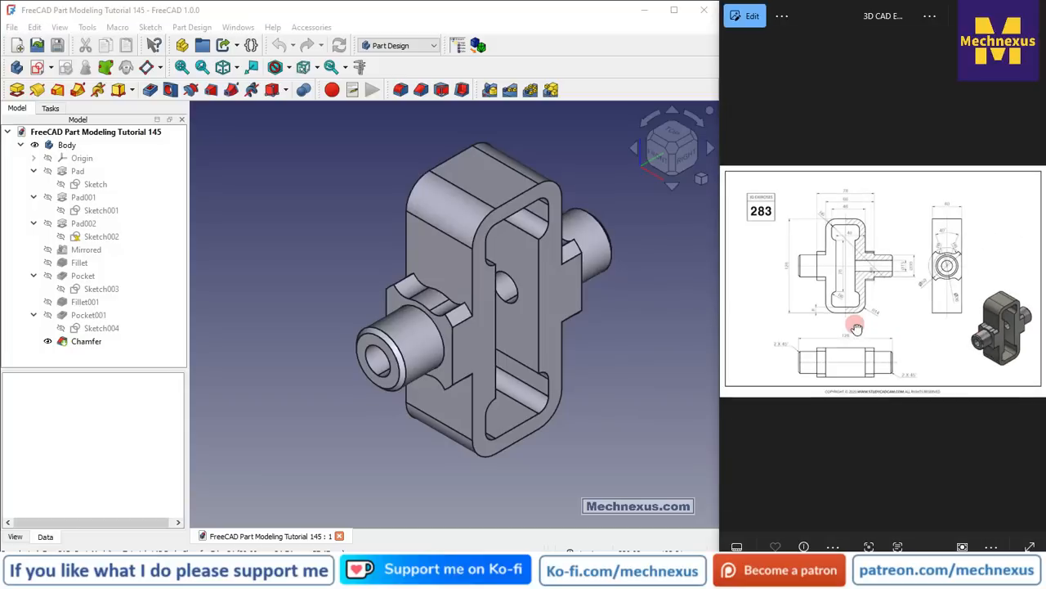
Examine the exercise 283 reference drawing and the finished FreeCAD model, orbiting the part and restoring its isometric view.
scroll(900, 315, "up", 5)
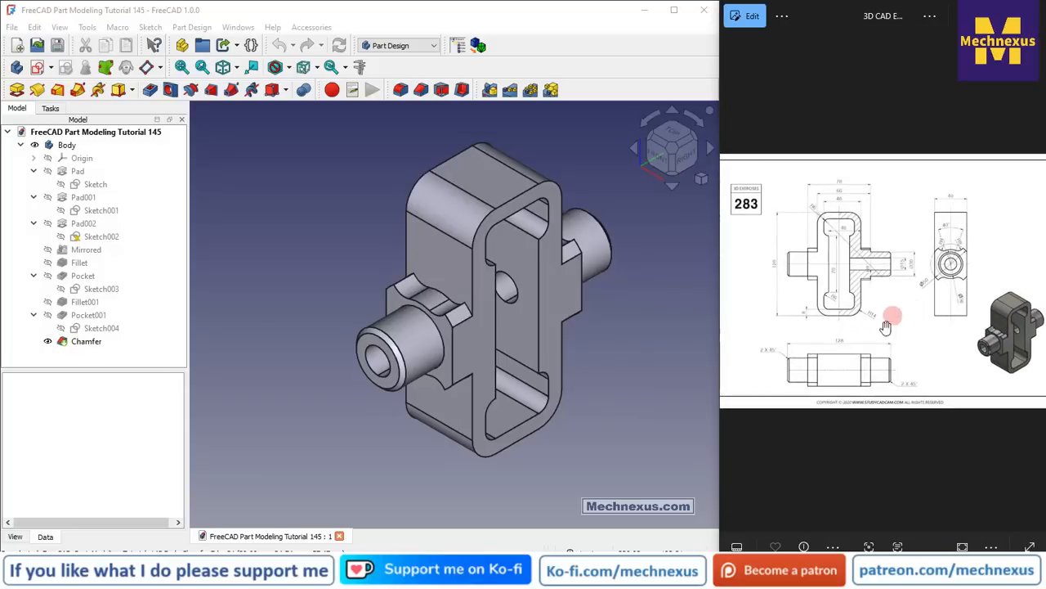
scroll(852, 356, "down", 2)
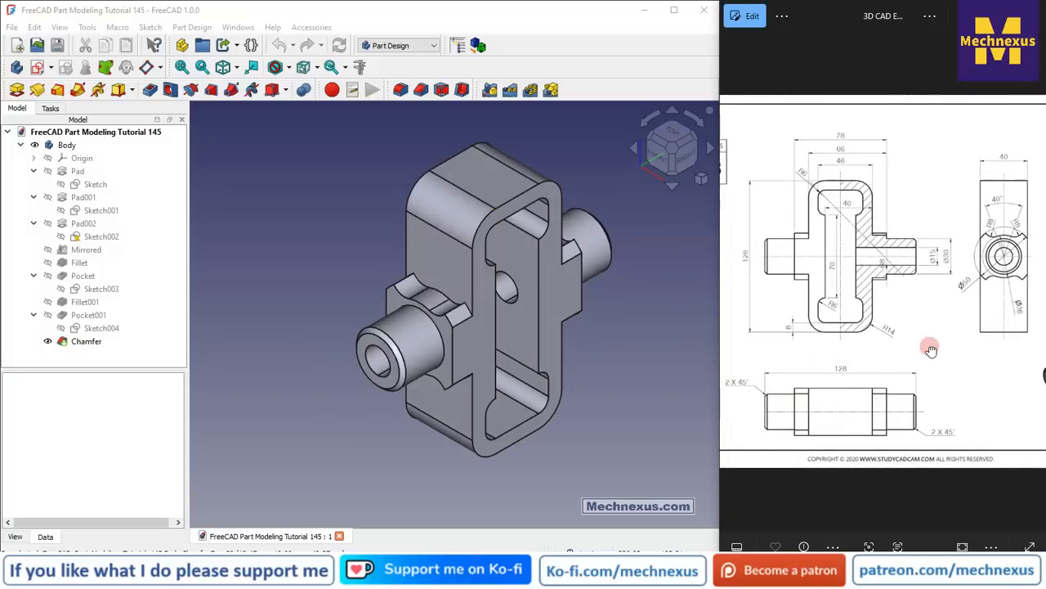
mouse_move(932, 351)
left_mouse_down()
mouse_move(698, 355)
mouse_move(913, 352)
mouse_move(804, 351)
mouse_move(909, 366)
left_mouse_up()
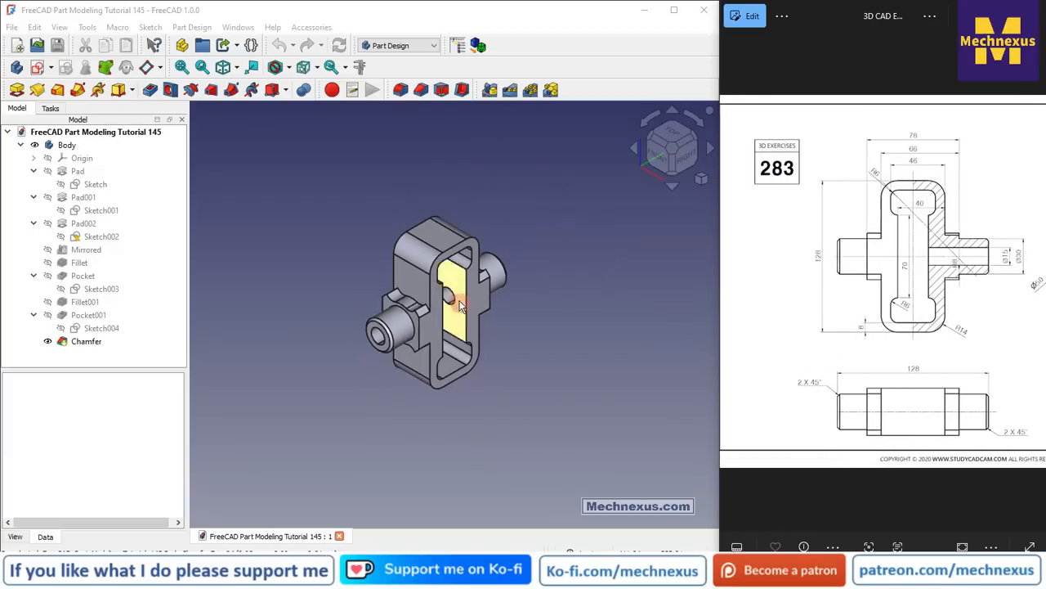
middle_click_drag(382, 306, 458, 332)
key("0")
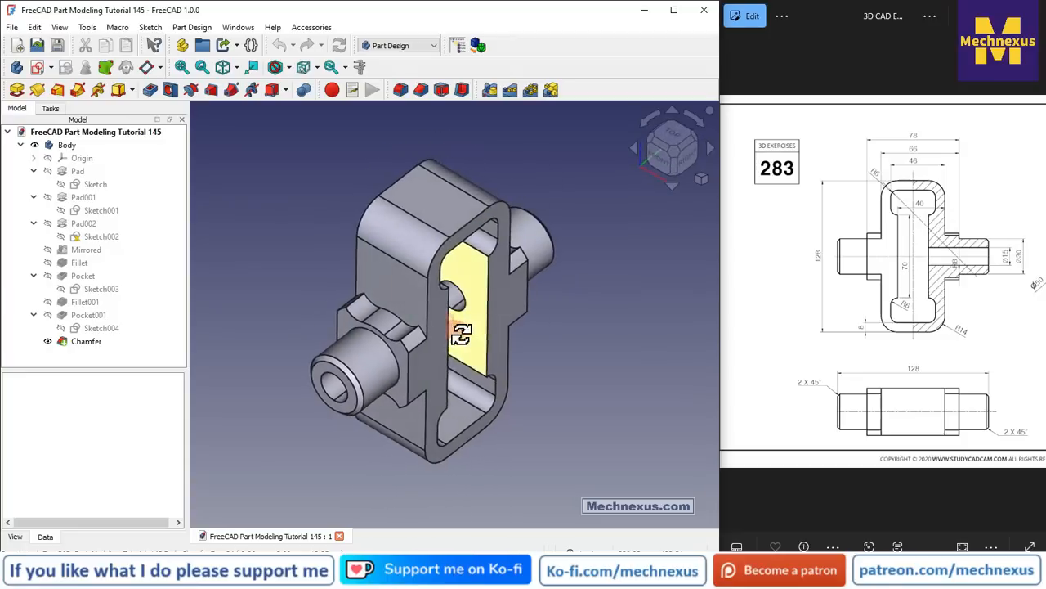
left_click(705, 178)
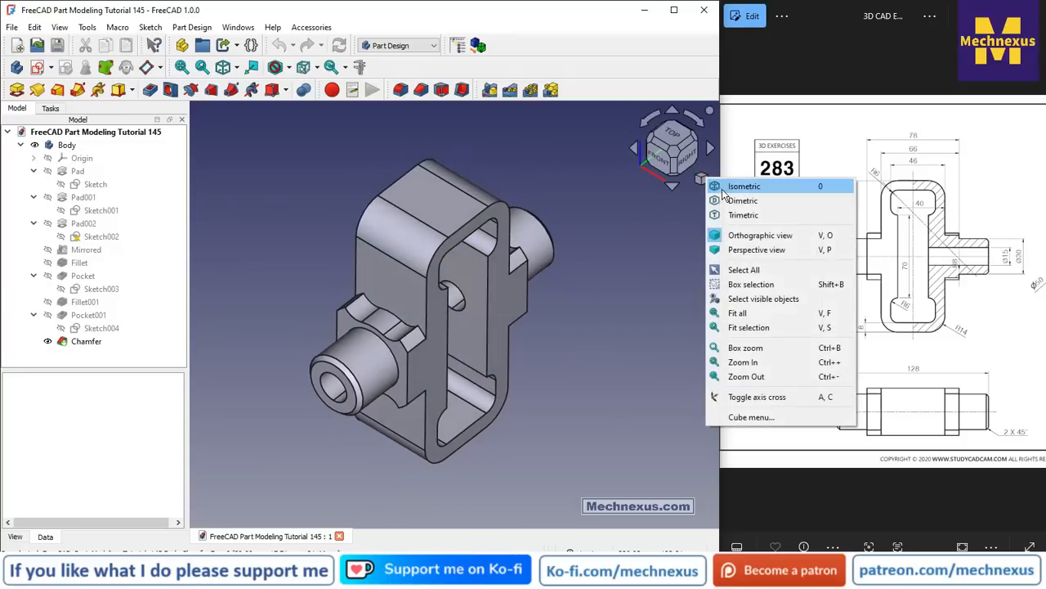
left_click(726, 187)
scroll(346, 419, "down", 3)
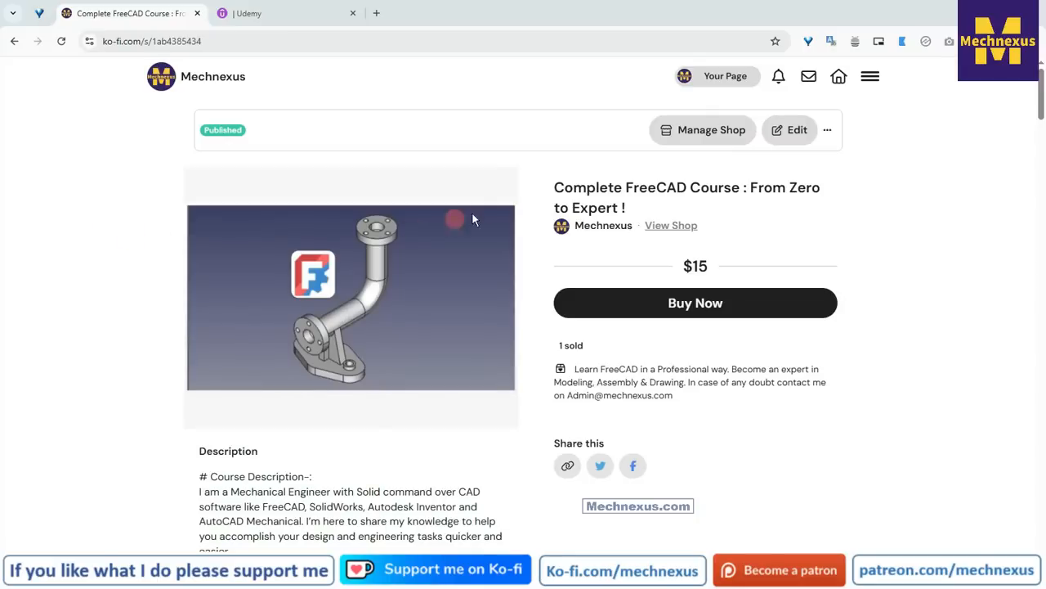
Highlight the course title on the Ko-fi page in the browser and switch to the Udemy revenue report.
left_click_drag(555, 190, 824, 206)
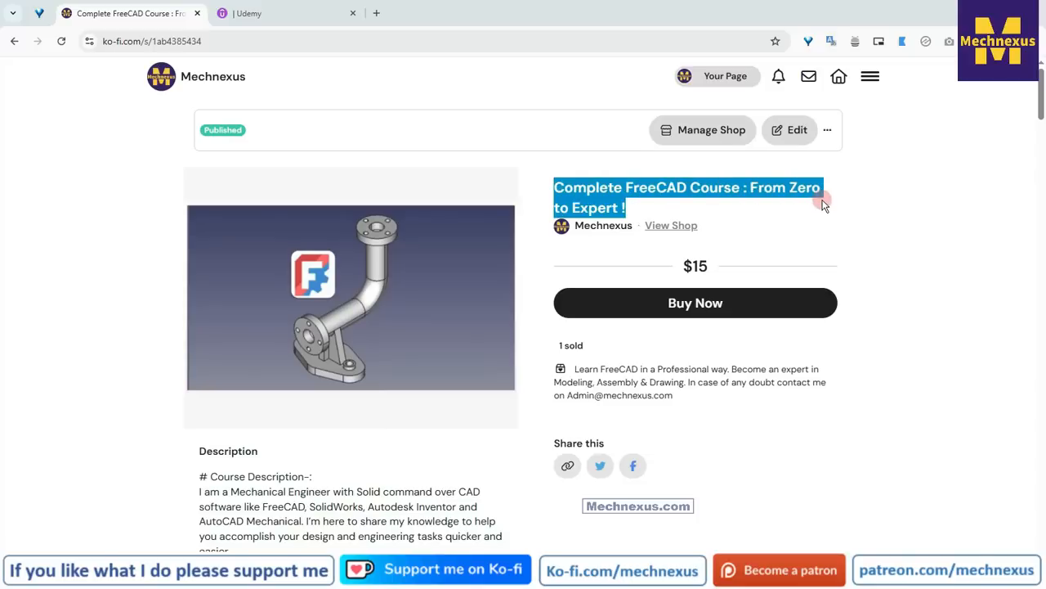
key("ctrl+Tab")
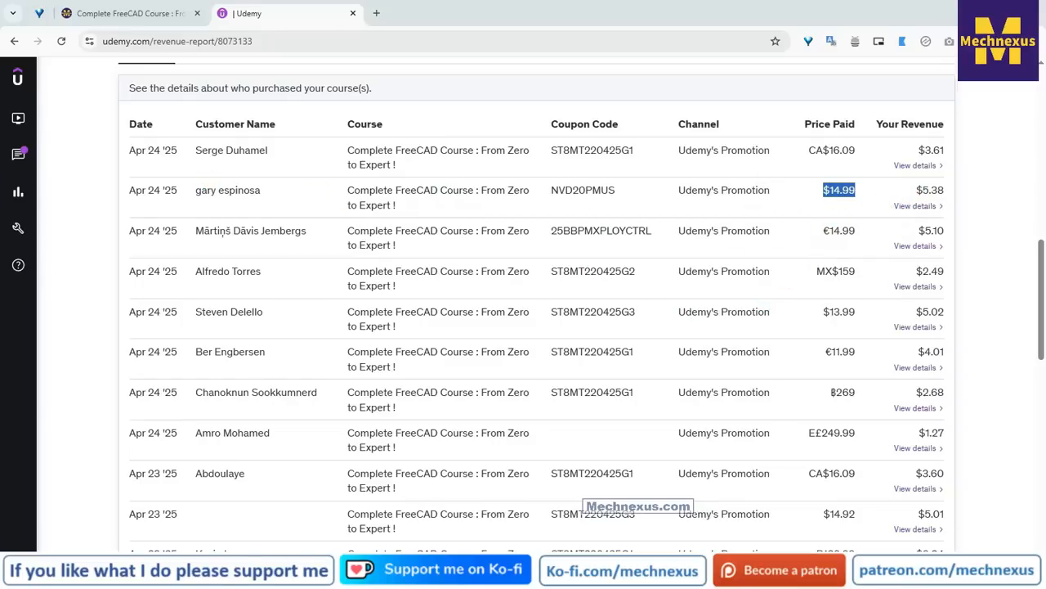
Switch to the Udemy course page, review its overview and course content, and expand the Miscellaneous Part Modeling in FreeCAD section.
key("alt+Tab")
scroll(572, 327, "up", 10)
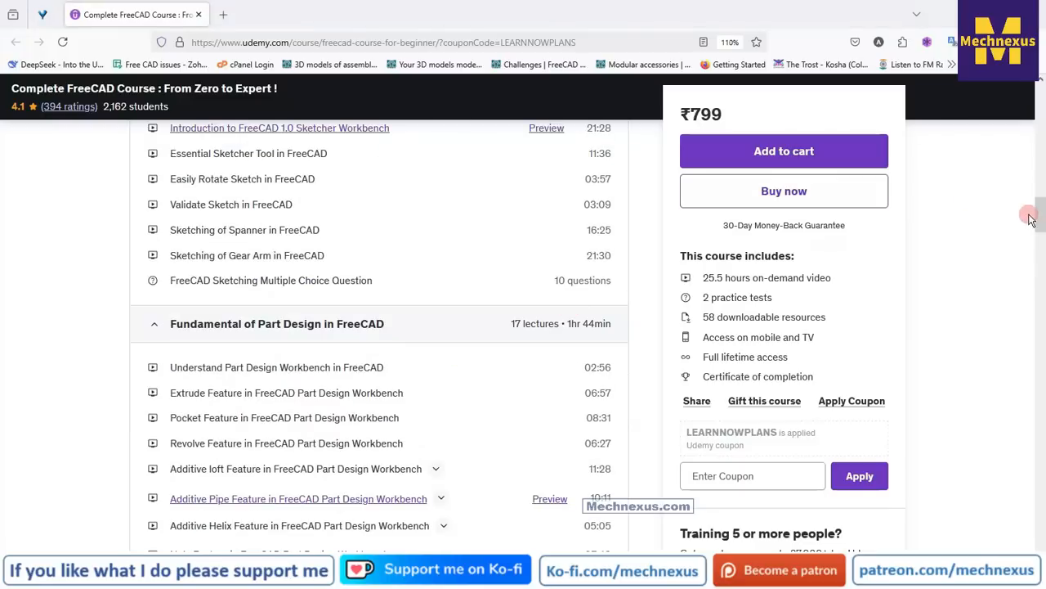
left_click_drag(1037, 206, 1041, 80)
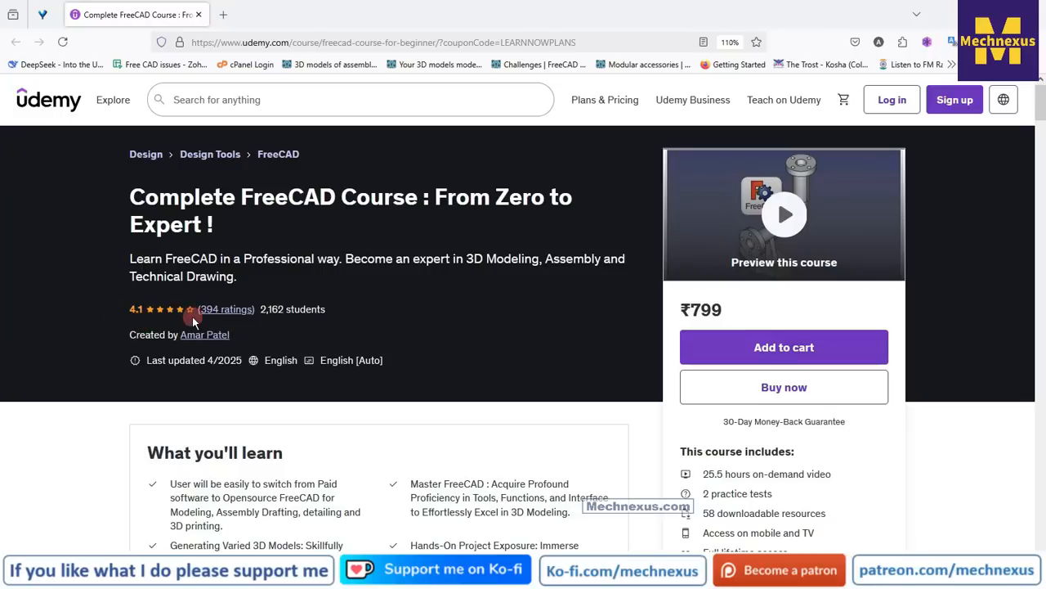
scroll(534, 334, "down", 7)
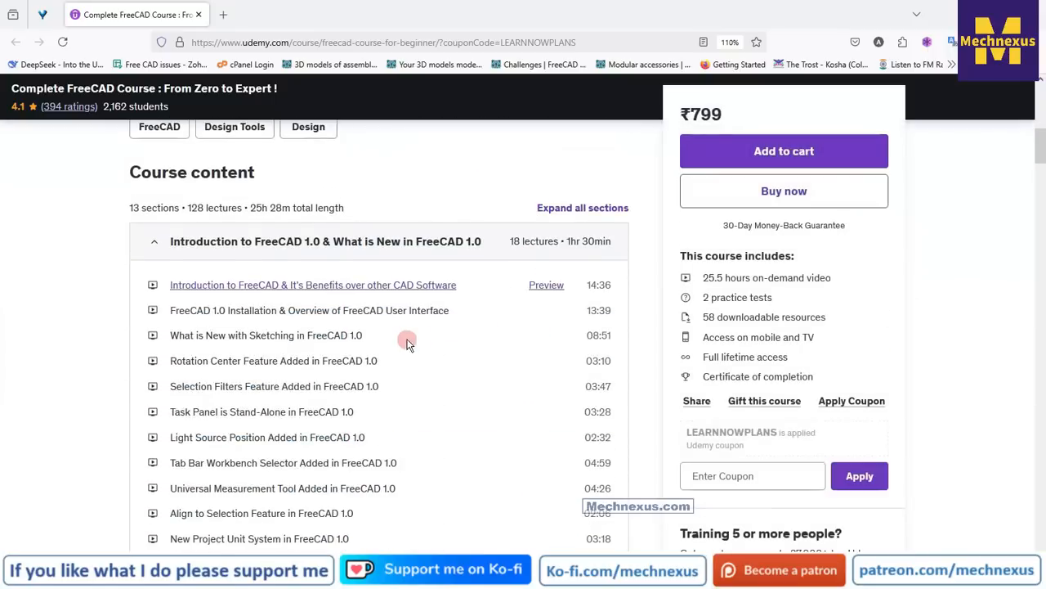
scroll(263, 263, "down", 3)
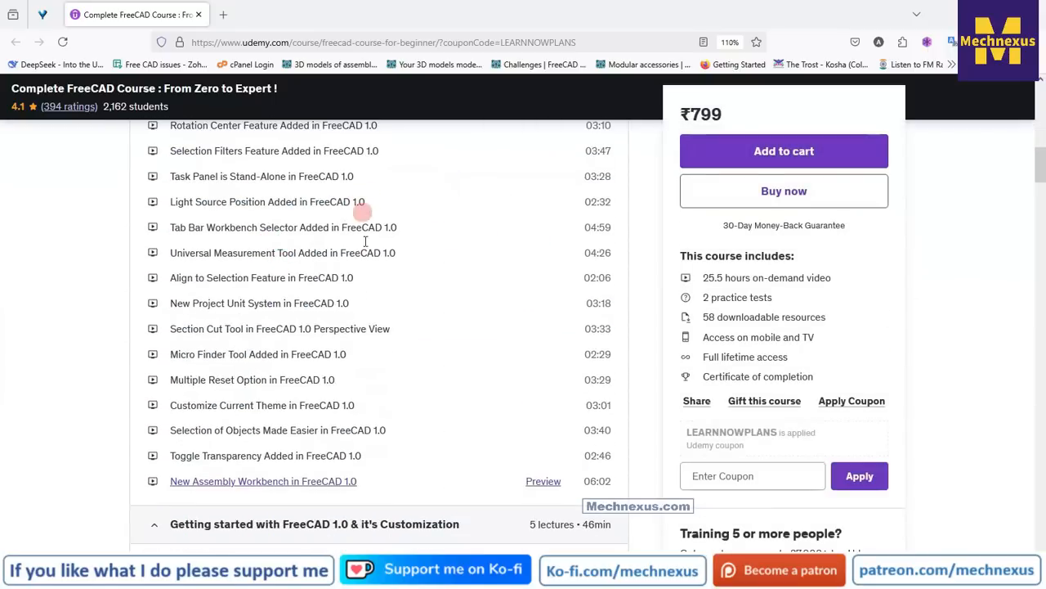
scroll(292, 392, "down", 3)
scroll(300, 327, "down", 5)
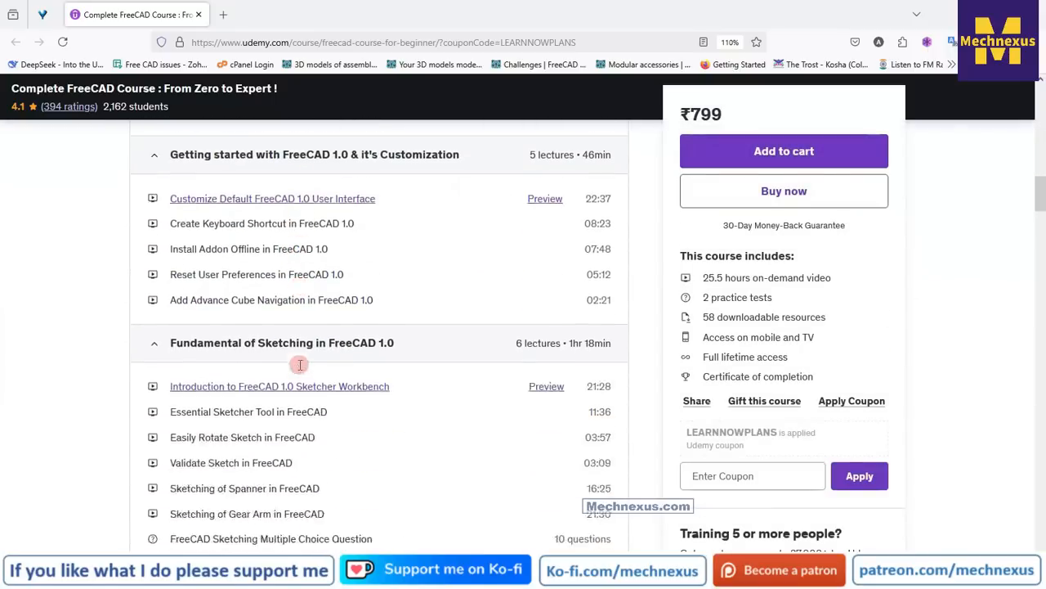
scroll(288, 395, "down", 14)
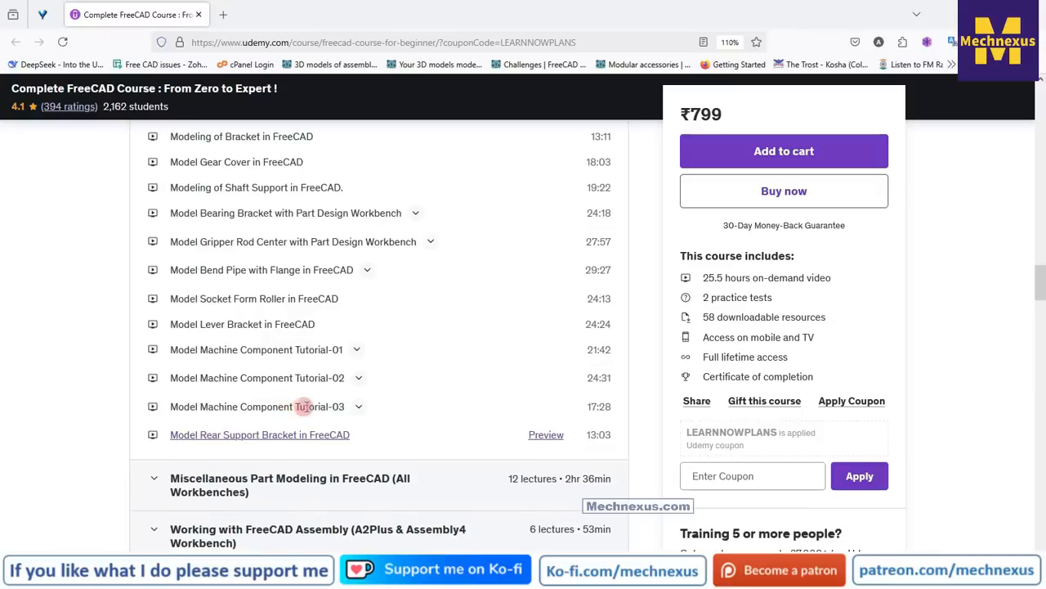
left_click(272, 256)
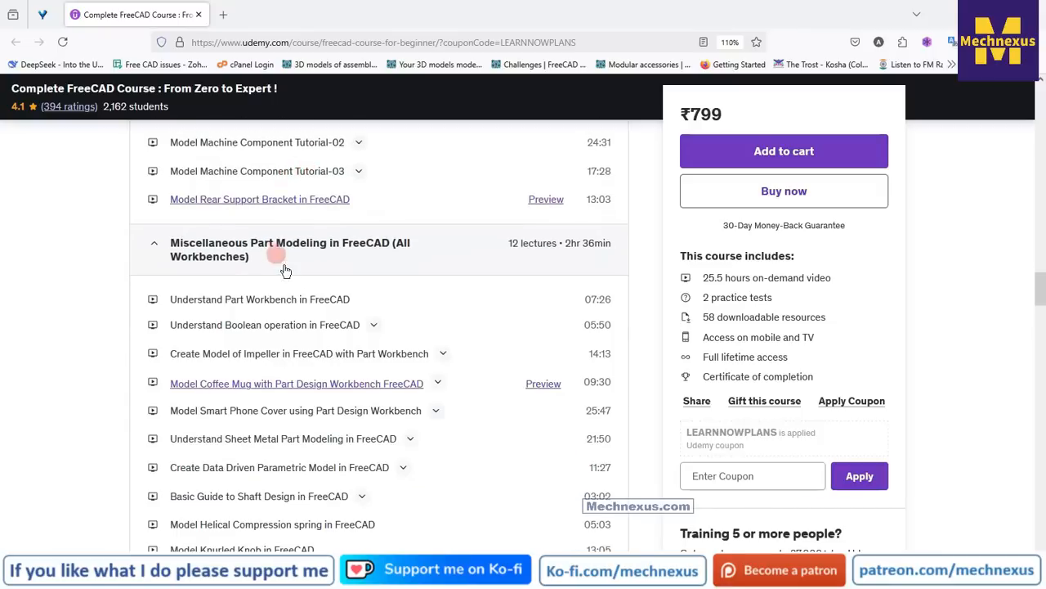
Compare the Udemy revenue report with the top of the Udemy course page, and return to the Ko-fi course page.
left_click(486, 574)
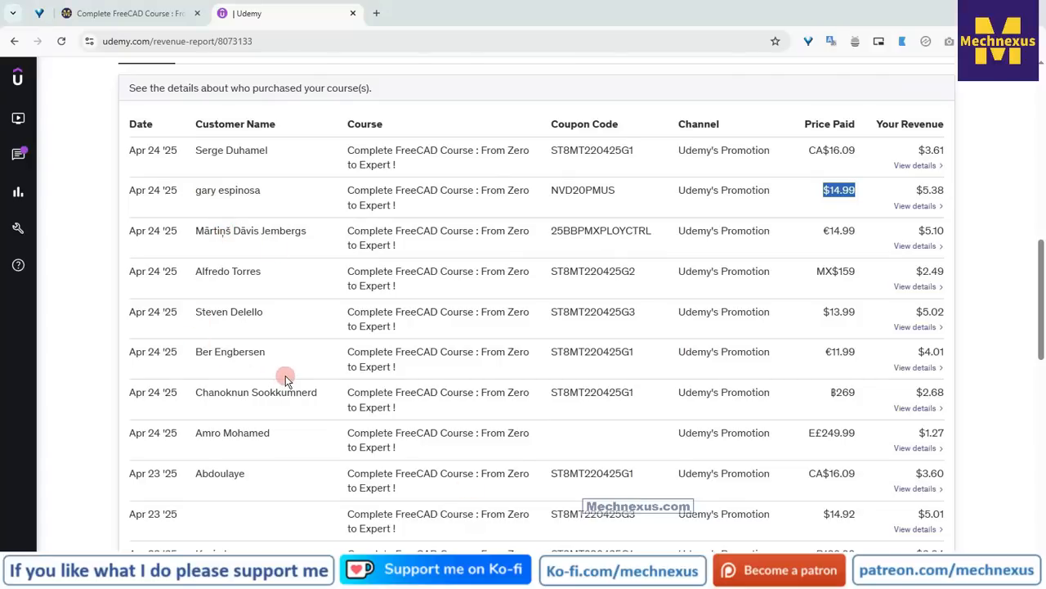
left_click(448, 574)
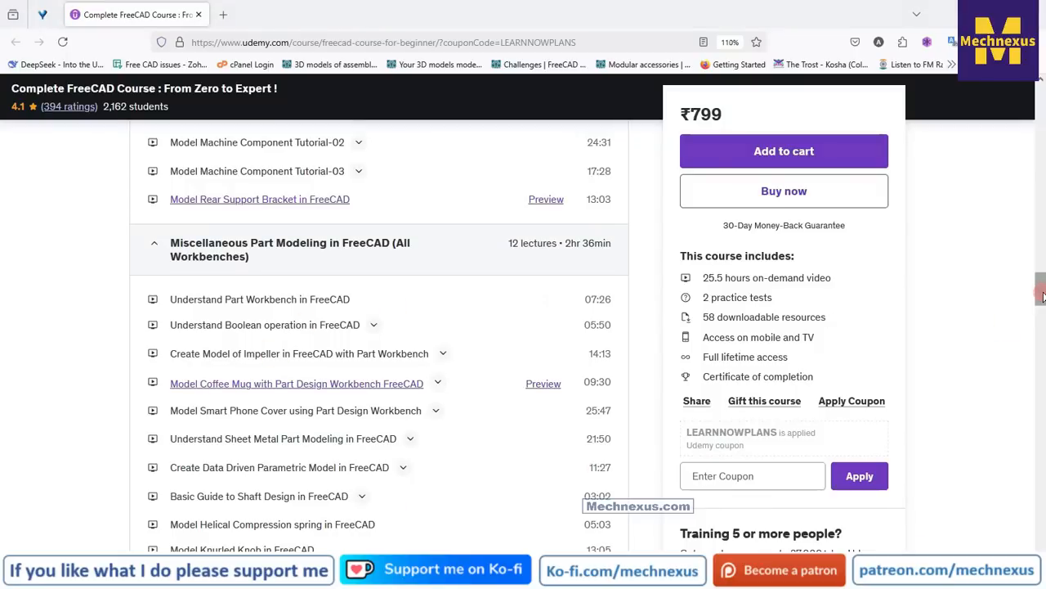
left_click_drag(1041, 292, 1030, 92)
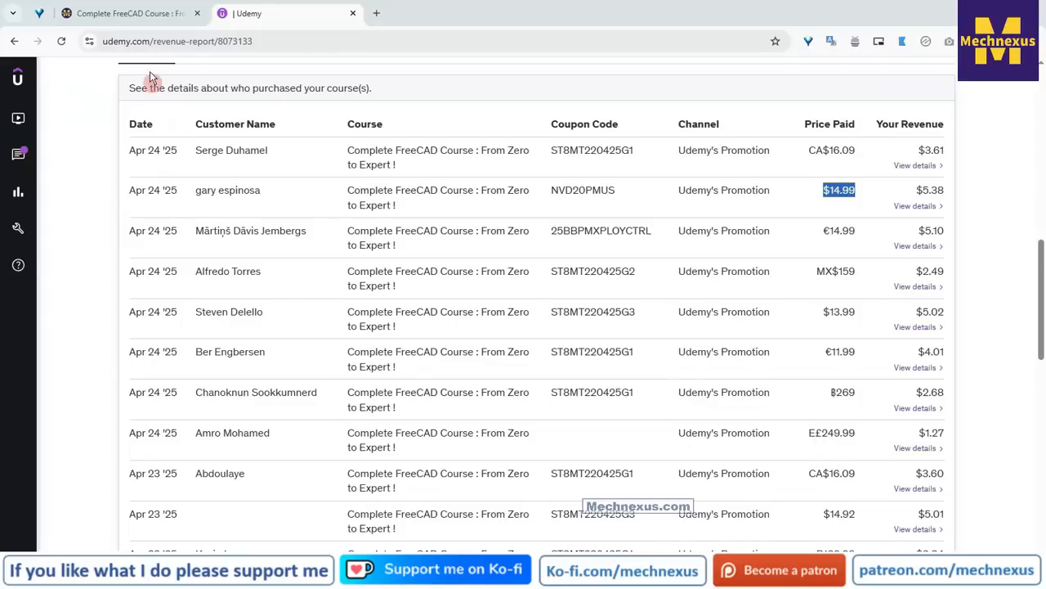
left_click(143, 14)
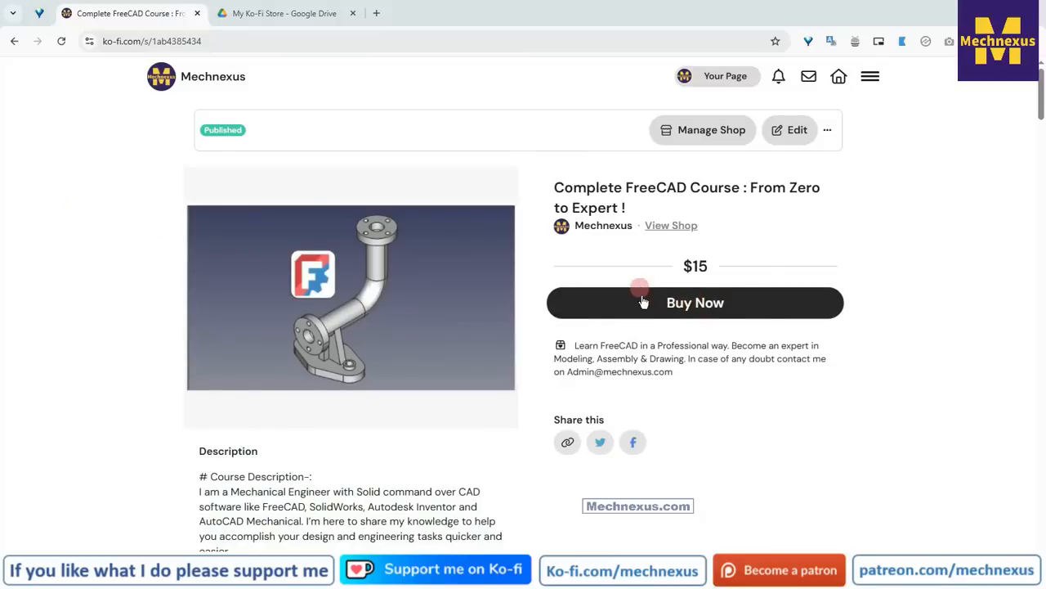
Switch to the My Ko-Fi Store folder in Google Drive and open its Complete FreeCAD Course : From Zero to Expert ! folder.
left_click(286, 15)
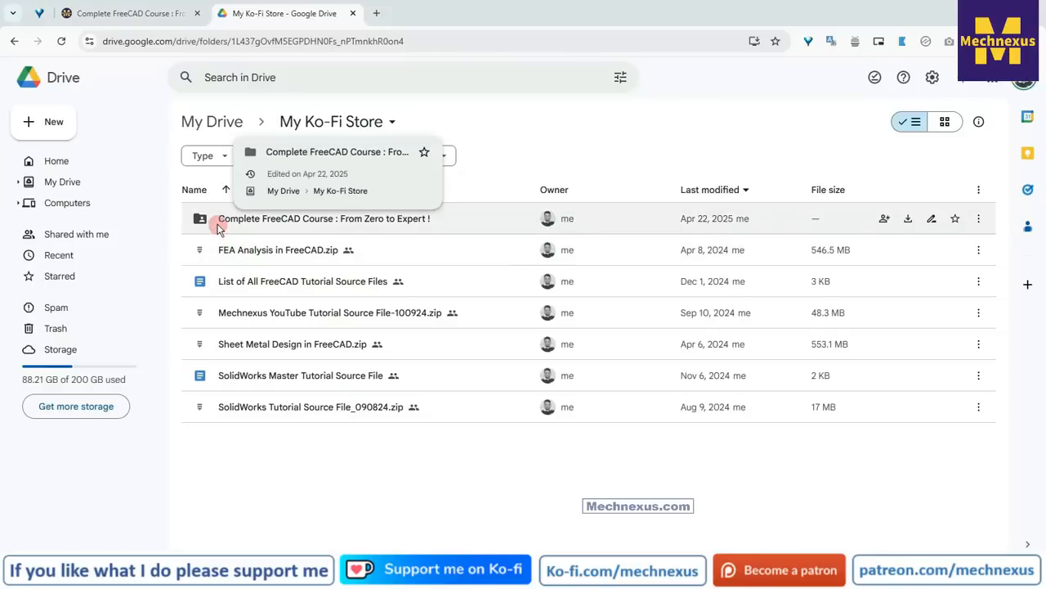
double_click(296, 220)
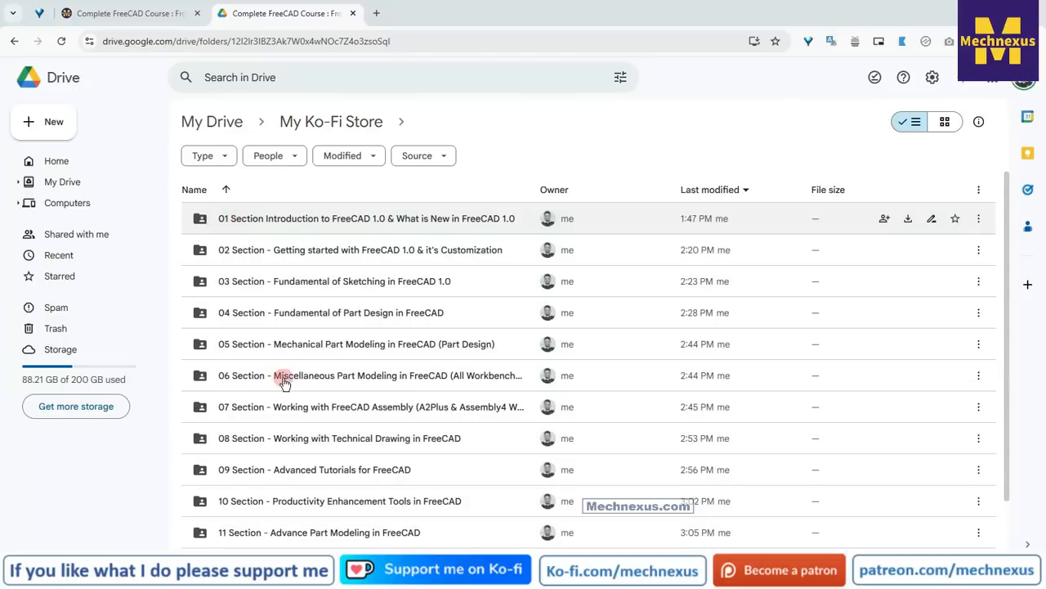
scroll(282, 376, "down", 2)
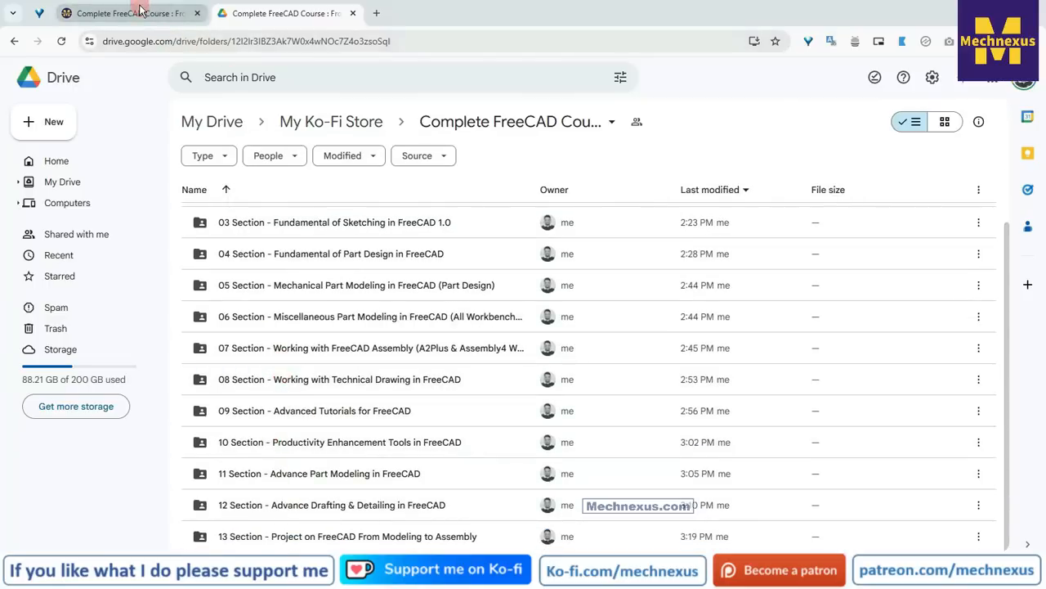
Return to the Ko-fi course page and read through its description, learning goals and section-by-section lecture list.
left_click(141, 11)
scroll(226, 339, "down", 9)
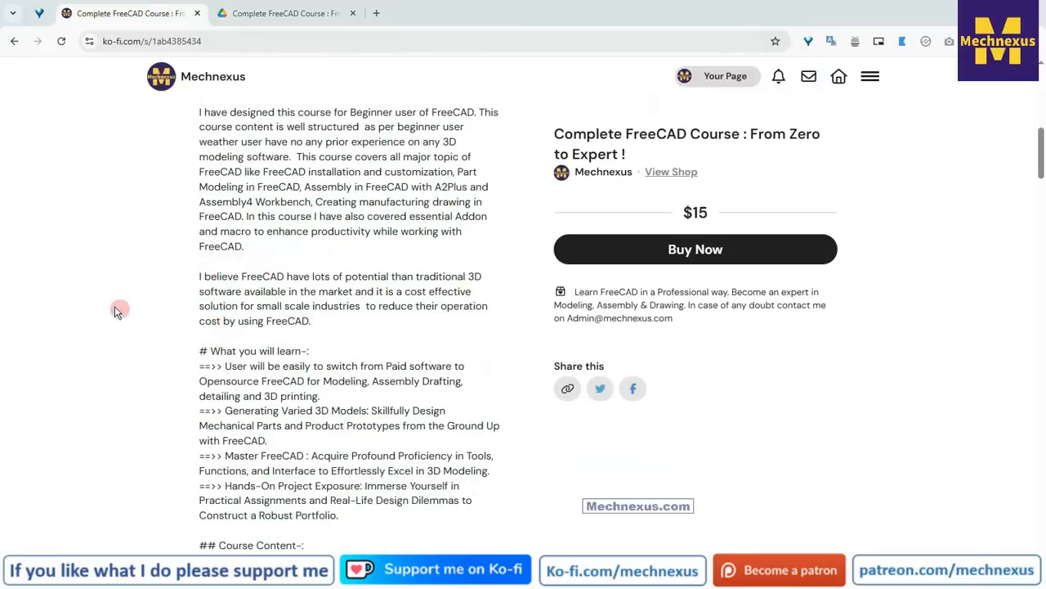
scroll(311, 359, "down", 3)
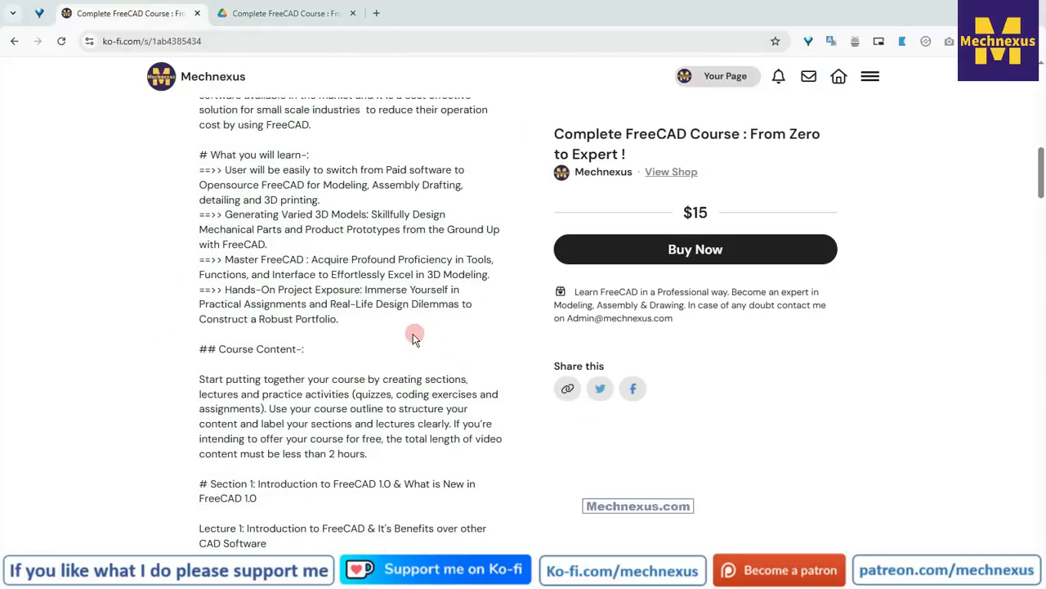
scroll(413, 352, "down", 5)
scroll(413, 362, "down", 1)
scroll(385, 336, "up", 2)
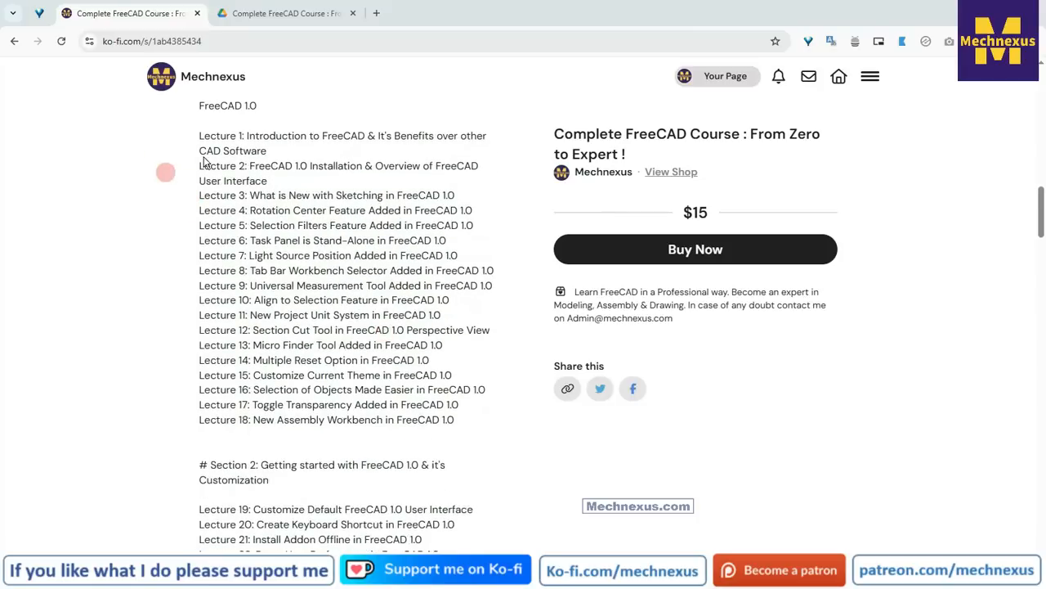
scroll(245, 397, "down", 4)
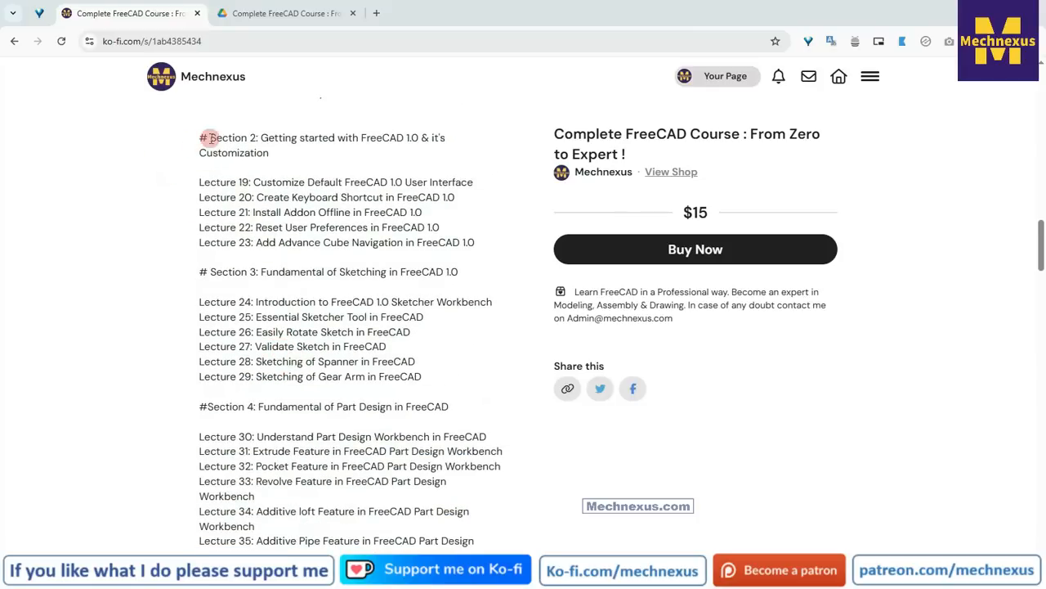
scroll(224, 342, "down", 2)
Compare the section folders in Google Drive with the Section 1 lecture list on the Ko-fi page, ending back in Drive.
left_click(282, 13)
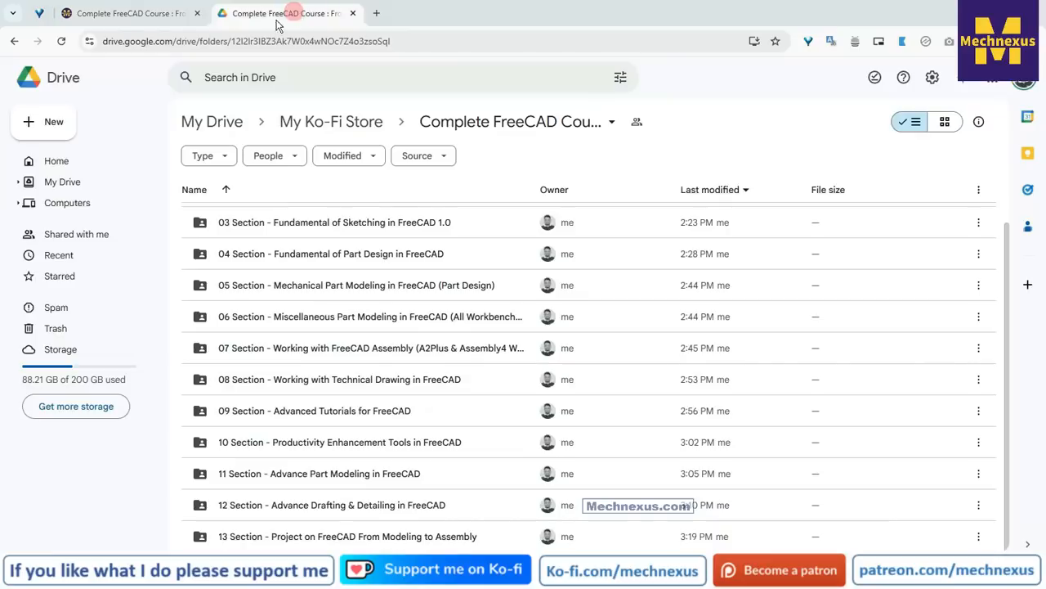
scroll(278, 245, "up", 1)
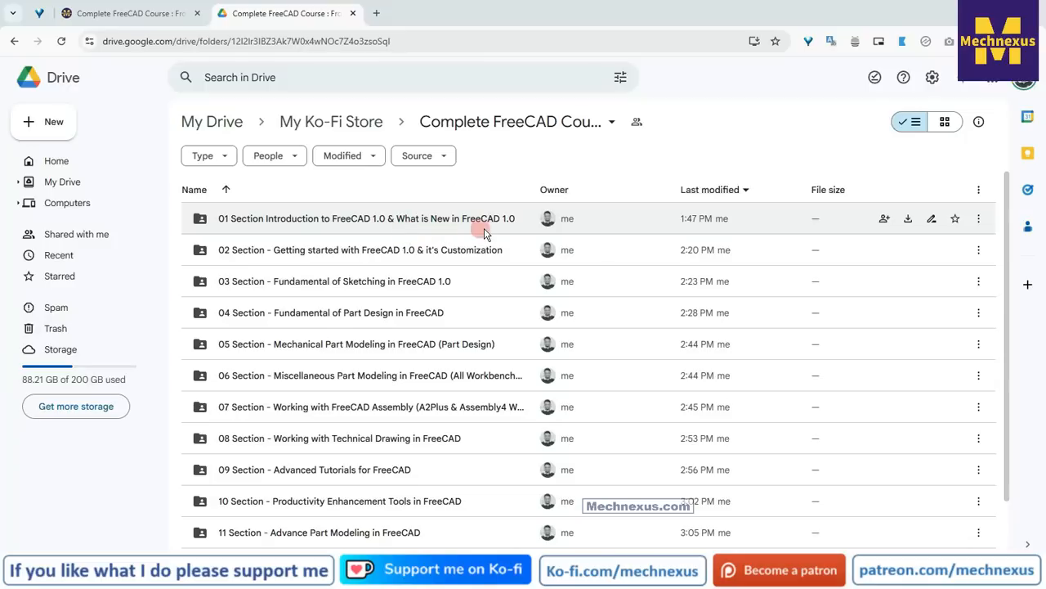
left_click(130, 13)
scroll(303, 462, "up", 10)
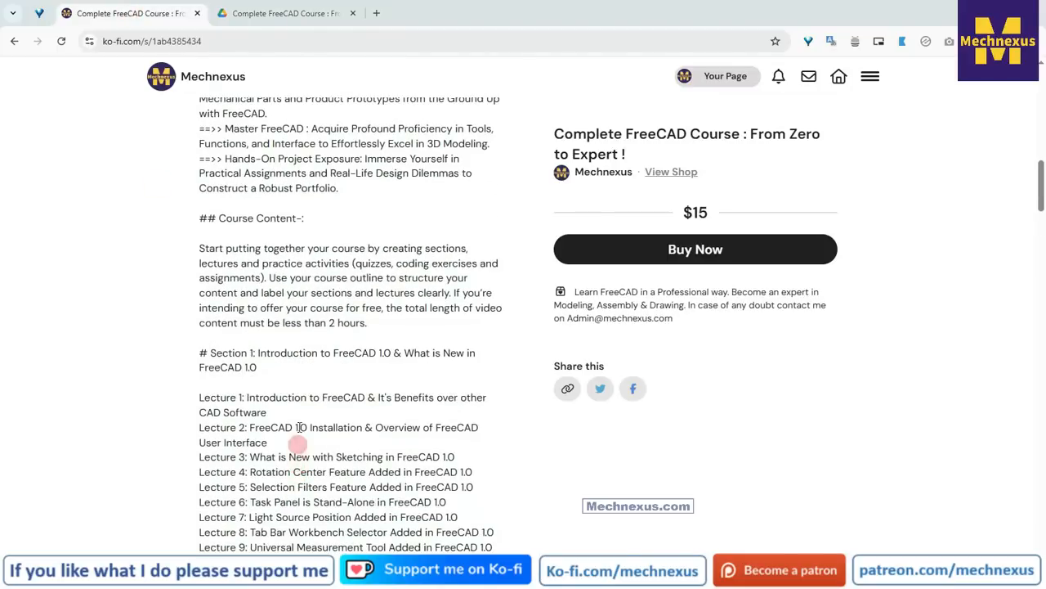
scroll(290, 309, "down", 1)
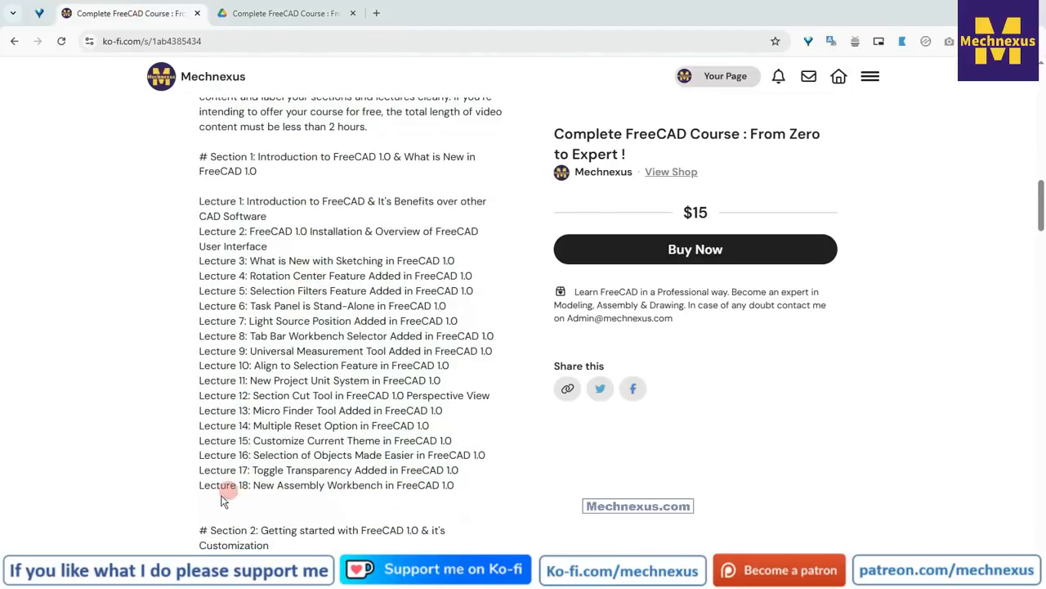
left_click(269, 14)
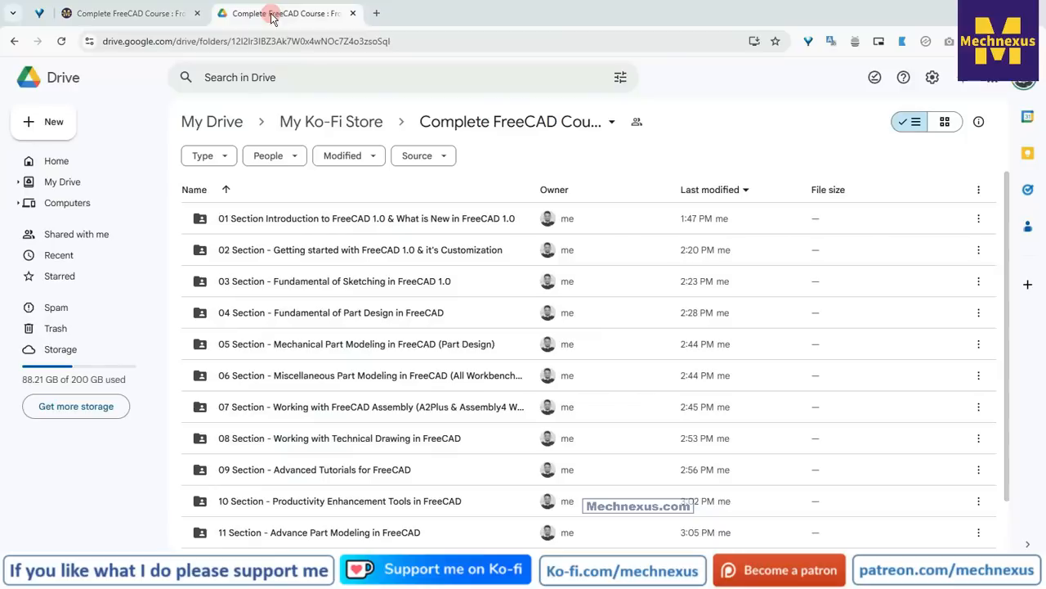
Open the Section 1 folder and its 01 Lecture folder, check the introduction video's file options, and return to the Section 1 folder.
double_click(264, 219)
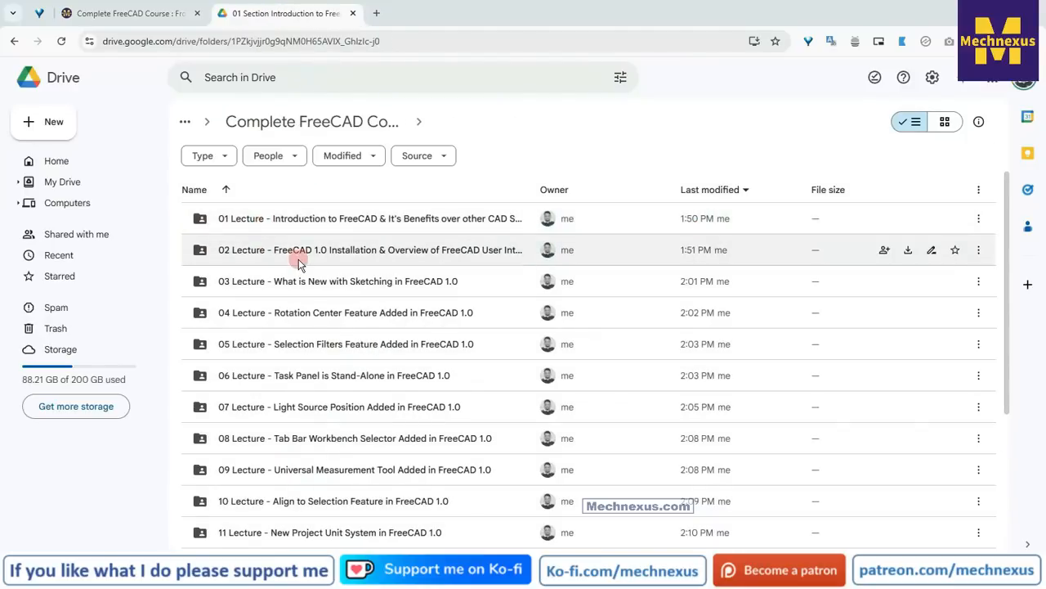
scroll(258, 531, "down", 3)
scroll(250, 491, "up", 3)
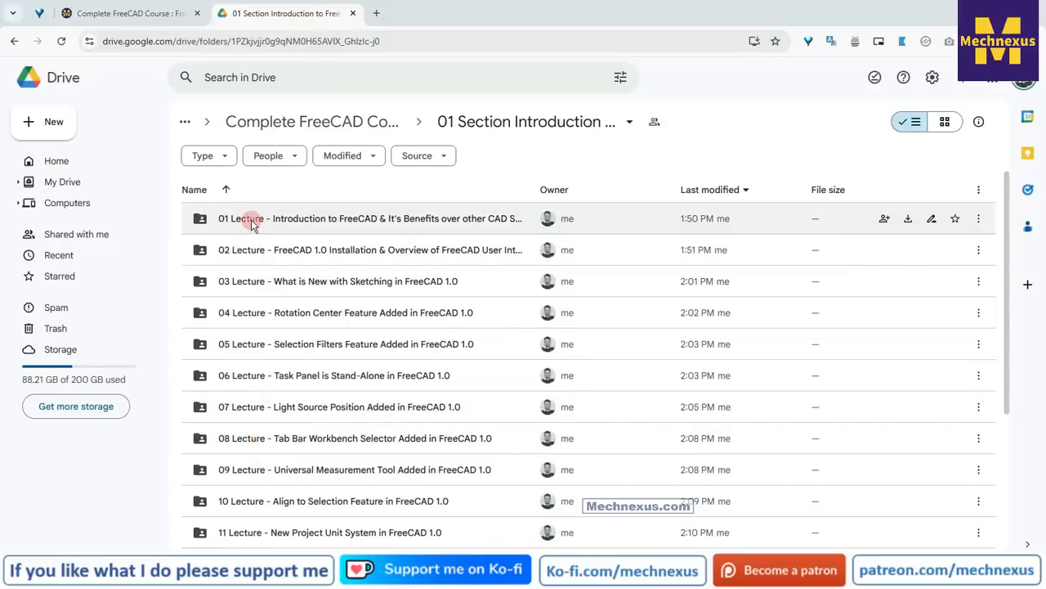
double_click(251, 219)
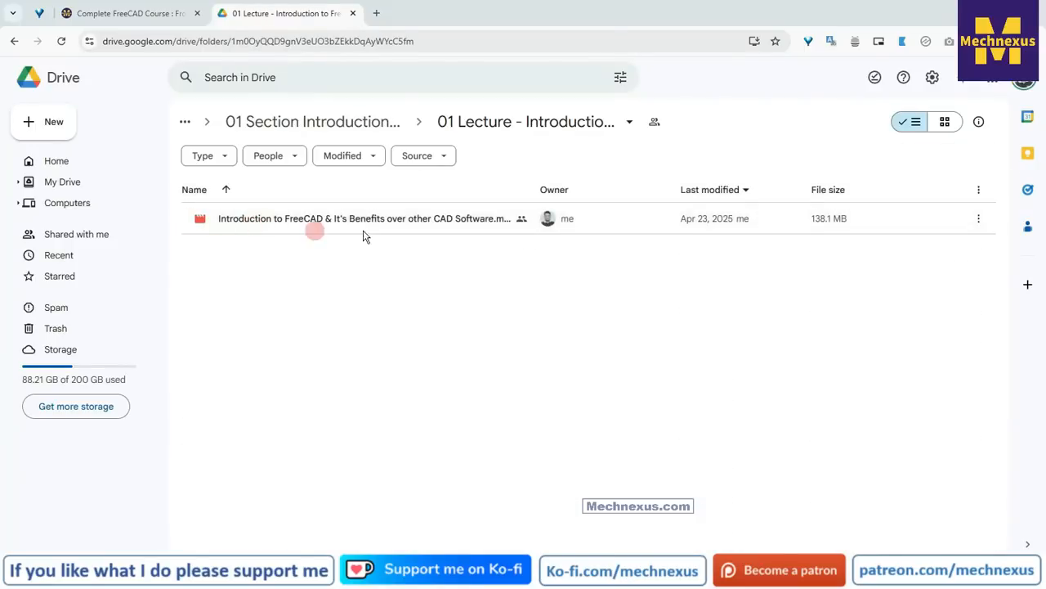
left_click(981, 219)
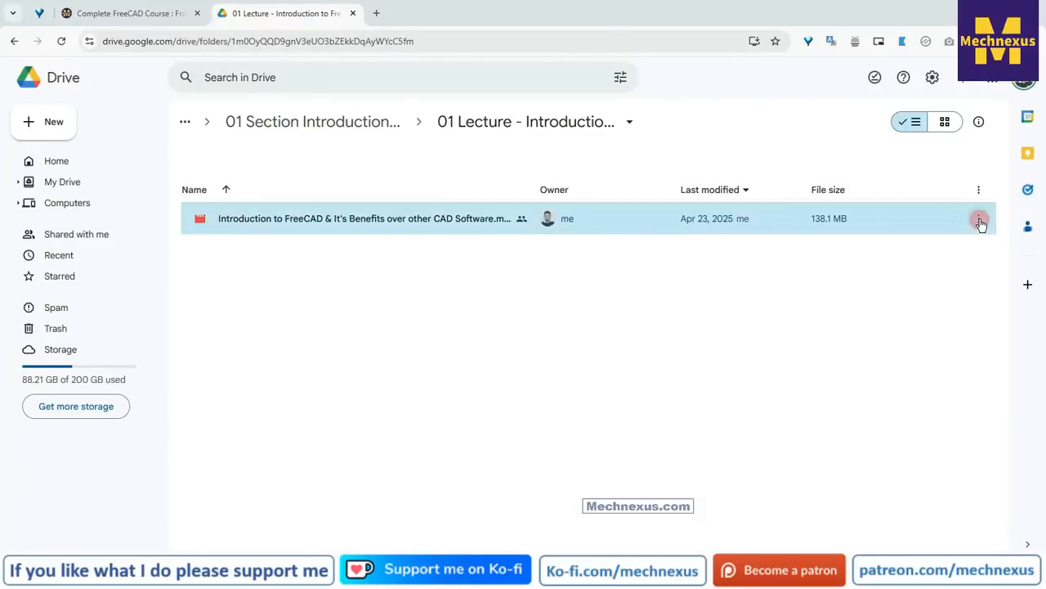
left_click(367, 370)
left_click(396, 431)
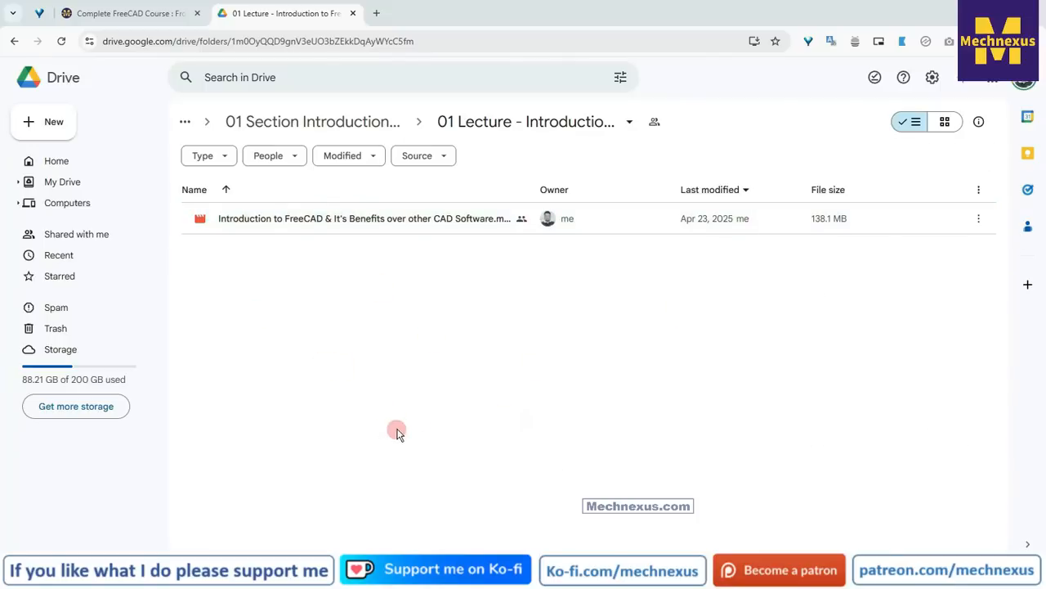
left_click(269, 120)
Switch to the Ko-fi course page and review its description, contact e-mail, the end of the course content and the other shop items.
left_click(147, 15)
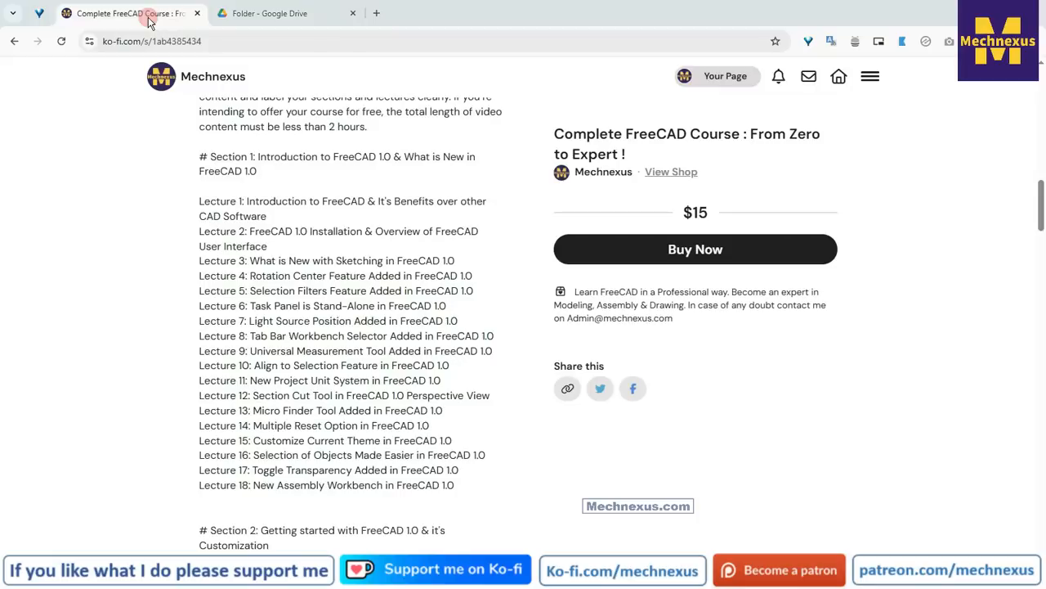
scroll(380, 400, "up", 10)
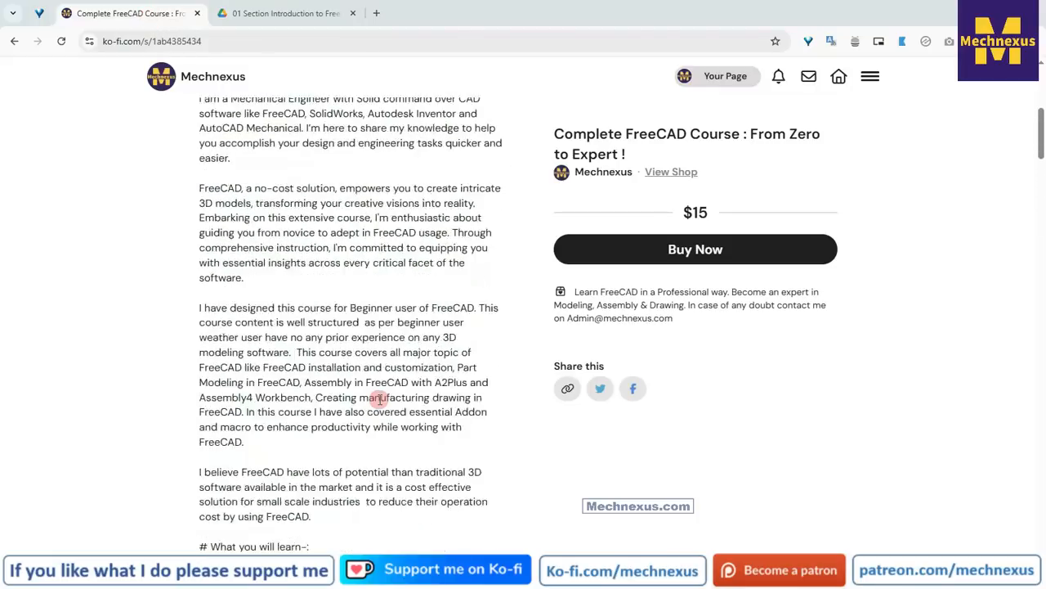
scroll(380, 400, "up", 3)
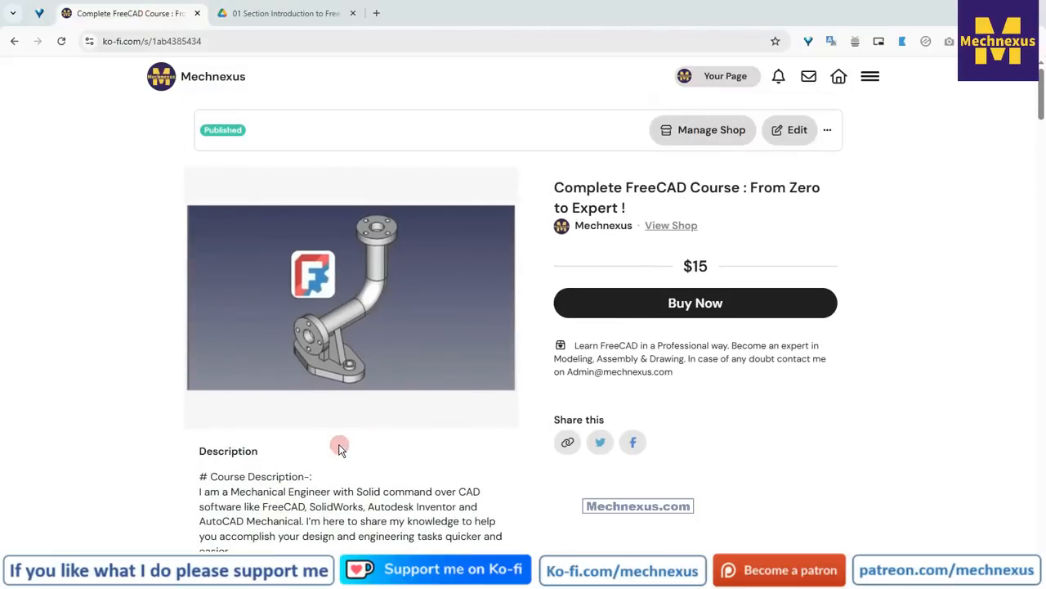
scroll(339, 383, "down", 2)
scroll(343, 462, "down", 2)
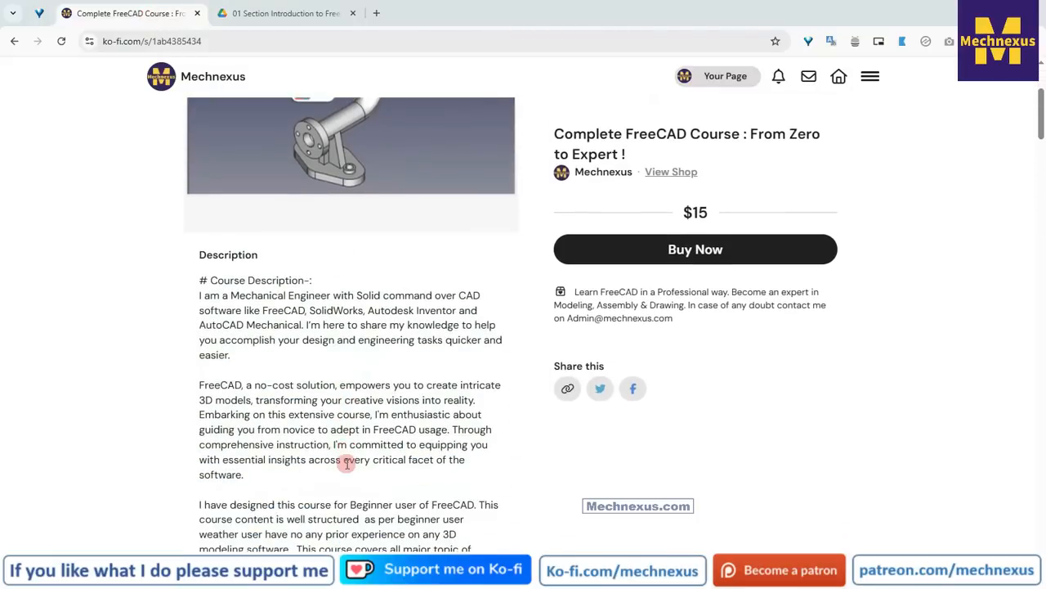
scroll(345, 365, "up", 3)
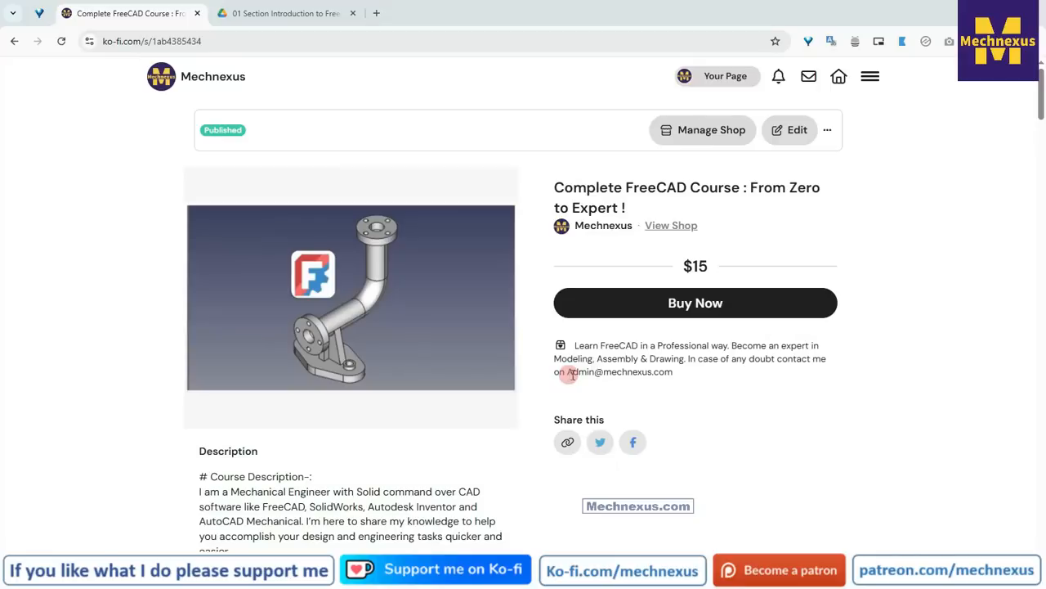
left_click_drag(572, 374, 626, 372)
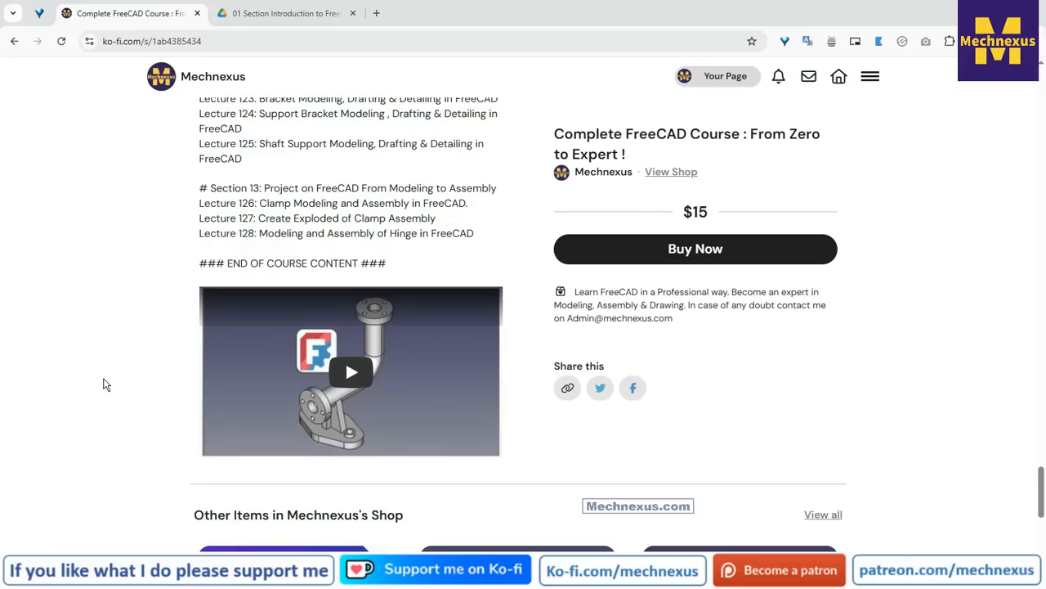
scroll(103, 384, "down", 1)
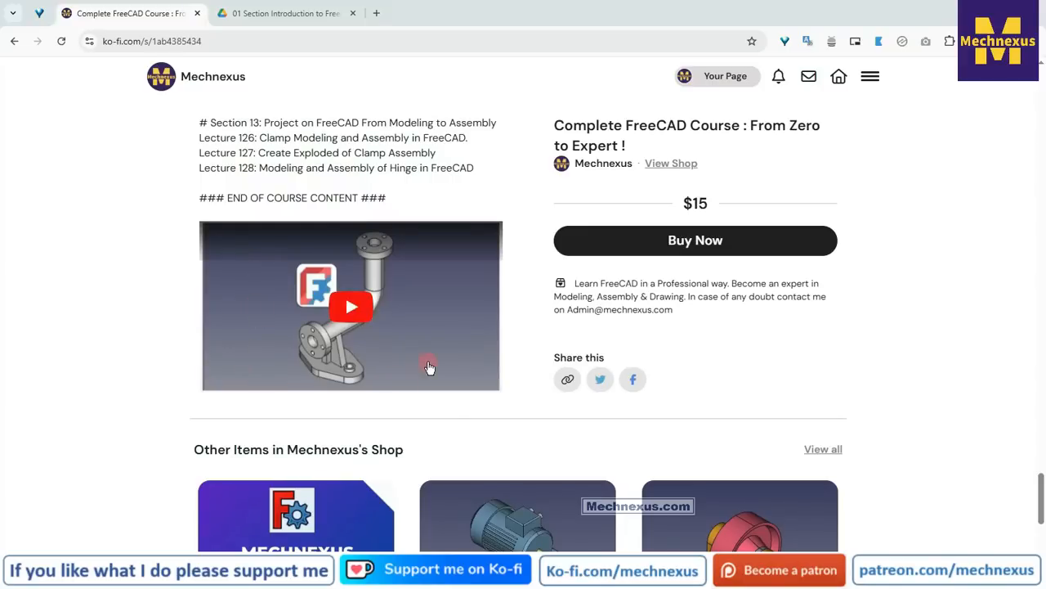
scroll(429, 367, "down", 3)
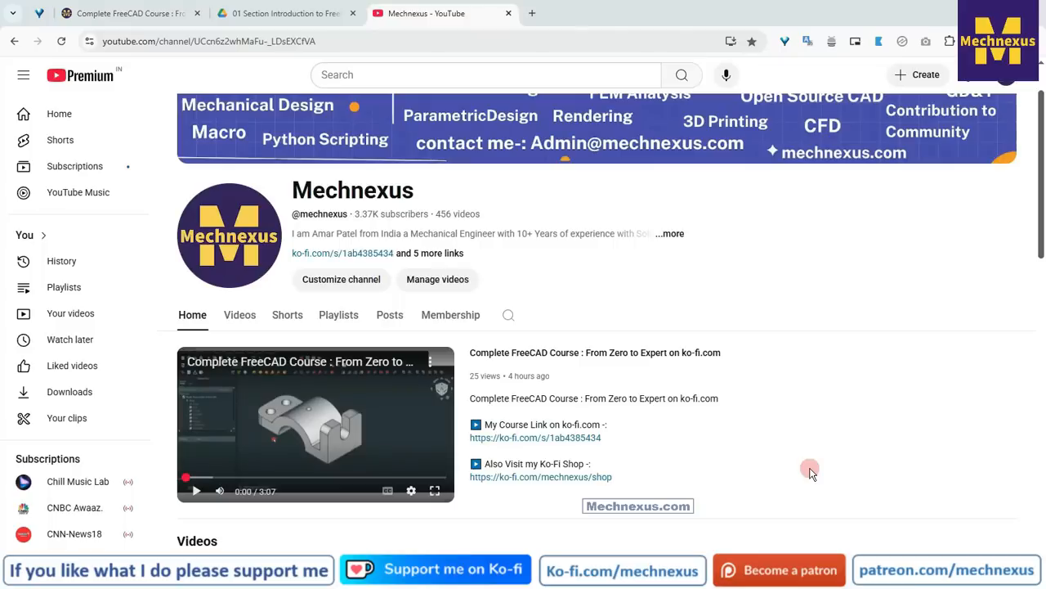
Look through the Mechnexus YouTube channel's home page, covering the featured course video with its Ko-fi links and the latest videos.
scroll(665, 456, "down", 1)
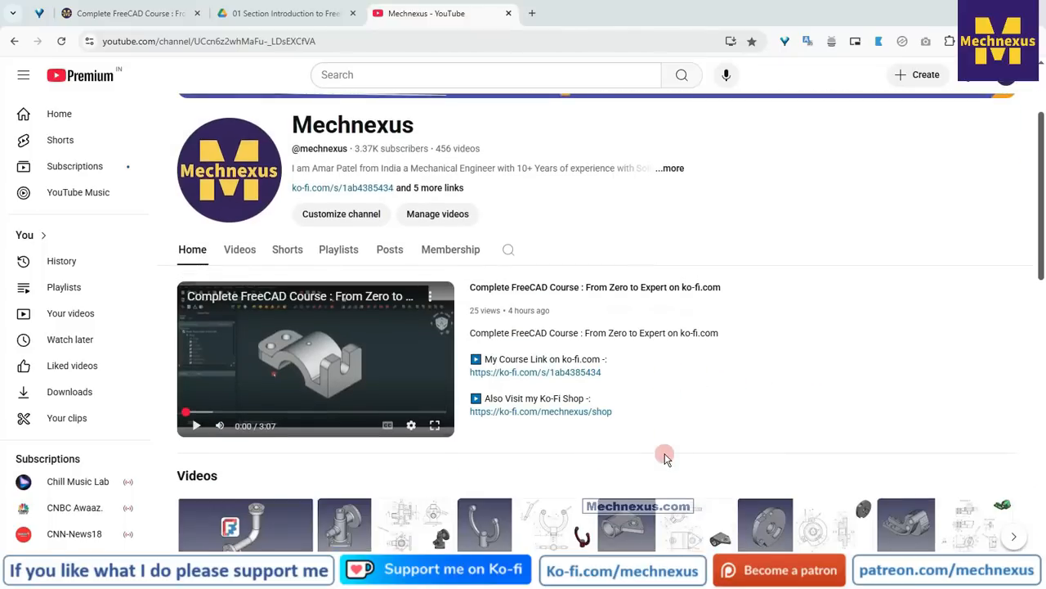
scroll(665, 456, "up", 2)
scroll(516, 311, "down", 2)
scroll(574, 389, "down", 1)
scroll(574, 390, "down", 3)
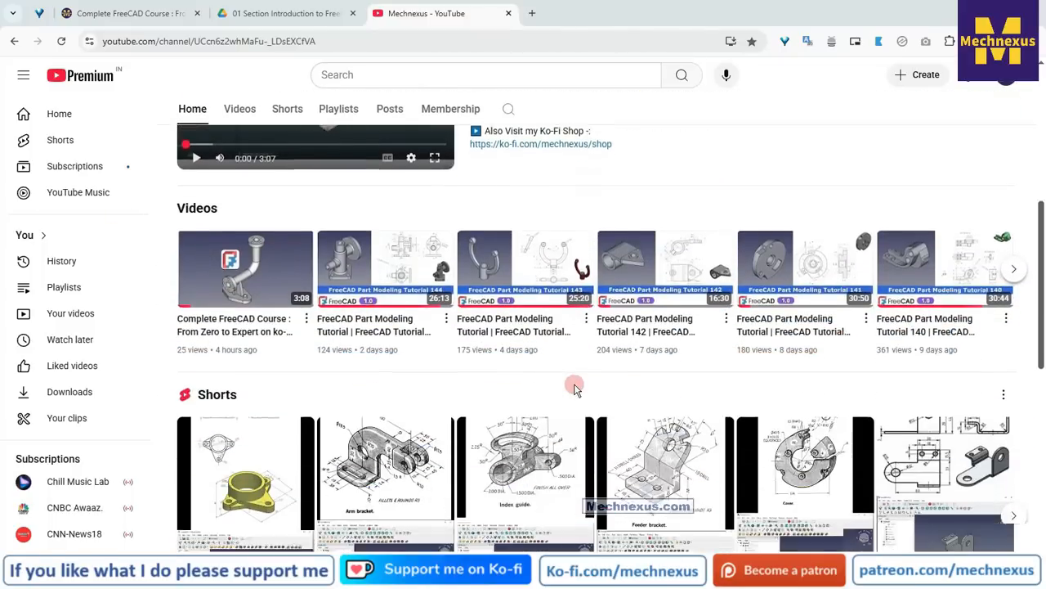
scroll(574, 381, "up", 3)
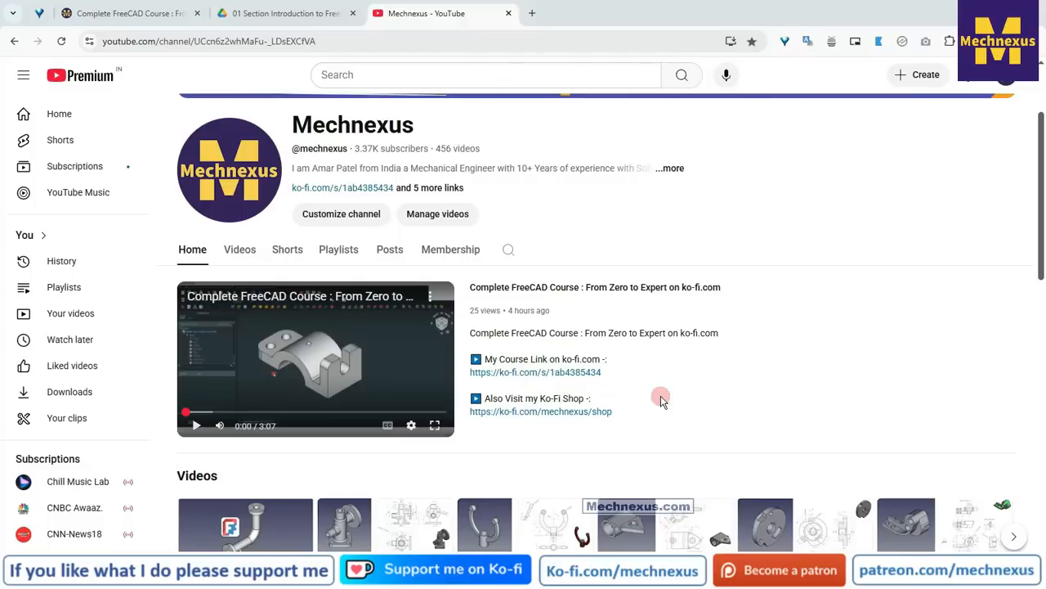
Go back to the Ko-fi course page and skim its lecture list from Section 13 up to the start.
left_click(170, 15)
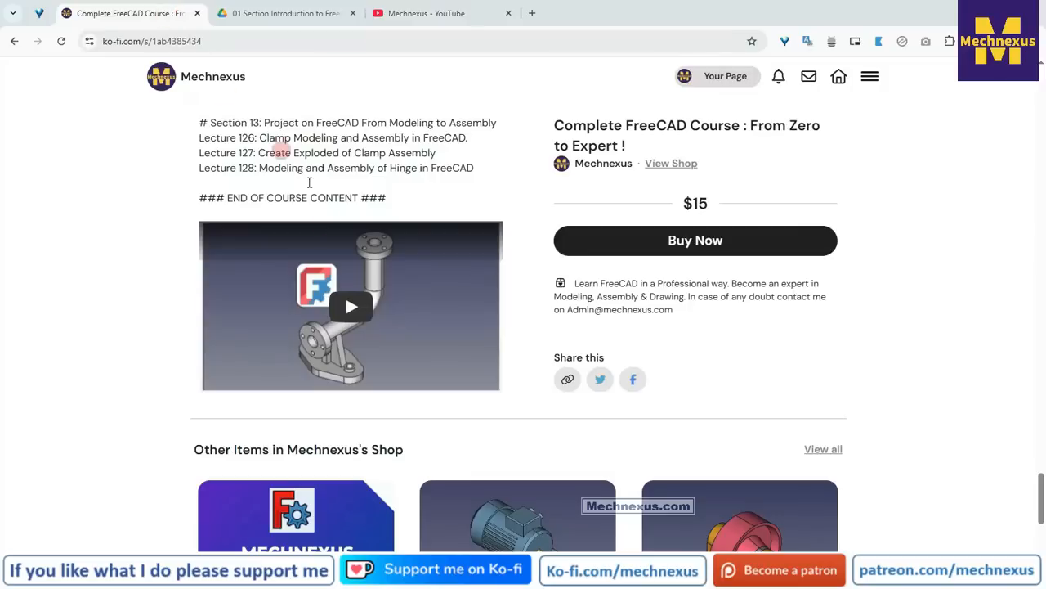
scroll(255, 304, "up", 15)
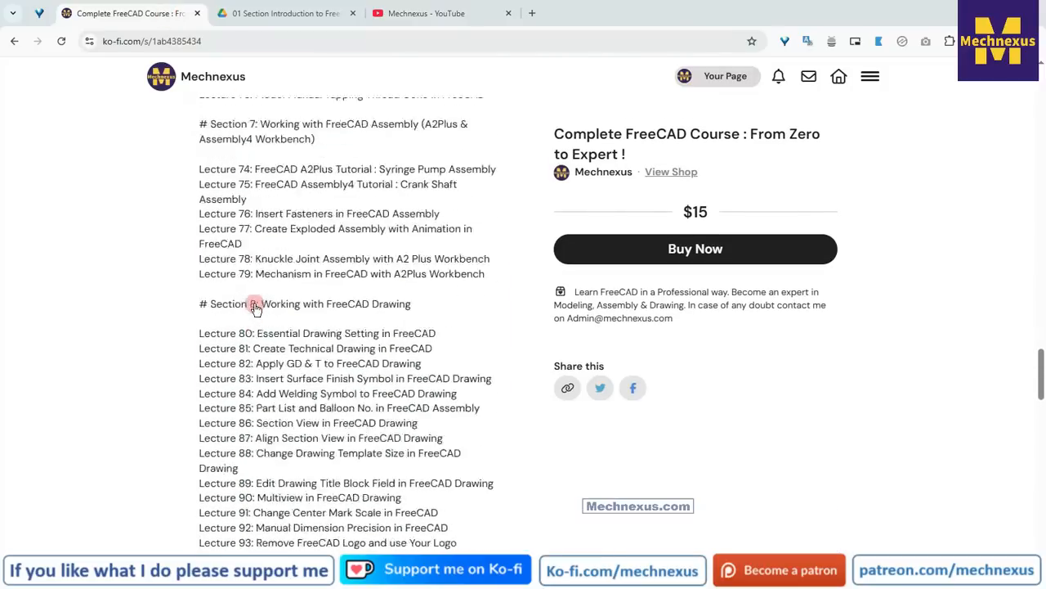
scroll(256, 307, "up", 20)
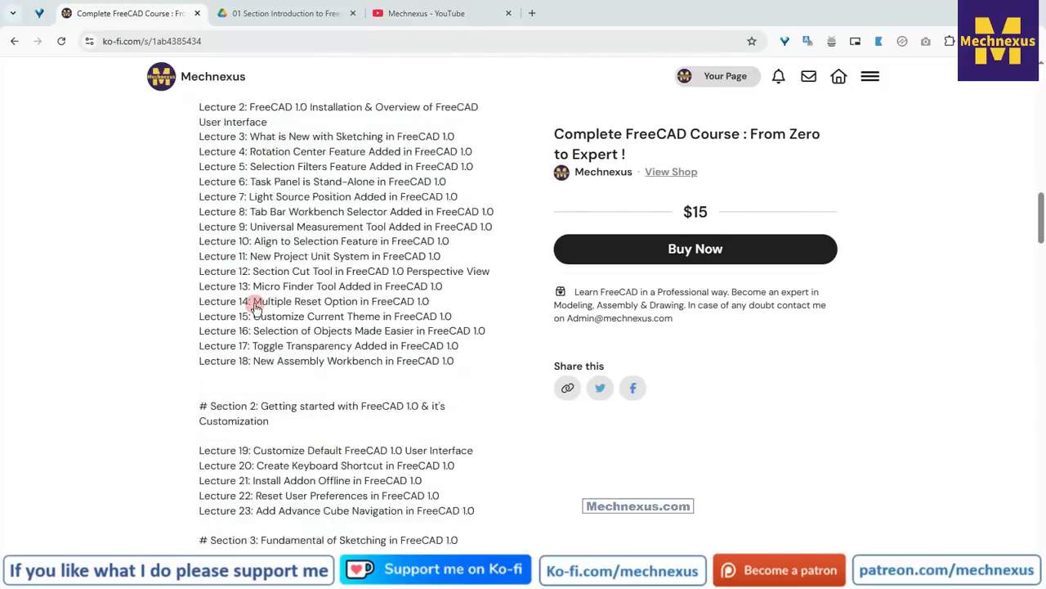
scroll(255, 307, "up", 15)
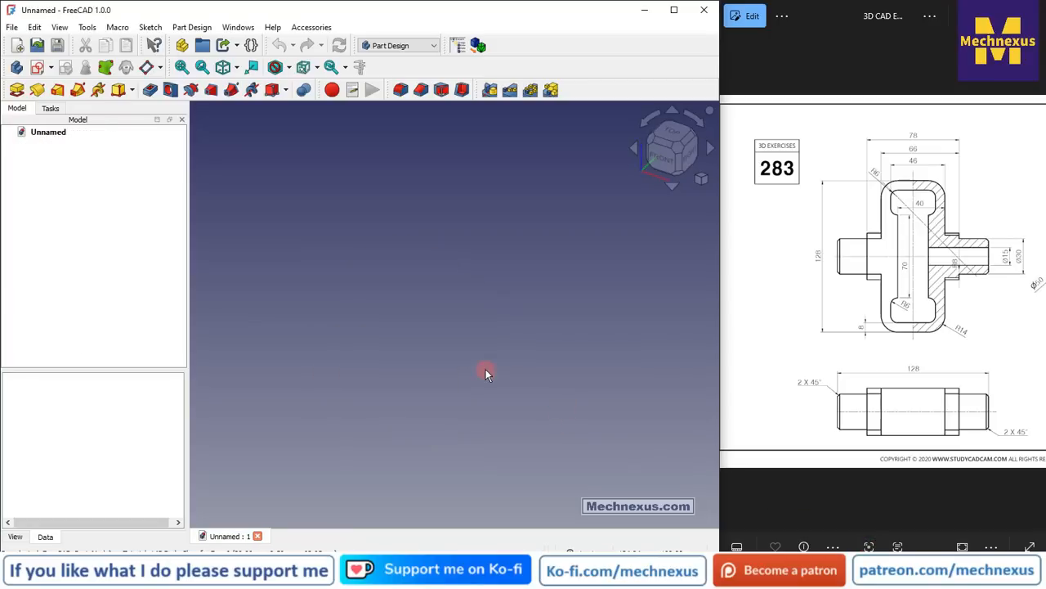
In FreeCAD, create a body and start a sketch on the YZ plane, consulting the side and isometric views of exercise drawing 283.
left_click(16, 67)
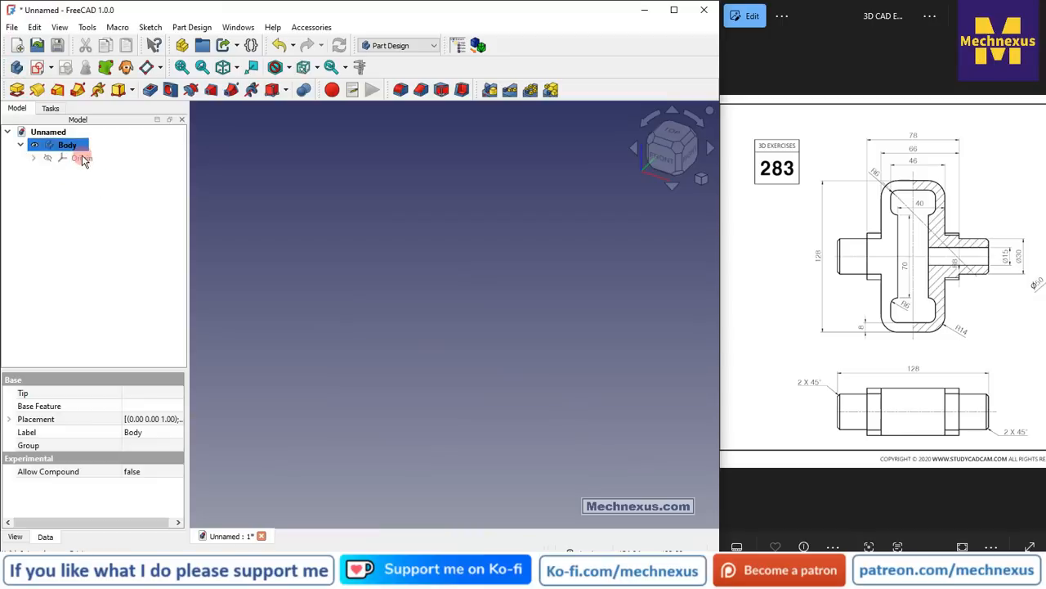
left_click(50, 108)
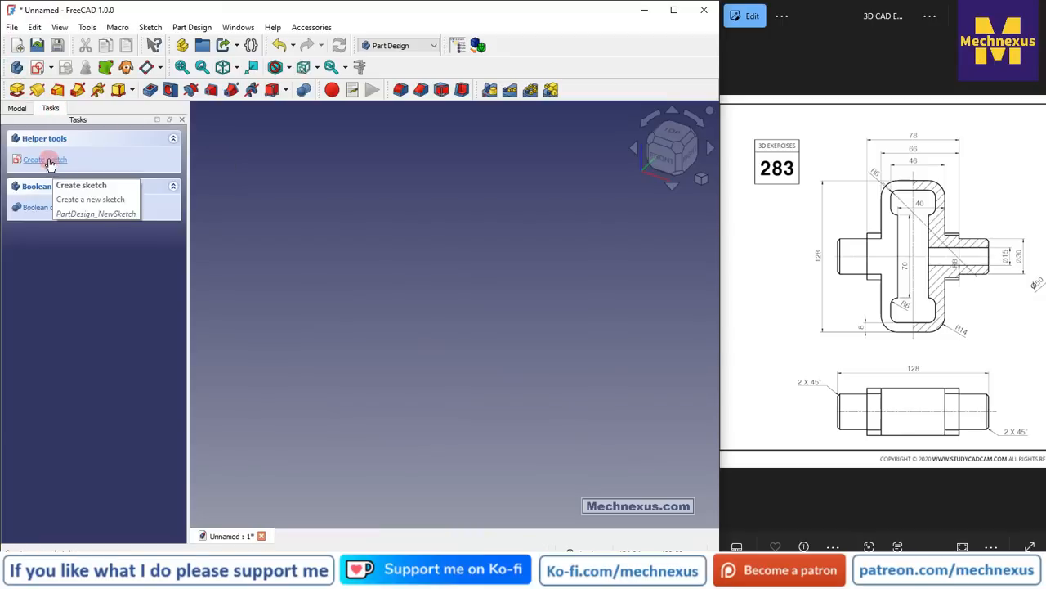
left_click(49, 161)
left_click(897, 338)
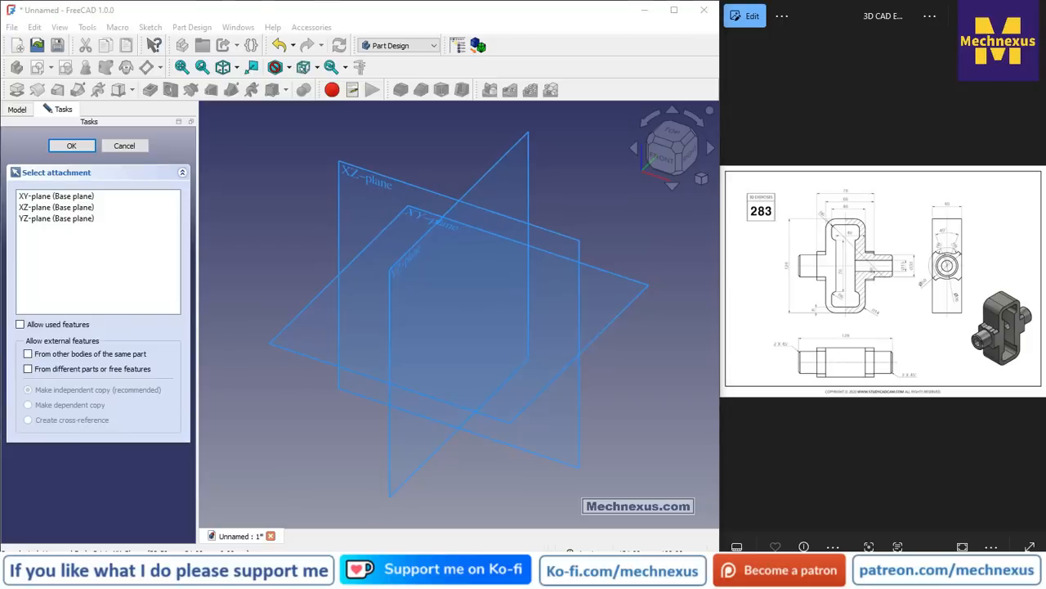
scroll(992, 314, "up", 3)
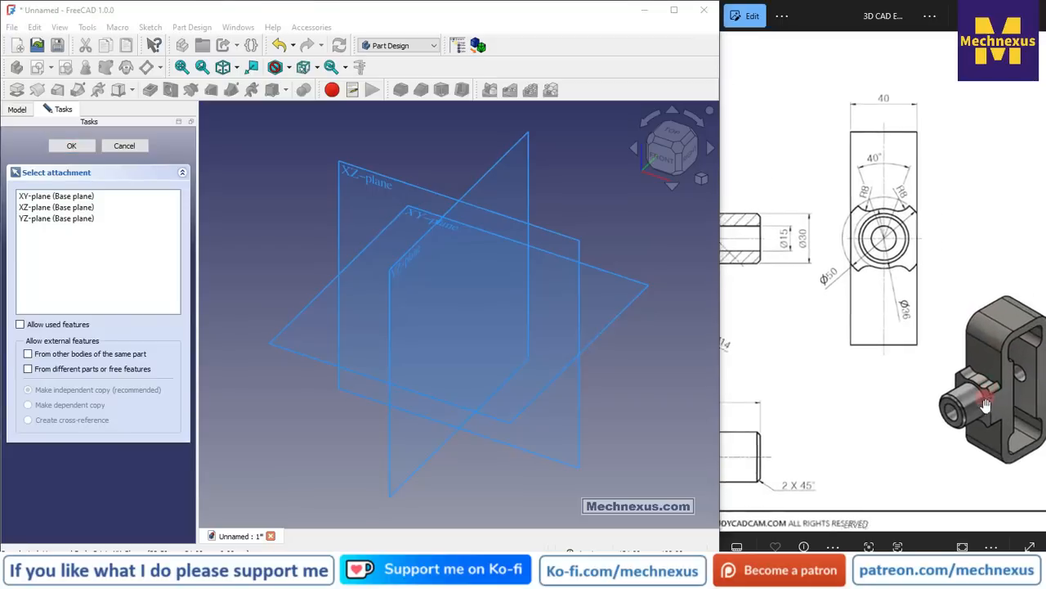
mouse_move(940, 335)
left_mouse_down()
mouse_move(818, 330)
mouse_move(773, 288)
left_mouse_up()
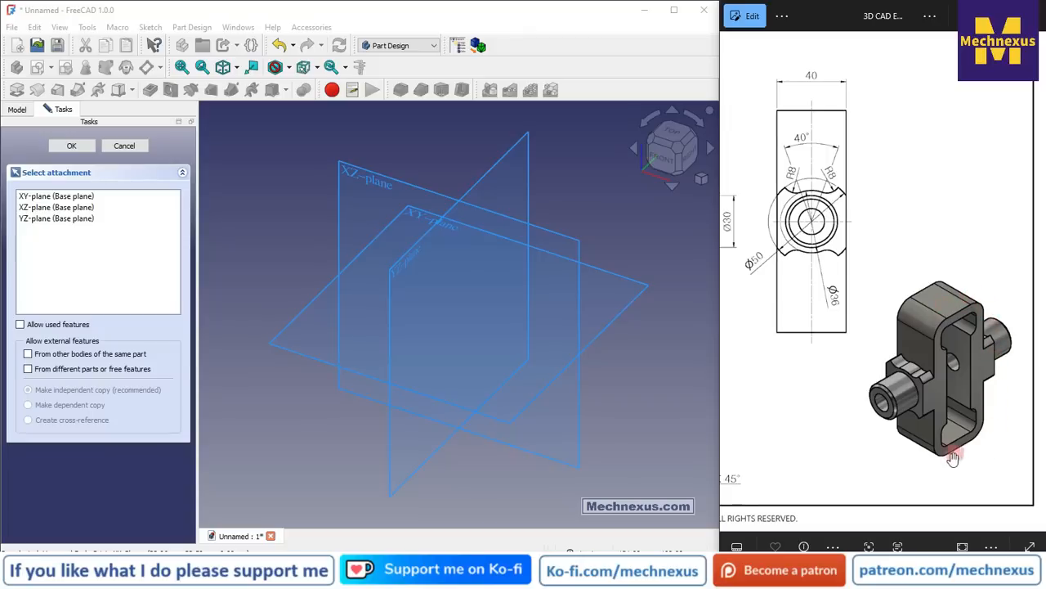
left_click(500, 164)
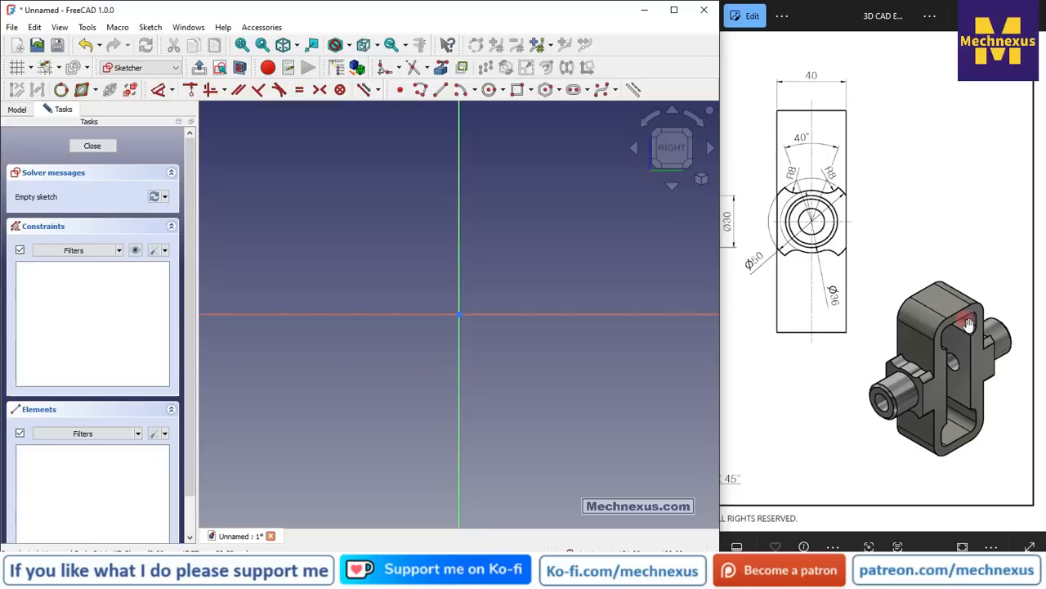
Consult the drawing's front section view and sketch a rectangle about 61 mm wide around the origin, pulling its lower-left corner outward.
left_click_drag(784, 312, 988, 317)
mouse_move(827, 325)
left_mouse_down()
mouse_move(941, 330)
mouse_move(941, 341)
left_mouse_up()
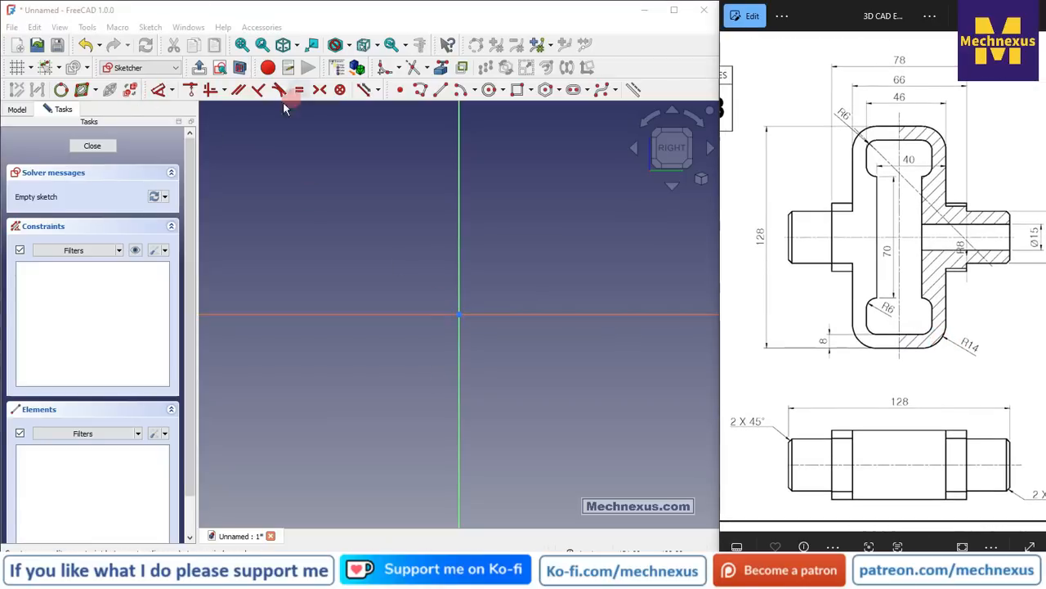
left_click(518, 93)
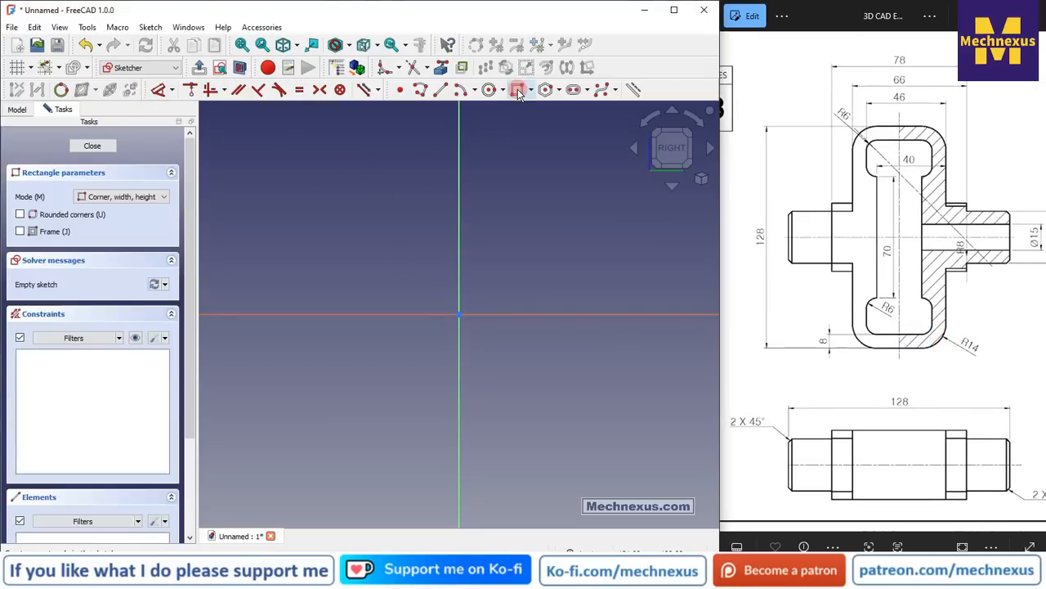
left_click(355, 178)
left_click(596, 477)
scroll(402, 338, "down", 3)
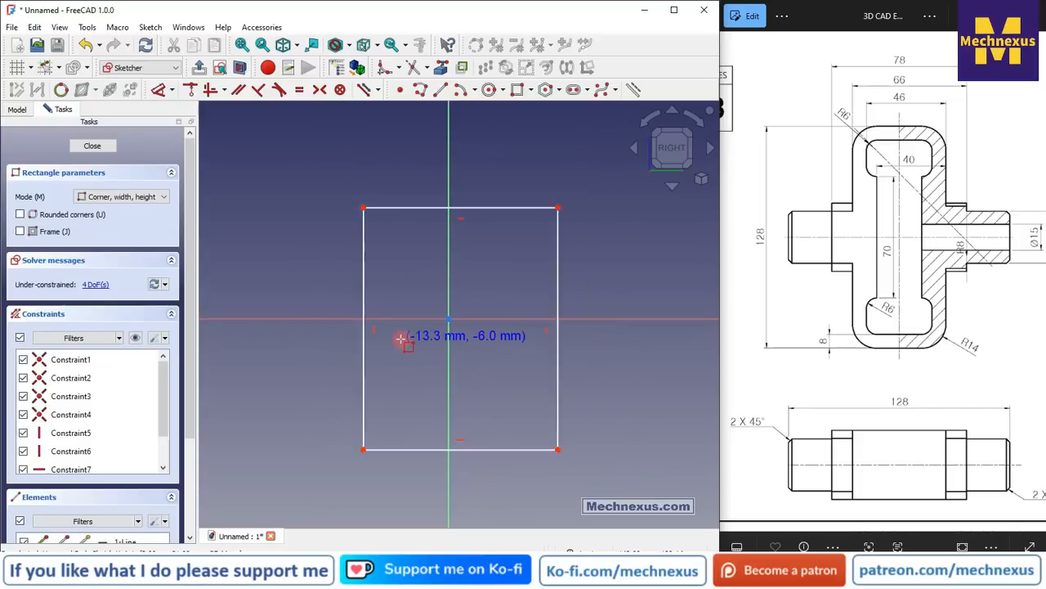
scroll(401, 365, "up", 1)
scroll(403, 361, "up", 1)
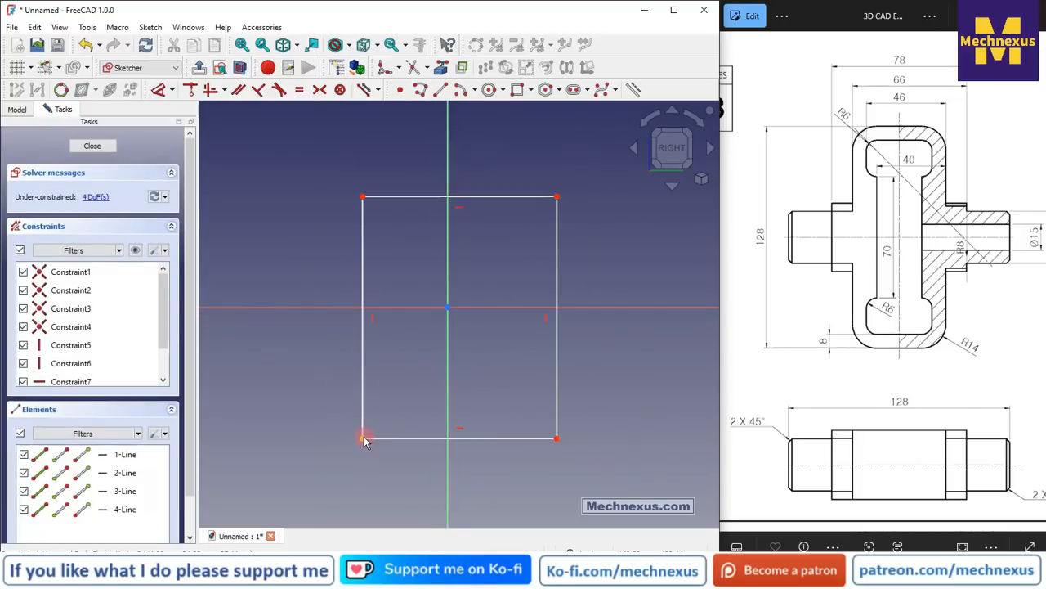
left_click_drag(363, 439, 336, 454)
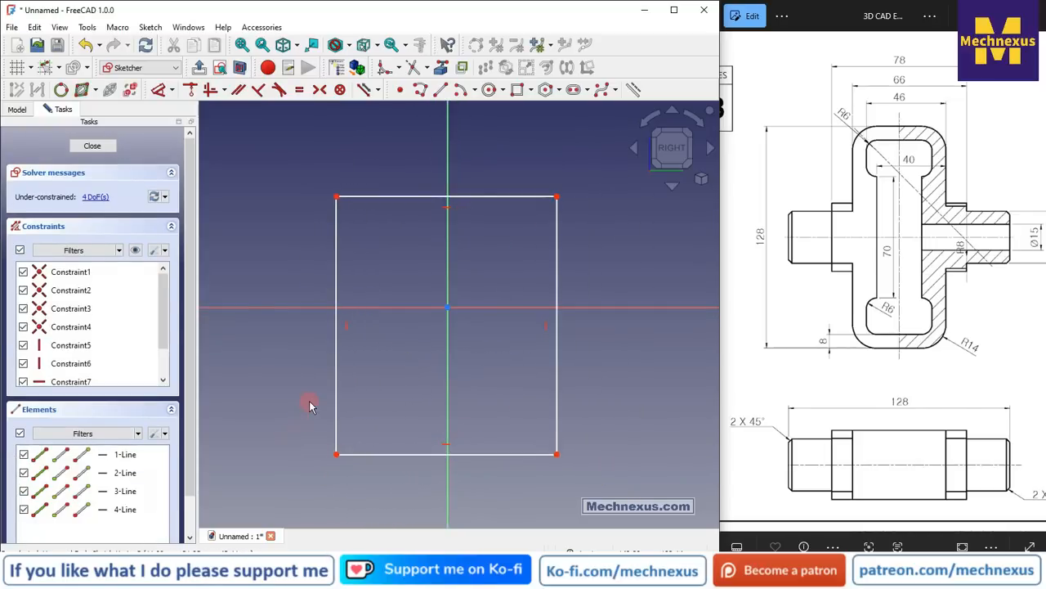
Constrain the rectangle's lower-left and upper-right corners to be symmetric about the origin.
left_click(320, 89)
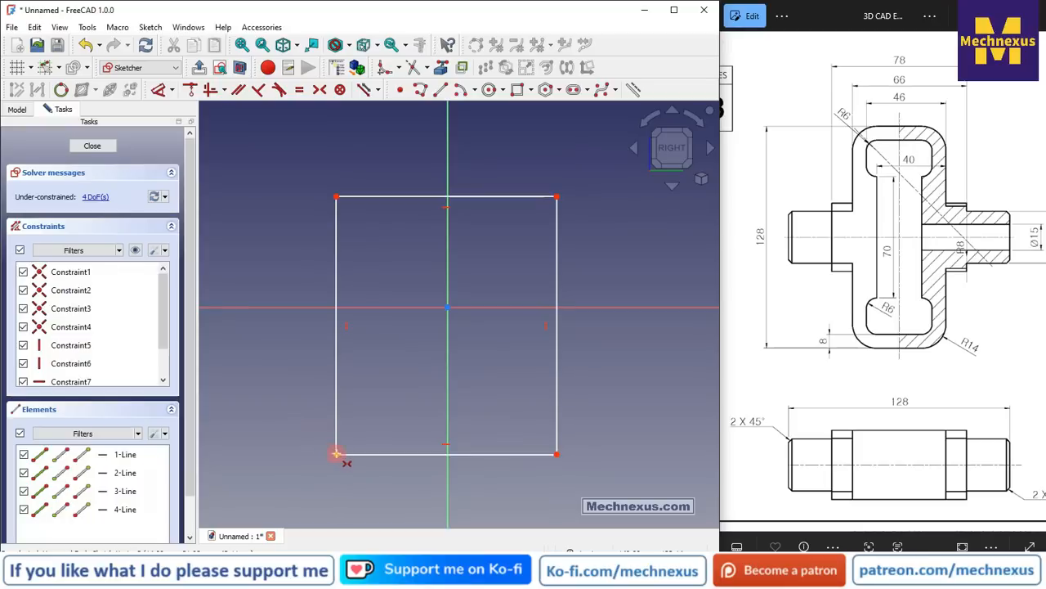
left_click(336, 454)
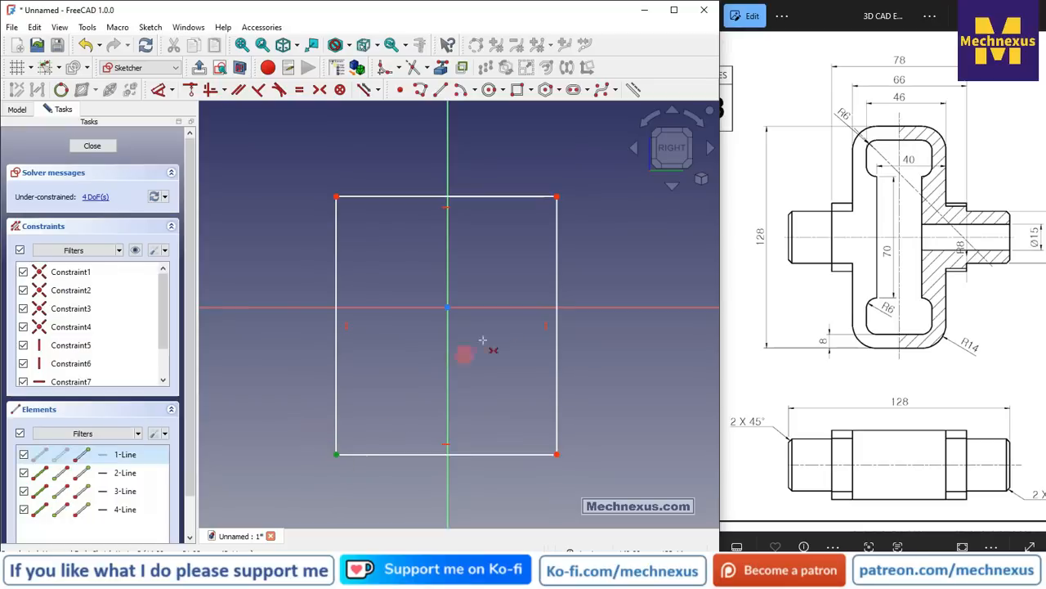
left_click(558, 196)
left_click(447, 308)
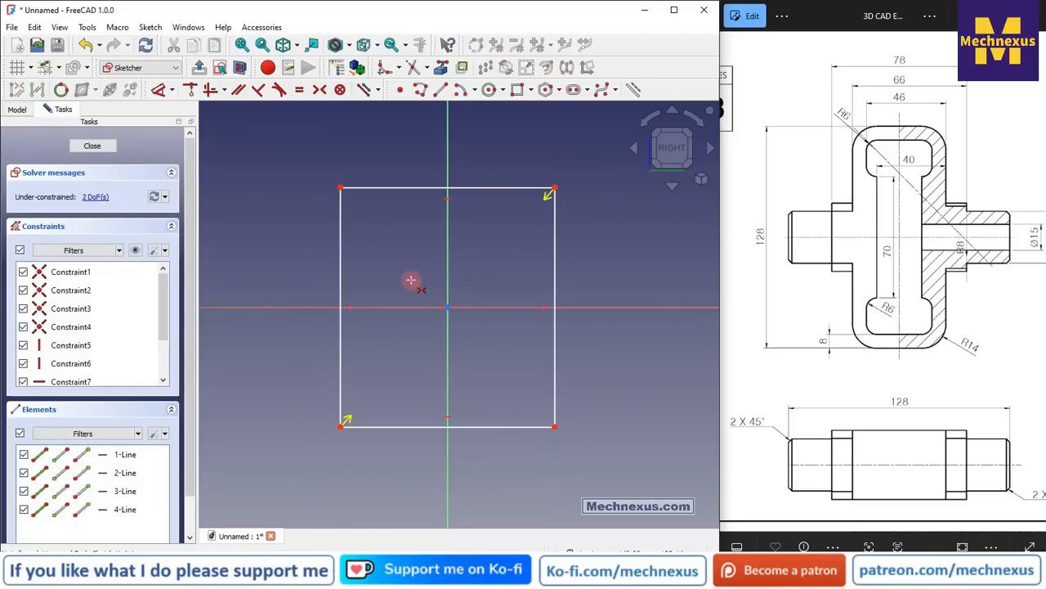
Dimension the rectangle's top edge and set its width to 54 mm.
left_click(163, 94)
left_click(395, 188)
left_click(382, 156)
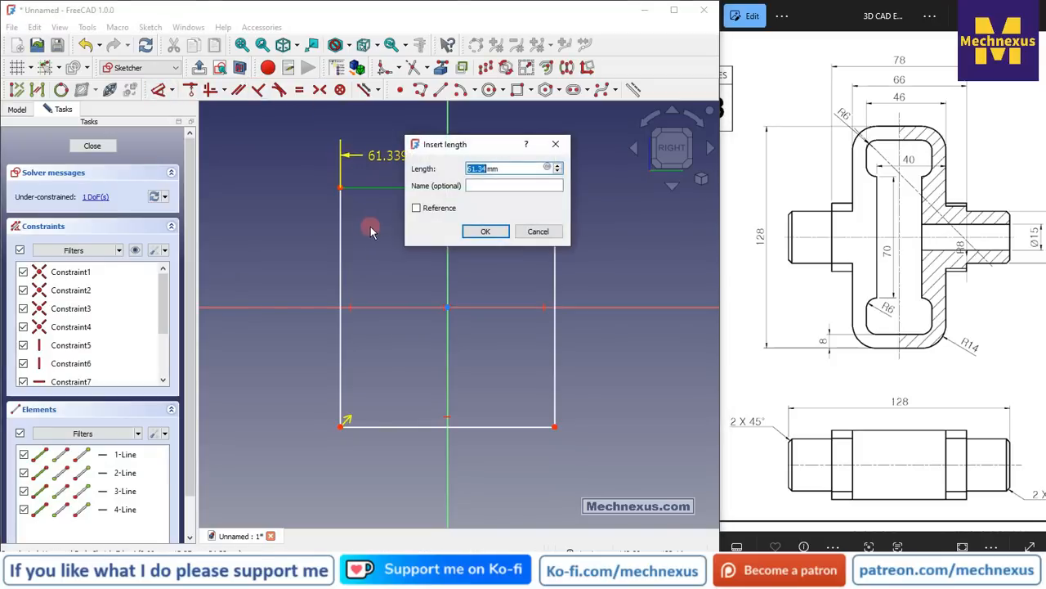
type("54")
key("Return")
Set the rectangle's height to 128 mm and close the sketch.
left_click(354, 320)
left_click(304, 282)
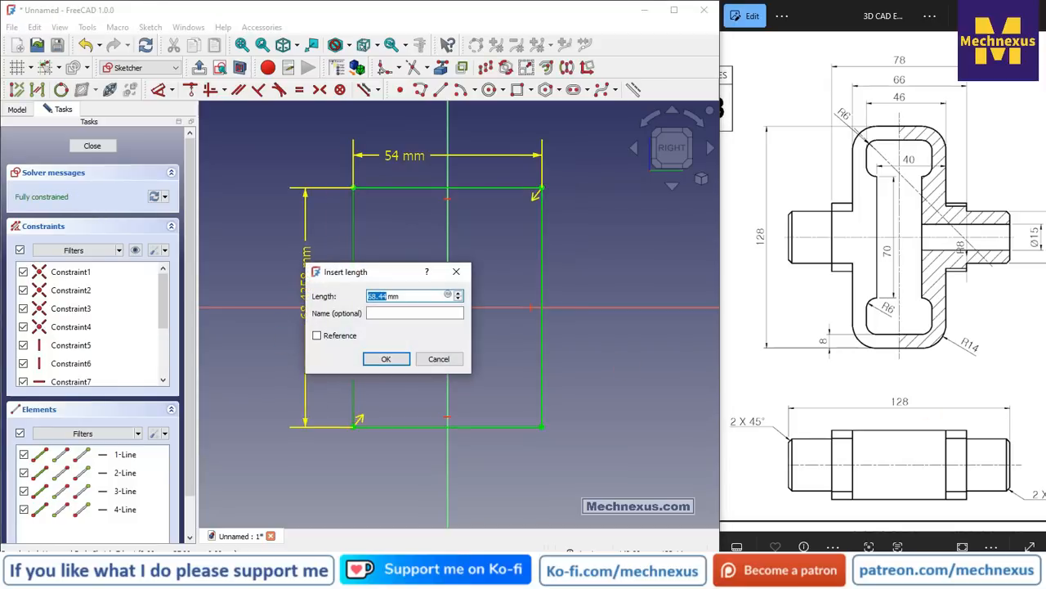
key("Return")
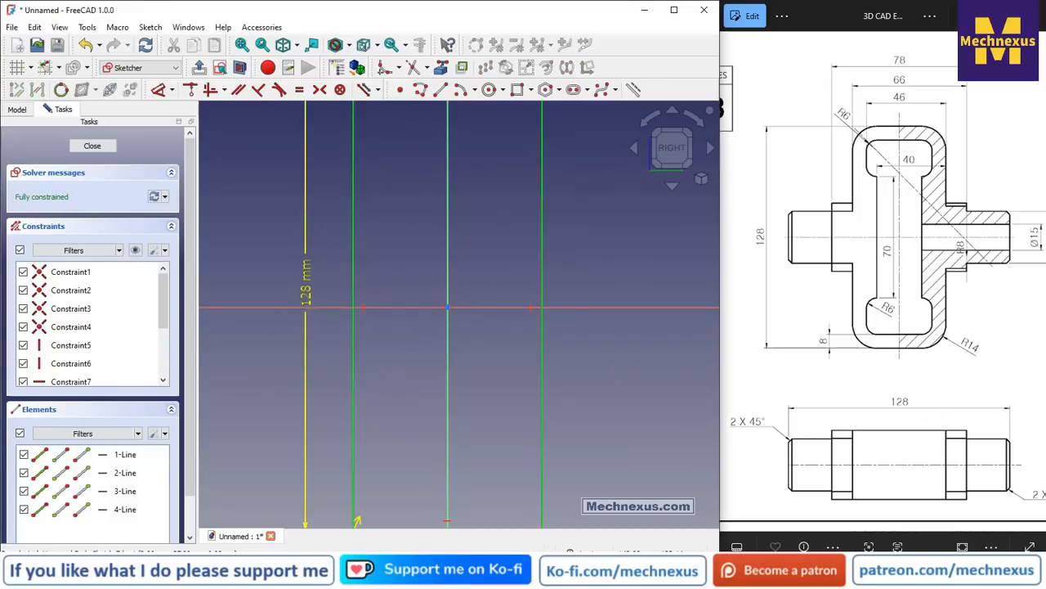
scroll(591, 326, "down", 4)
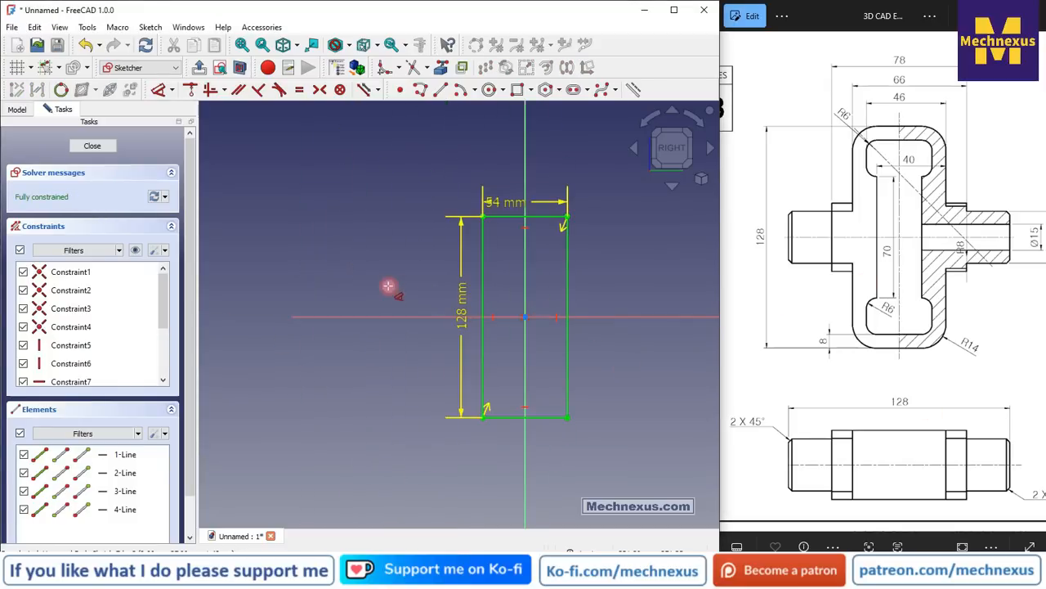
scroll(530, 301, "up", 1)
left_click_drag(503, 183, 427, 170)
left_click(94, 147)
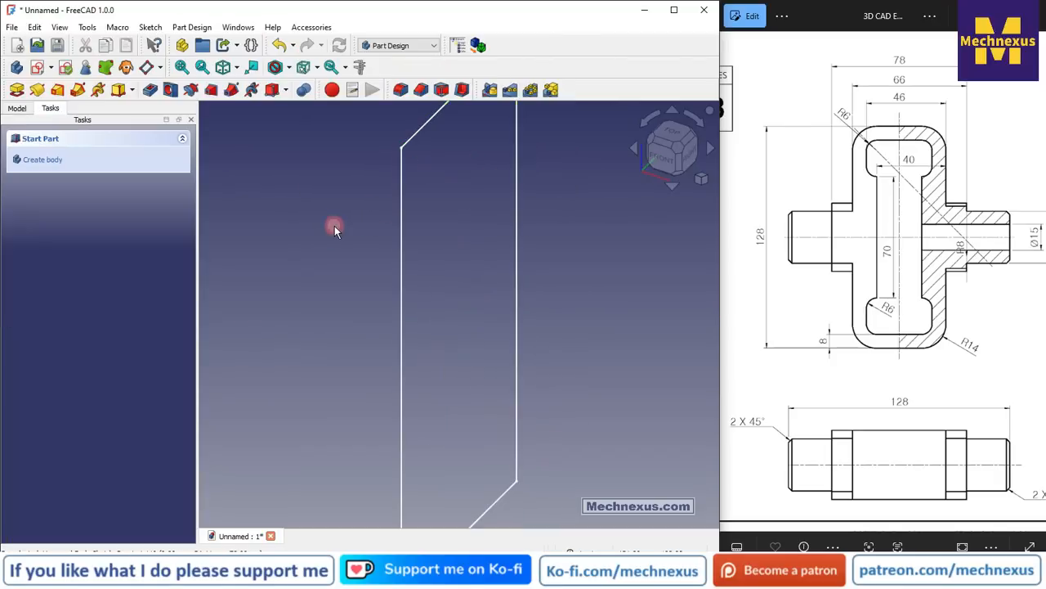
Consult the drawing's side view for the depth and pad the rectangle sketch 40 mm, symmetric to its plane.
key("0")
left_click(16, 110)
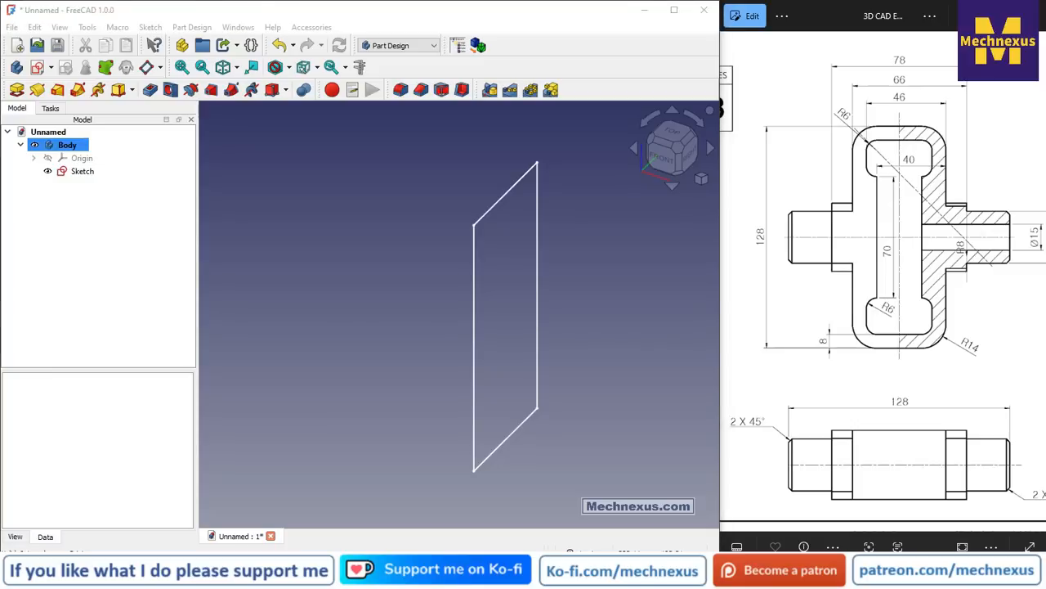
double_click(810, 288)
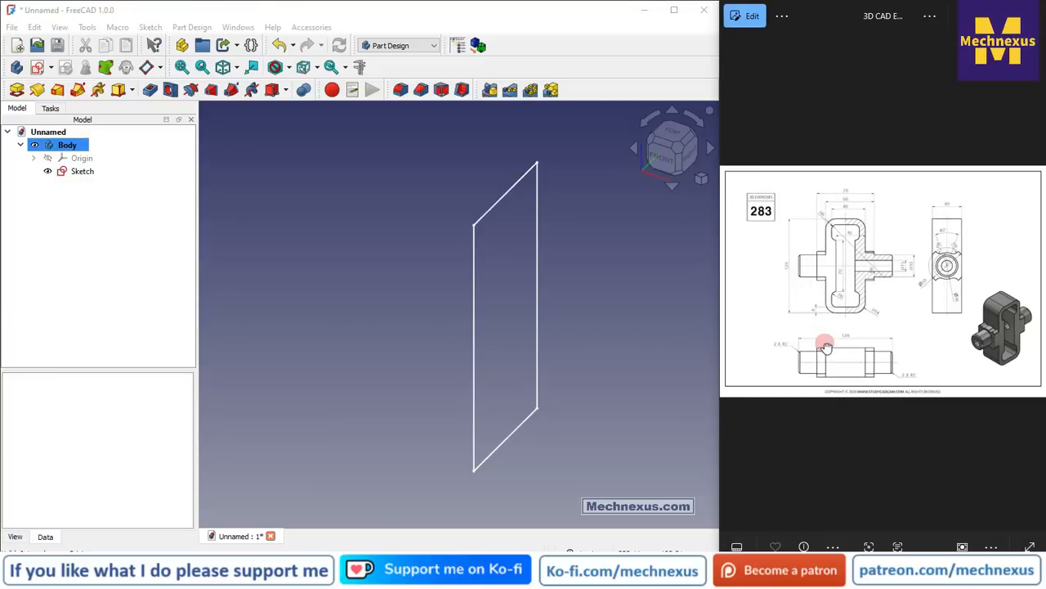
scroll(818, 356, "up", 3)
scroll(882, 363, "up", 2)
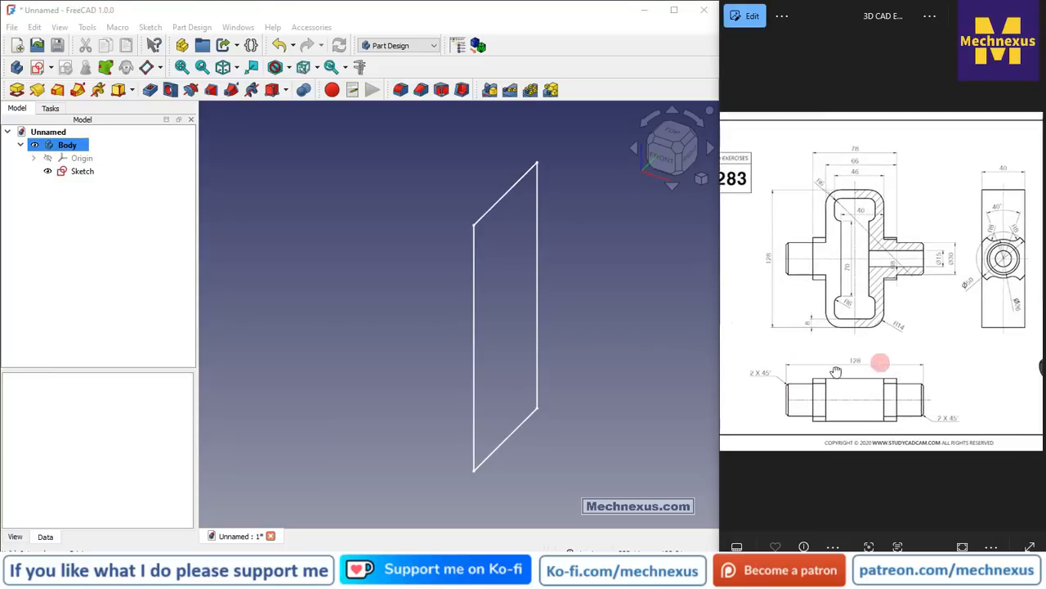
scroll(928, 244, "up", 2)
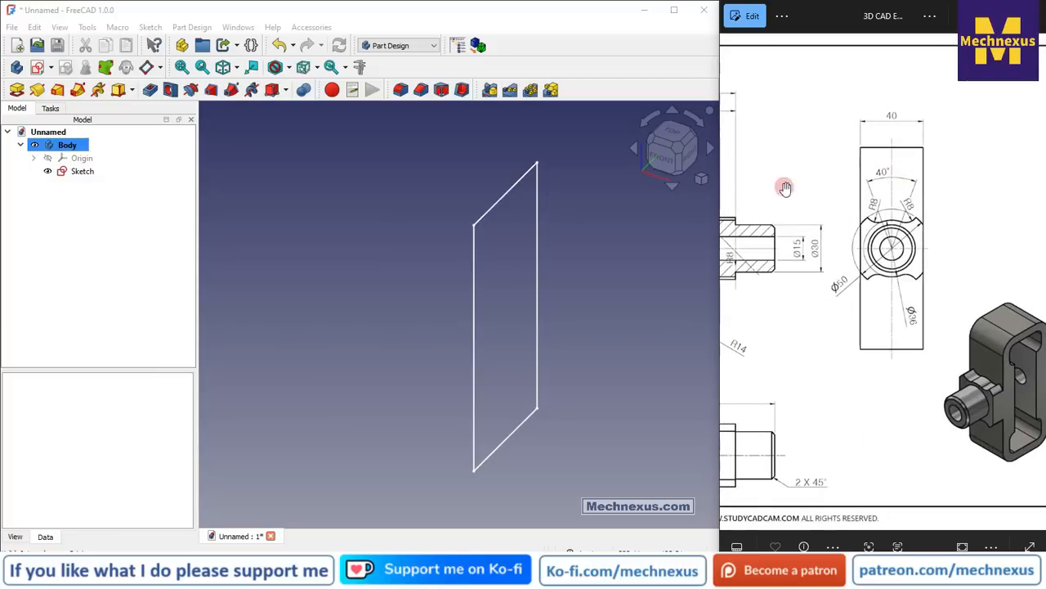
left_click(81, 174)
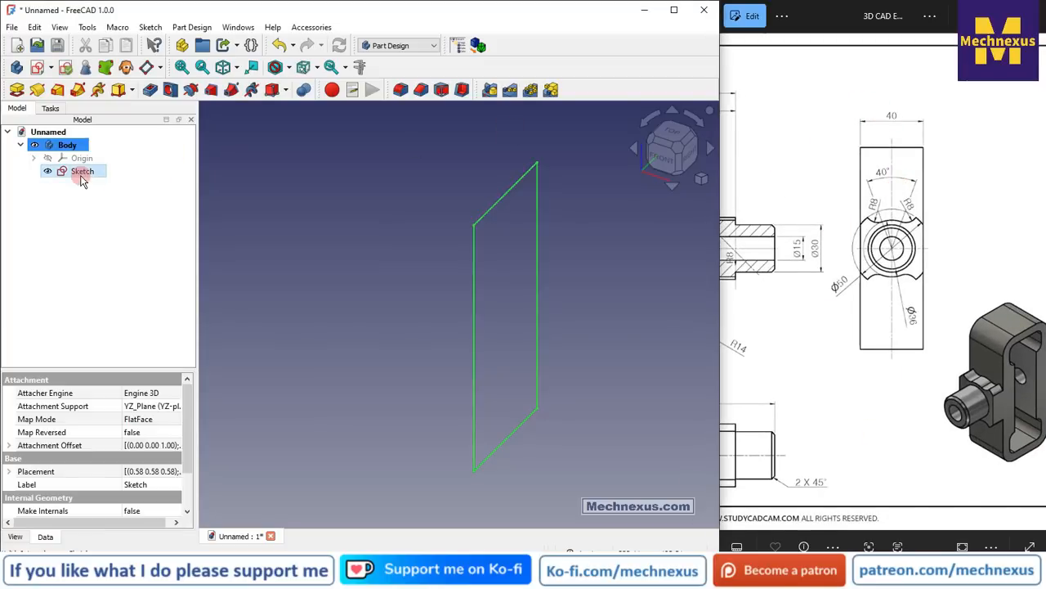
left_click(17, 89)
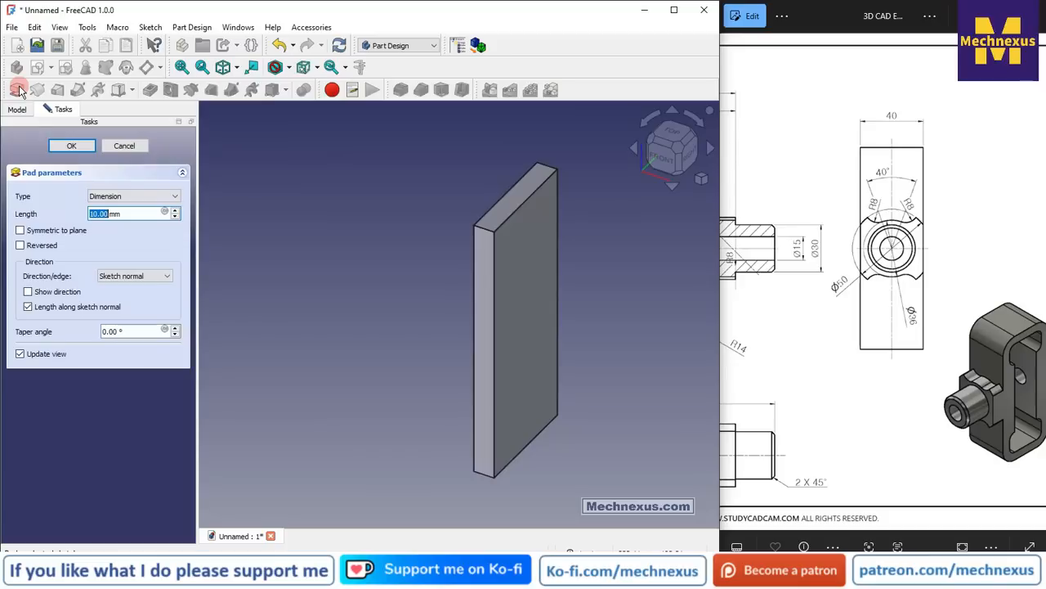
left_click(20, 231)
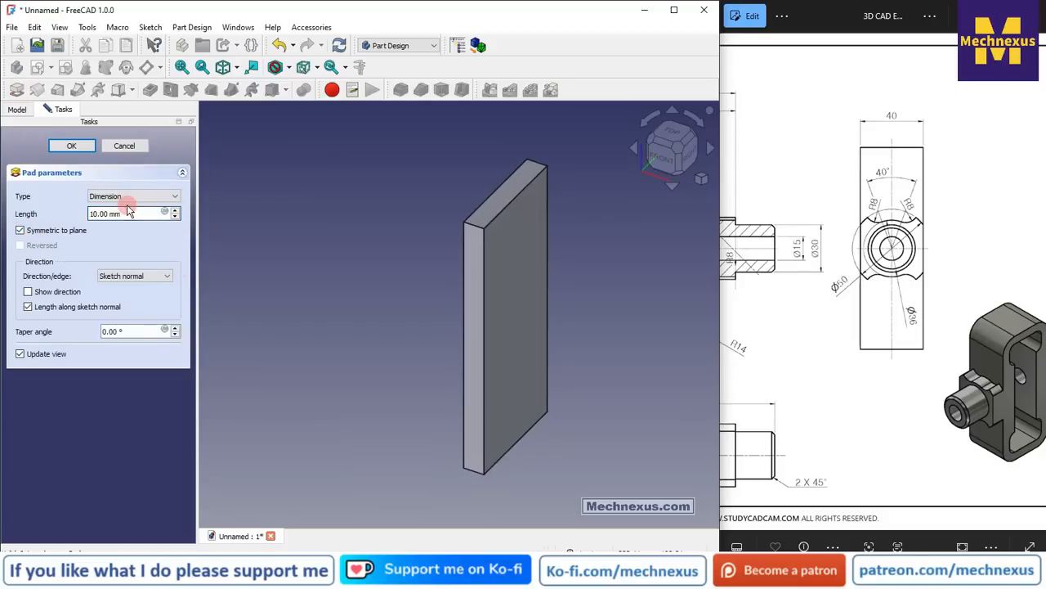
mouse_move(129, 214)
left_mouse_down()
mouse_move(40, 212)
mouse_move(12, 264)
left_mouse_up()
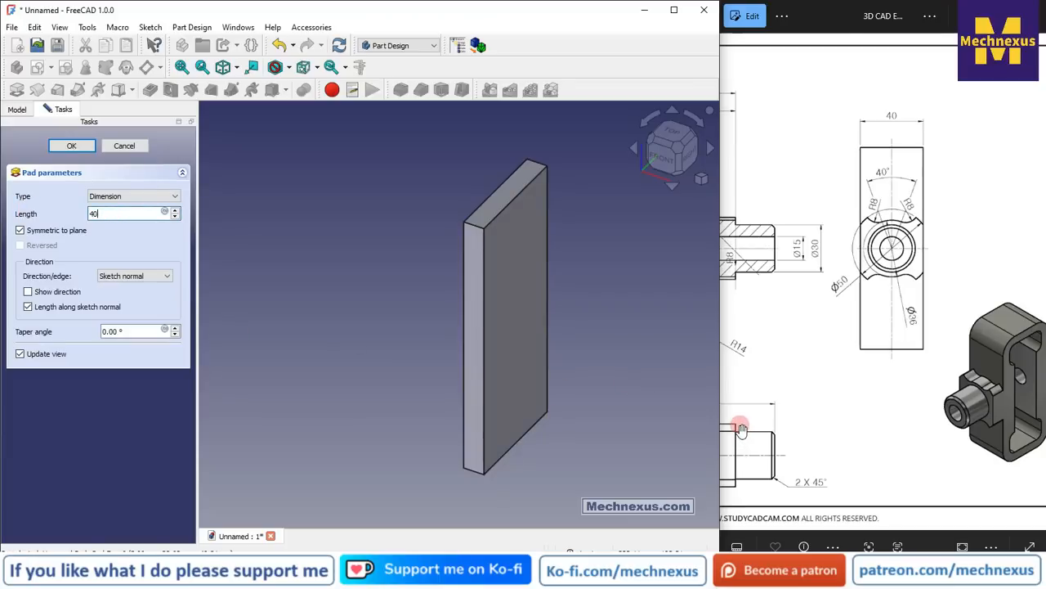
type("40")
key("Return")
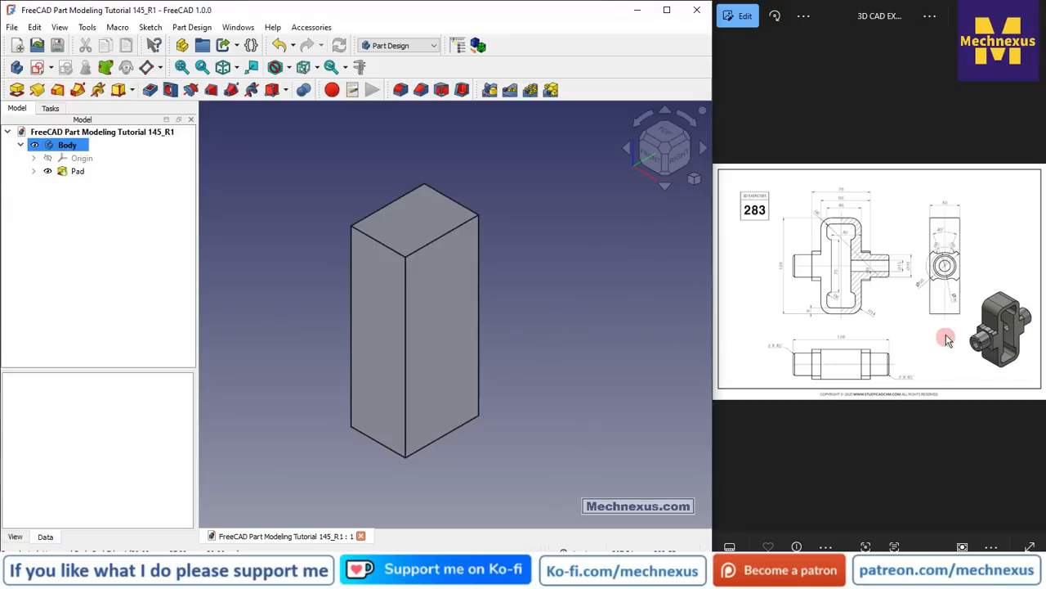
Consult the shaft and collar in the drawing's isometric view and start a sketch on the block's narrow front face.
double_click(913, 312)
left_click_drag(953, 333, 684, 306)
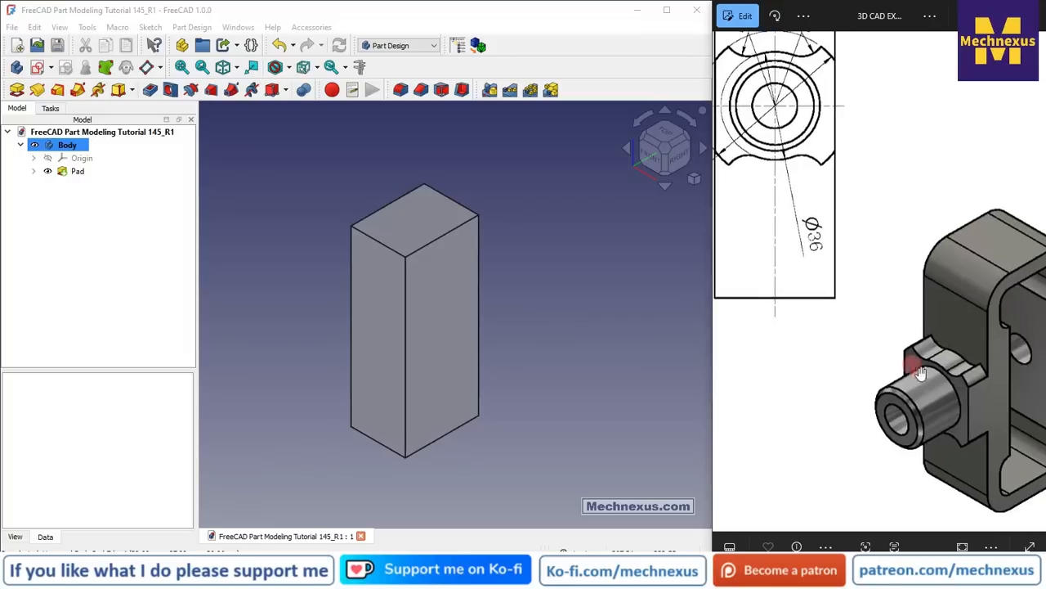
left_click_drag(921, 370, 793, 353)
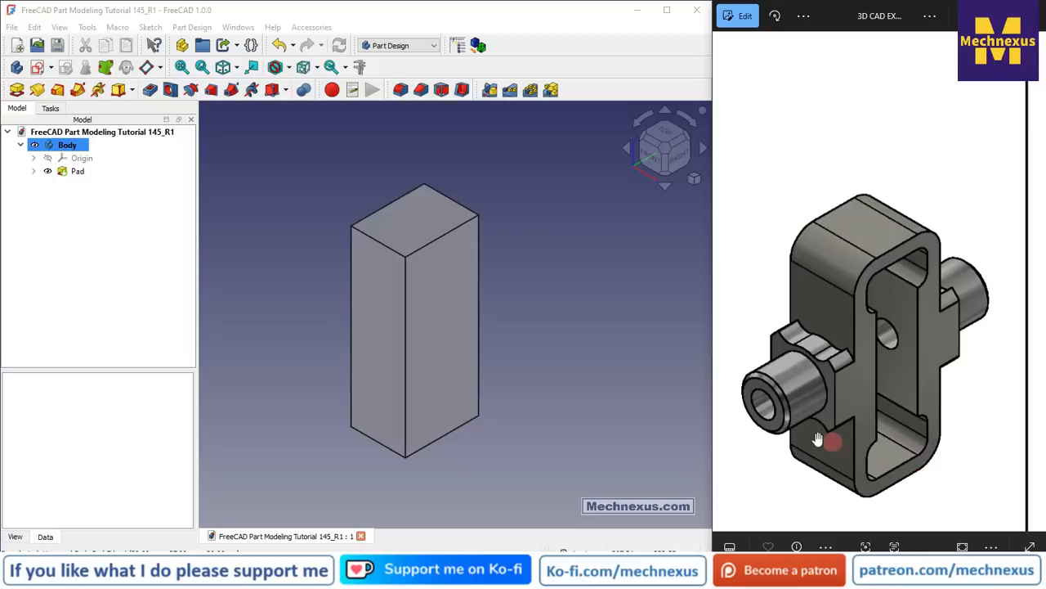
scroll(845, 204, "down", 2)
scroll(844, 203, "down", 2)
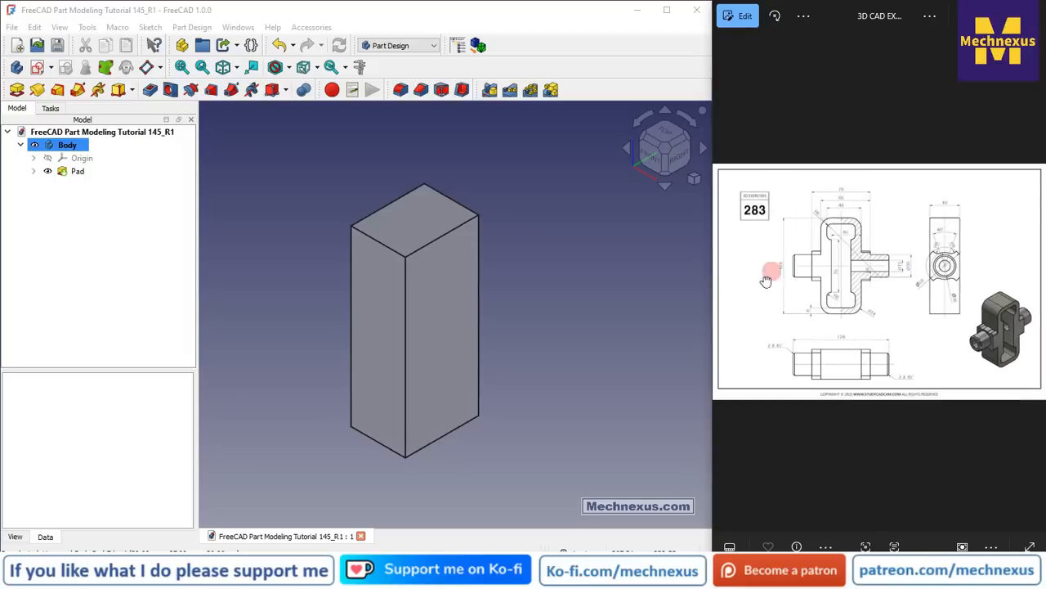
left_click(341, 311)
left_click(56, 91)
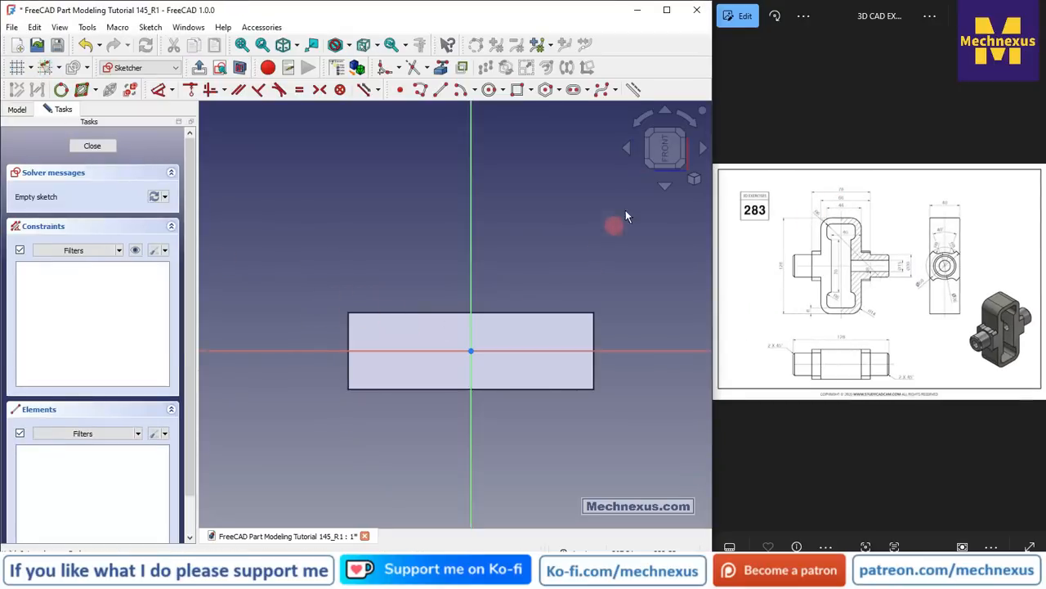
Turn the sketch view upright and draw a circle about 33 mm in diameter centred on the origin.
left_click(691, 121)
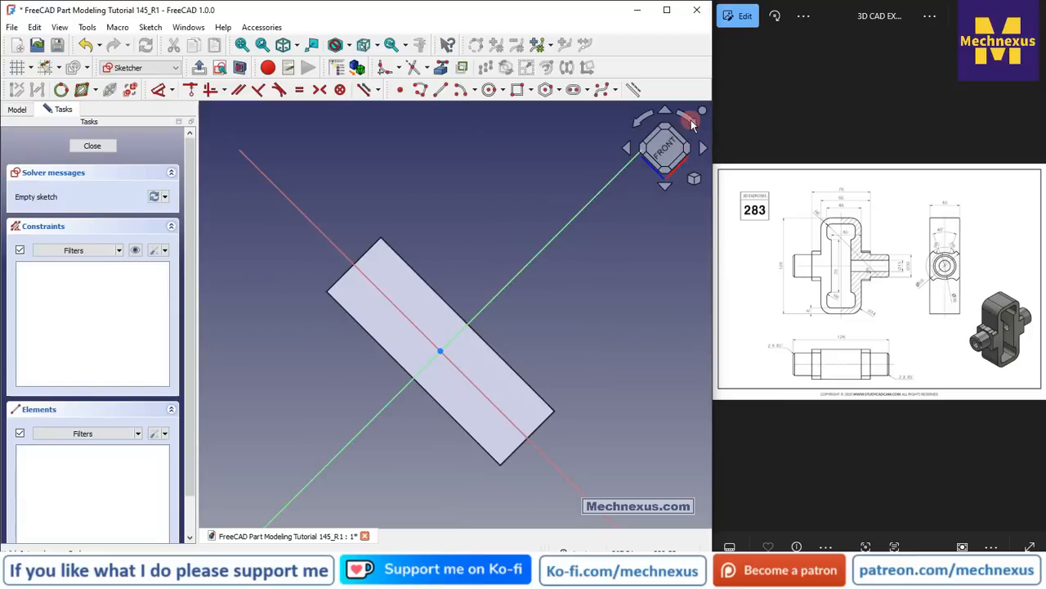
left_click(690, 121)
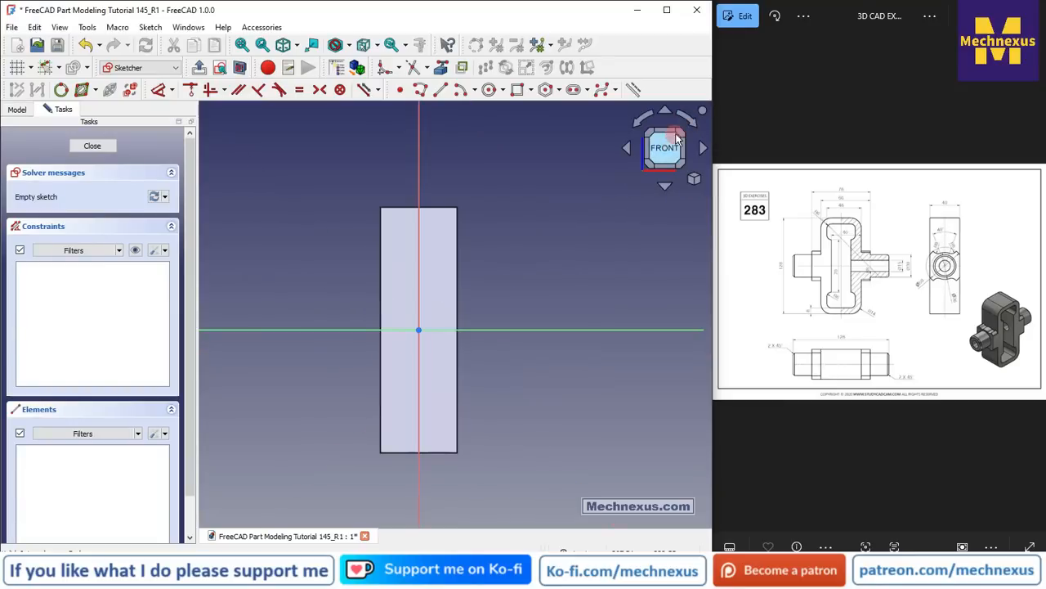
left_click(682, 137)
left_click(654, 159)
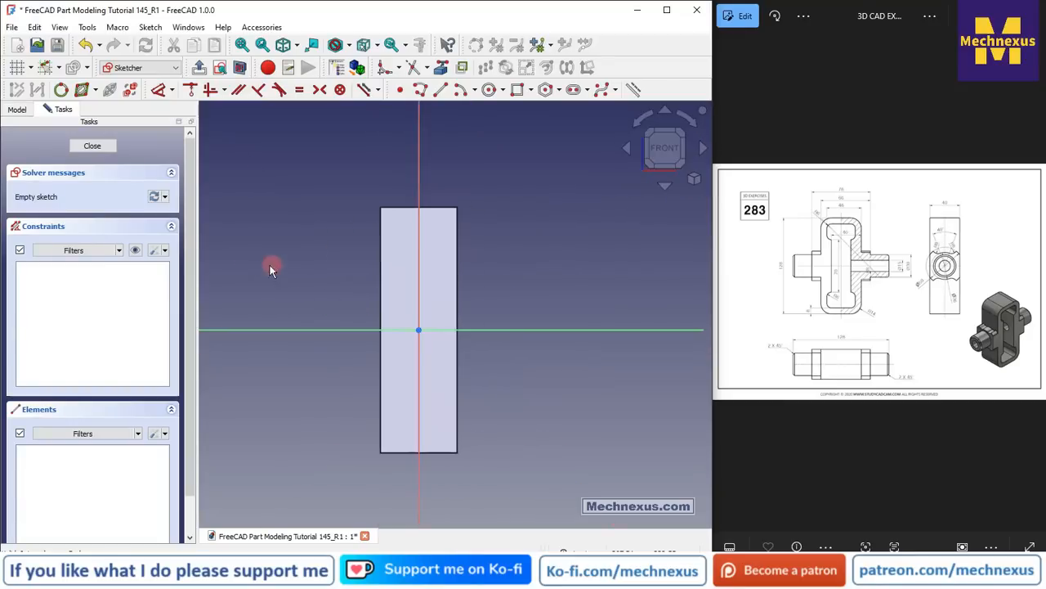
left_click(488, 89)
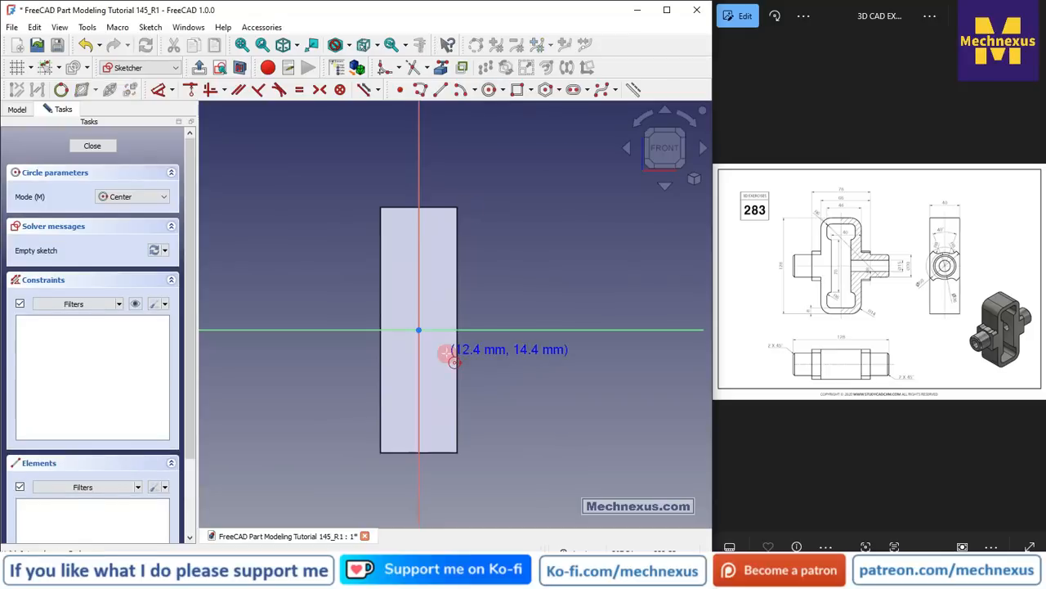
scroll(448, 354, "up", 2)
left_click(405, 318)
left_click(410, 365)
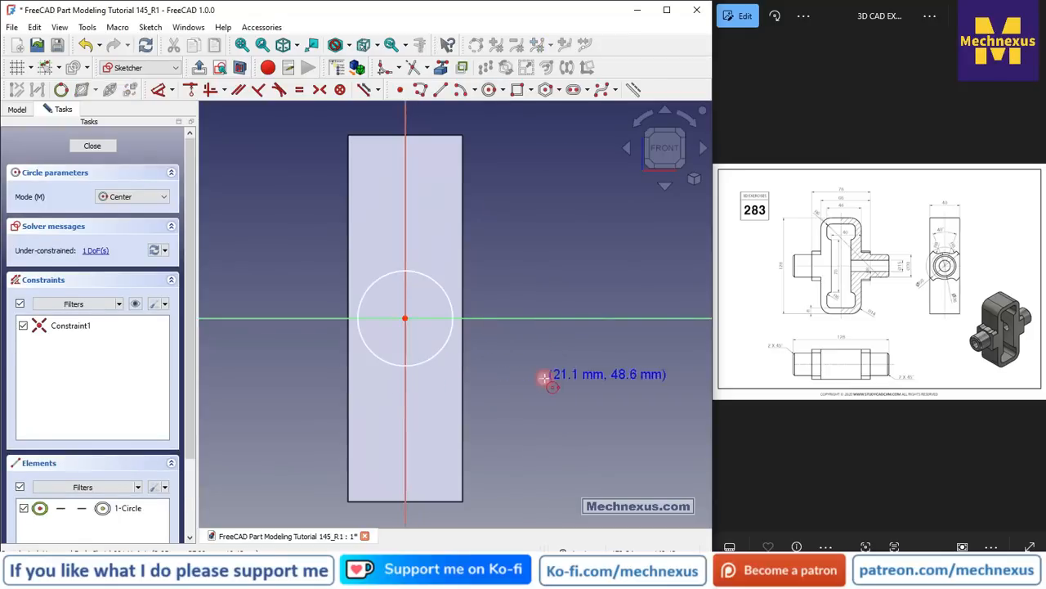
Set the circle's diameter to 30 mm and place the dimension label on the other side of the block.
left_click(158, 89)
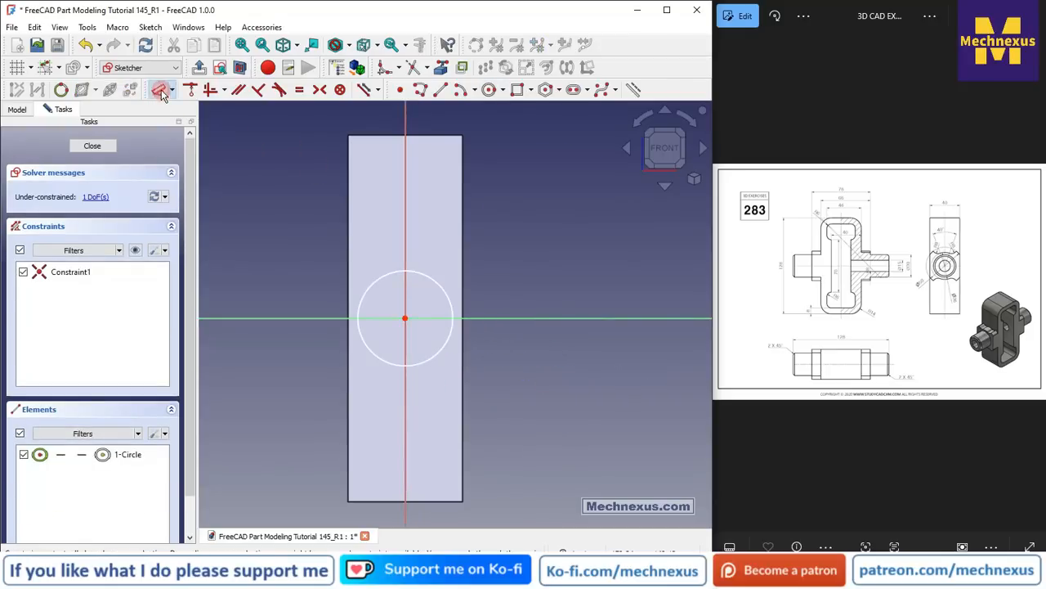
left_click(434, 280)
left_click(533, 233)
type("3")
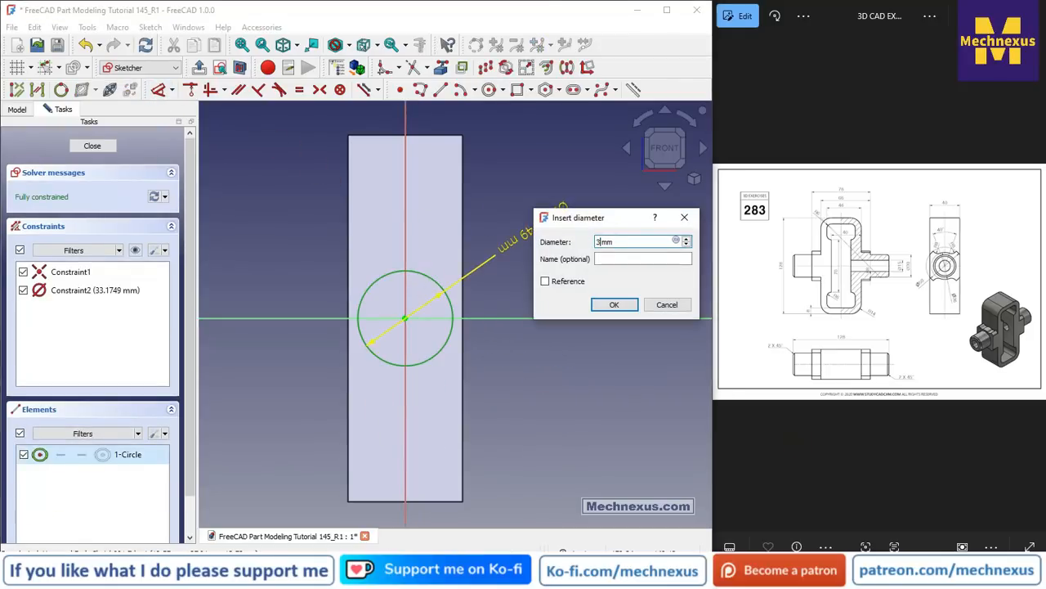
type("0")
key("Return")
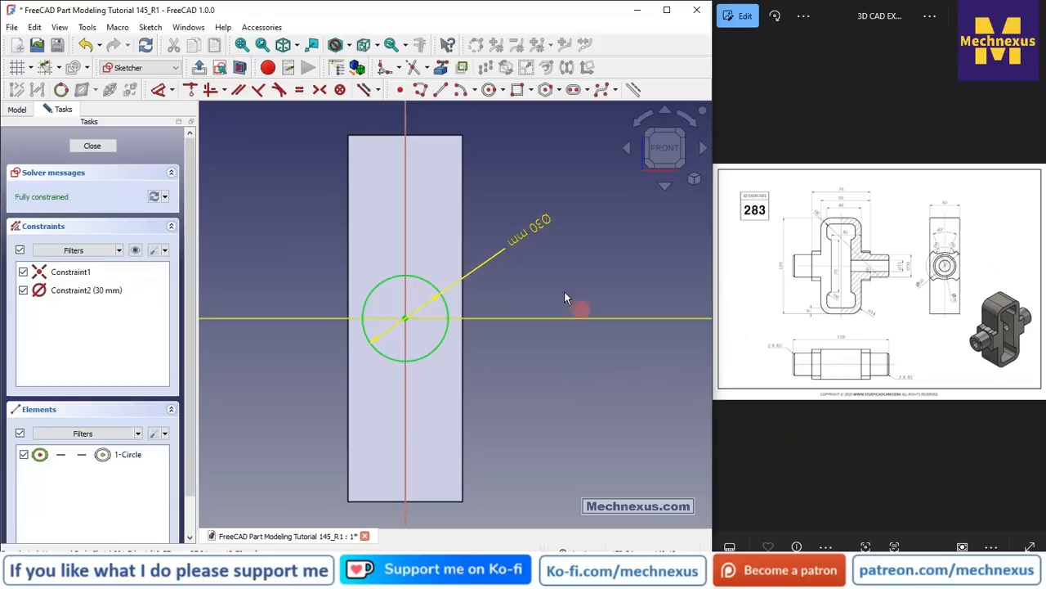
left_click_drag(545, 224, 311, 260)
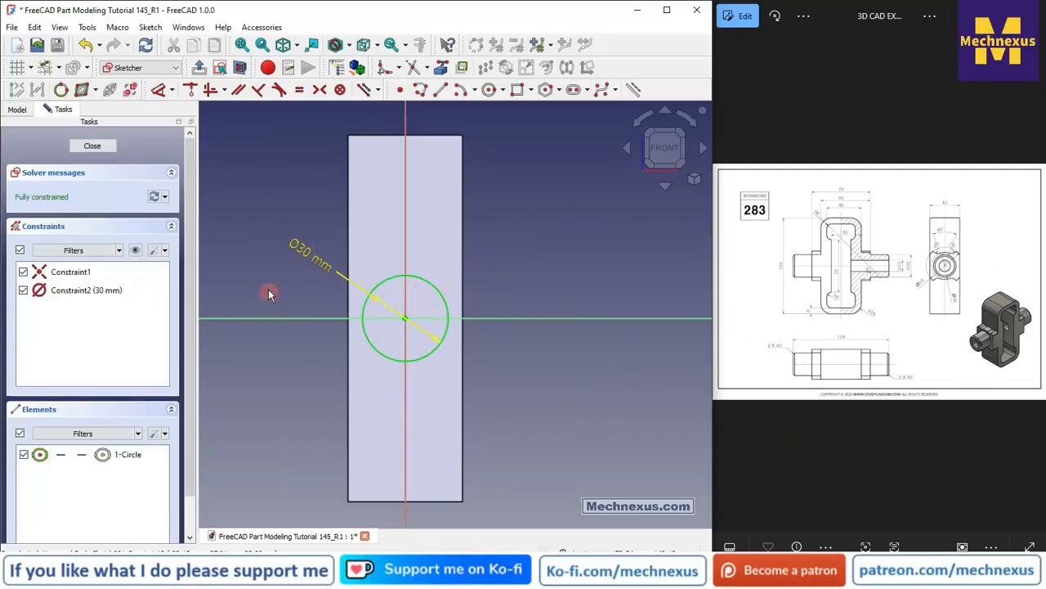
Close the circle sketch and pad it outward from the block's front face to form a cylindrical shaft.
left_click(93, 147)
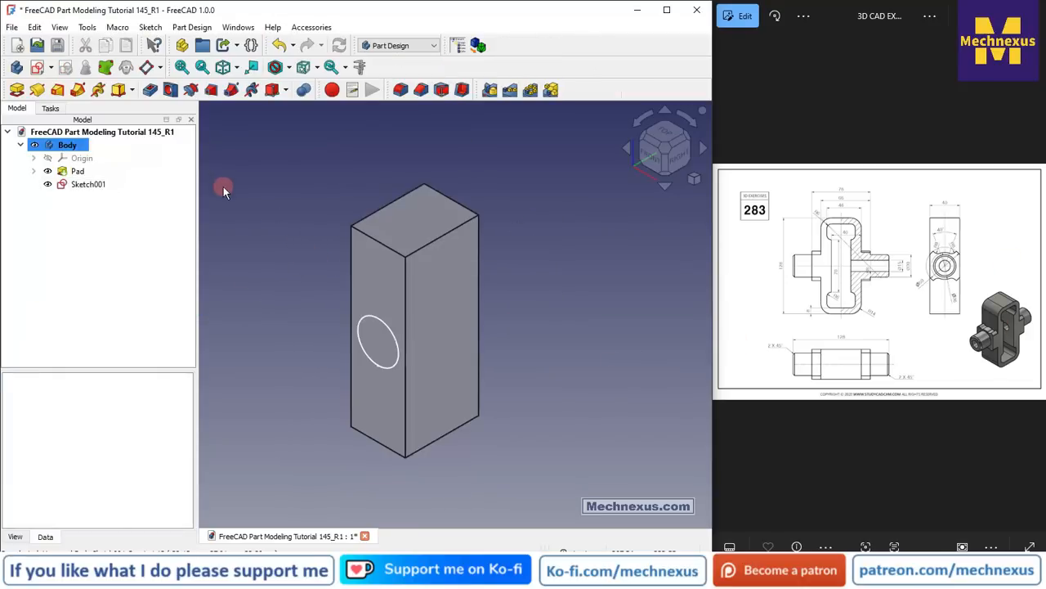
left_click(16, 89)
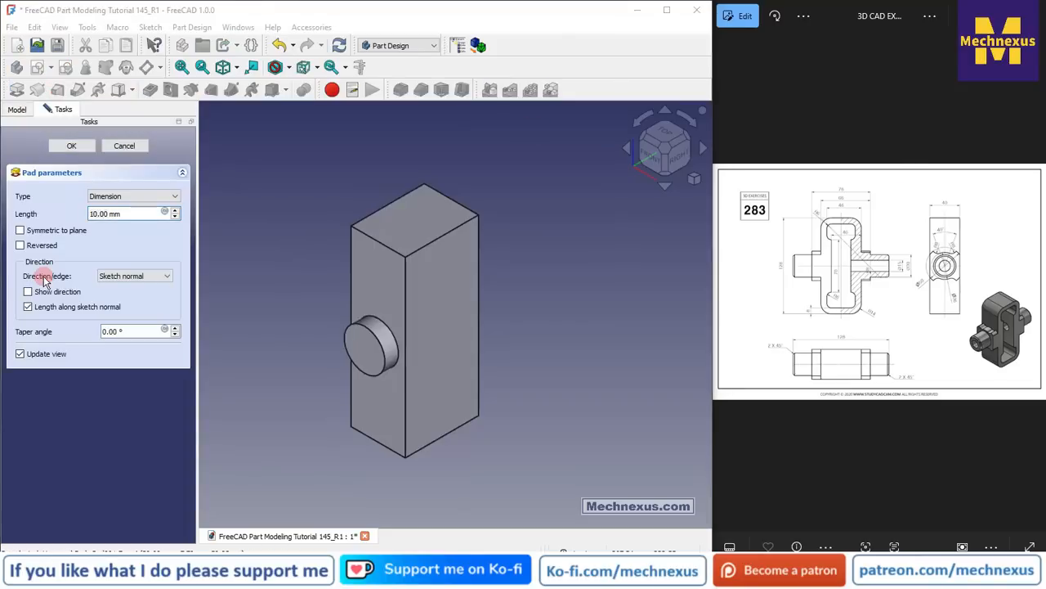
left_click(135, 212)
key("ctrl+a")
left_click(1035, 271)
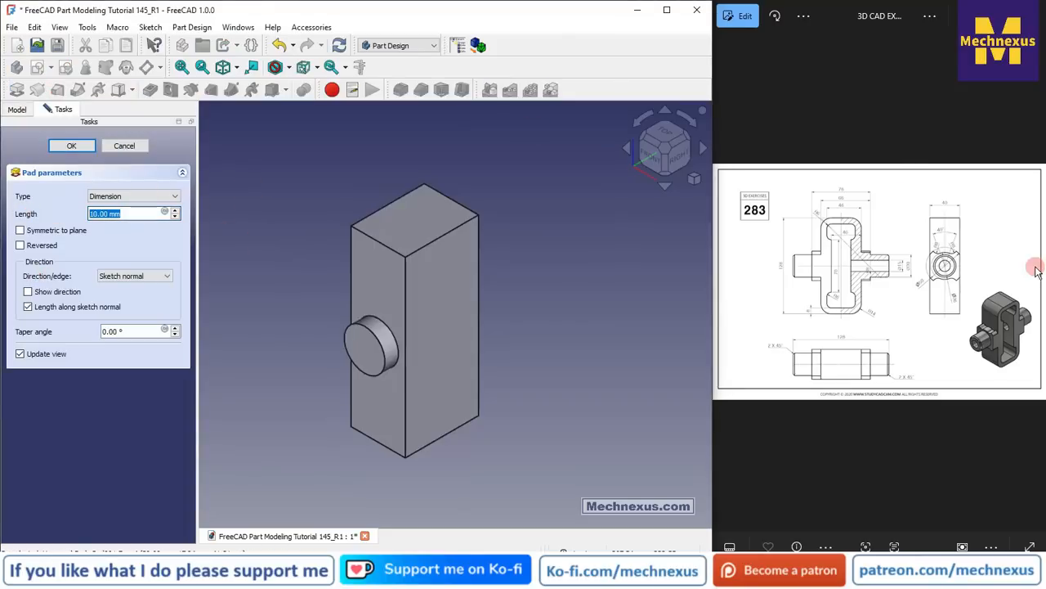
key("Return")
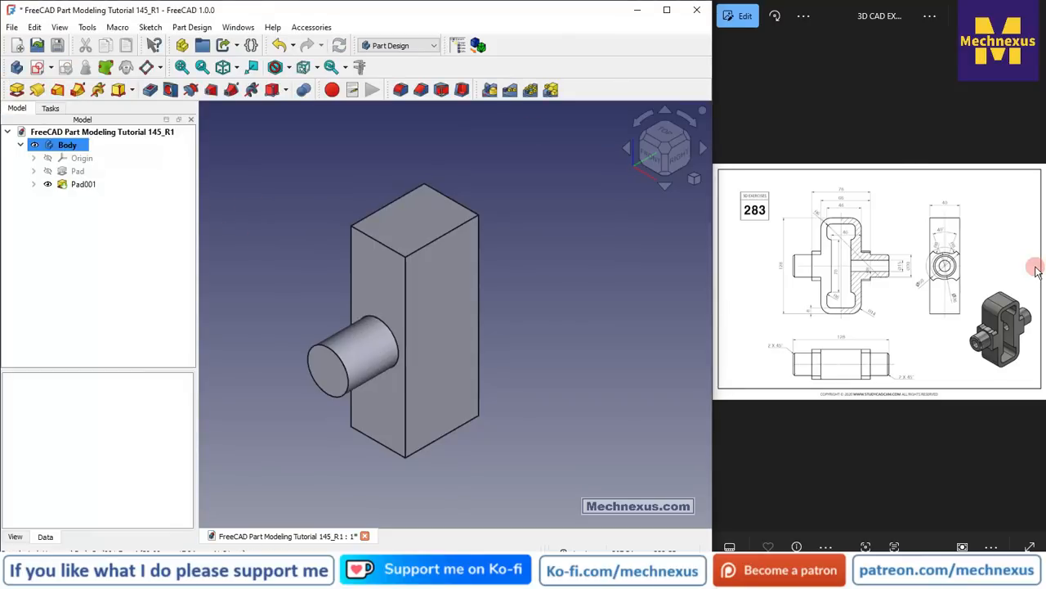
Examine the collar and inner cavity dimensions in the drawing's front section view.
left_click(859, 241)
scroll(857, 240, "up", 6)
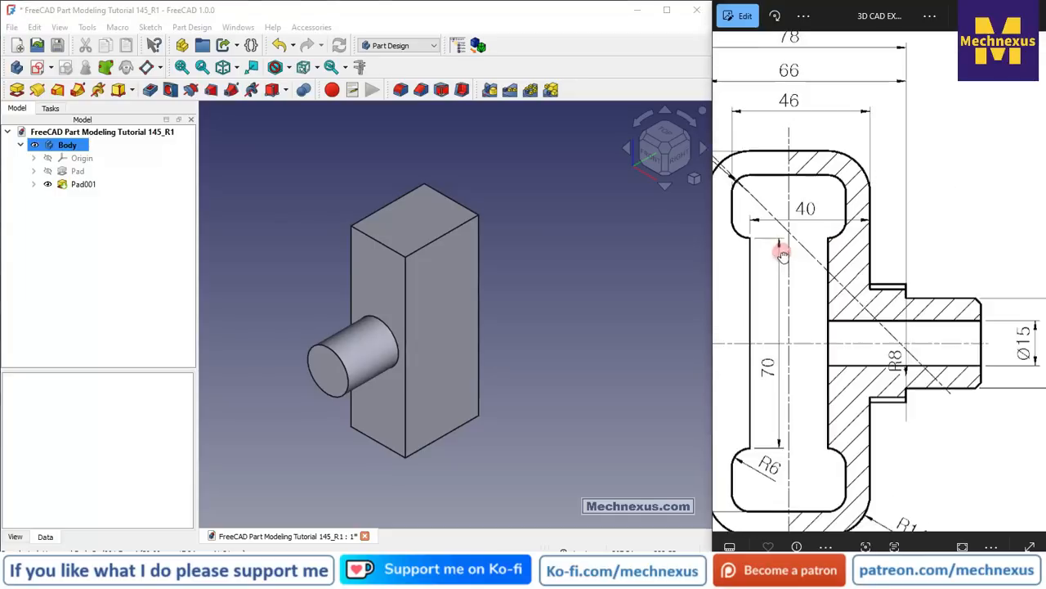
left_click_drag(736, 255, 898, 267)
scroll(814, 271, "down", 1)
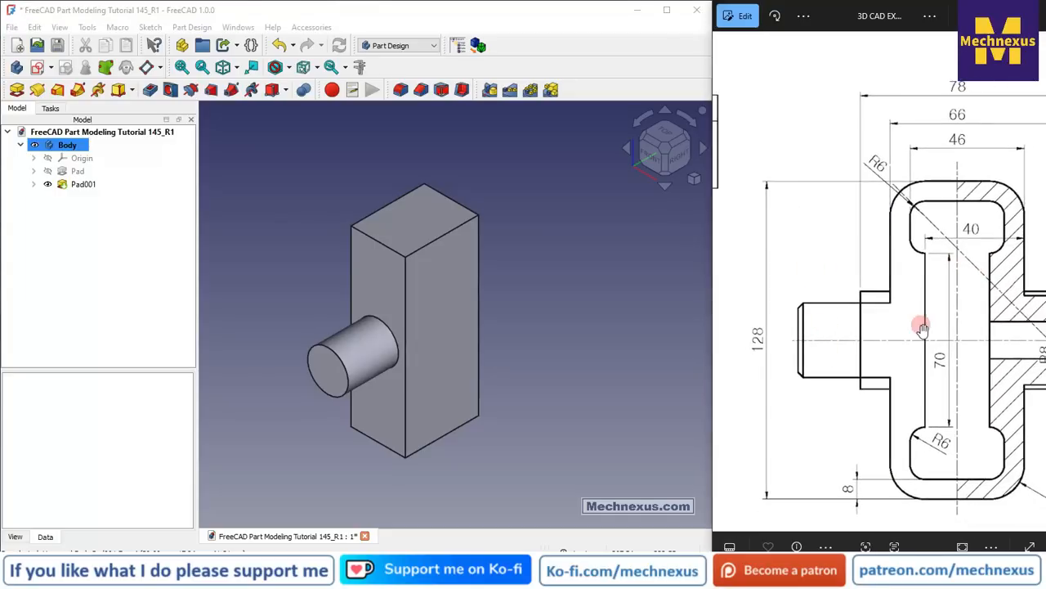
scroll(686, 283, "down", 2)
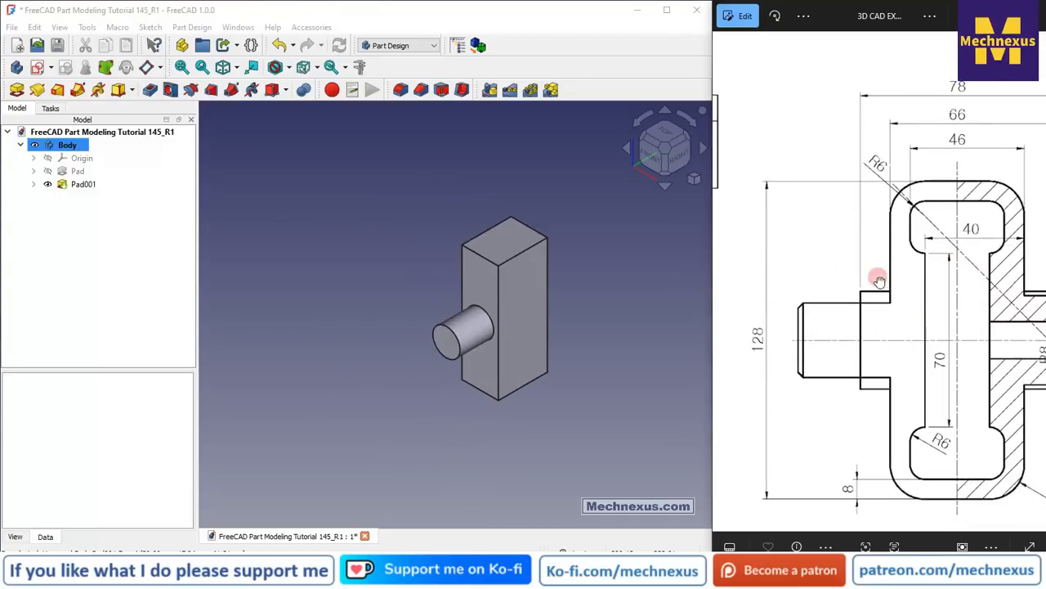
scroll(877, 281, "down", 5)
scroll(844, 255, "up", 2)
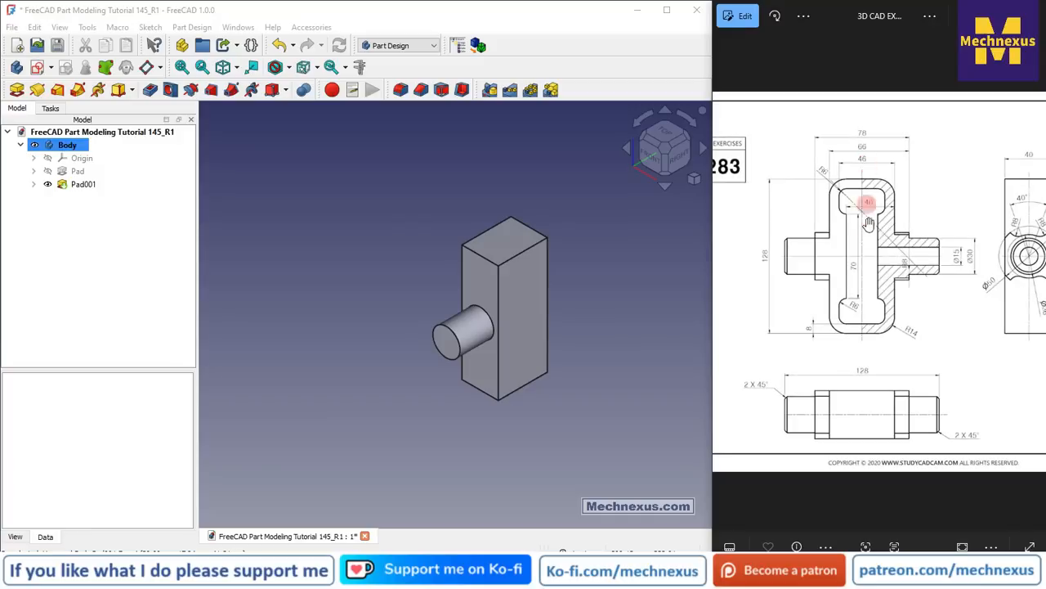
Start a new sketch on the block's front face around the shaft and rotate the sketch view so the block stands upright.
scroll(605, 322, "up", 2)
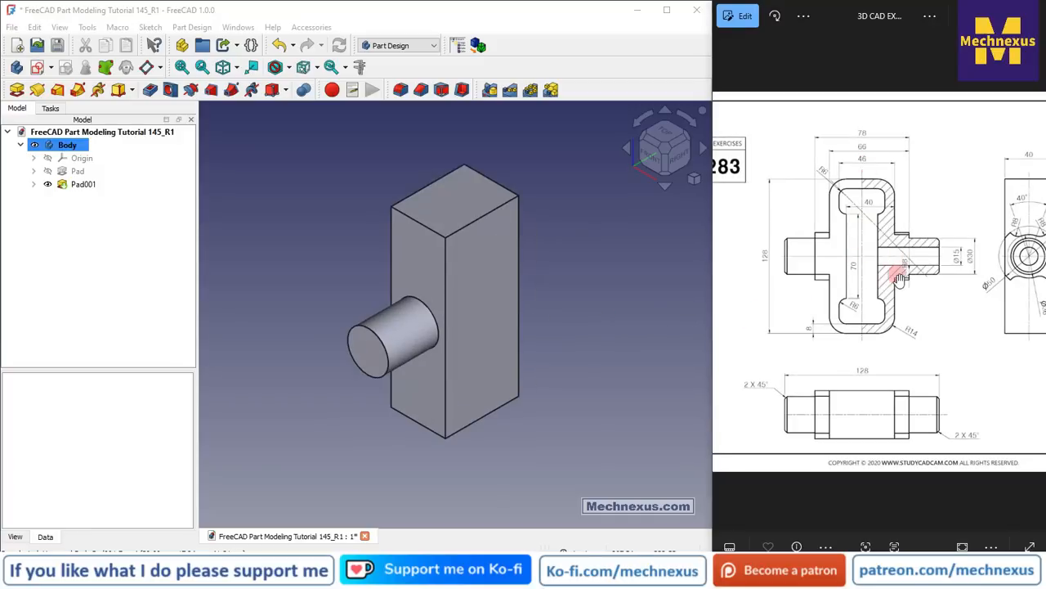
left_click_drag(934, 275, 788, 287)
scroll(928, 362, "up", 3)
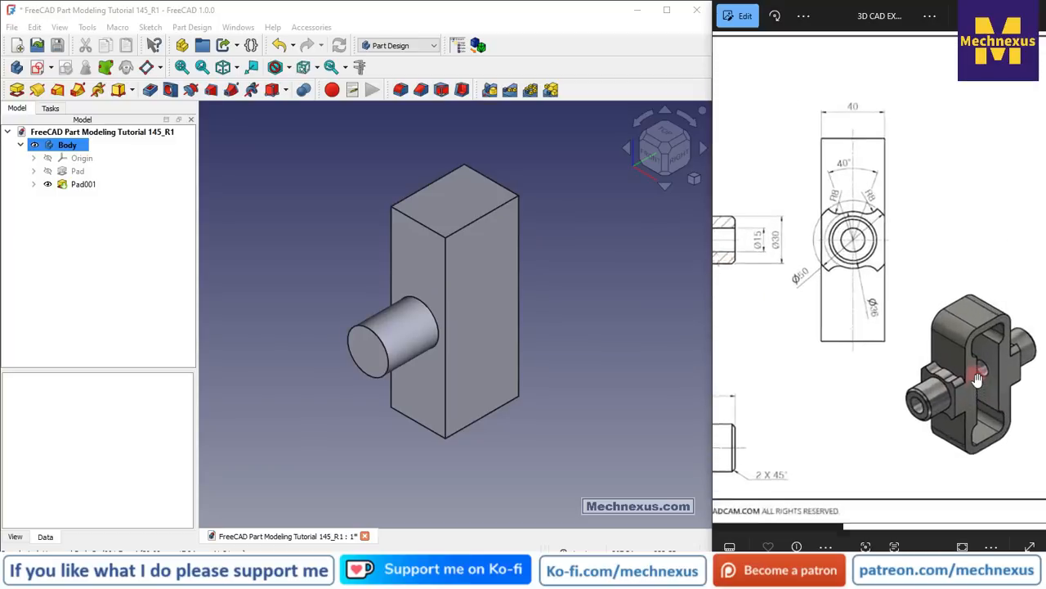
left_click(421, 282)
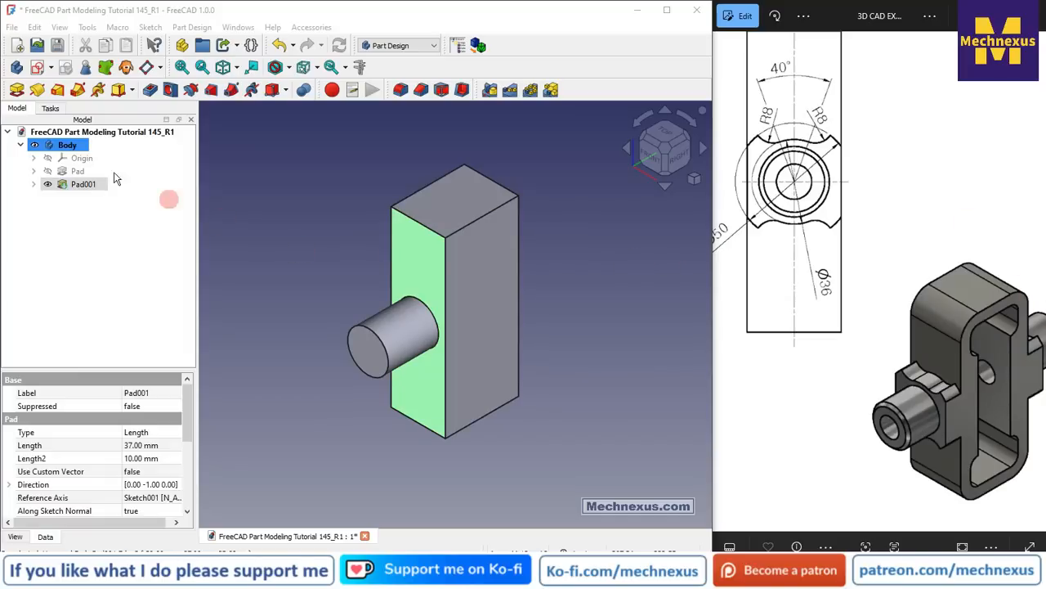
left_click(38, 69)
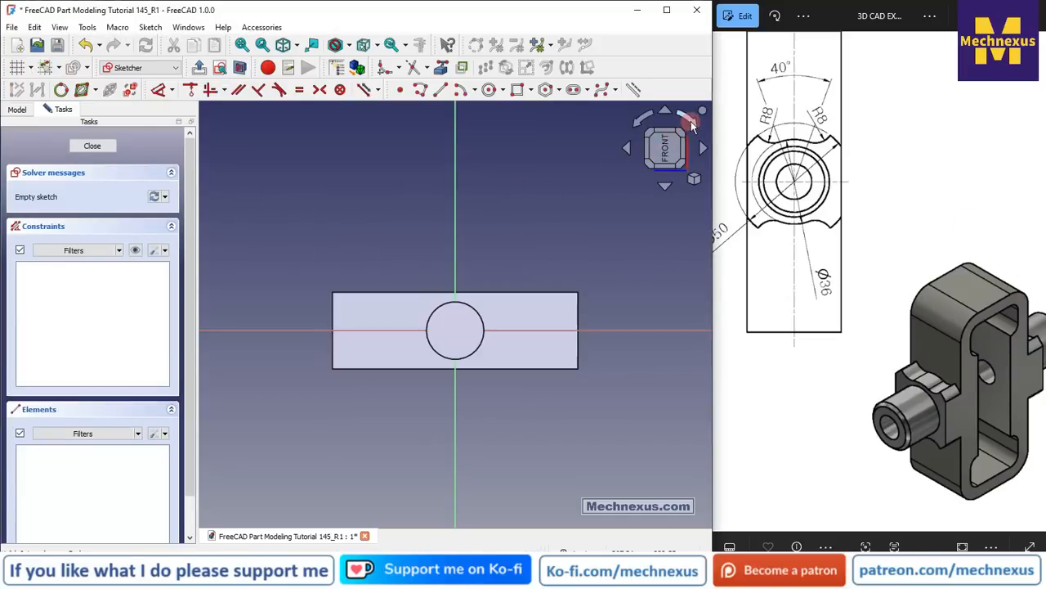
left_click(691, 122)
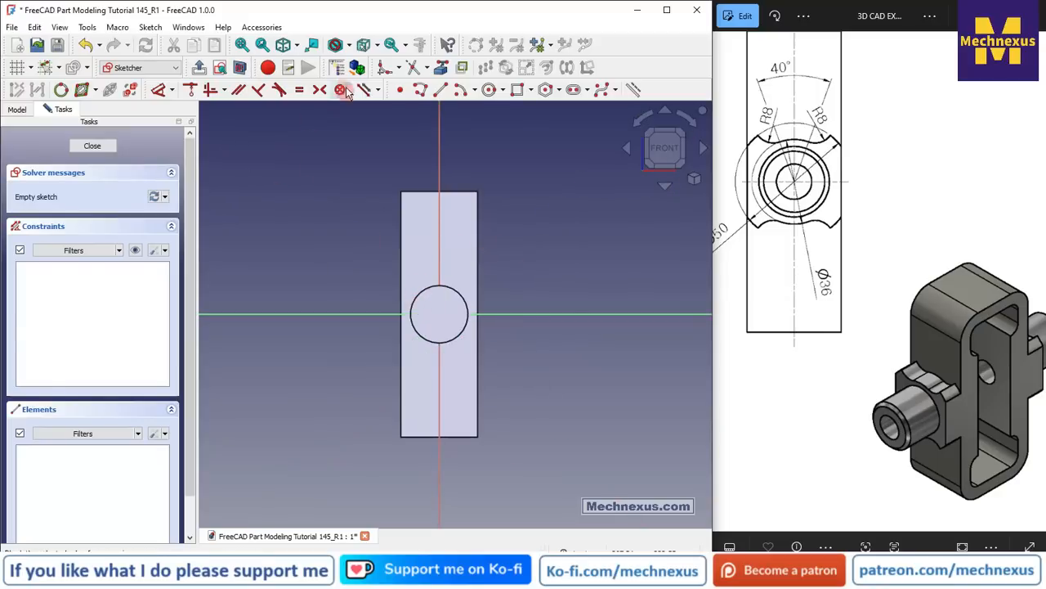
Show the model in wireframe and draw a circle about 100 mm in diameter centred on the origin.
left_click(351, 45)
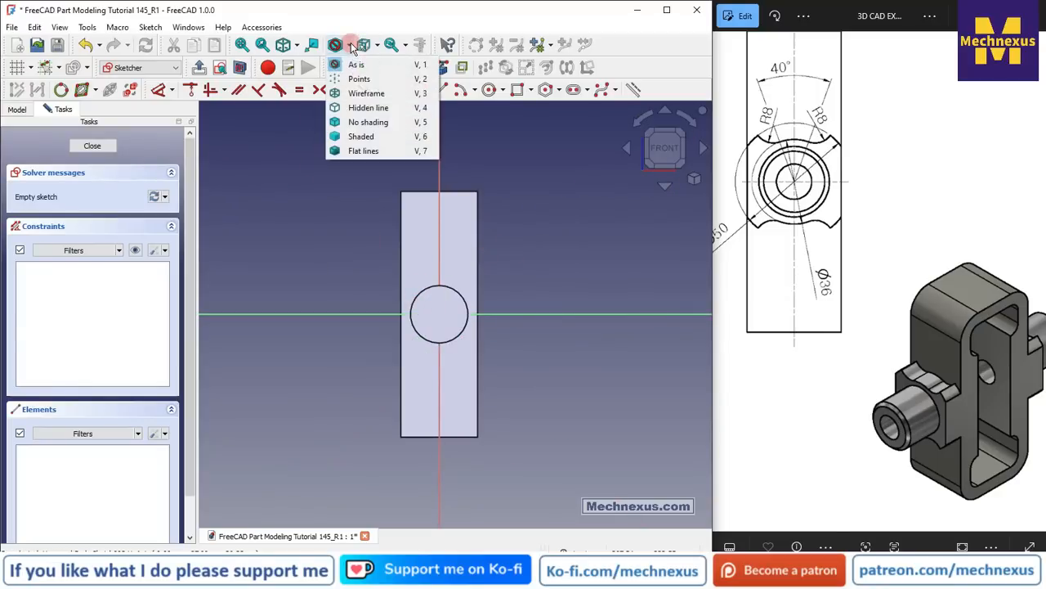
left_click(366, 93)
scroll(458, 351, "up", 3)
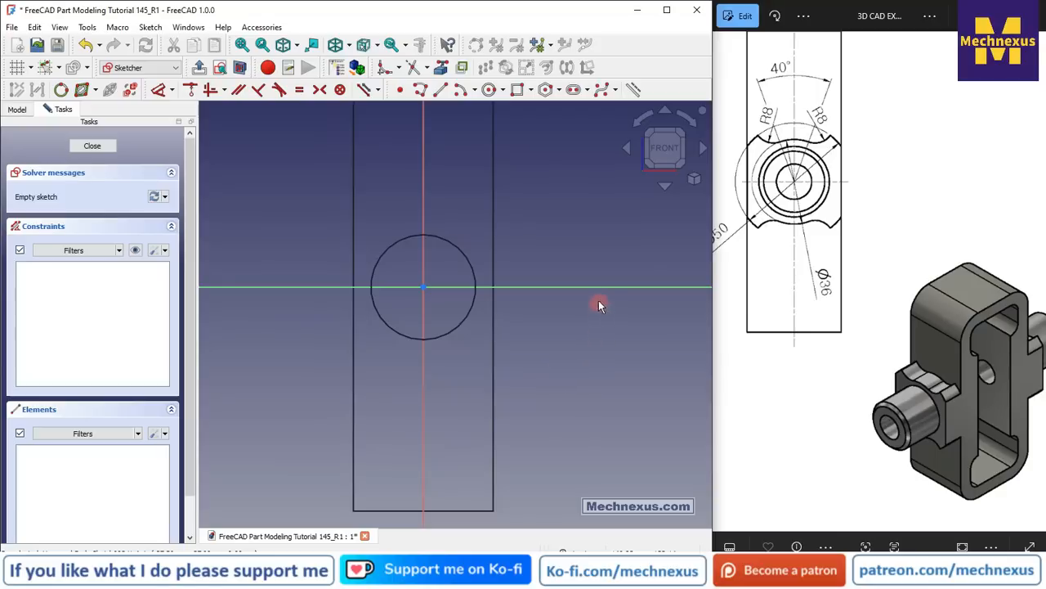
left_click(489, 89)
left_click(423, 286)
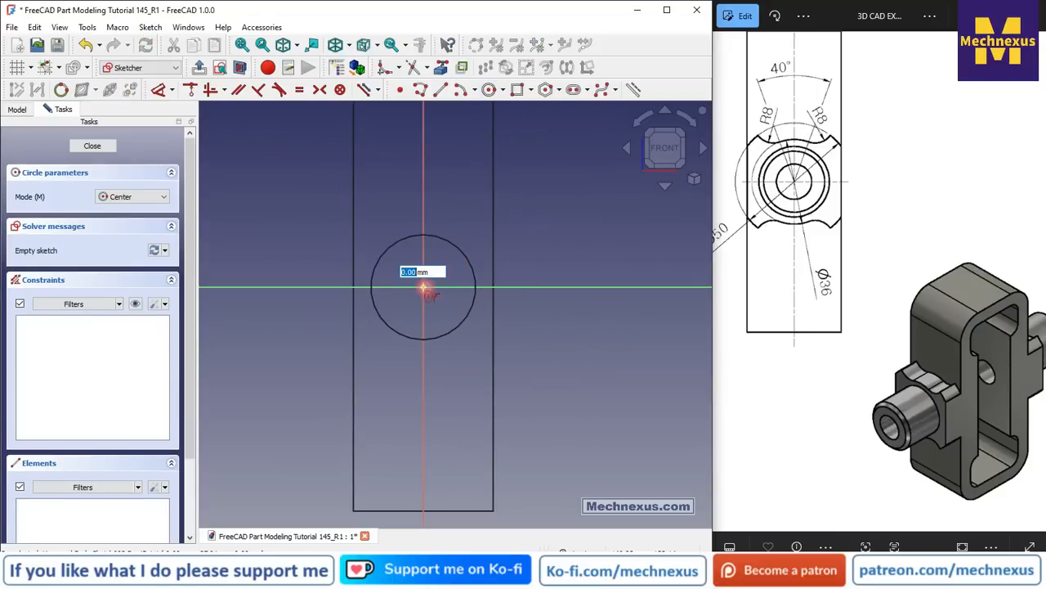
left_click(567, 380)
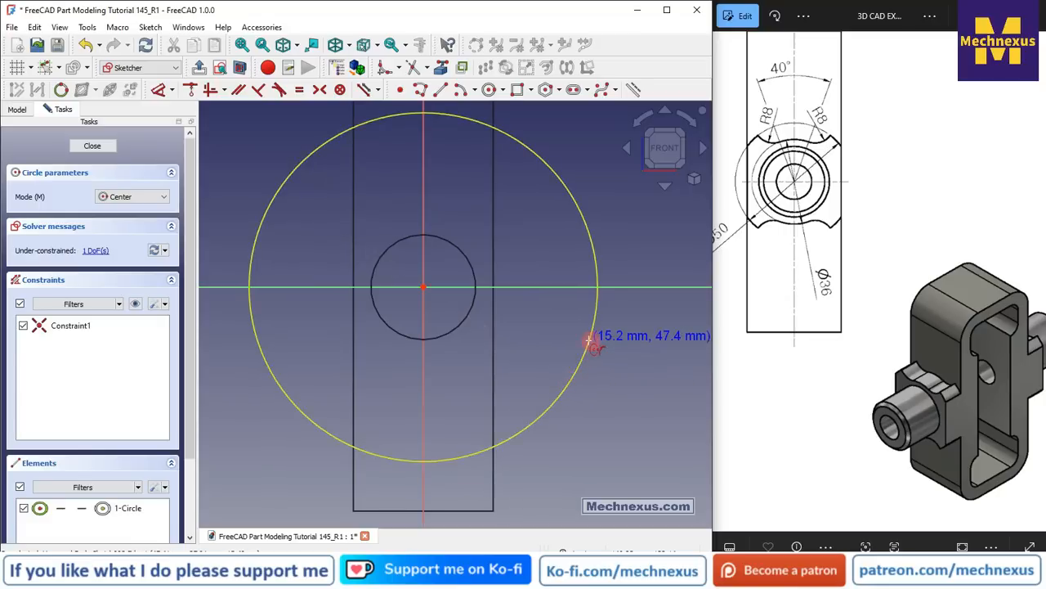
Constrain the new circle's diameter to 50 mm.
left_click_drag(770, 256, 830, 262)
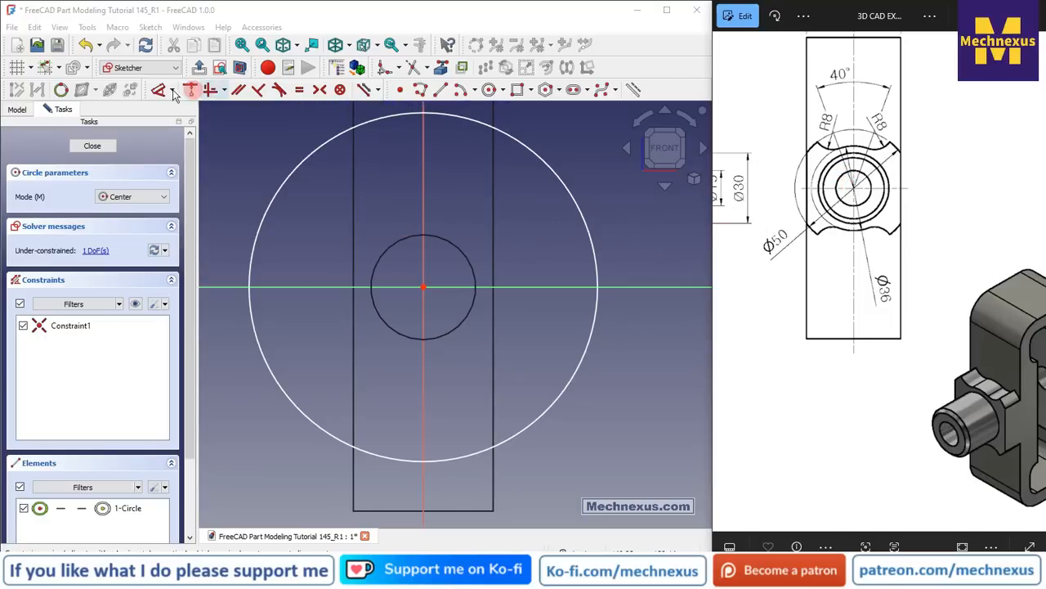
right_click(327, 152)
left_click(539, 157)
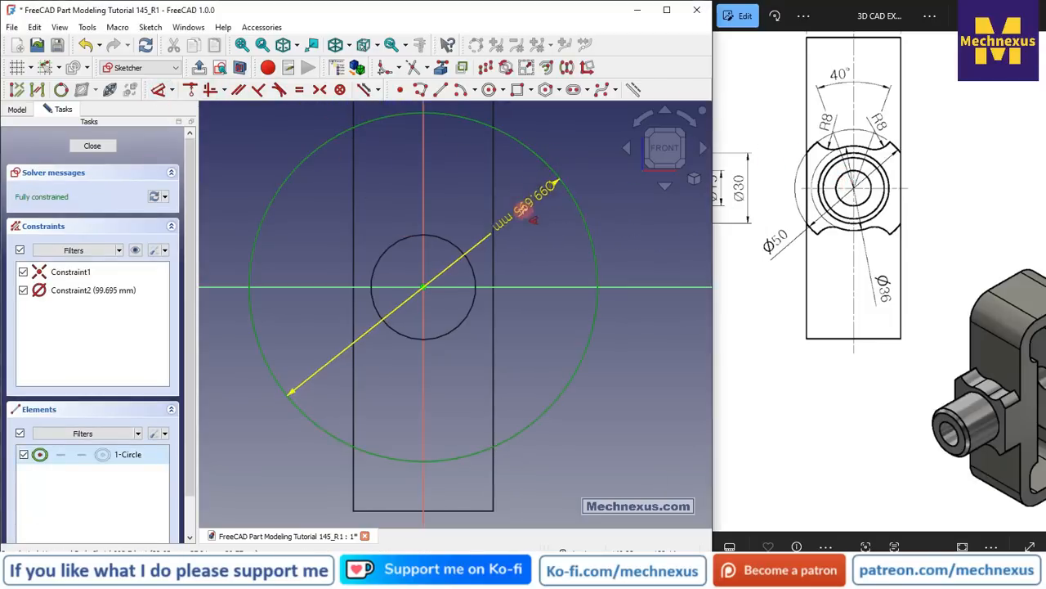
left_click(526, 208)
type("50")
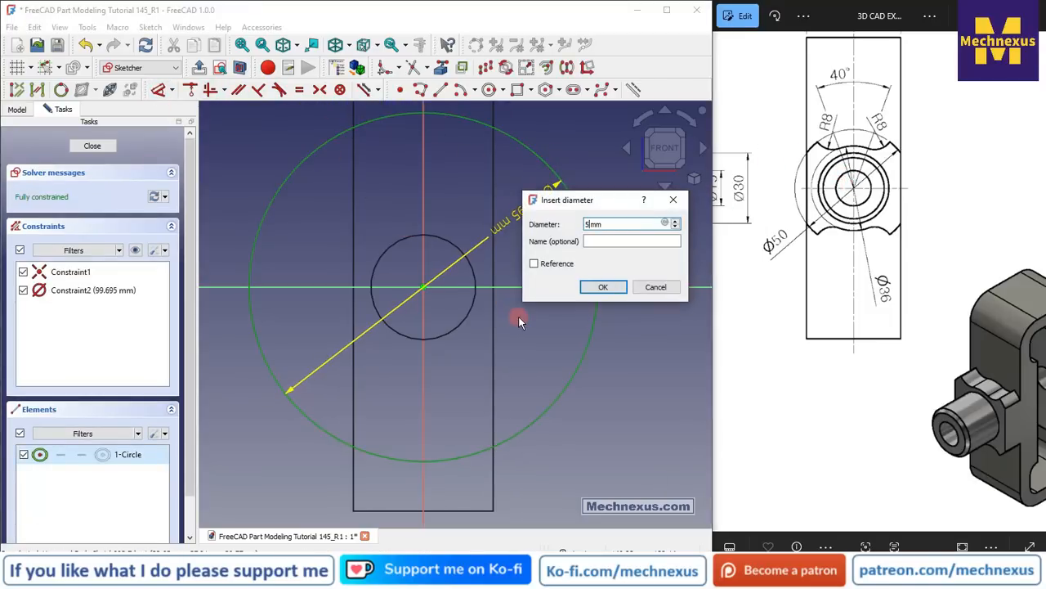
key("Return")
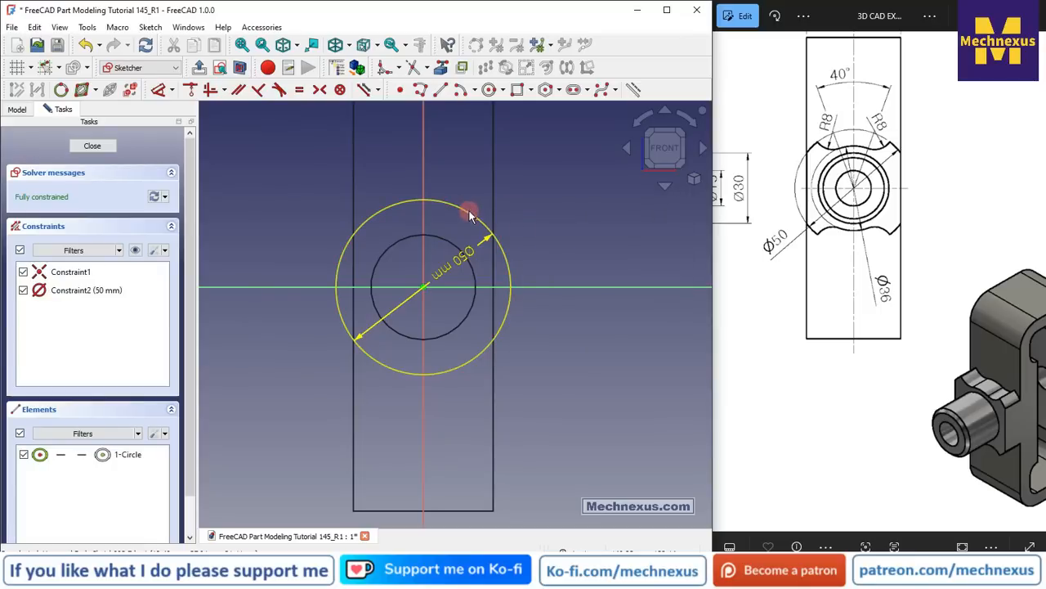
Convert the 50 mm circle to construction geometry and move its diameter label outside the block's outline.
left_click(470, 214)
left_click(634, 92)
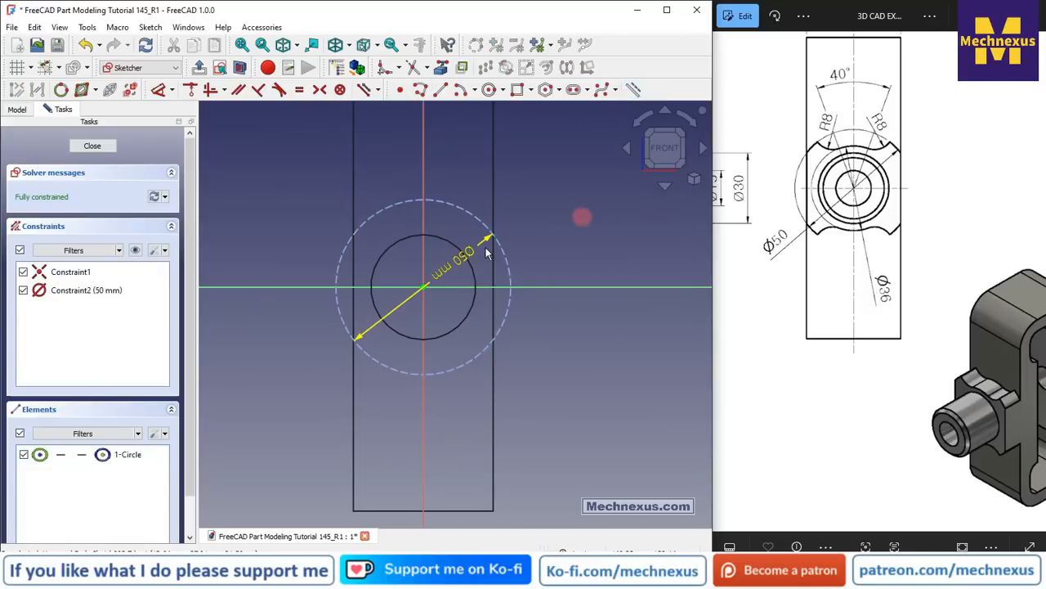
left_click_drag(444, 257, 549, 360)
left_click(604, 342)
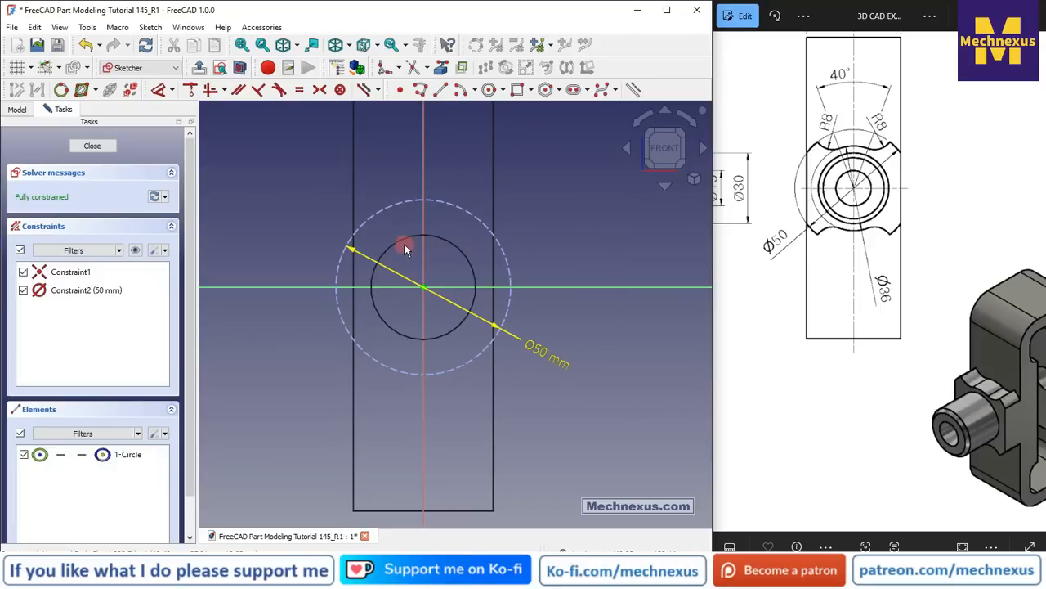
Draw a three-point arc above the shaft, inside the construction circle and crossing the vertical axis.
scroll(404, 240, "up", 1)
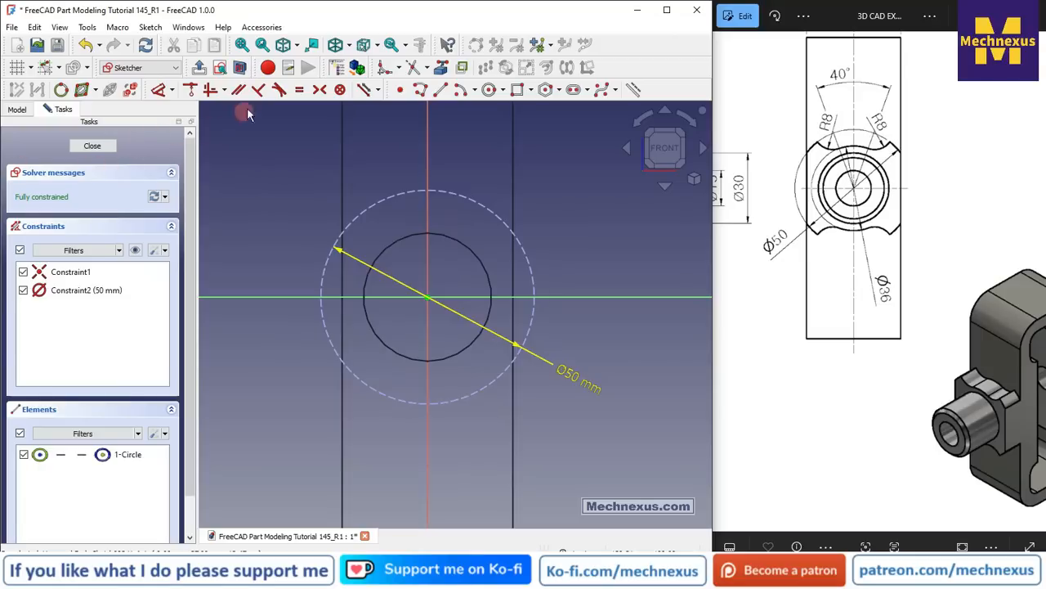
left_click(477, 93)
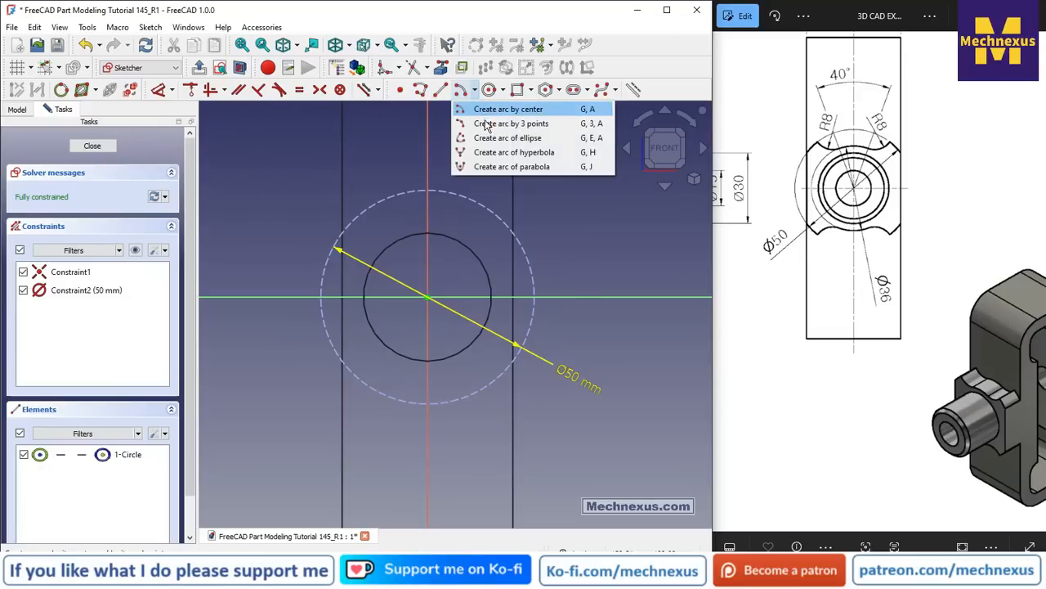
left_click(439, 177)
scroll(408, 224, "up", 3)
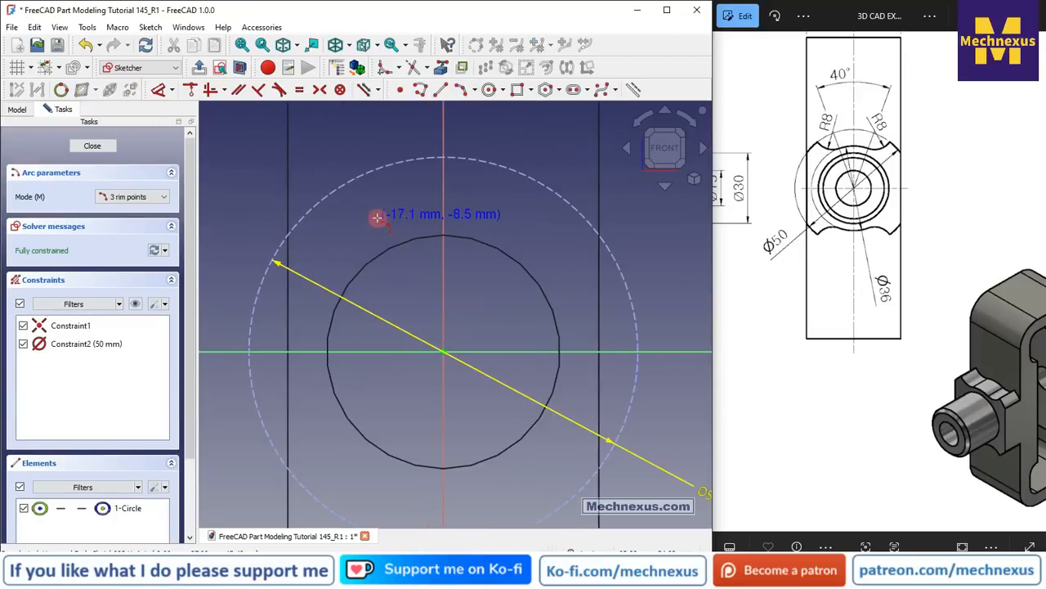
left_click(375, 220)
left_click(501, 228)
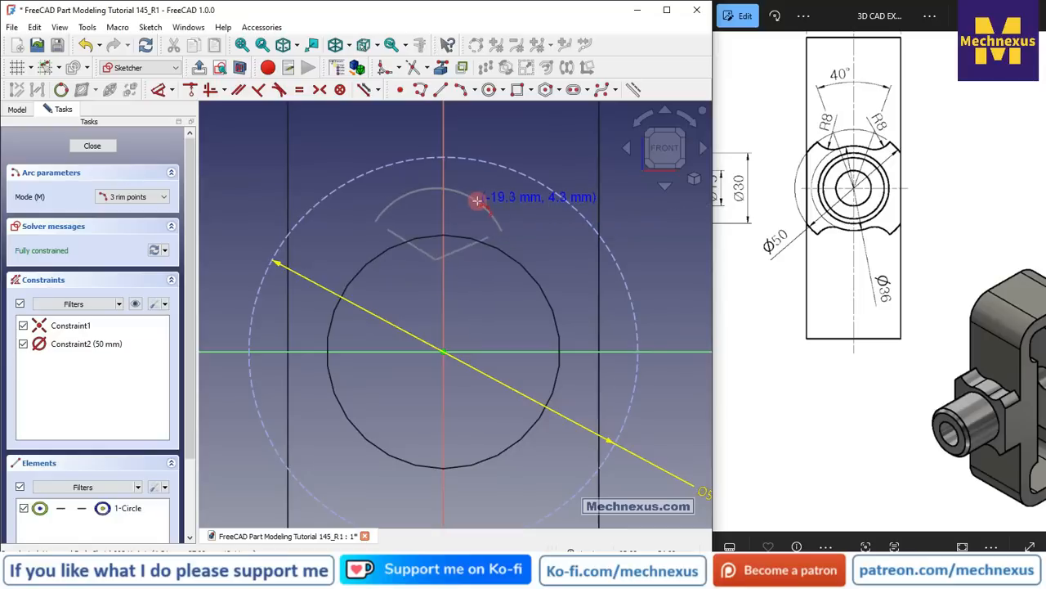
left_click(477, 199)
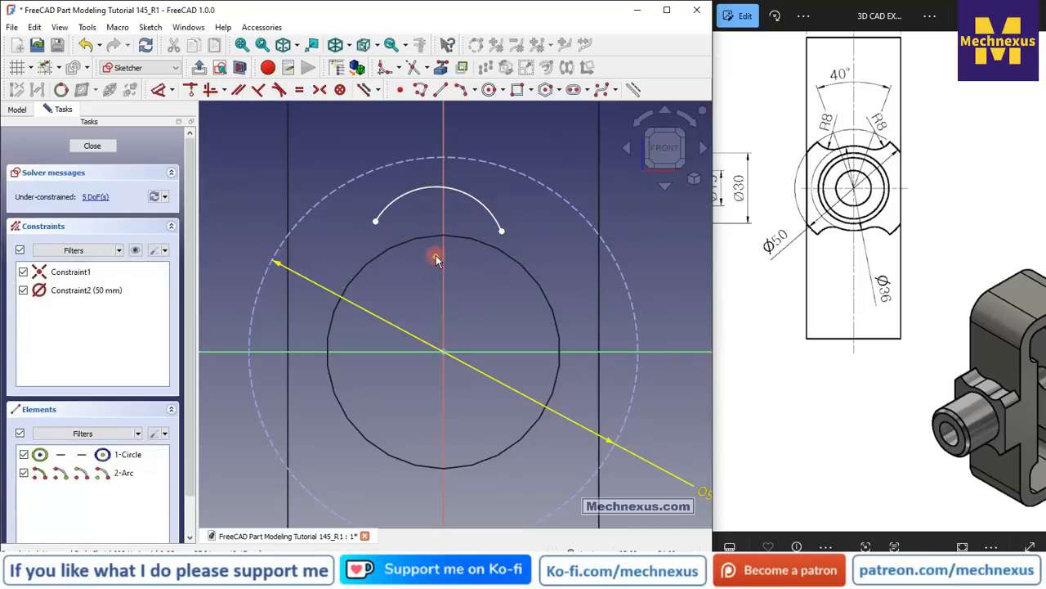
Make the arc's centre coincident with the origin and adjust both arc ends to a slightly wider span.
left_click(436, 258)
left_click(442, 352)
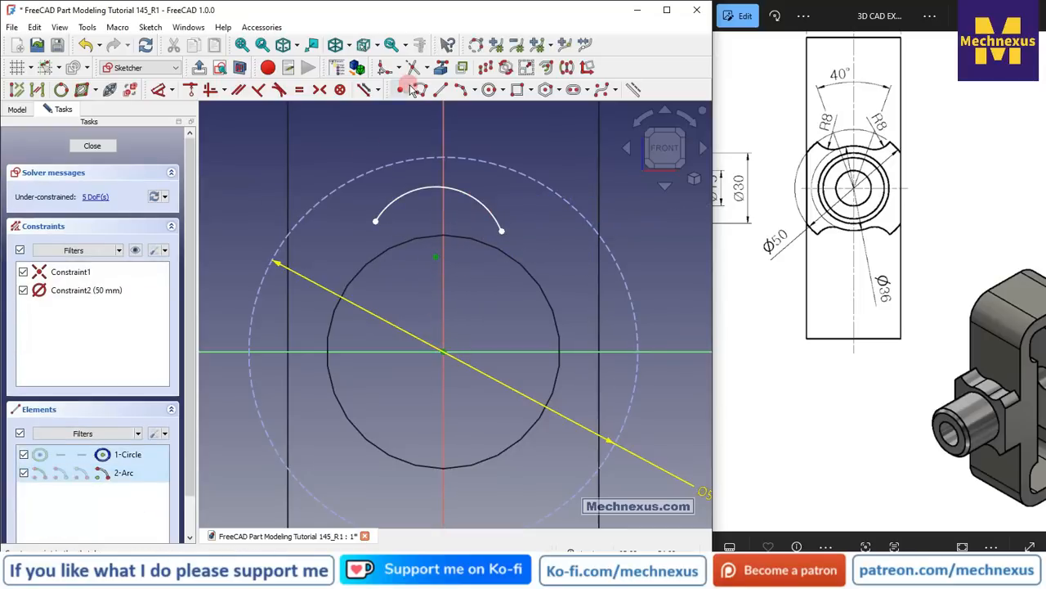
left_click(193, 92)
mouse_move(499, 230)
left_mouse_down()
mouse_move(522, 248)
mouse_move(508, 215)
left_mouse_up()
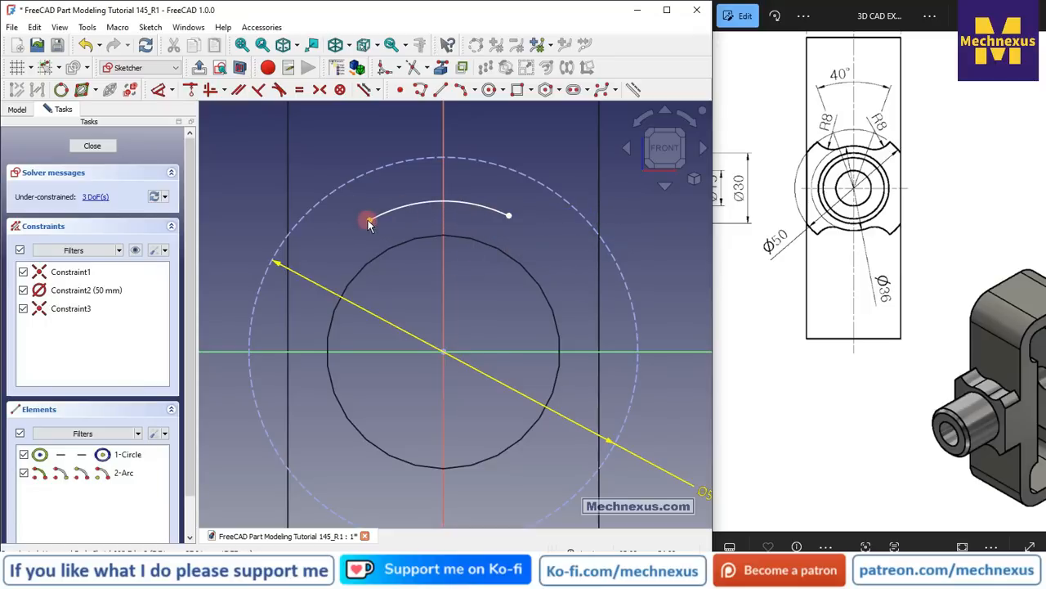
left_click_drag(369, 224, 363, 219)
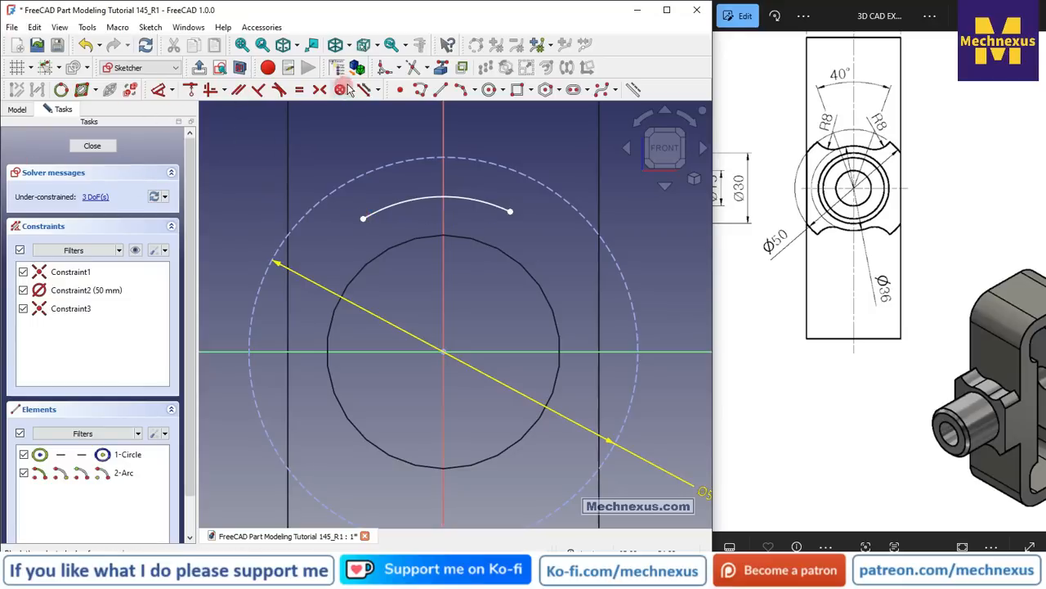
Draw a line from the origin up to the right, ending just beyond the 50 mm construction circle.
left_click(441, 90)
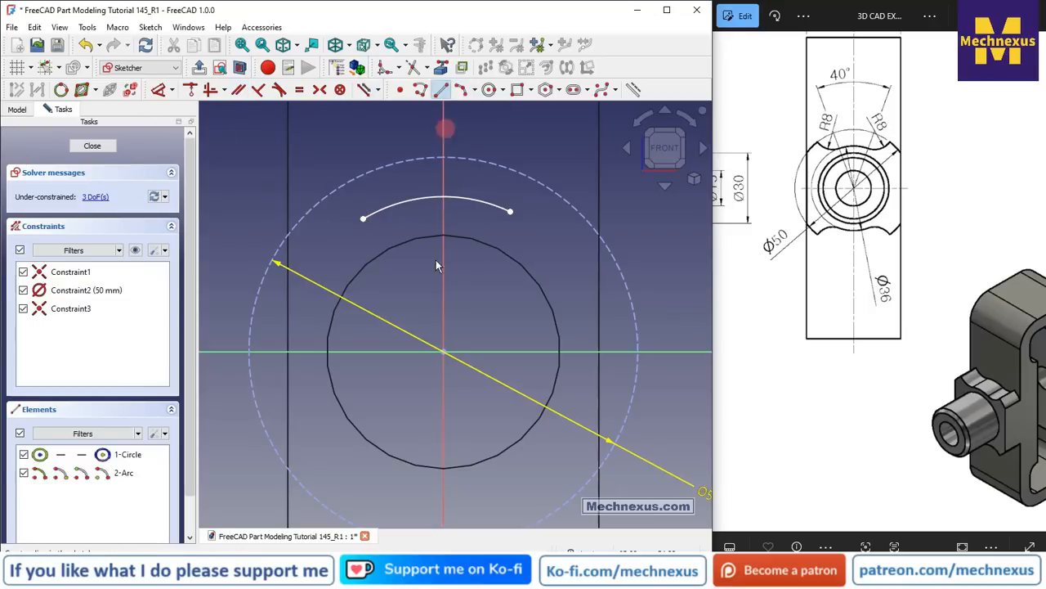
left_click(442, 352)
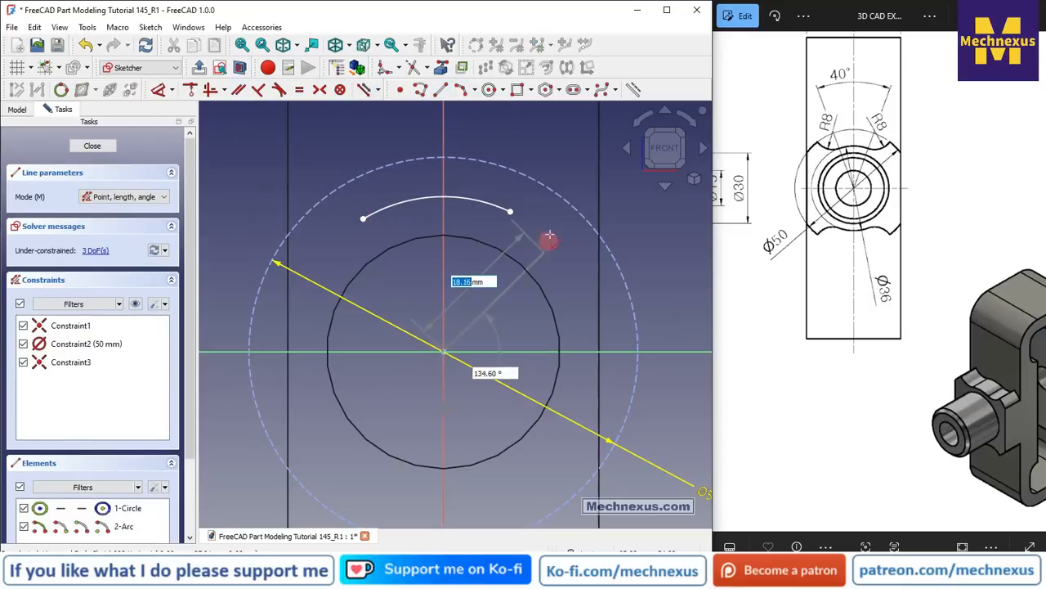
left_click(567, 169)
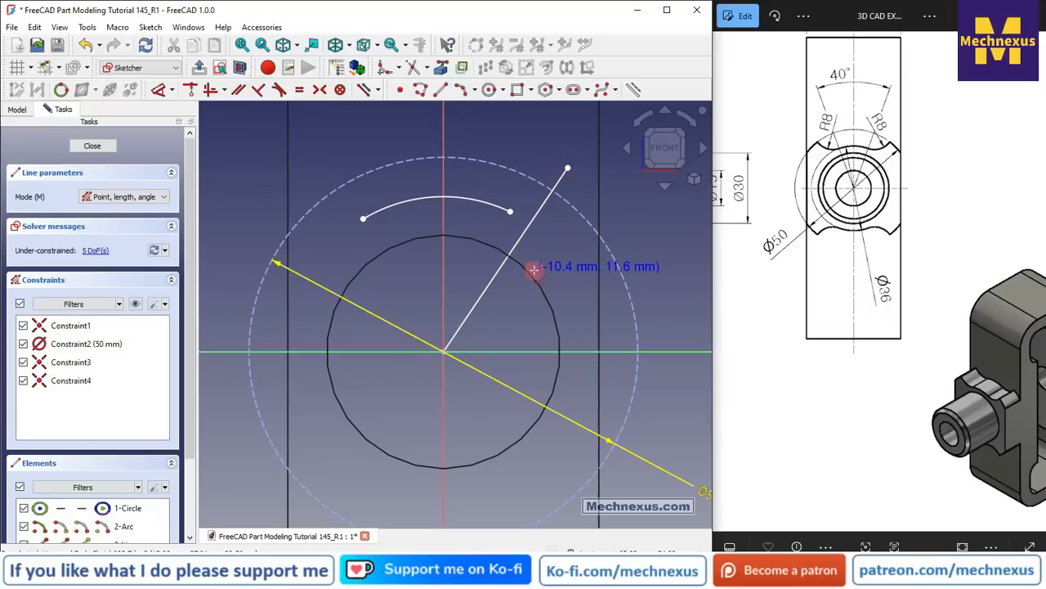
Constrain the line's outer end point to lie on the 50 mm construction circle.
left_click(560, 200)
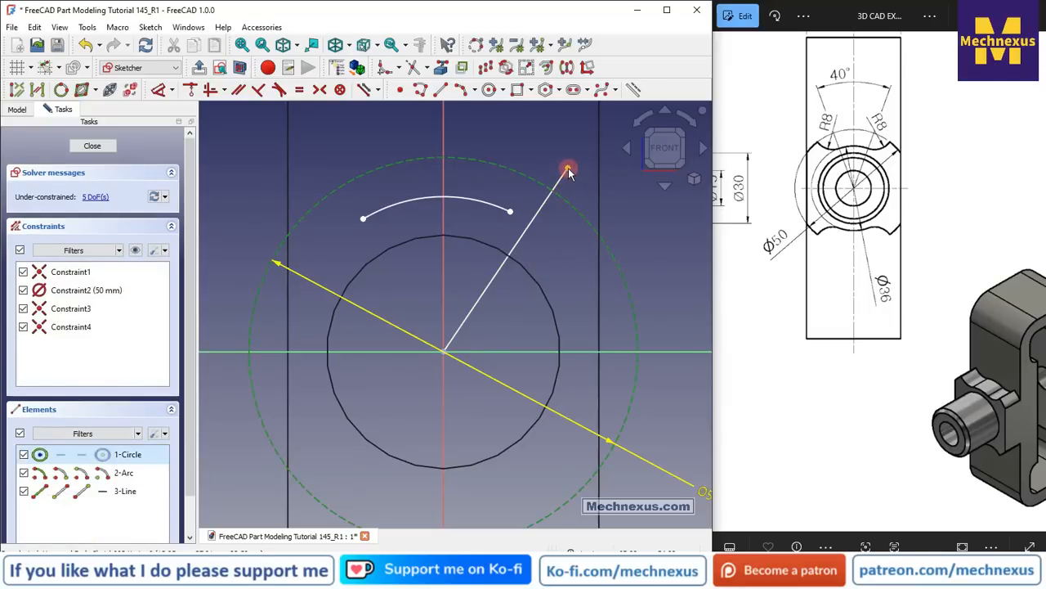
left_click(567, 169)
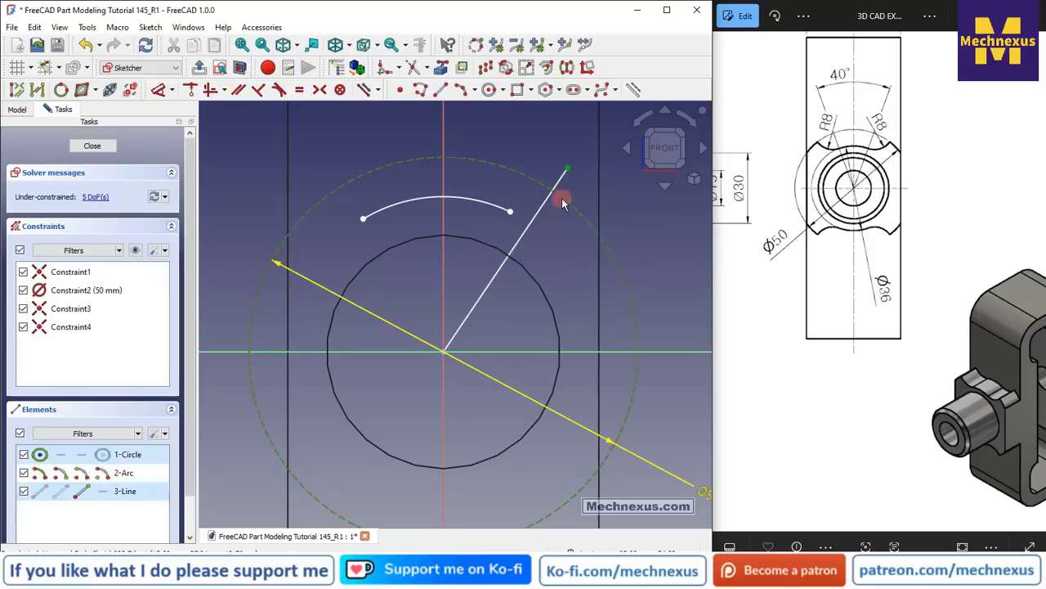
left_click(562, 199)
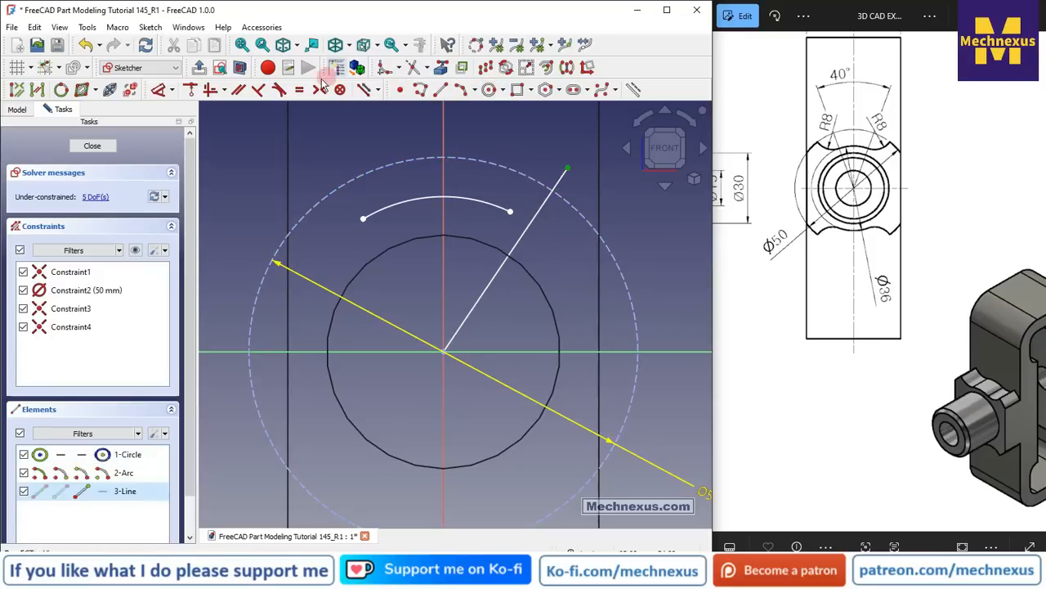
left_click(194, 90)
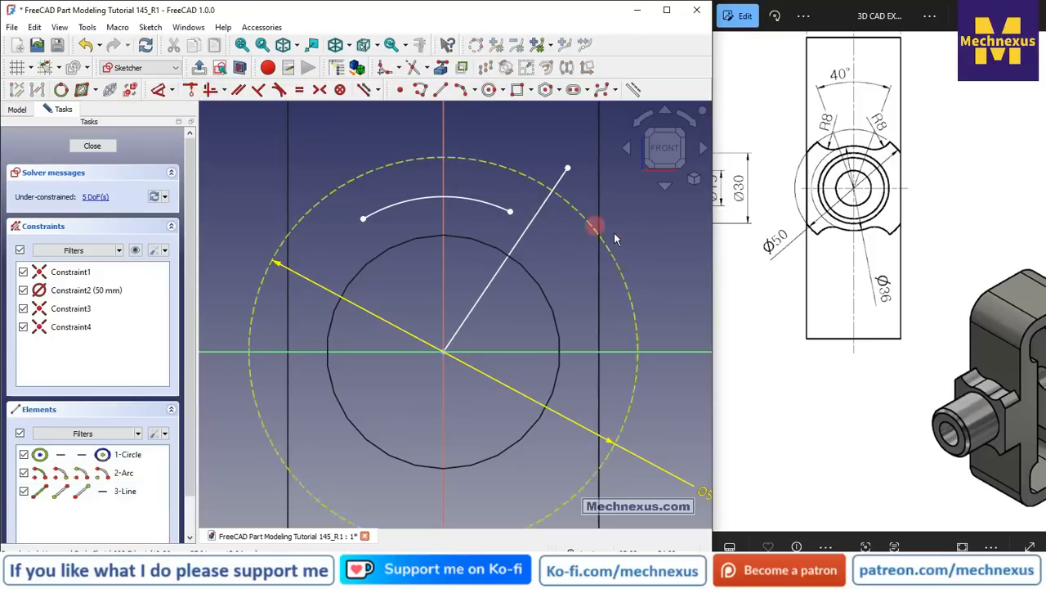
left_click(195, 91)
left_click(572, 188)
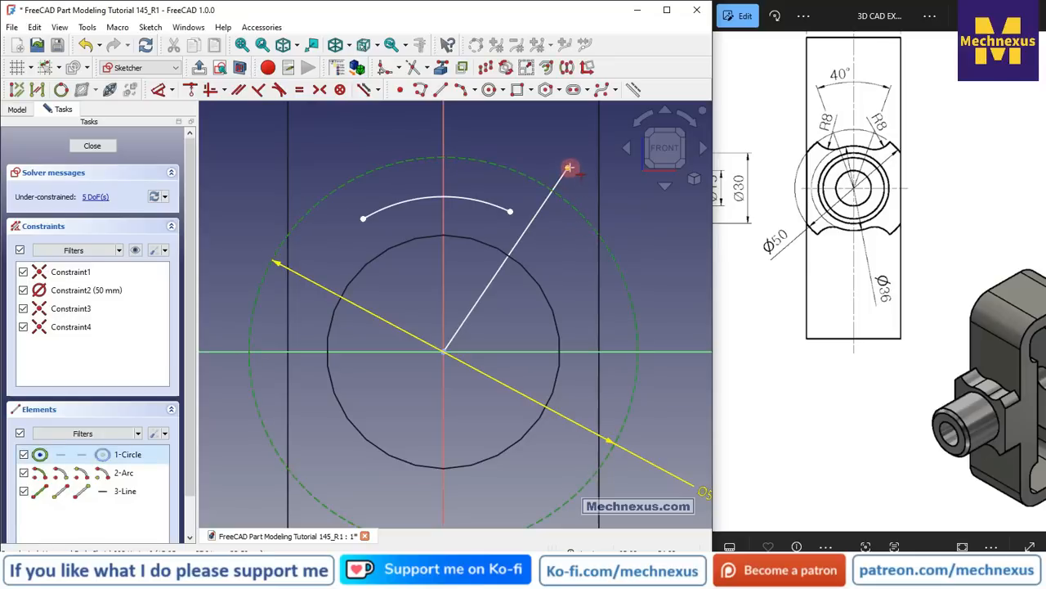
left_click(570, 173)
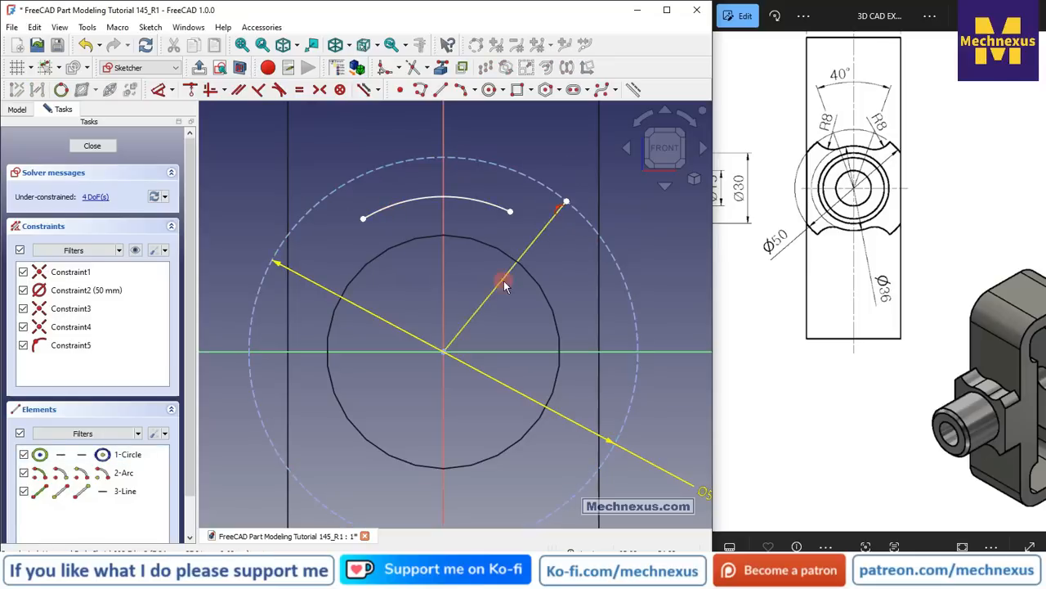
left_click(523, 257)
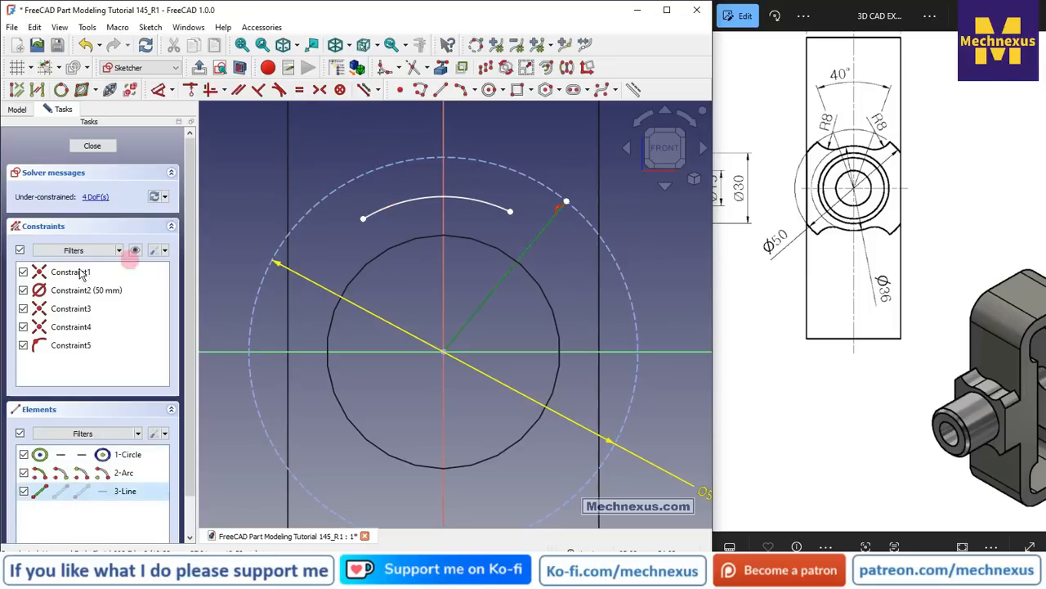
left_click(276, 158)
Draw a second line from the origin up to the left, ending just beyond the construction circle.
left_click(420, 89)
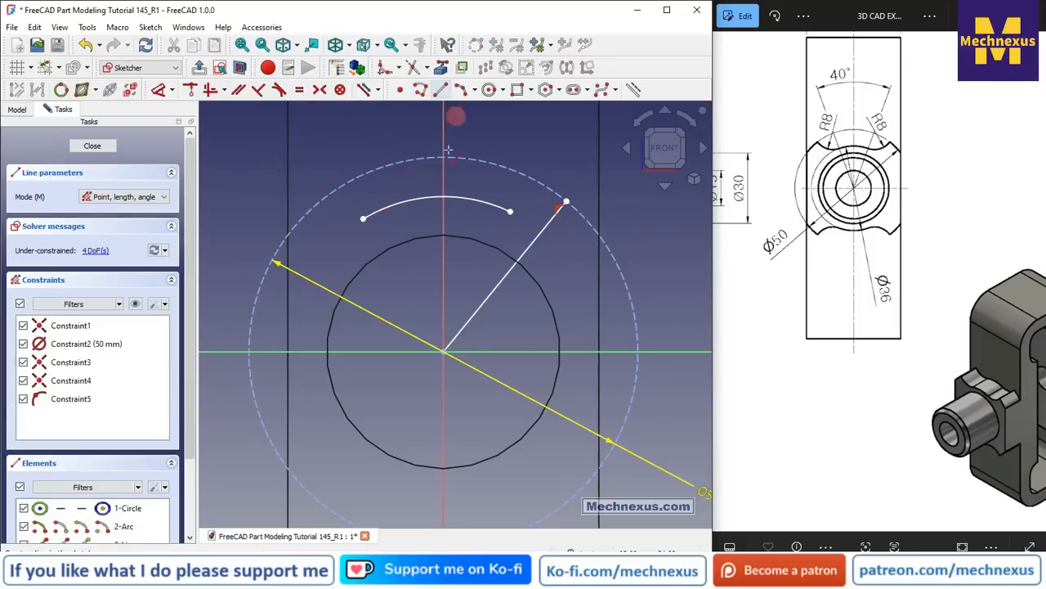
left_click(442, 351)
left_click(311, 164)
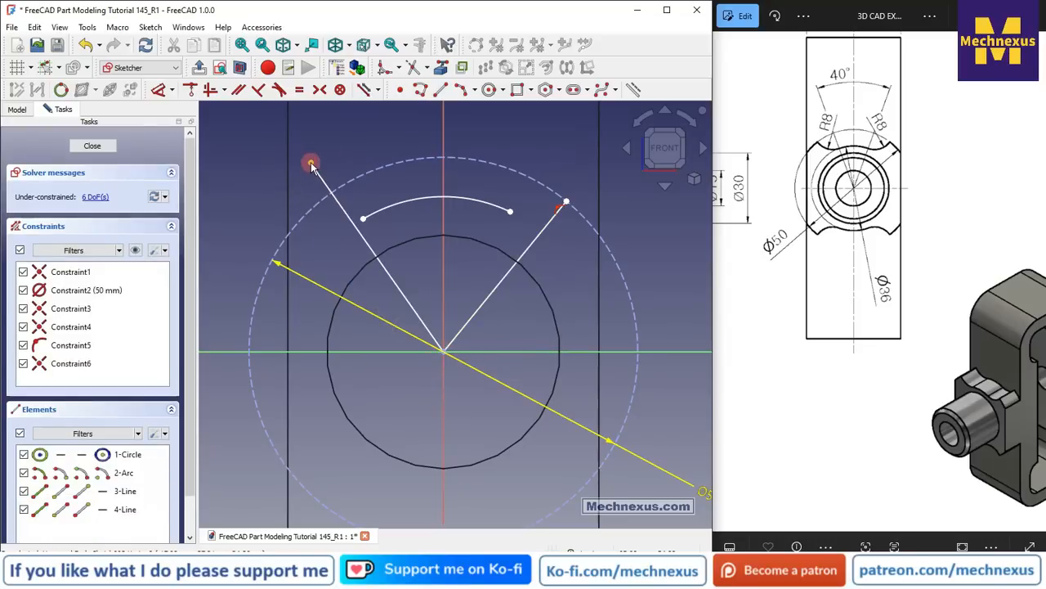
Constrain the outer end point of the line on the left to lie on the 50 mm construction circle.
left_click(311, 164)
left_click(363, 180)
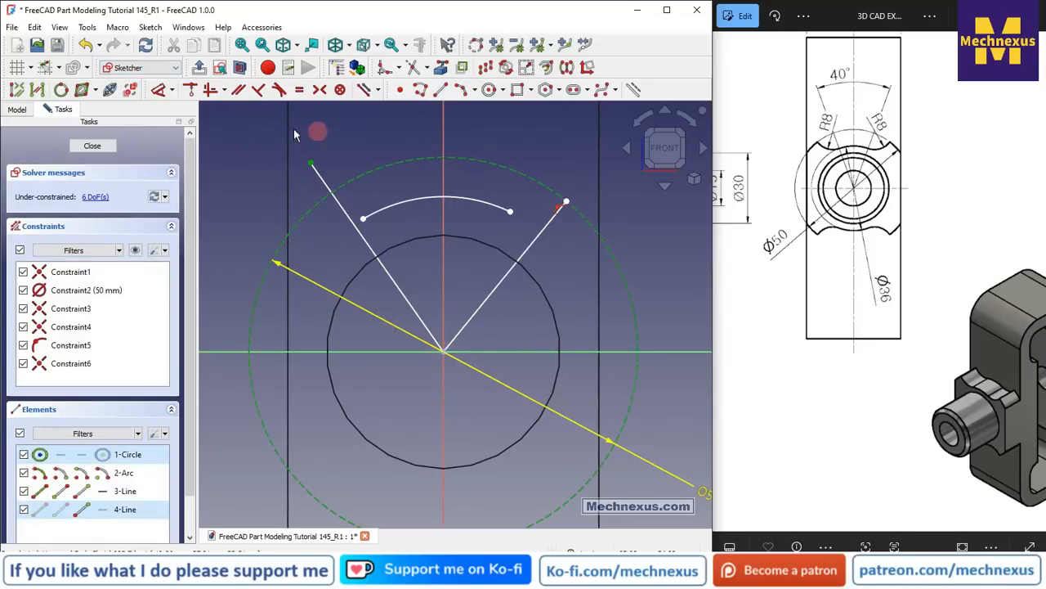
left_click(190, 89)
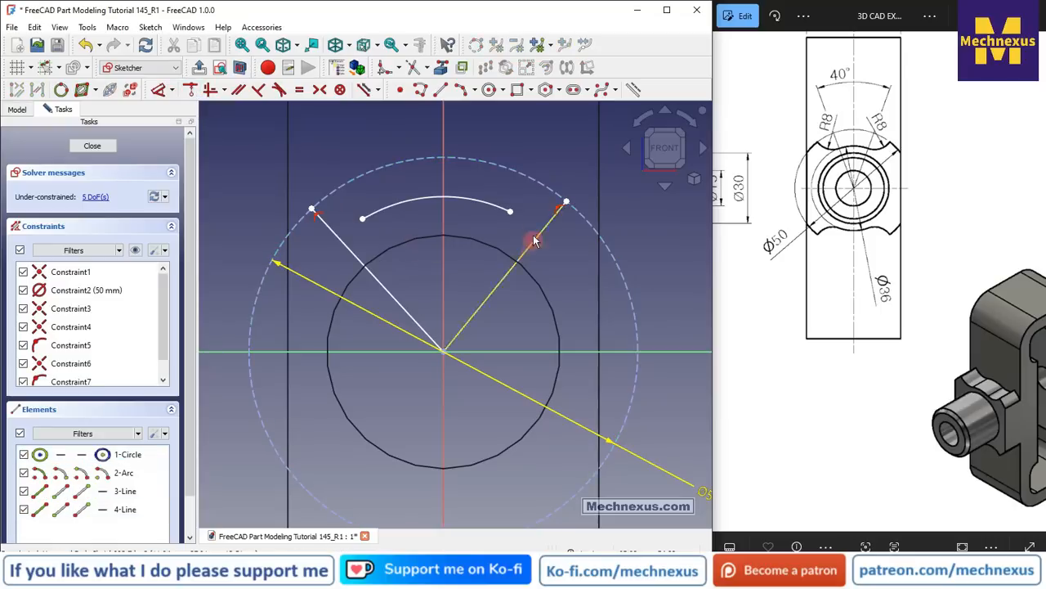
Constrain each end of the arc to lie on its neighbouring line from the origin.
left_click(510, 212)
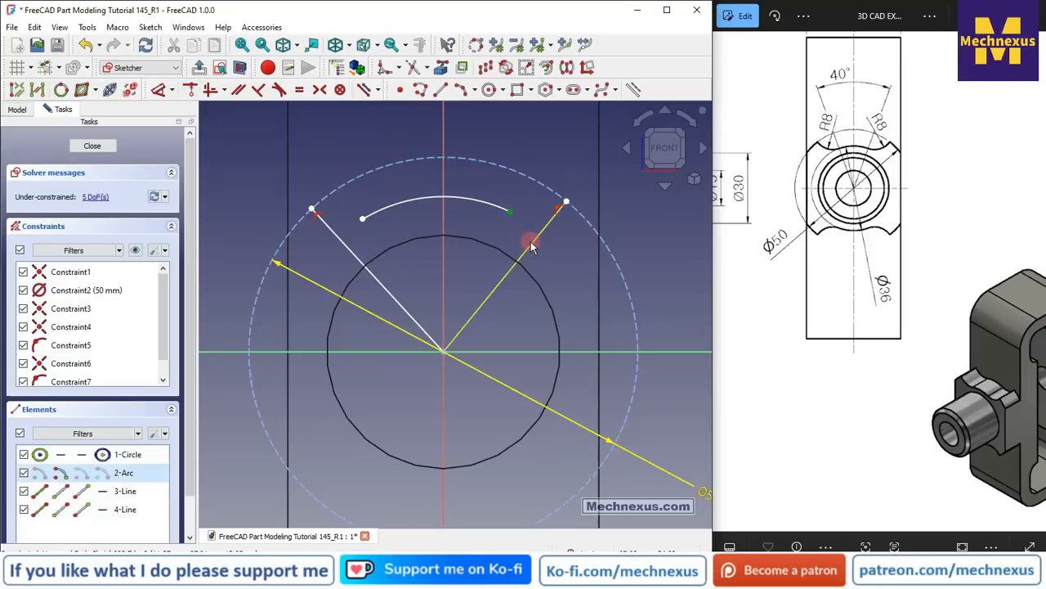
left_click(531, 247)
left_click(318, 90)
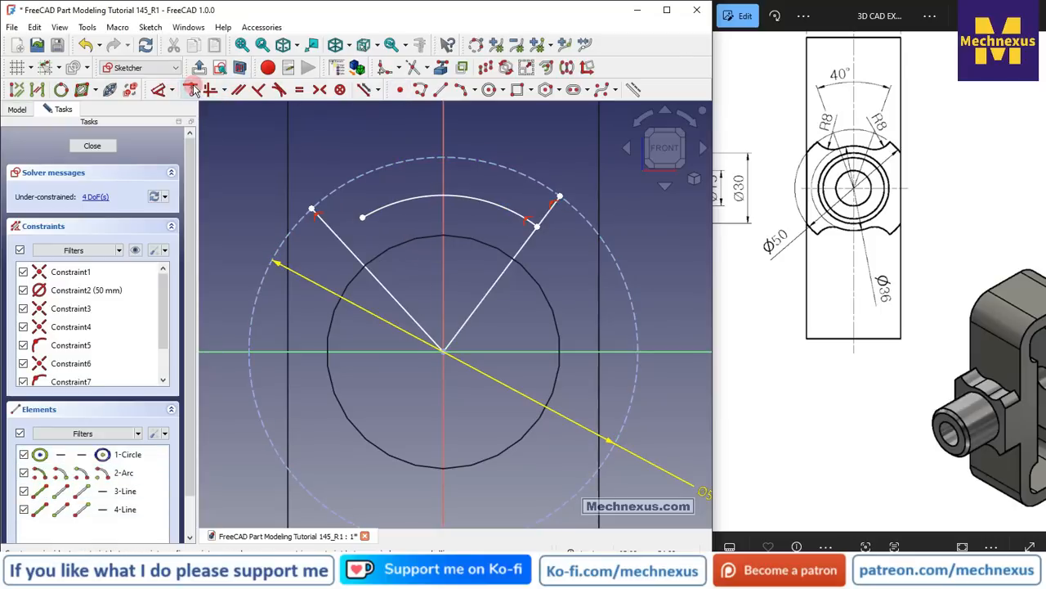
left_click(362, 219)
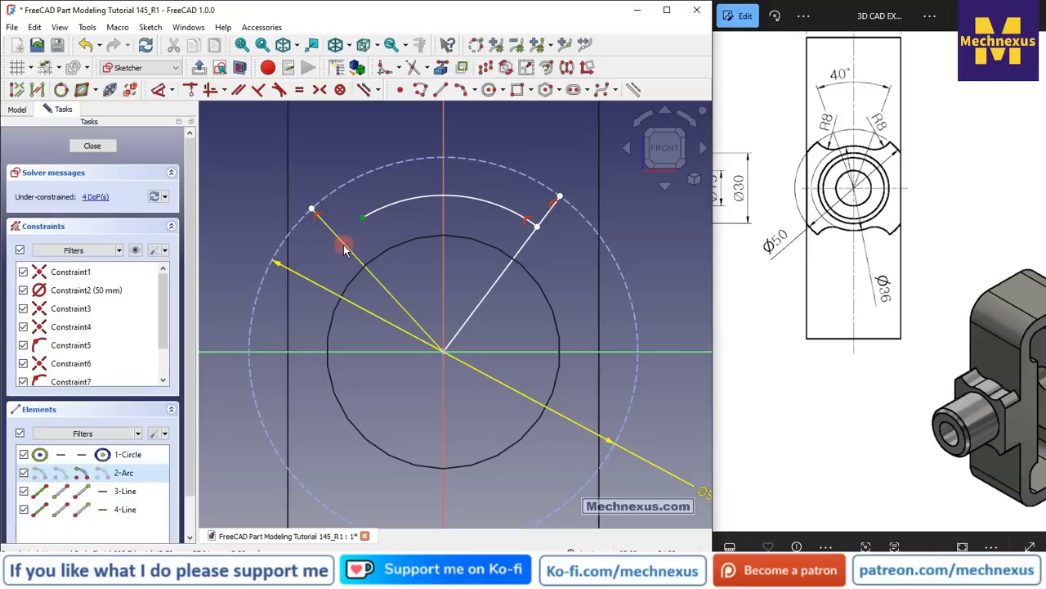
left_click(348, 248)
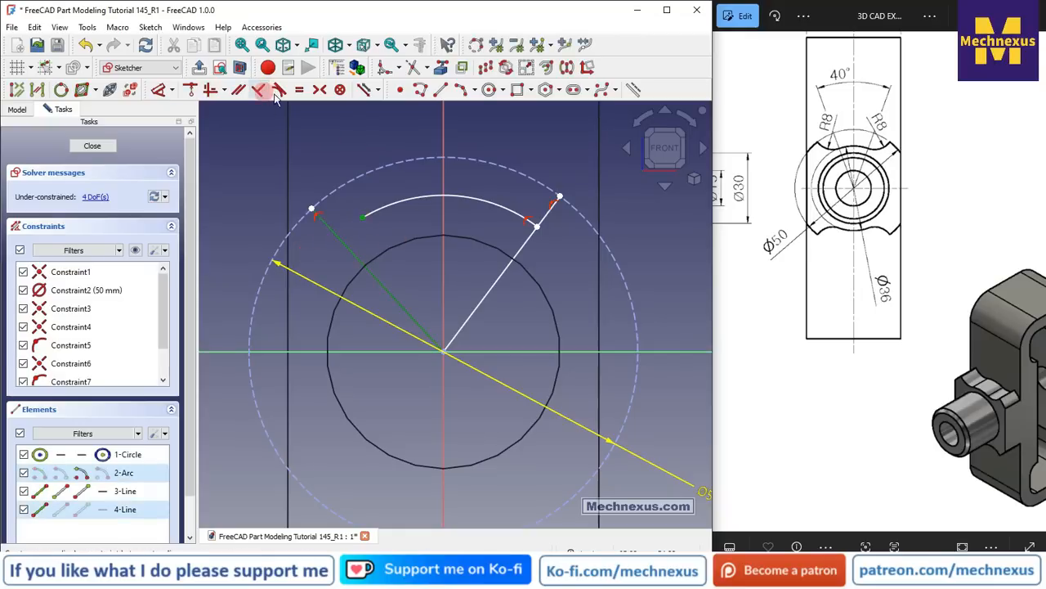
left_click(193, 90)
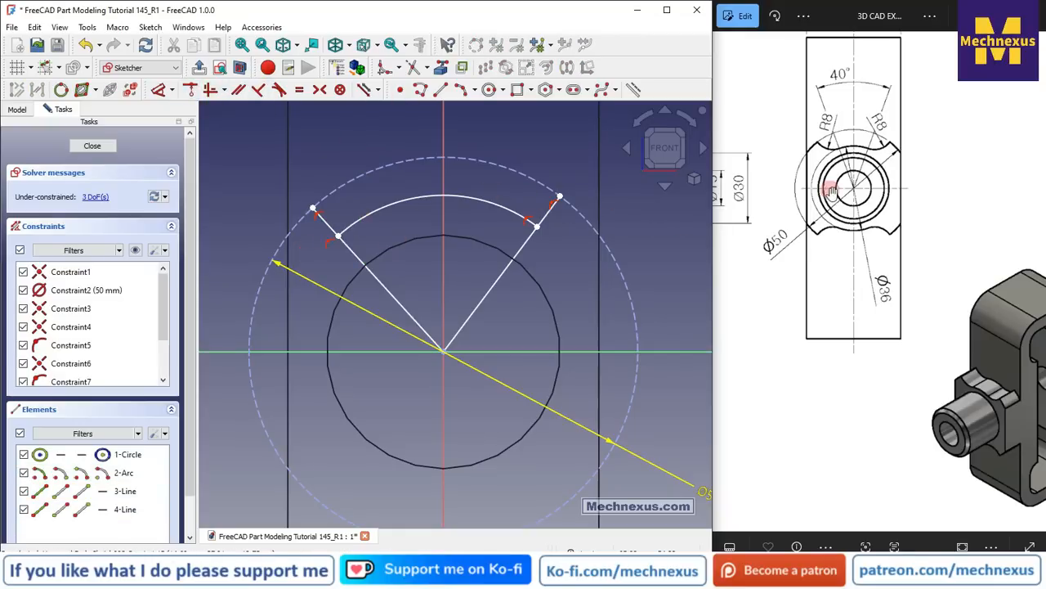
Convert both lines from the origin to construction geometry.
left_click_drag(846, 97, 848, 180)
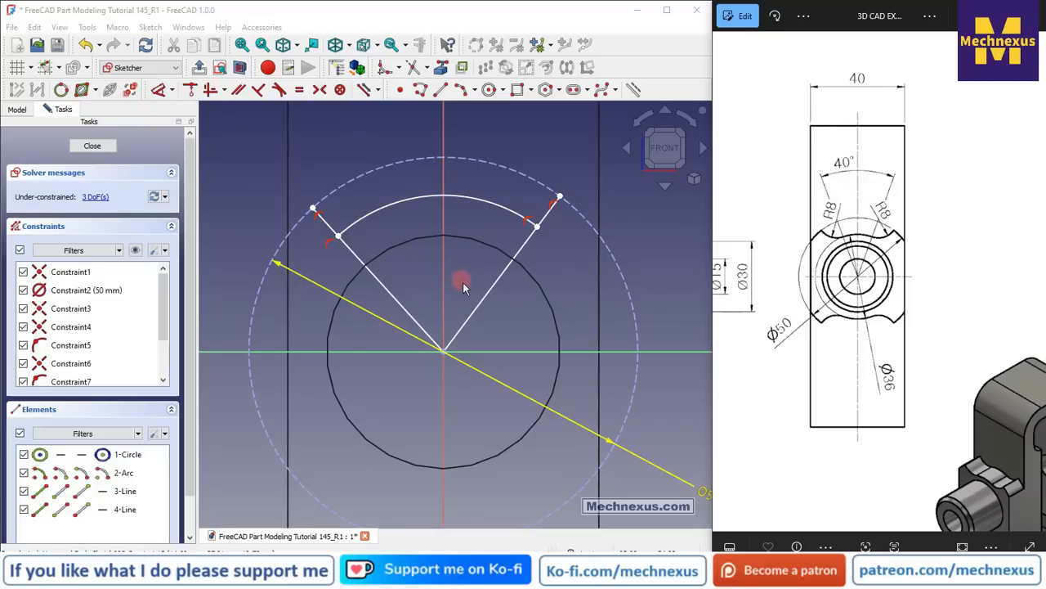
left_click(481, 301)
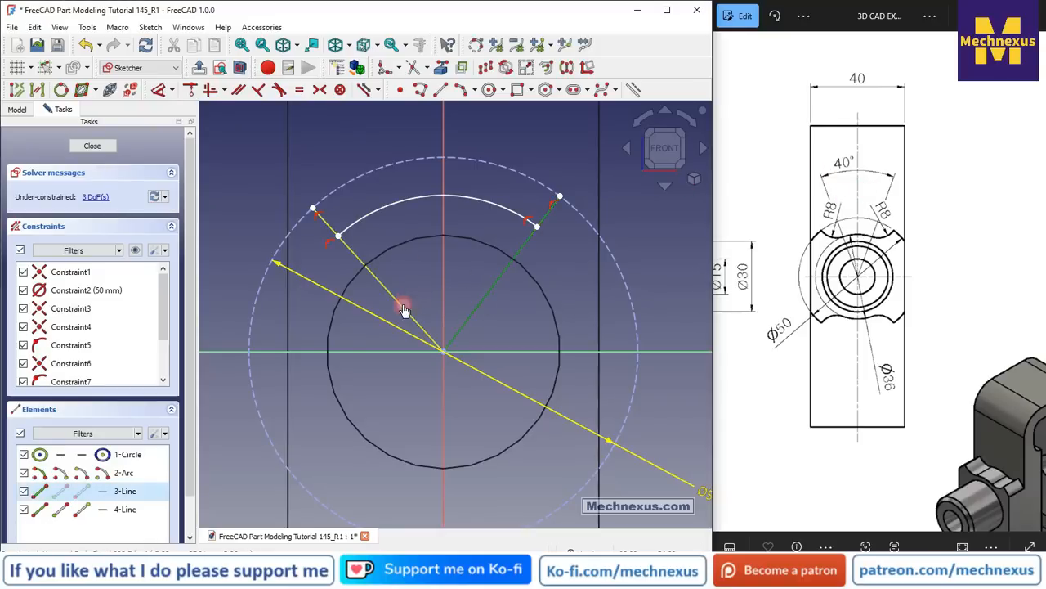
left_click(404, 309)
left_click(633, 89)
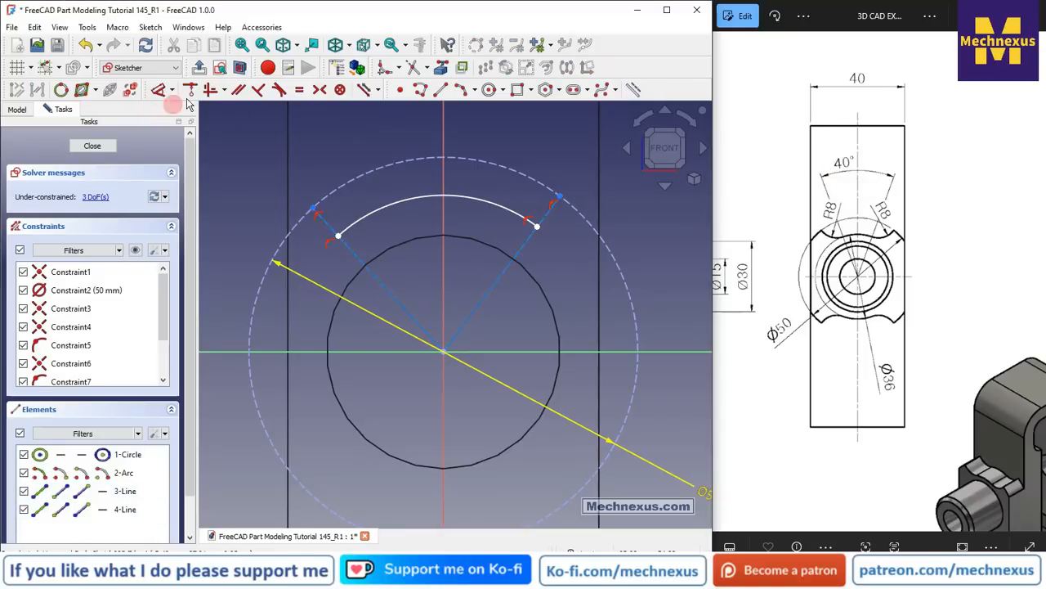
left_click(159, 90)
left_click(444, 272)
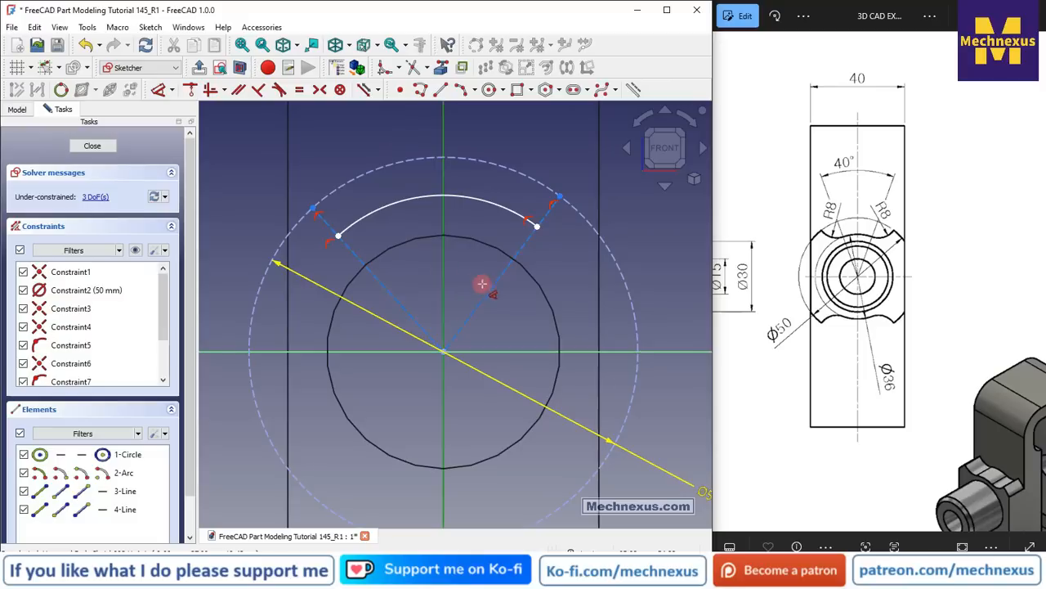
left_click(489, 290)
left_click(513, 125)
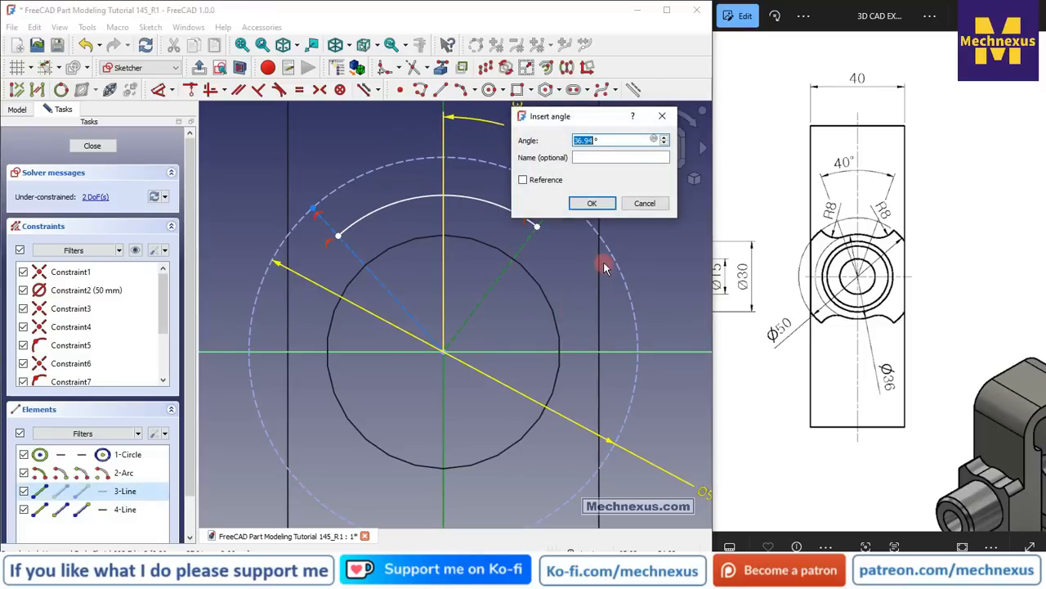
left_click(645, 204)
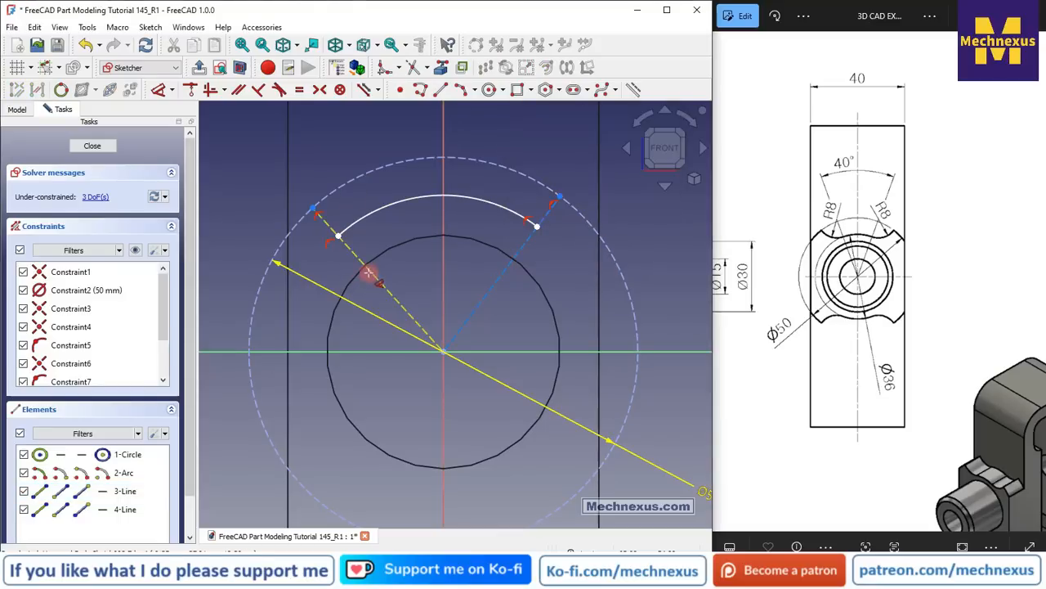
Constrain the angle between the left construction line and the vertical axis to 20°.
left_click(368, 272)
left_click(446, 282)
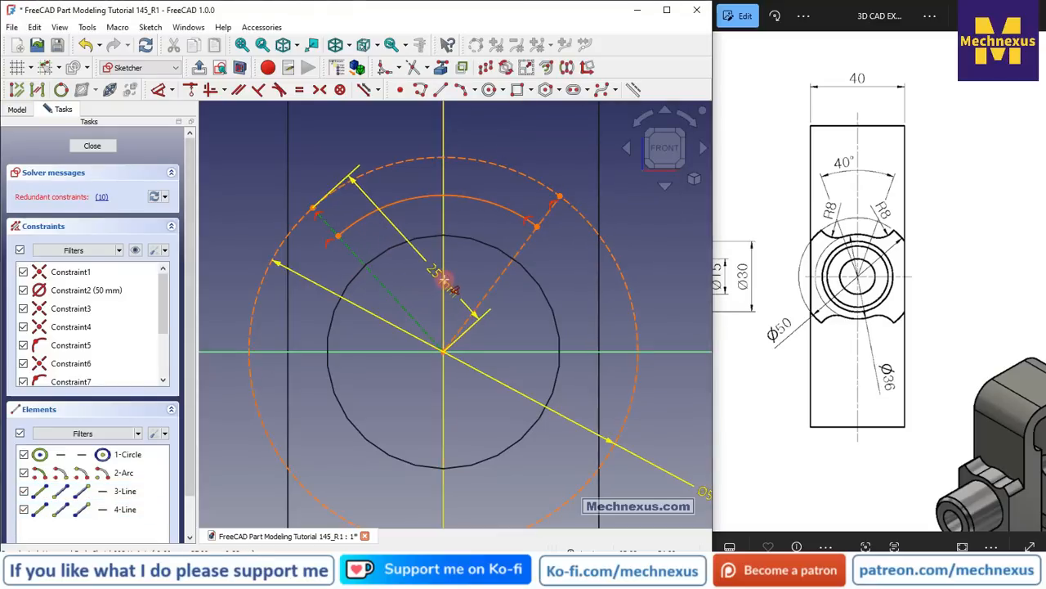
left_click(444, 282)
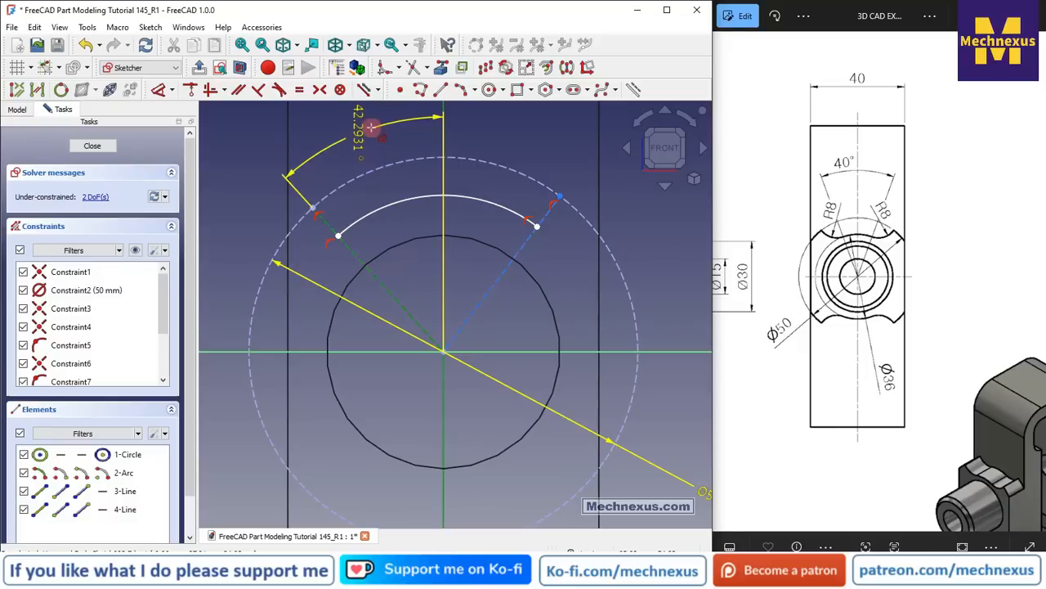
left_click(345, 204)
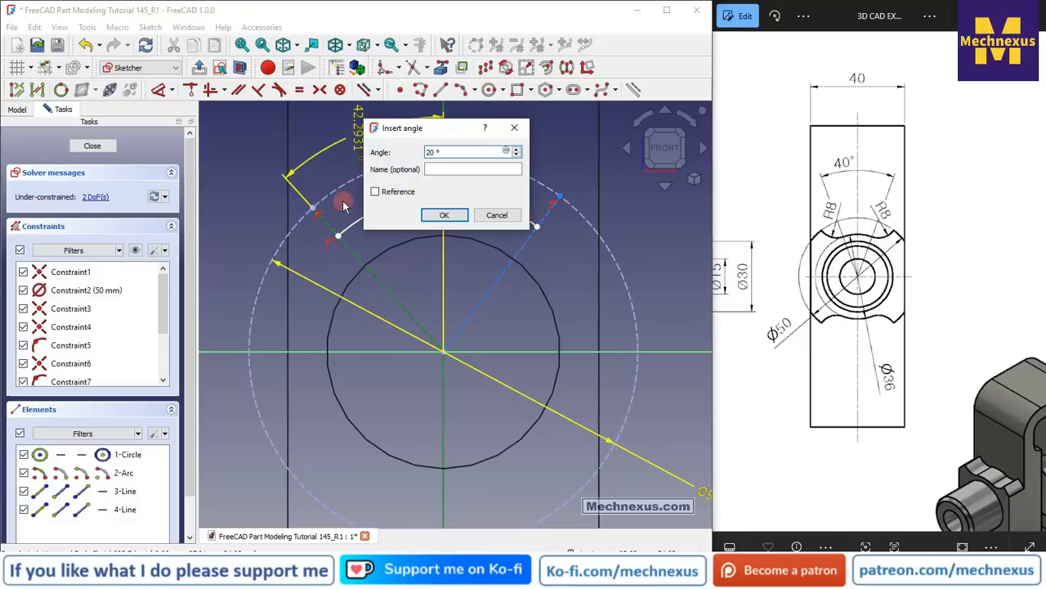
key("Return")
scroll(342, 247, "down", 2)
scroll(401, 199, "up", 3)
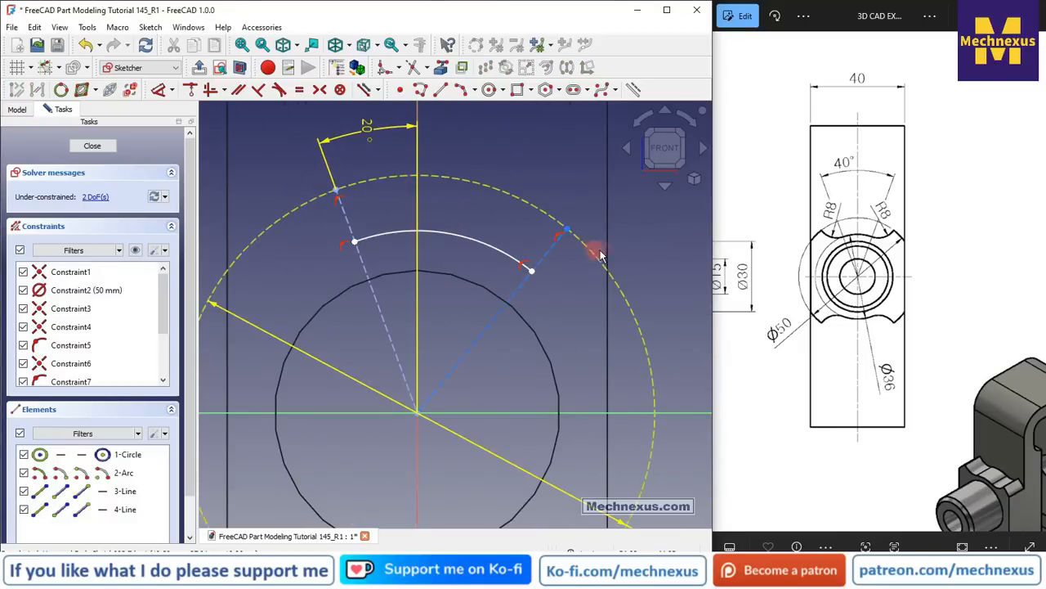
left_click(539, 260)
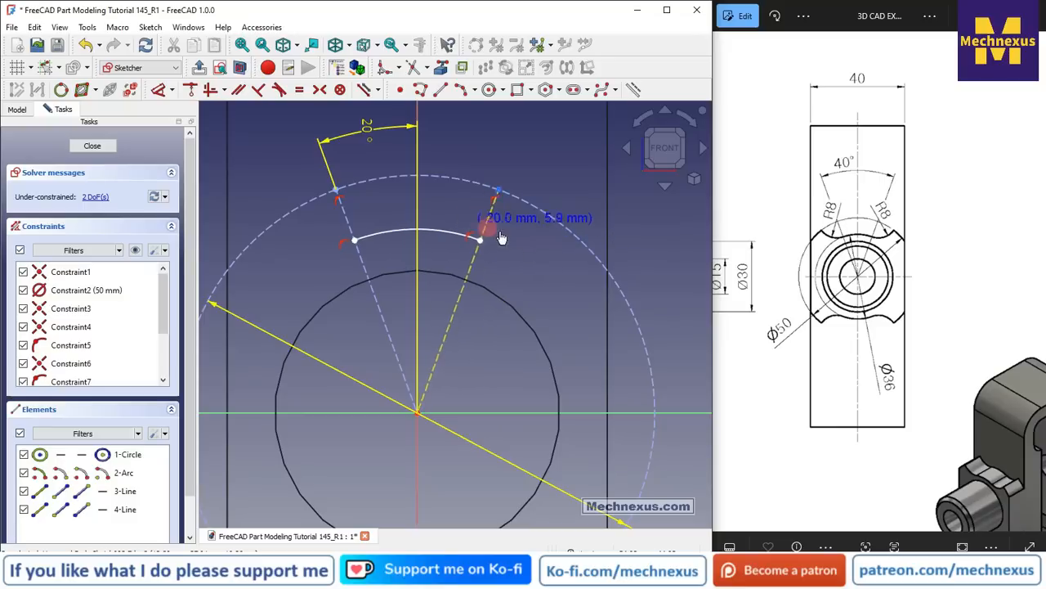
left_click_drag(500, 225, 542, 270)
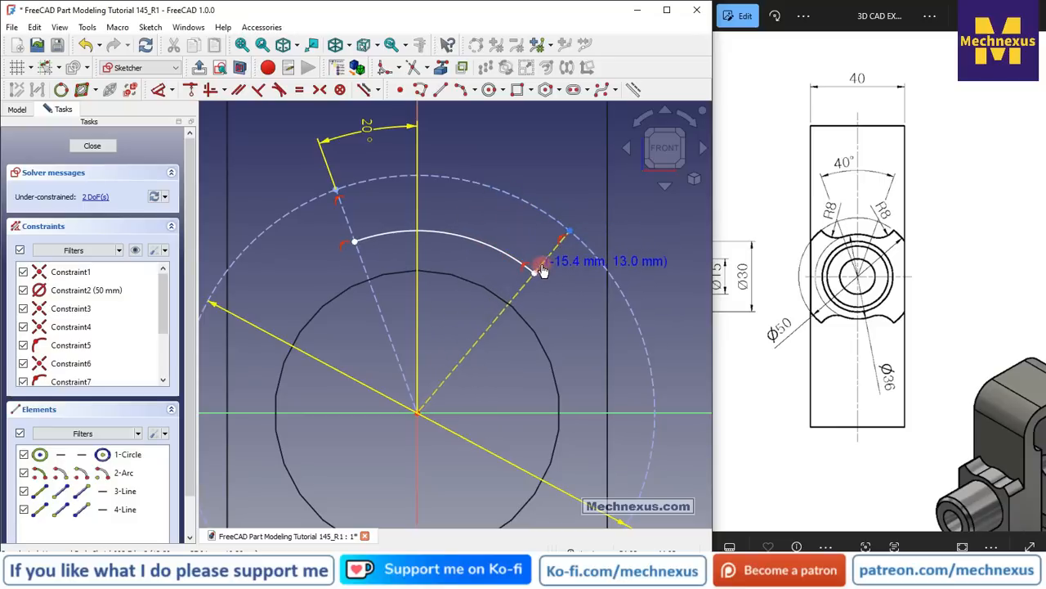
Name the 20° angle constraint A20.
double_click(365, 130)
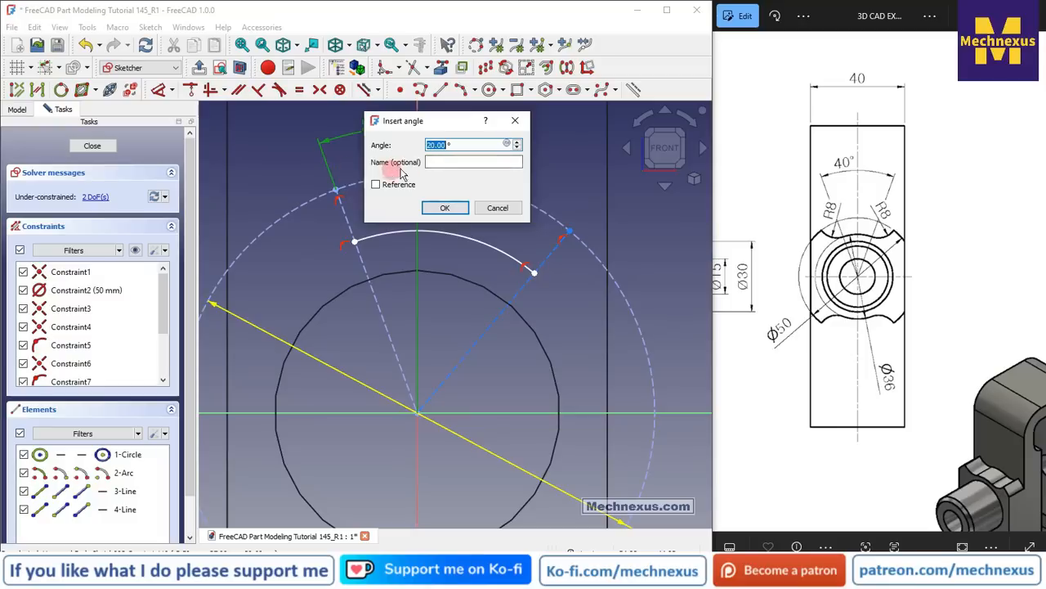
left_click(432, 162)
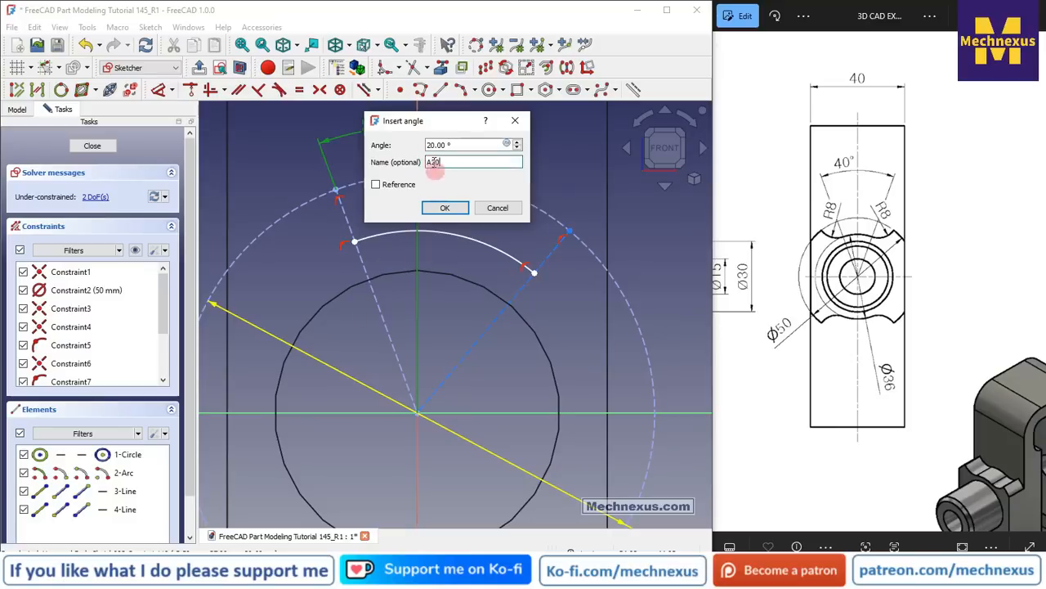
left_click(446, 210)
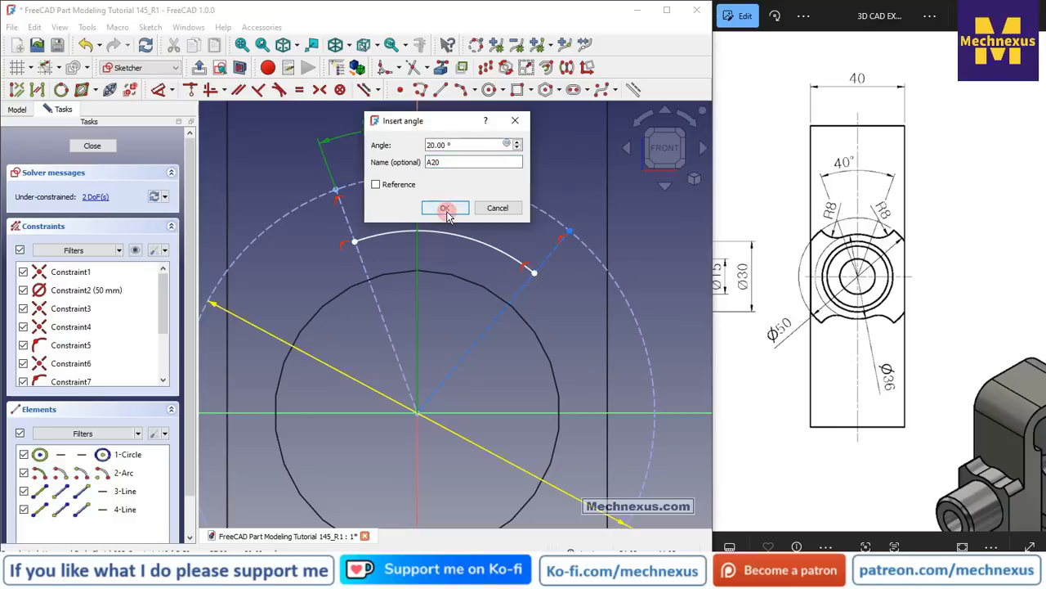
Add an angle constraint between the vertical axis and the right construction line, placing its label outside the construction circle.
left_click(167, 95)
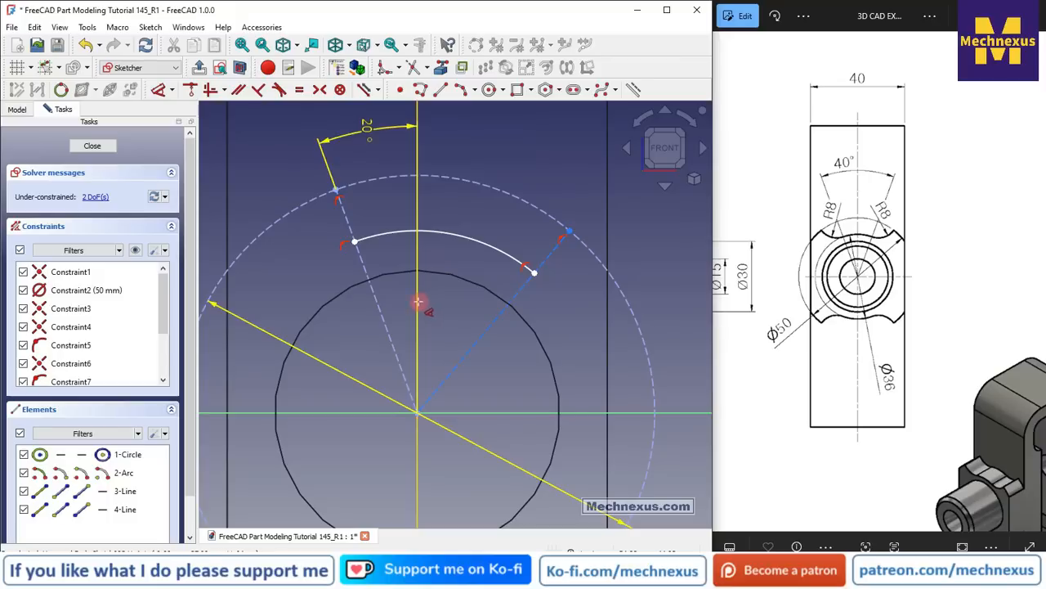
left_click(492, 326)
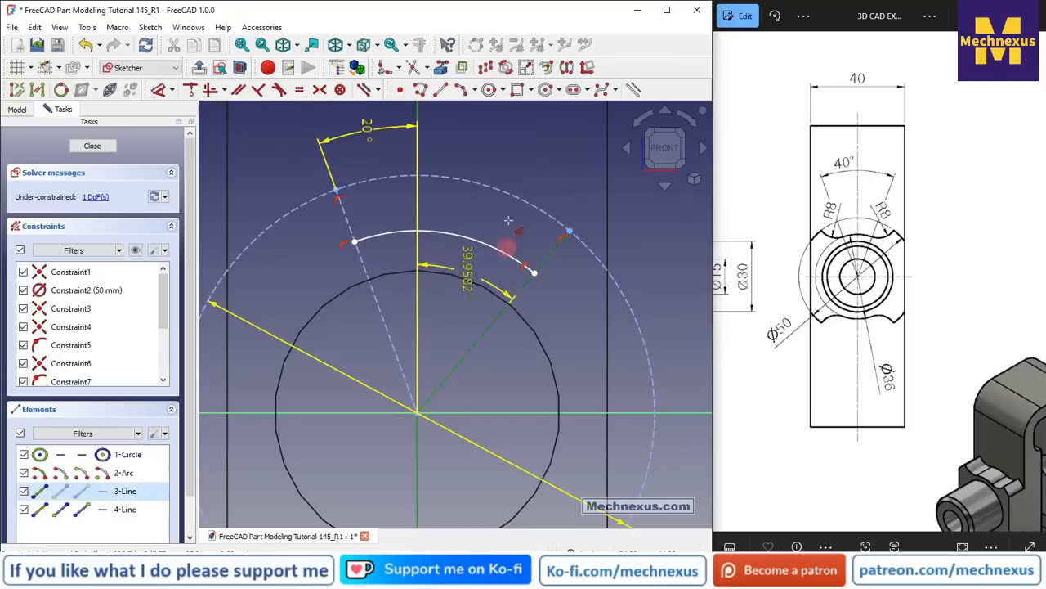
left_click(513, 159)
left_click(597, 239)
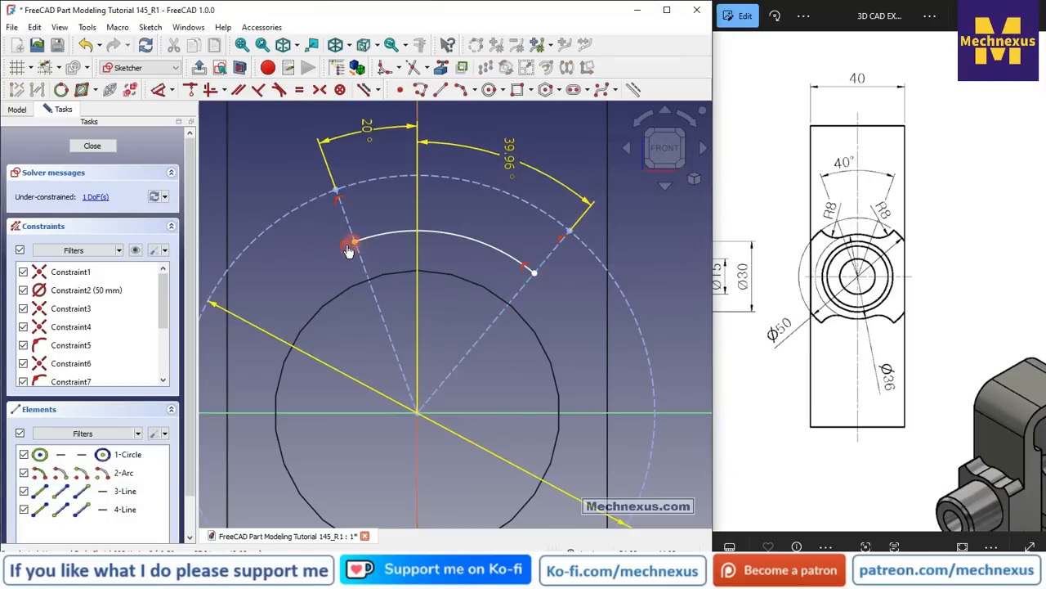
Link the right construction line's angle to the named angle with the expression Constraints.A20.
left_click(508, 162)
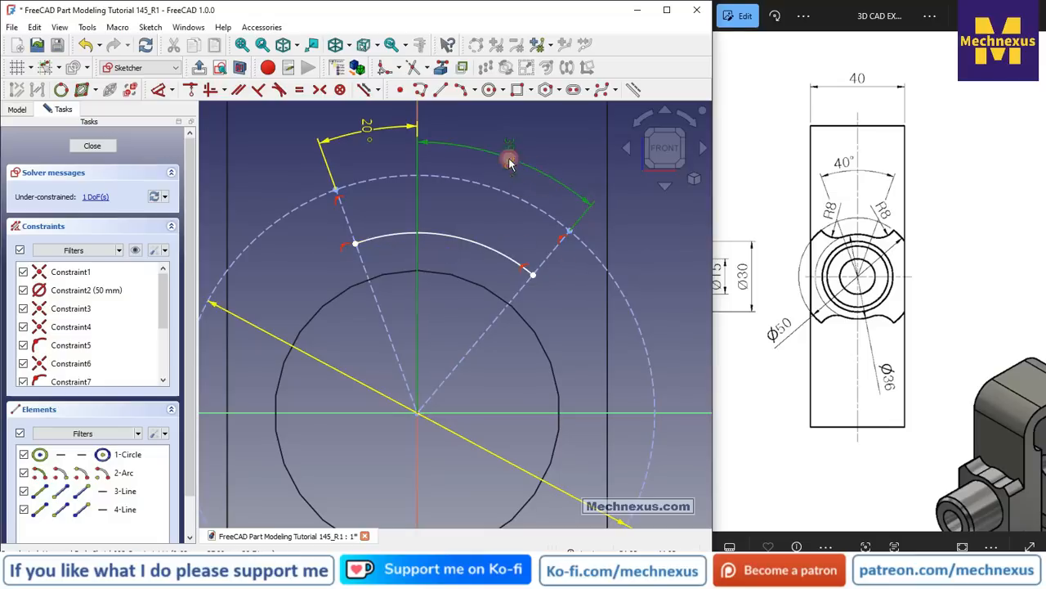
double_click(509, 162)
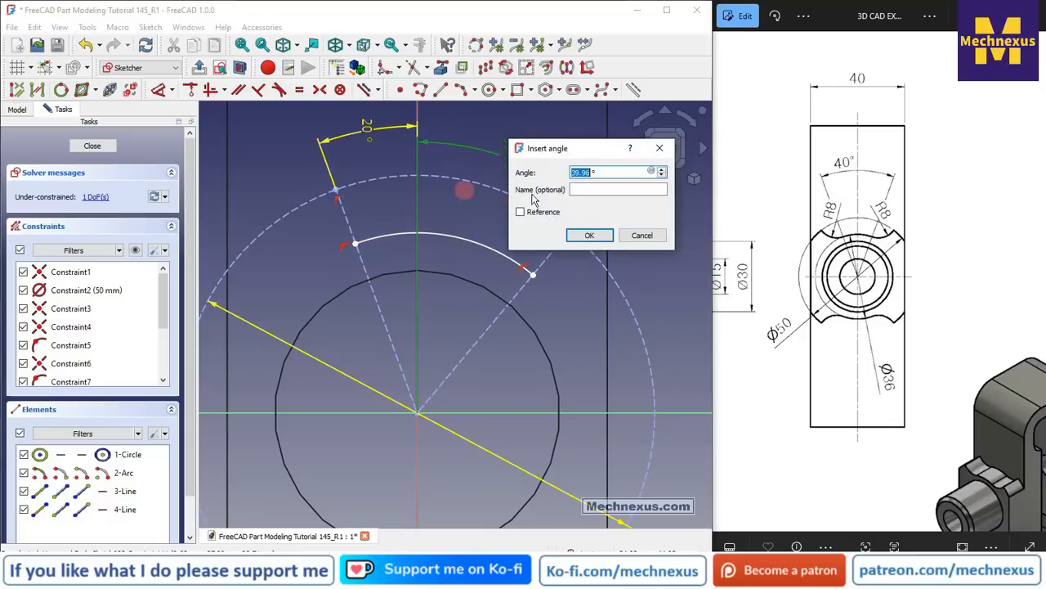
left_click(654, 173)
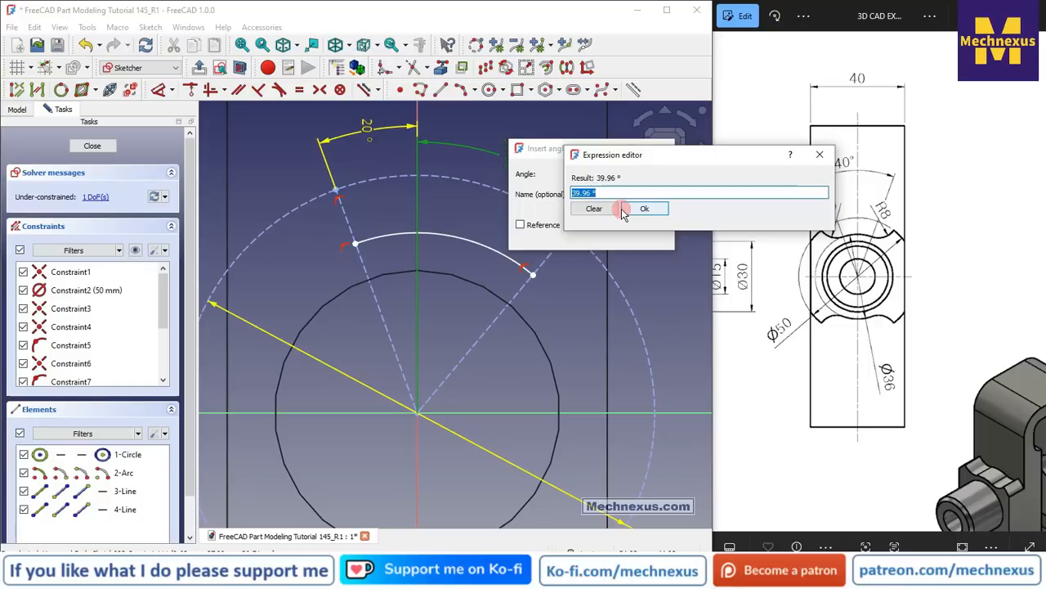
type("Co")
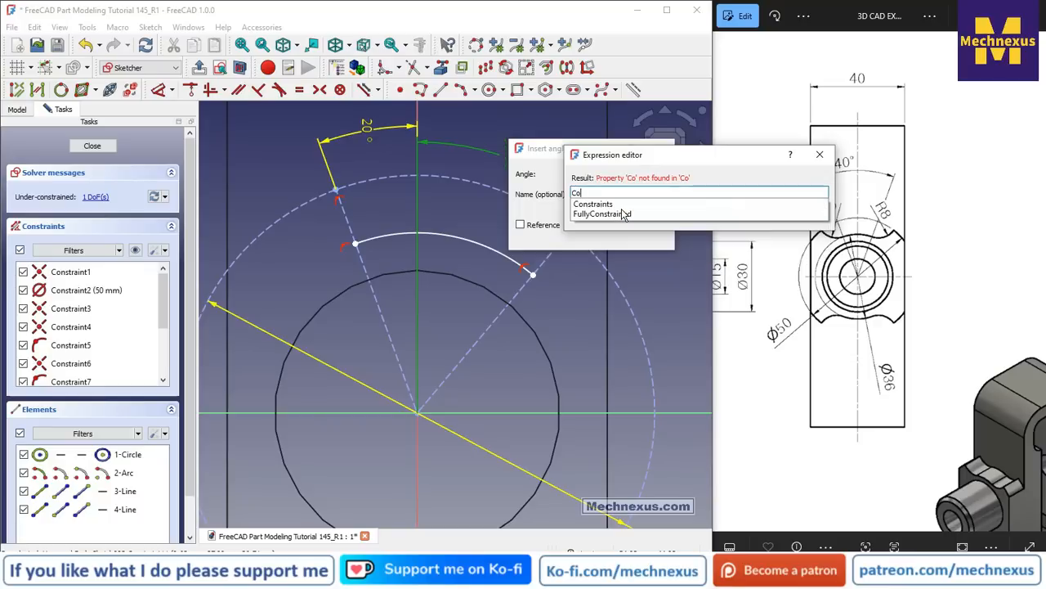
type("n")
left_click(595, 203)
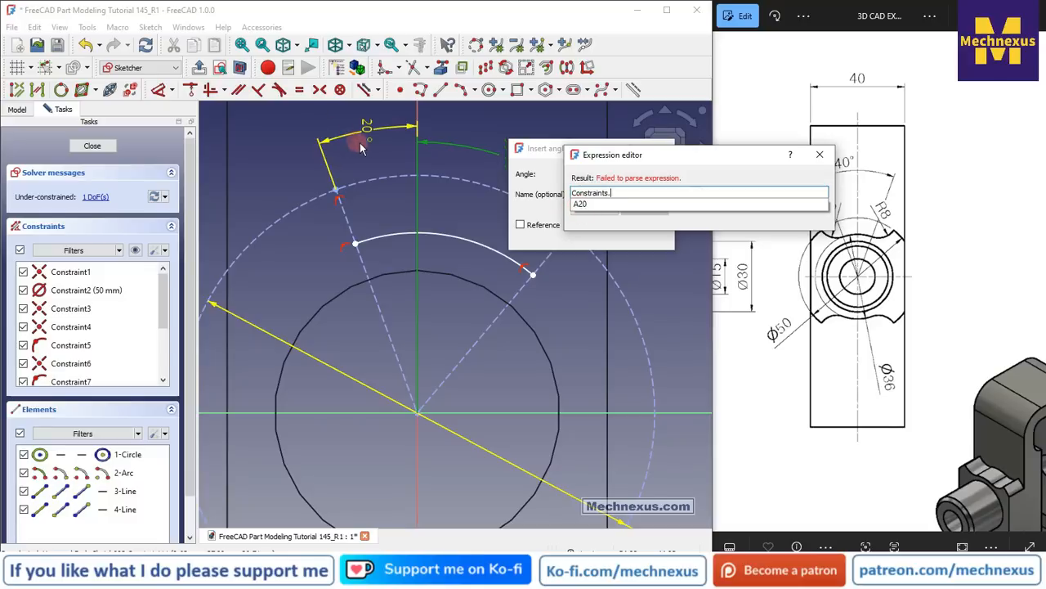
left_click(581, 205)
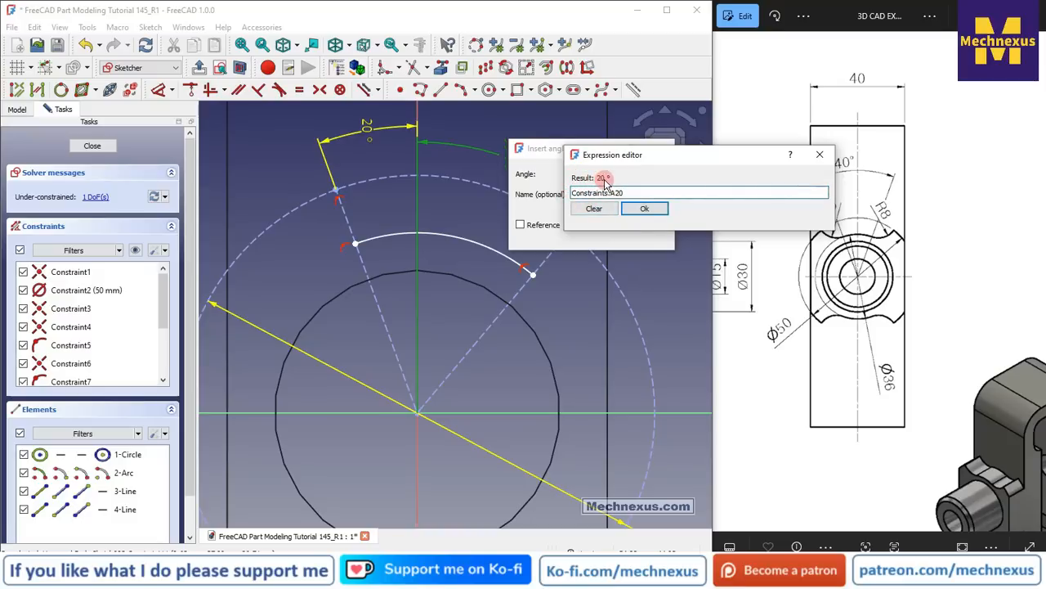
left_click(644, 209)
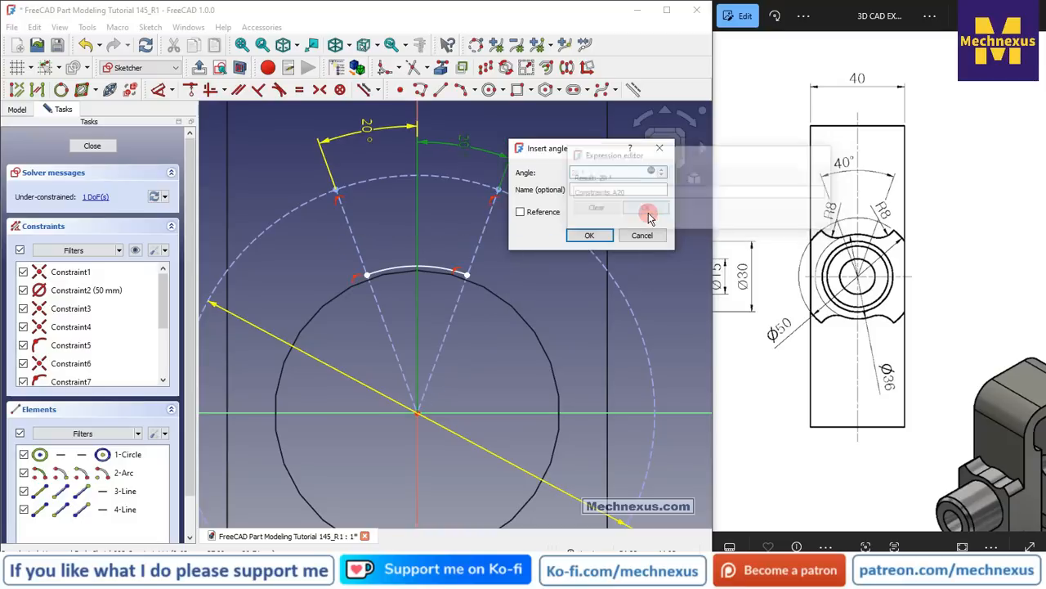
left_click(589, 236)
scroll(563, 306, "down", 2)
scroll(481, 196, "up", 1)
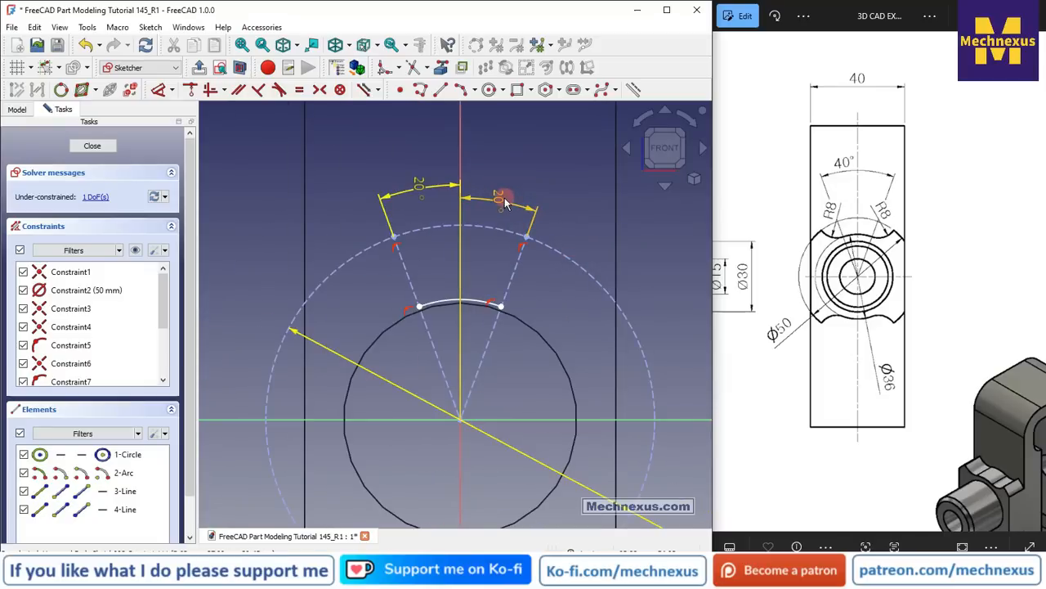
Test the linked angle constraints by setting angle A20 to 30° and restoring it to 20°.
mouse_move(504, 202)
left_mouse_down()
mouse_move(502, 178)
mouse_move(499, 204)
mouse_move(502, 179)
mouse_move(510, 194)
left_mouse_up()
left_click(451, 184)
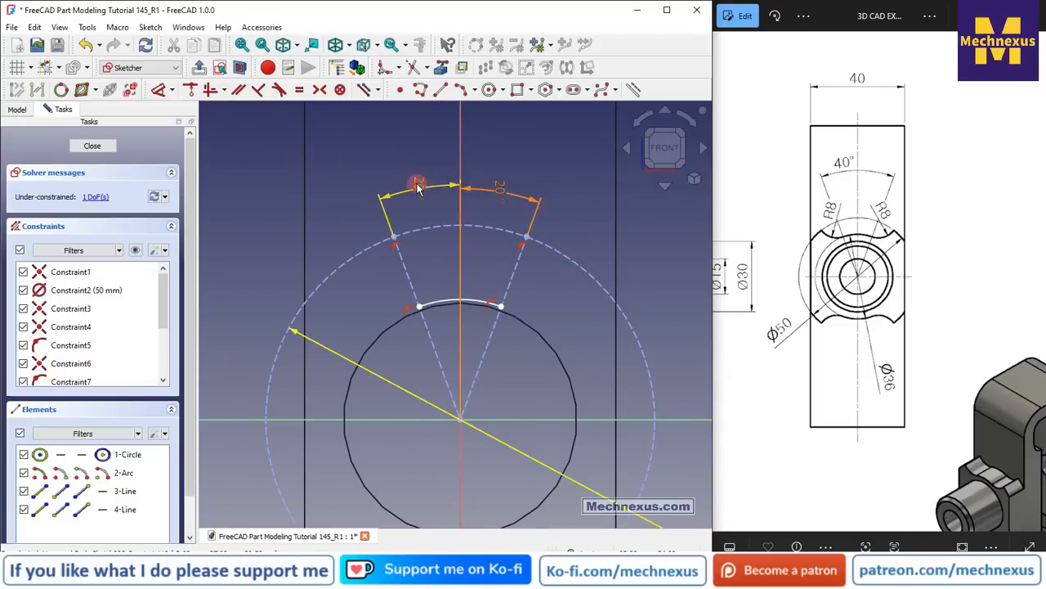
double_click(416, 182)
type("30")
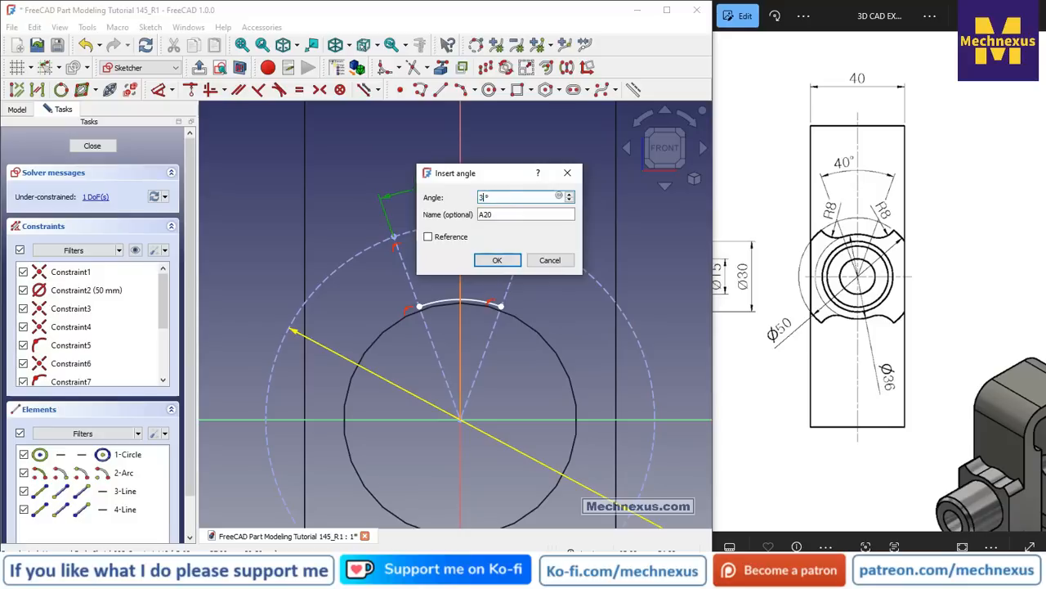
key("Return")
left_click(510, 189)
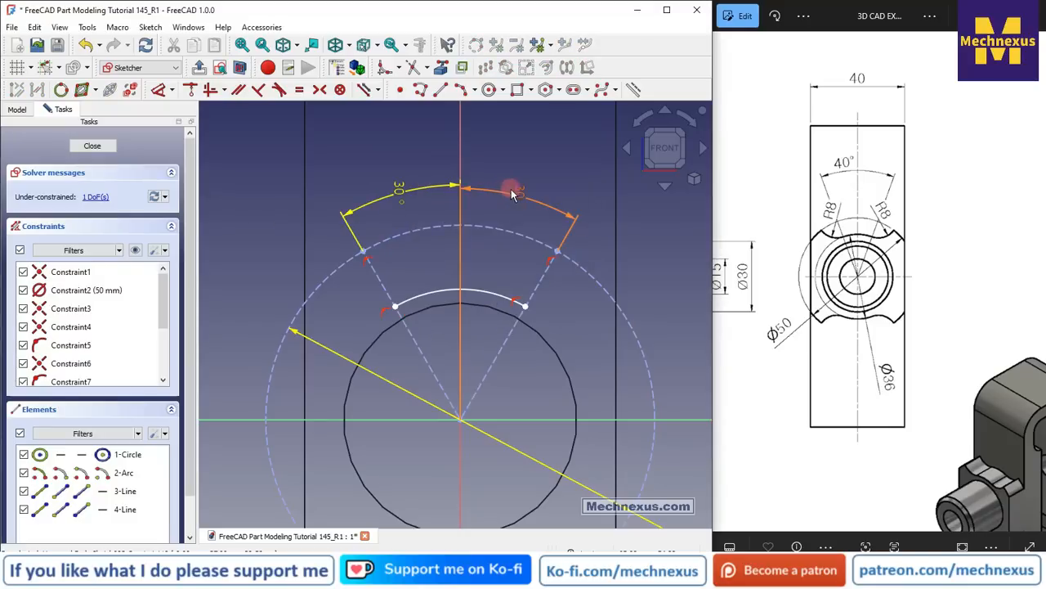
double_click(408, 194)
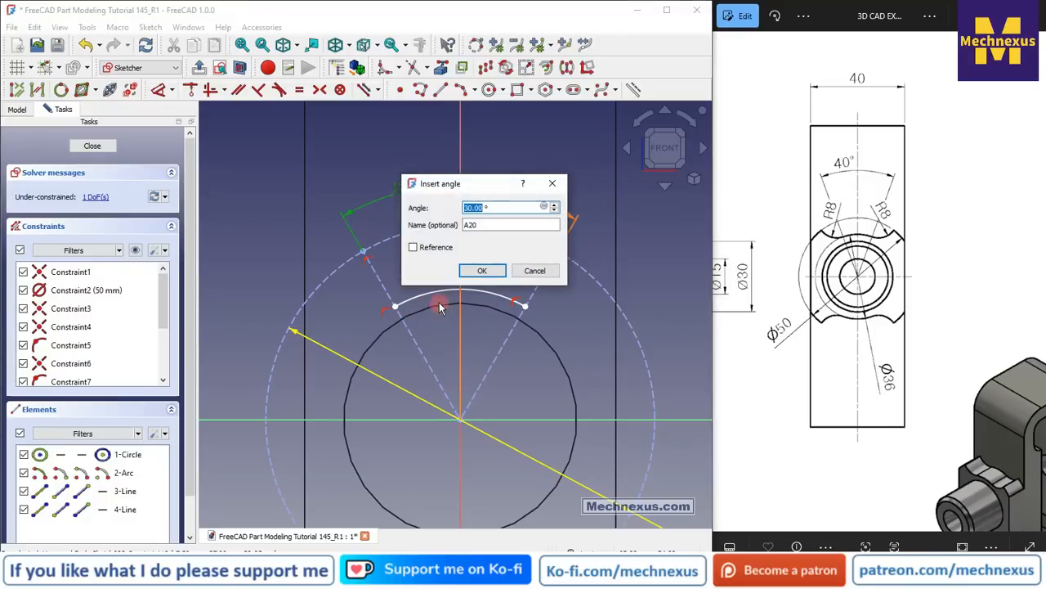
type("20")
key("Return")
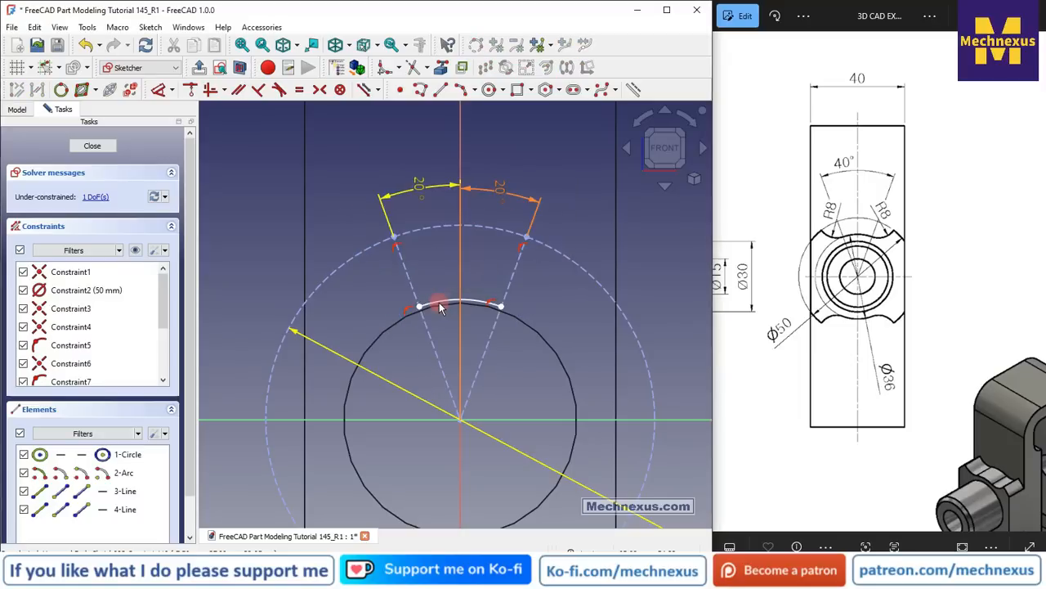
Move the arc between the construction lines outward, clear of the inner circle, to a radius of about 18.6 mm.
scroll(453, 278, "down", 3)
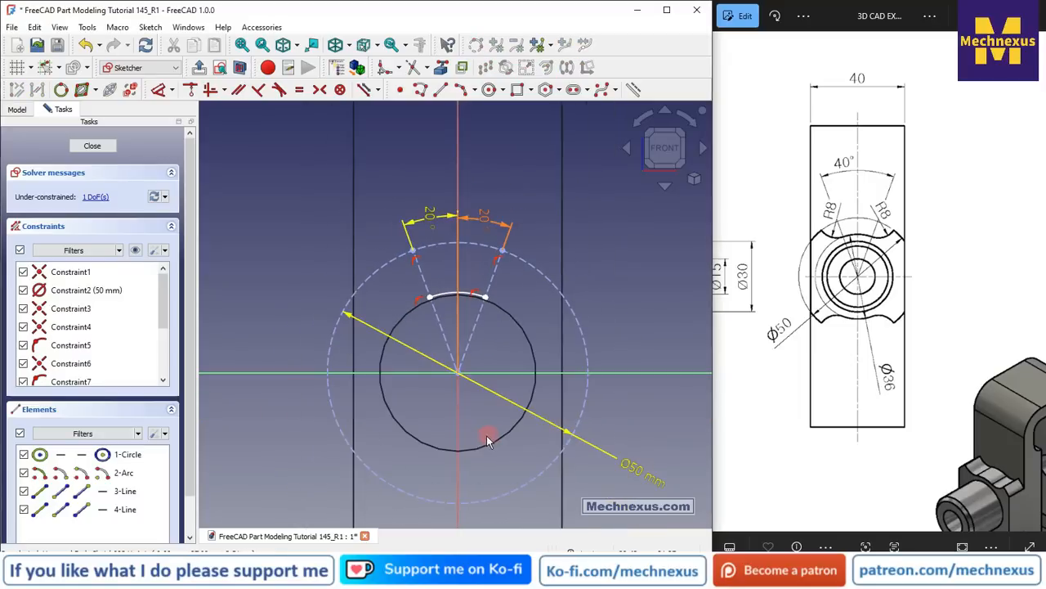
scroll(433, 433, "up", 1)
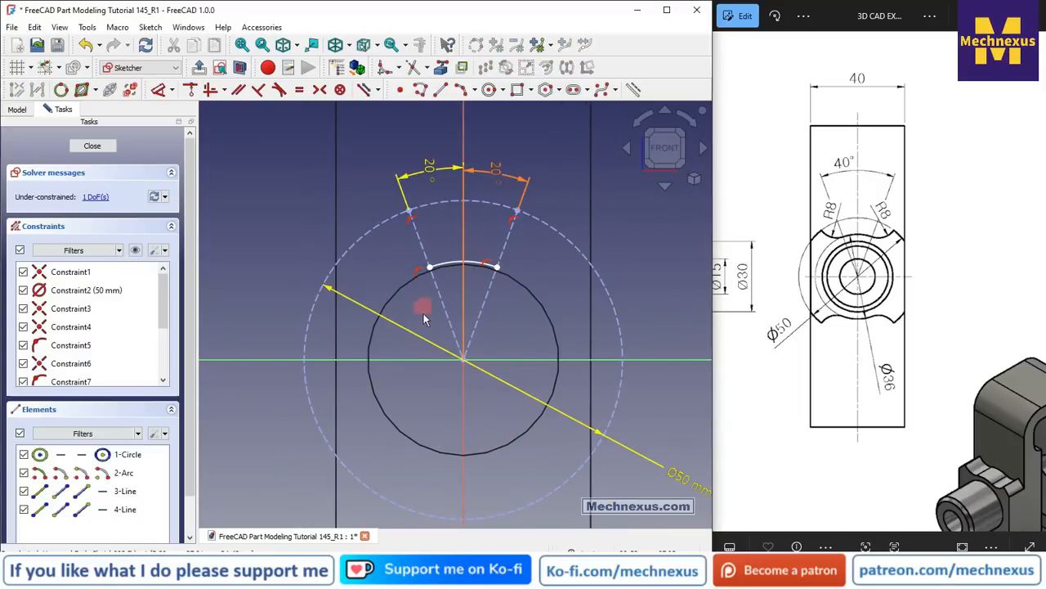
scroll(437, 282, "up", 2)
left_click_drag(455, 258, 466, 228)
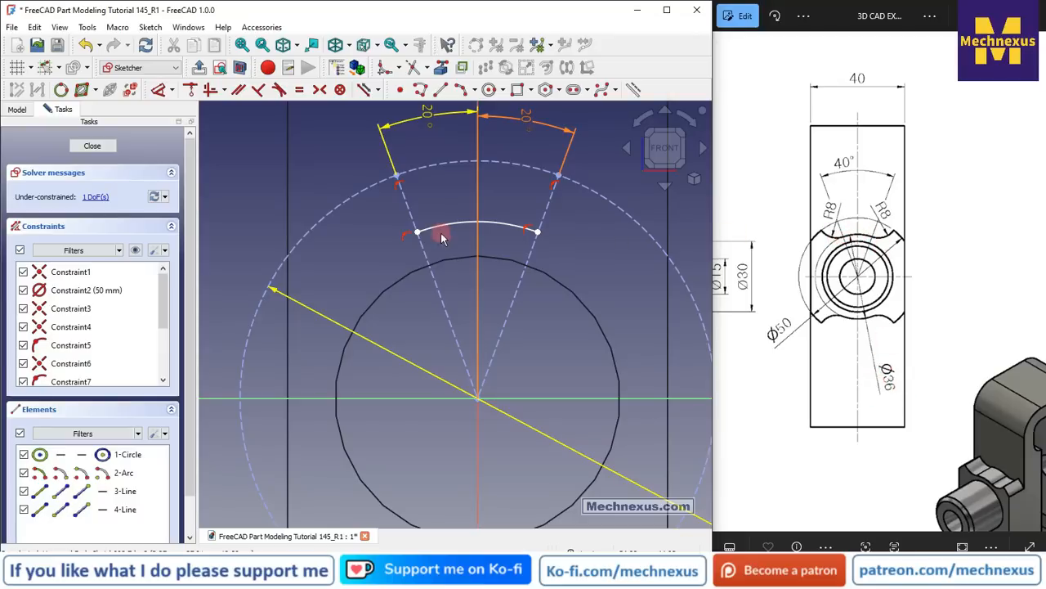
Add a radius constraint of 36 mm to the arc between the two construction lines.
left_click(182, 87)
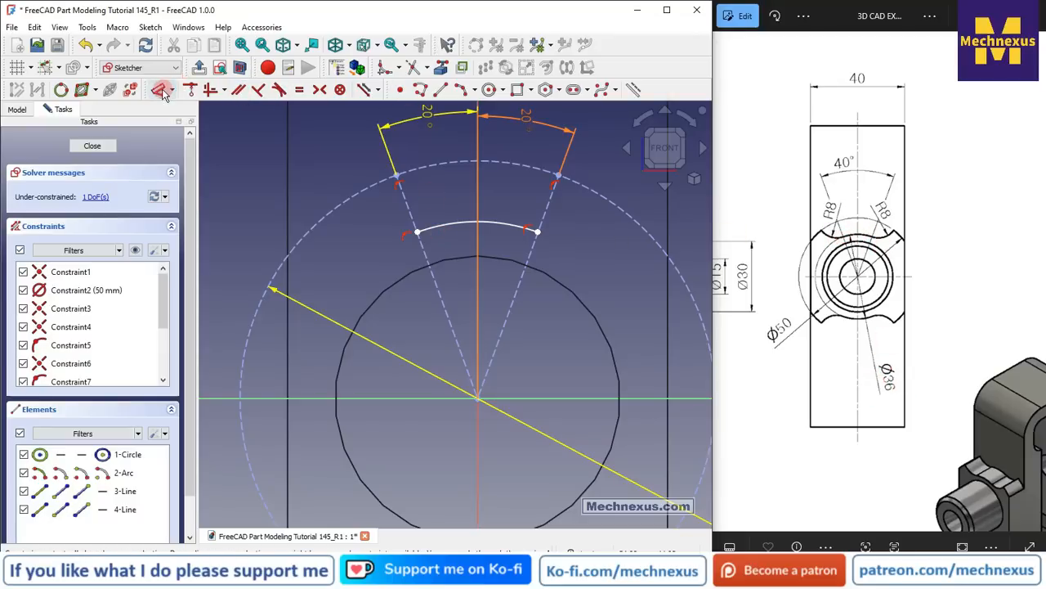
left_click(518, 228)
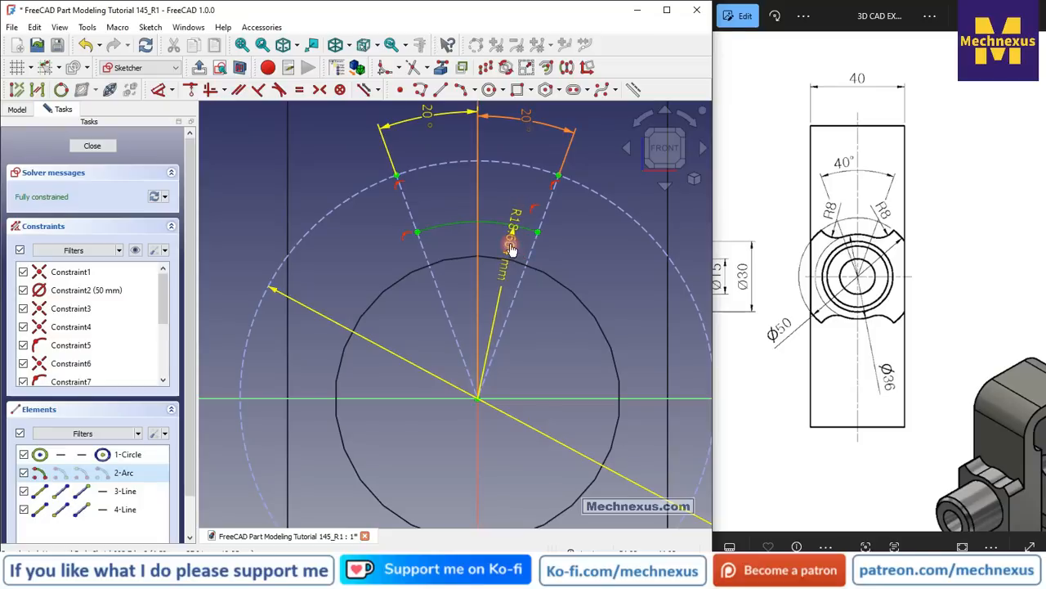
left_click(510, 221)
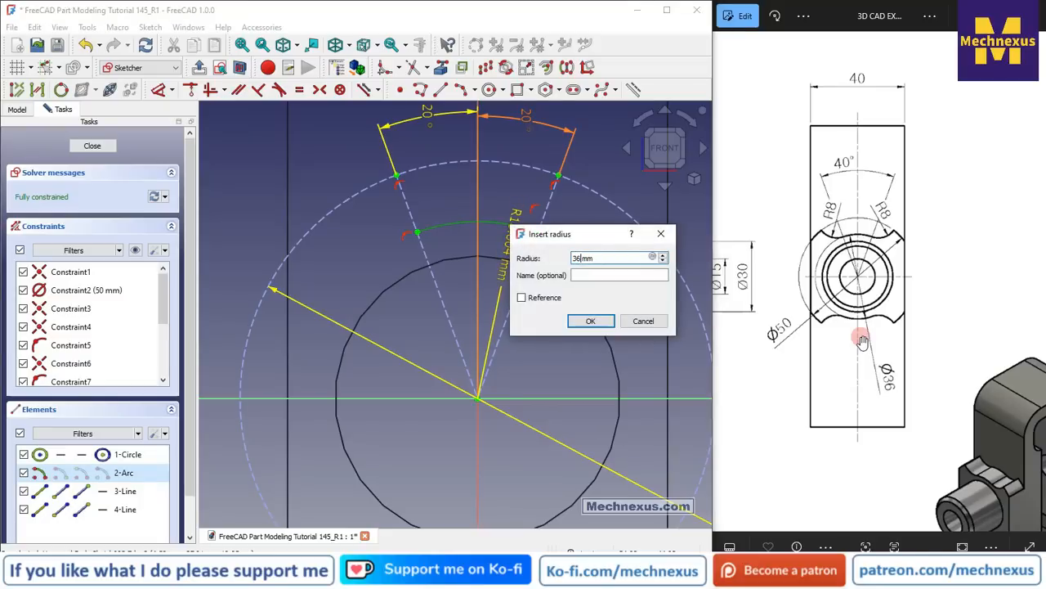
type("36")
key("Return")
scroll(449, 298, "down", 4)
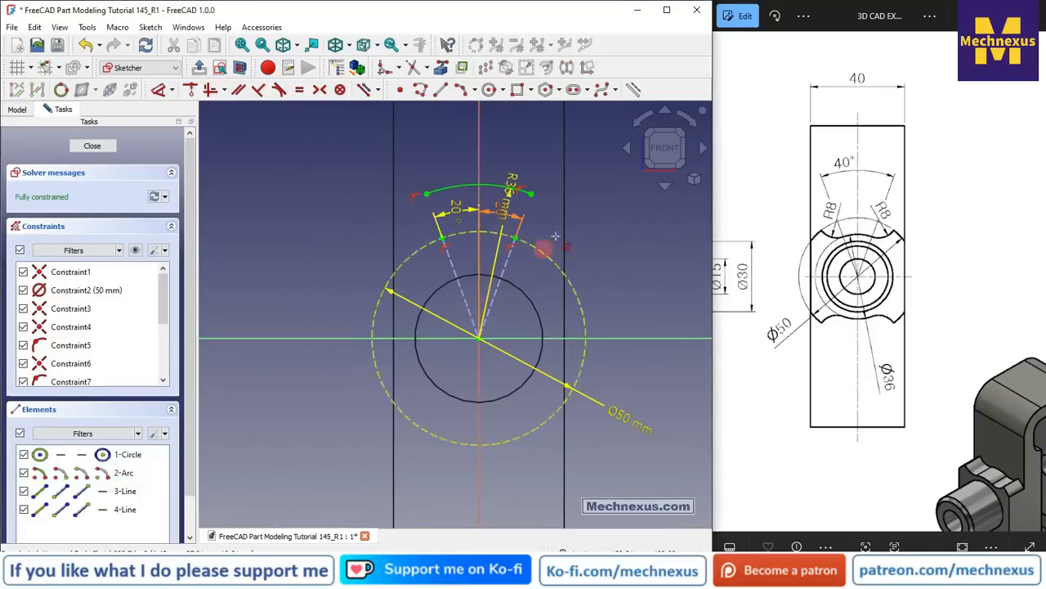
Correct the arc's radius constraint to 18 mm, half of the drawing's 36 mm diameter.
scroll(507, 200, "up", 2)
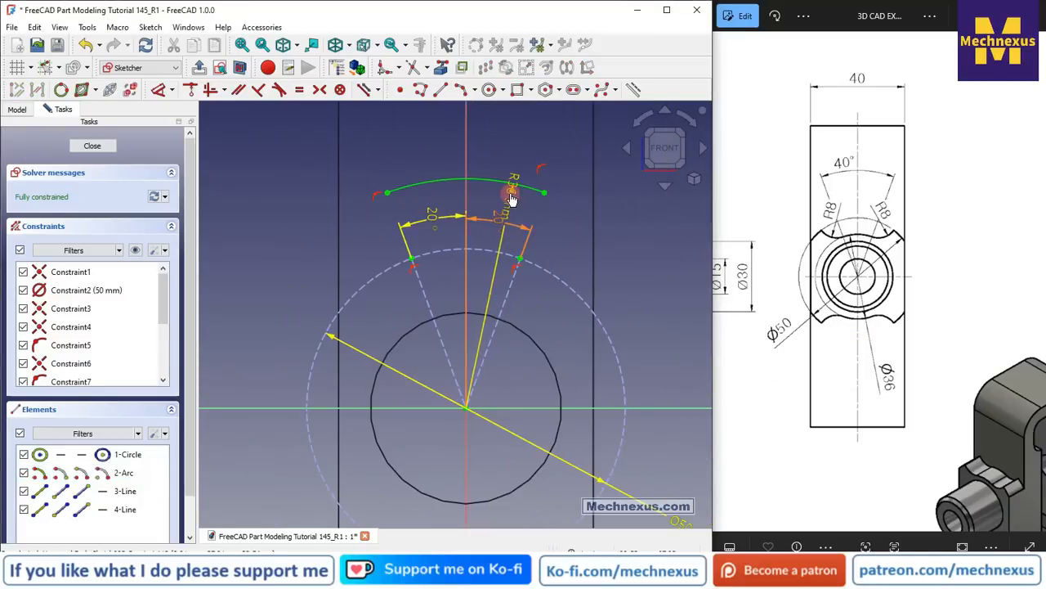
left_click(511, 199)
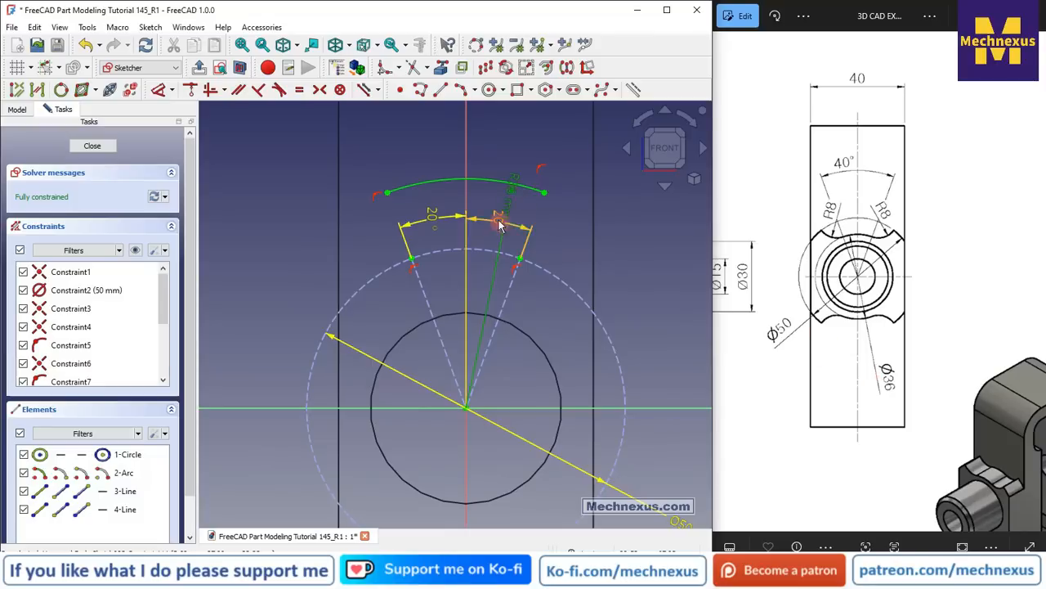
double_click(509, 209)
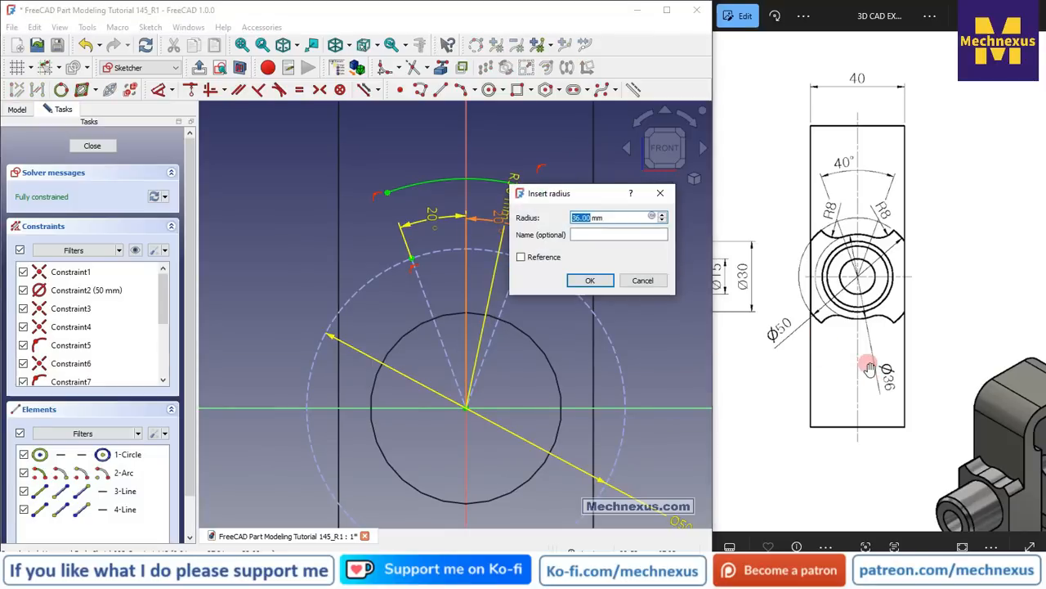
key("Return")
scroll(539, 311, "up", 3)
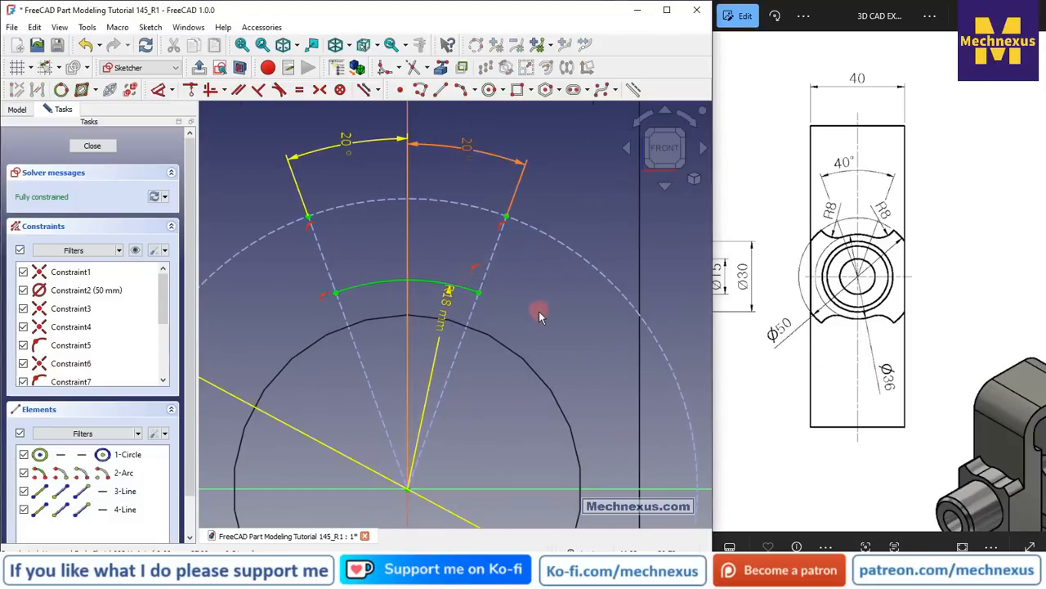
Leave the dimension command and reposition the 18 mm radius label below the arc, between the construction lines.
right_click(539, 311)
left_click(447, 325)
left_click_drag(443, 326, 426, 367)
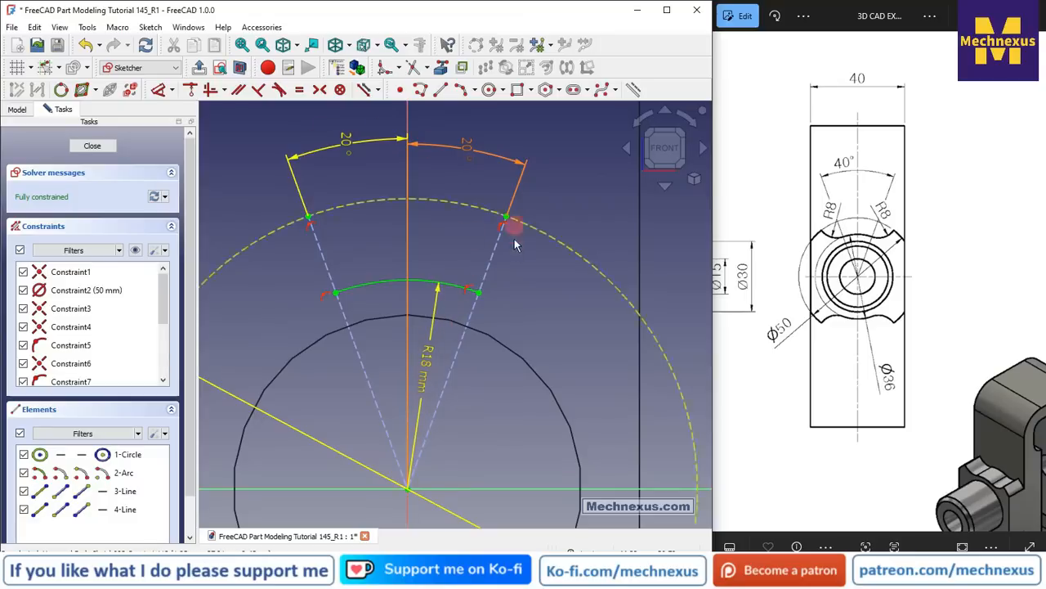
left_click(434, 282)
Draw a concave three-point arc from the right end of the 18 mm arc to the outer construction circle.
left_click(461, 92)
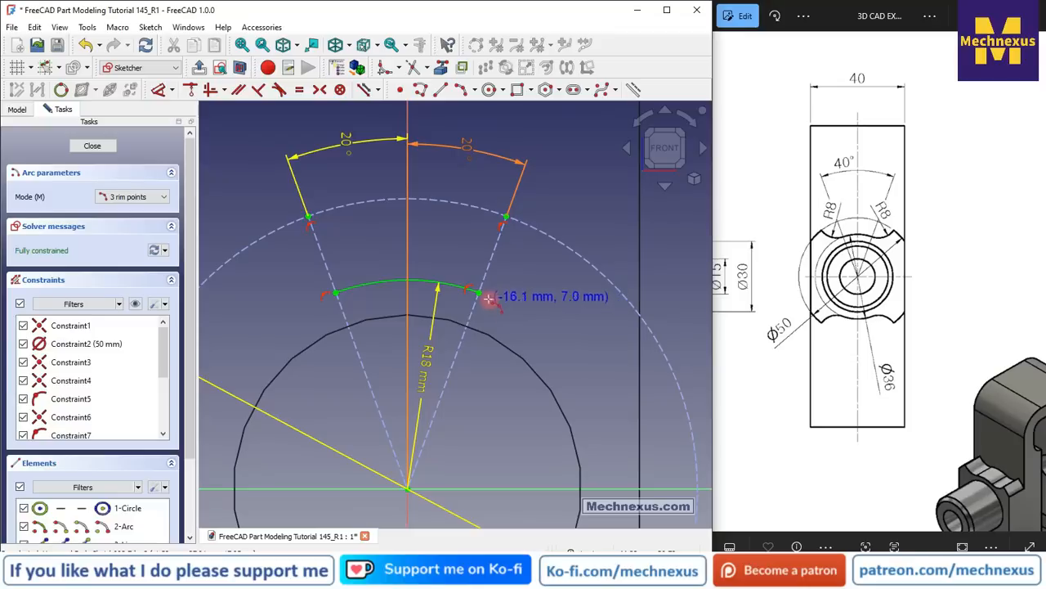
left_click(478, 292)
left_click(568, 246)
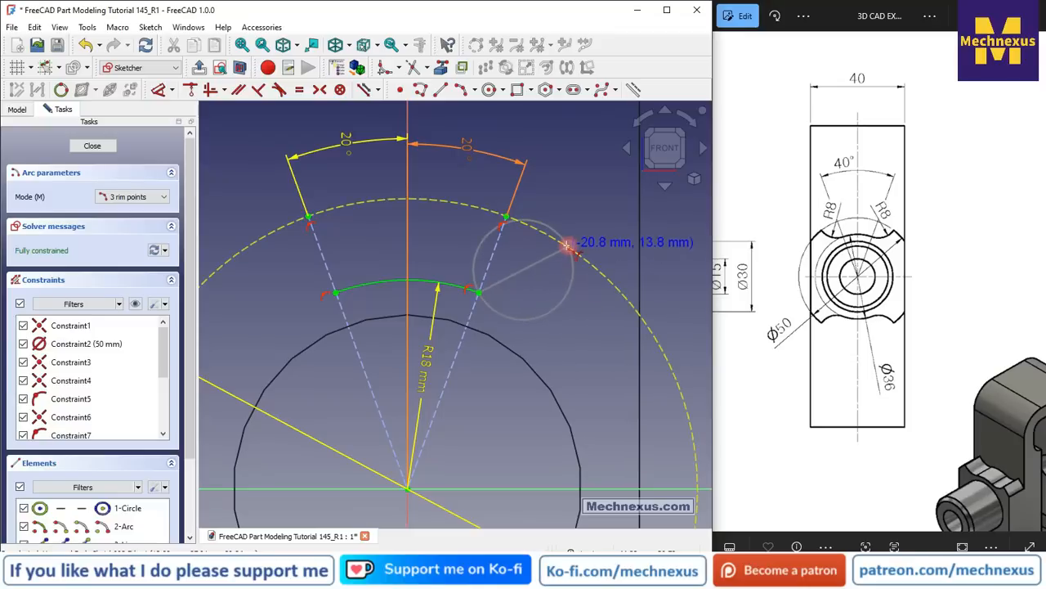
left_click(546, 274)
Make the right concave arc tangent to the 18 mm radius arc at their shared endpoint.
left_click(555, 304)
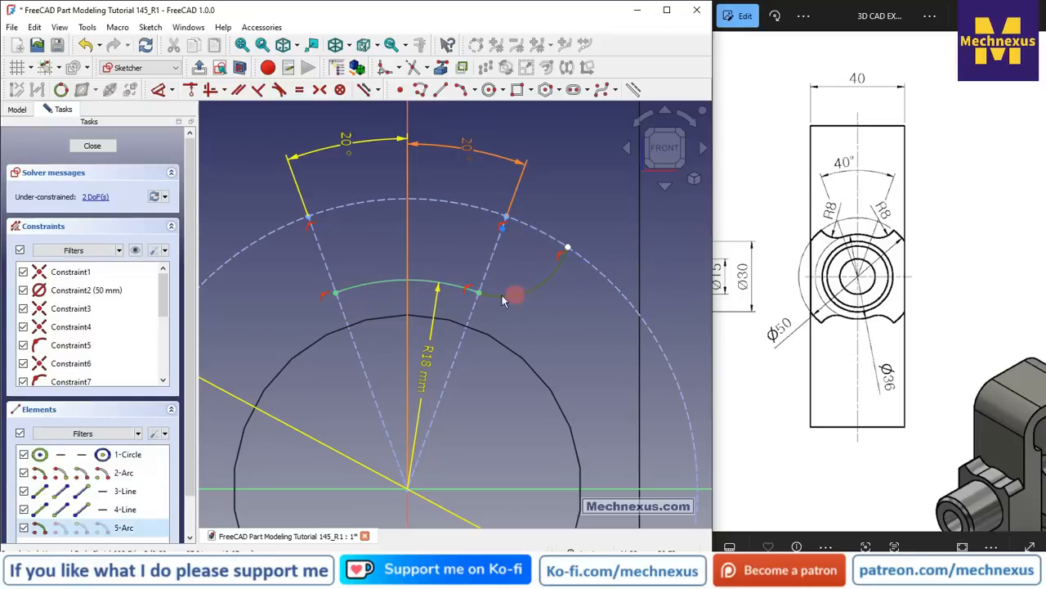
left_click(454, 293)
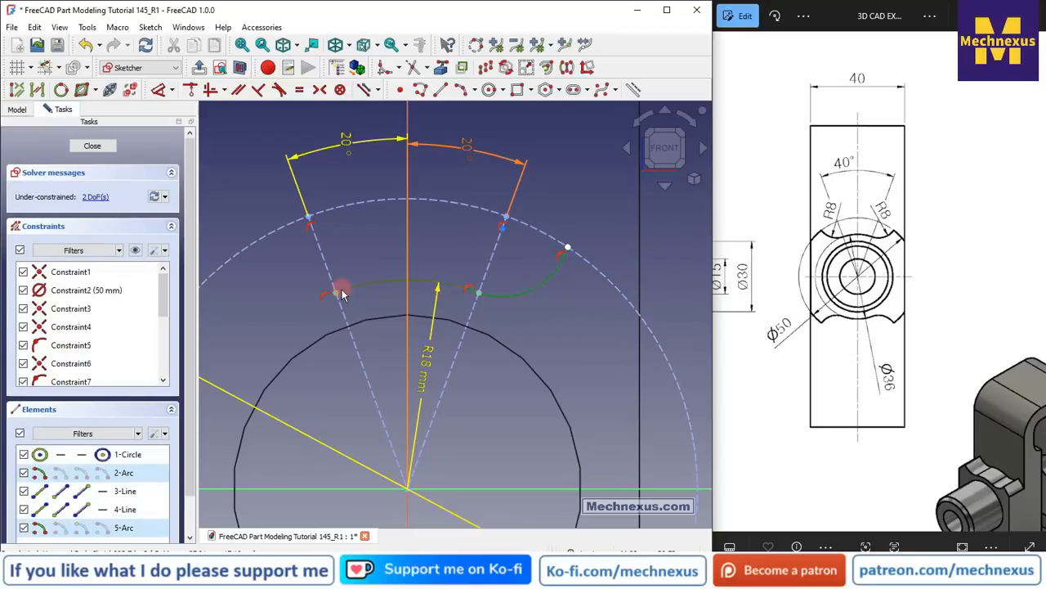
left_click(278, 89)
scroll(555, 317, "down", 2)
scroll(556, 311, "down", 1)
scroll(331, 295, "up", 2)
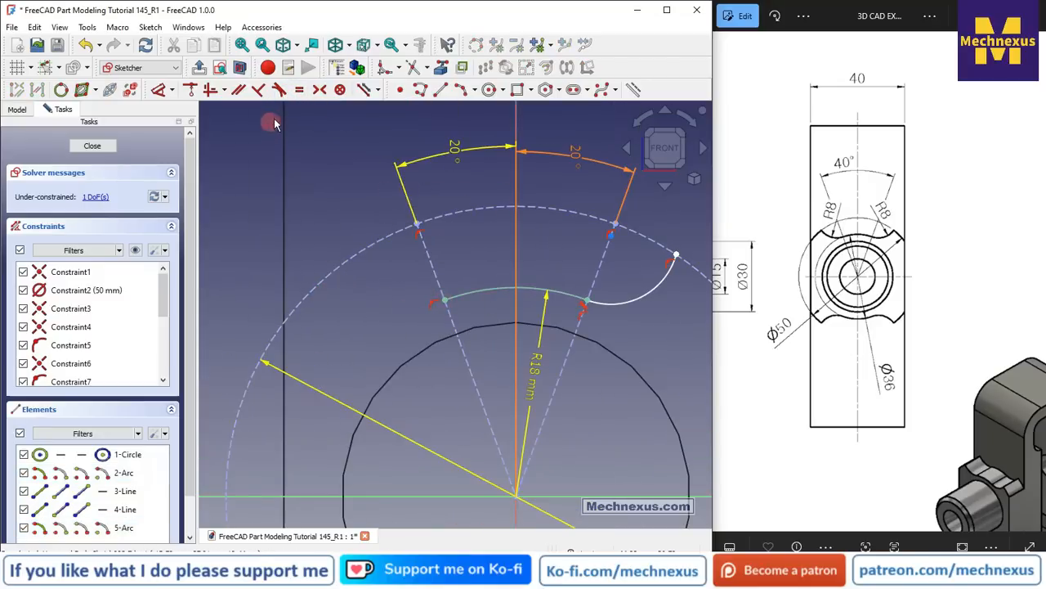
Draw a matching concave three-point arc from the left end of the 18 mm arc to the outer construction circle.
left_click(464, 91)
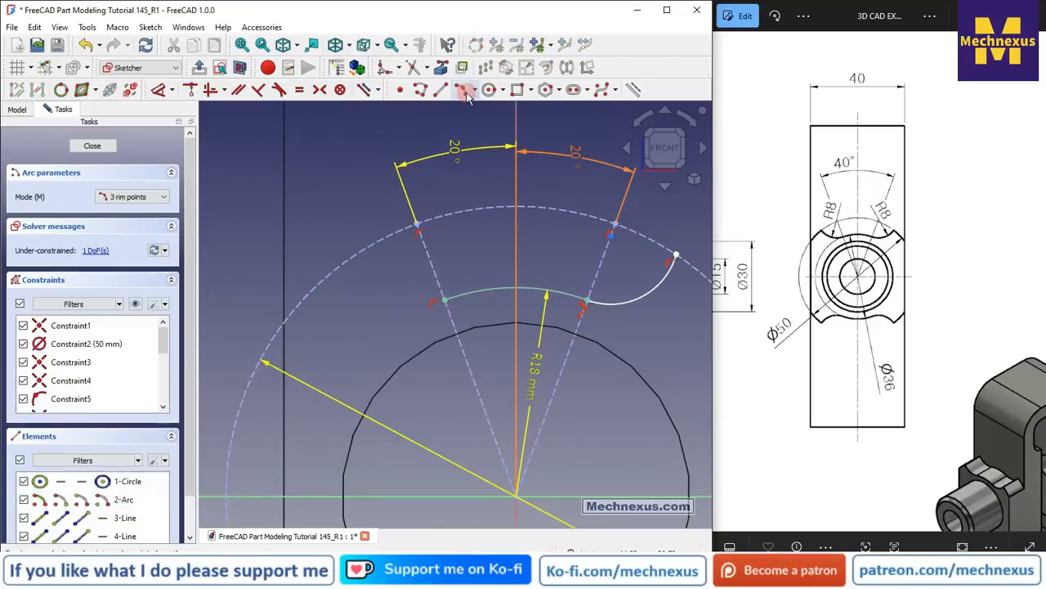
left_click(444, 301)
left_click(321, 282)
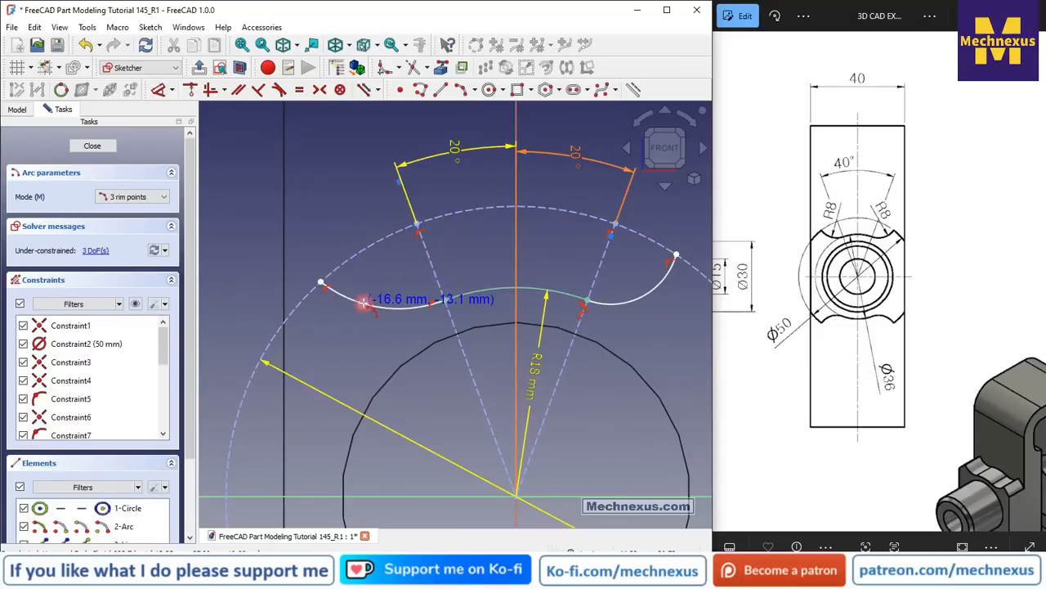
left_click(408, 307)
Make the left concave arc tangent to the 18 mm radius arc at their shared endpoint.
left_click(411, 308)
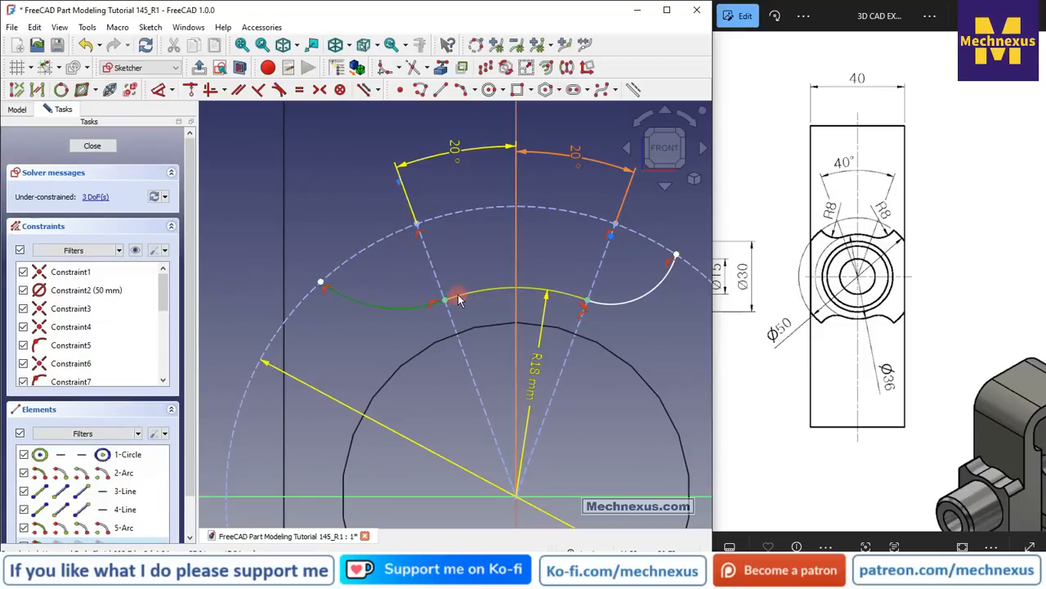
left_click(458, 301)
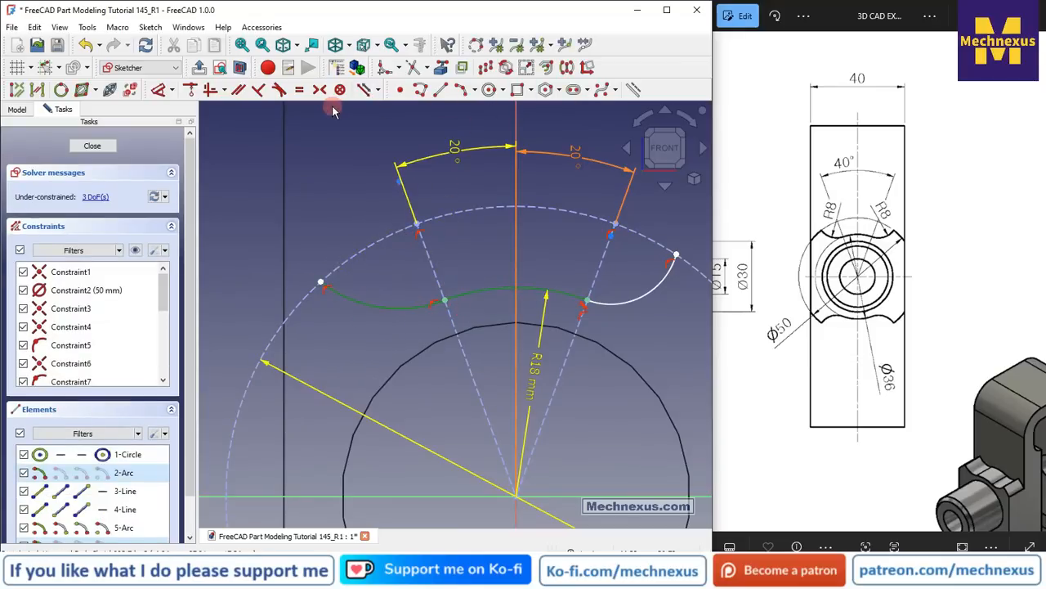
left_click(282, 90)
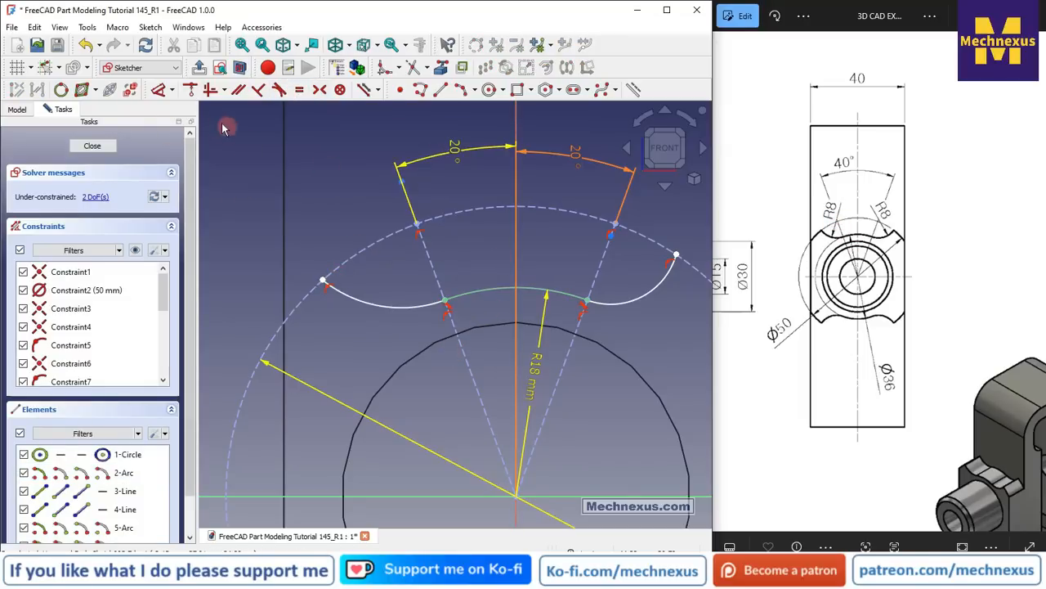
Add a radius constraint of 8 mm to the left concave arc.
left_click(157, 90)
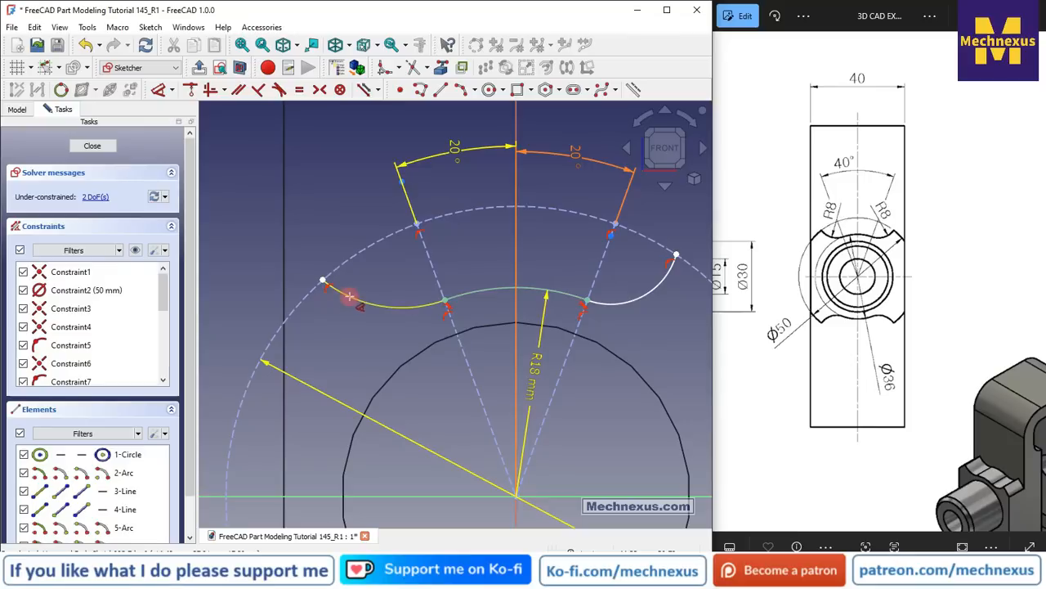
left_click(353, 300)
left_click(387, 265)
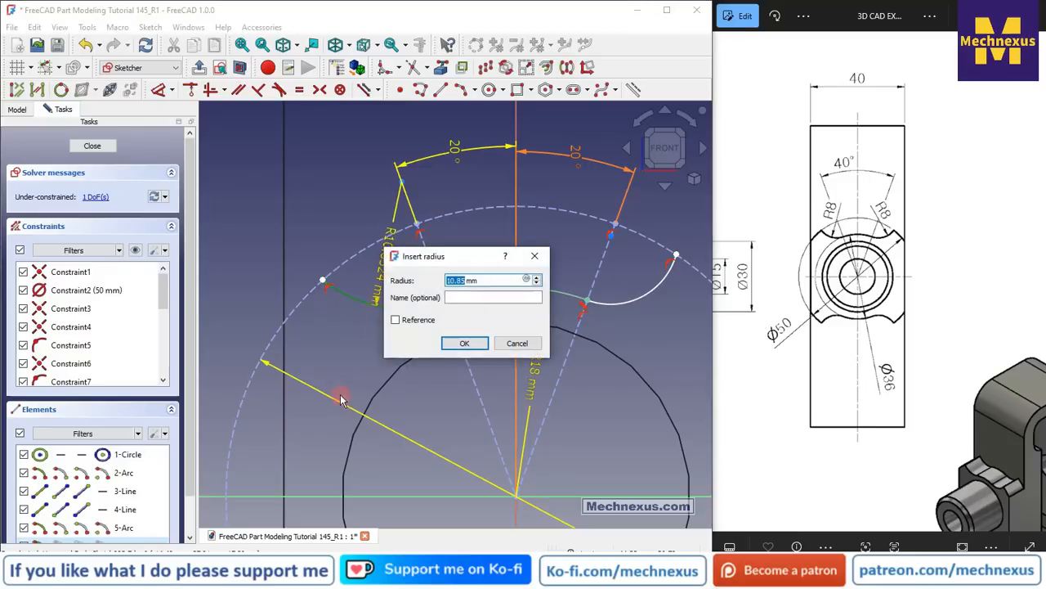
type("8")
key("Return")
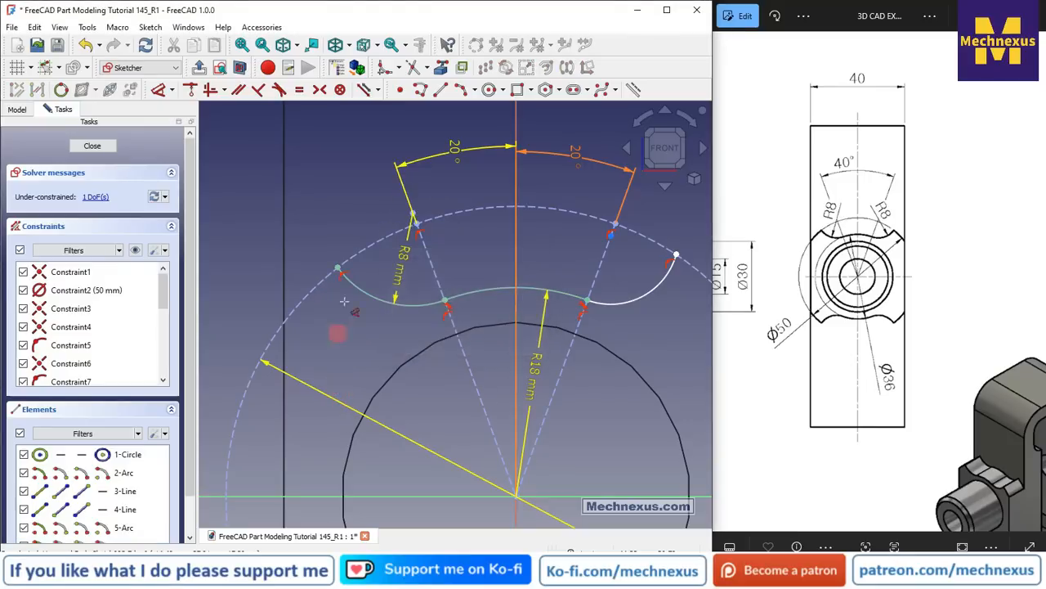
left_click(398, 280)
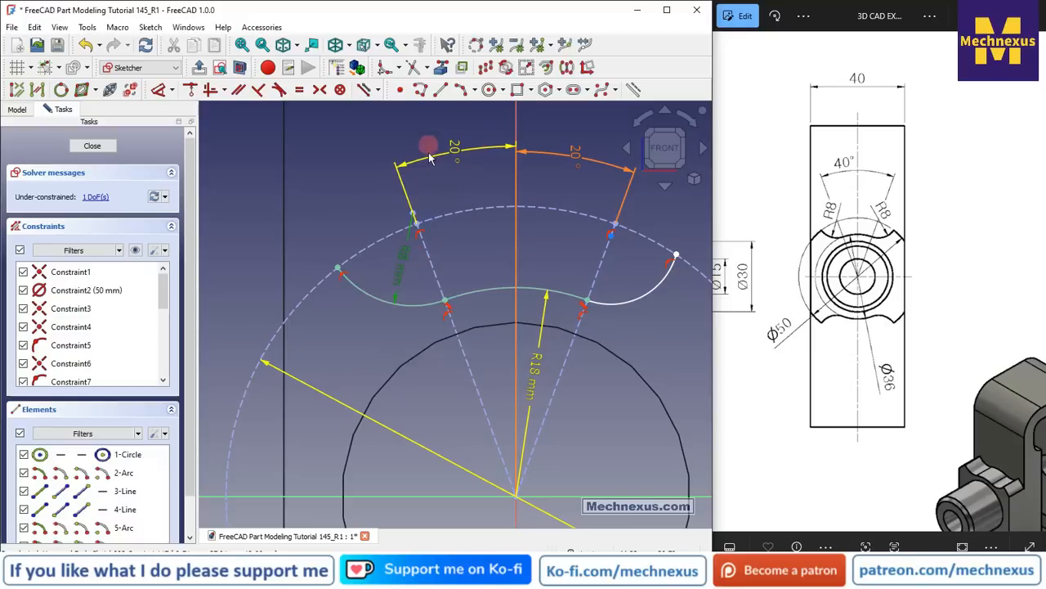
left_click(398, 341)
Apply an equal constraint between the left and right concave arcs.
left_click(406, 309)
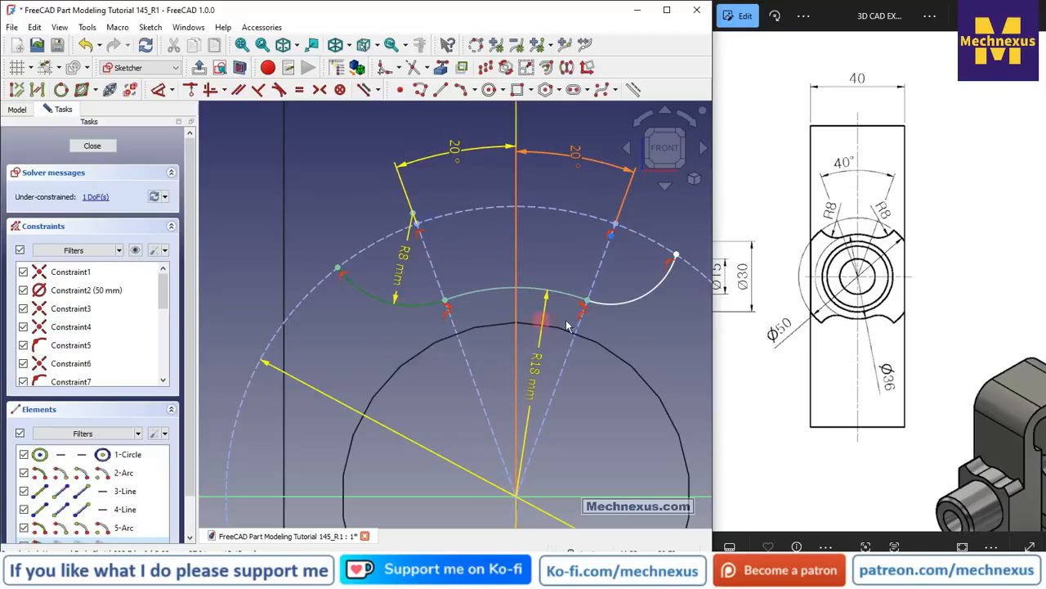
left_click(609, 304)
left_click(299, 89)
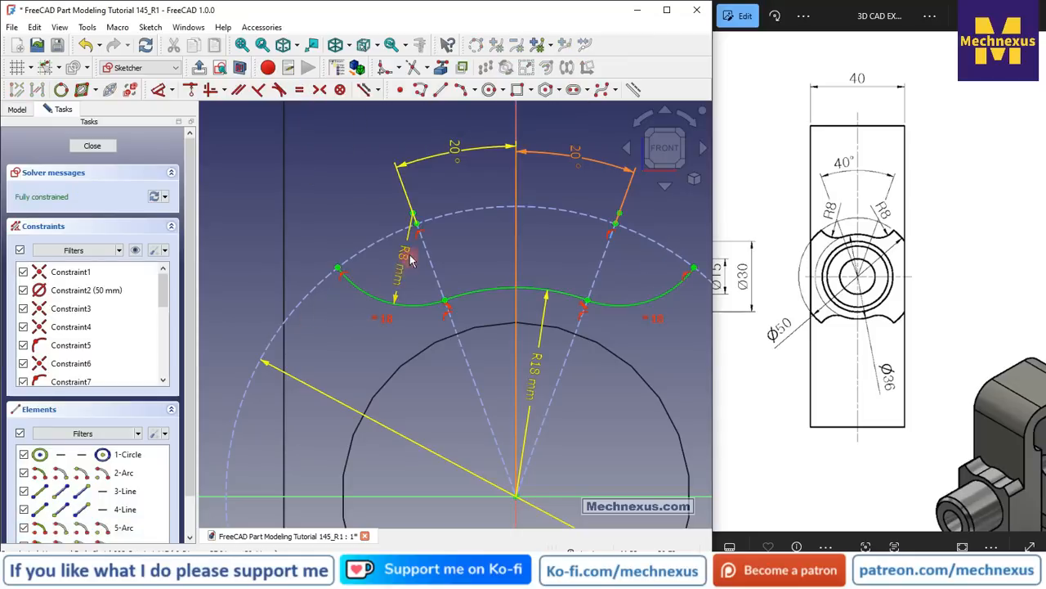
left_click(382, 321)
left_click(605, 344)
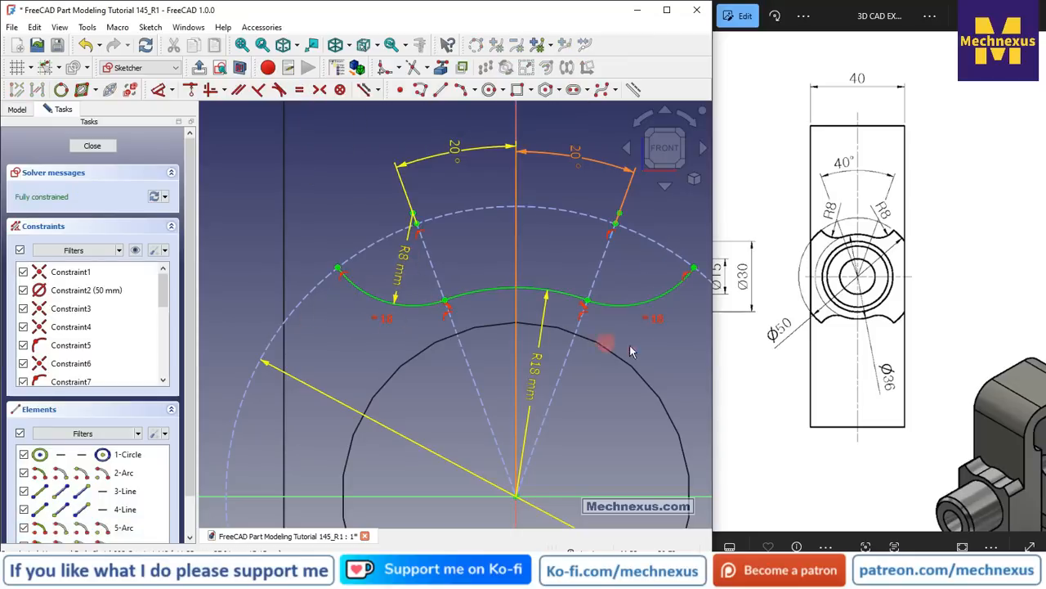
left_click(398, 270)
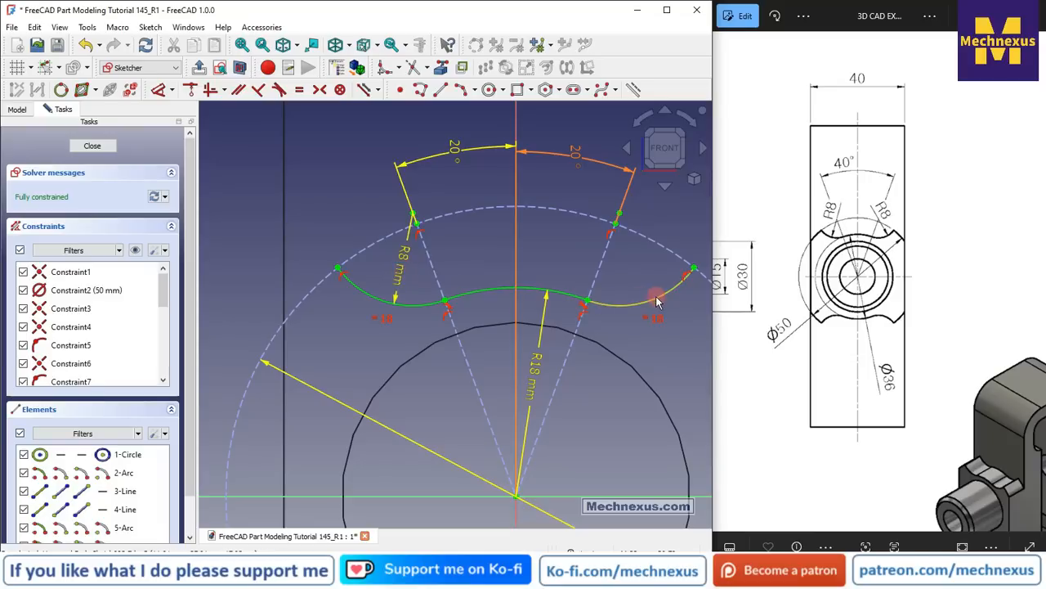
Move the R8 mm dimension label of the left concave arc down below the arc.
scroll(368, 286, "down", 2)
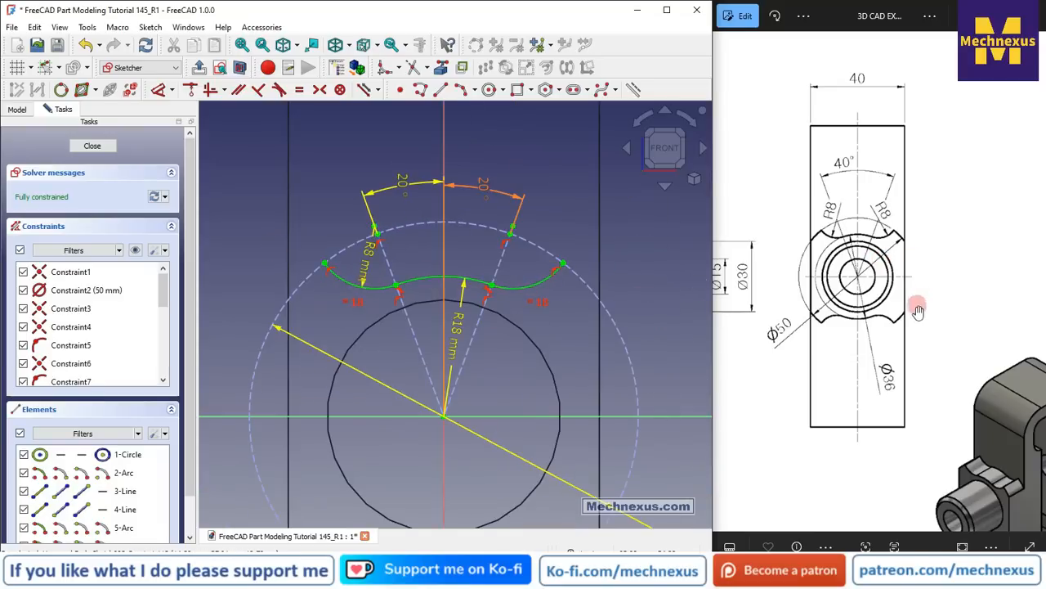
scroll(508, 266, "down", 1)
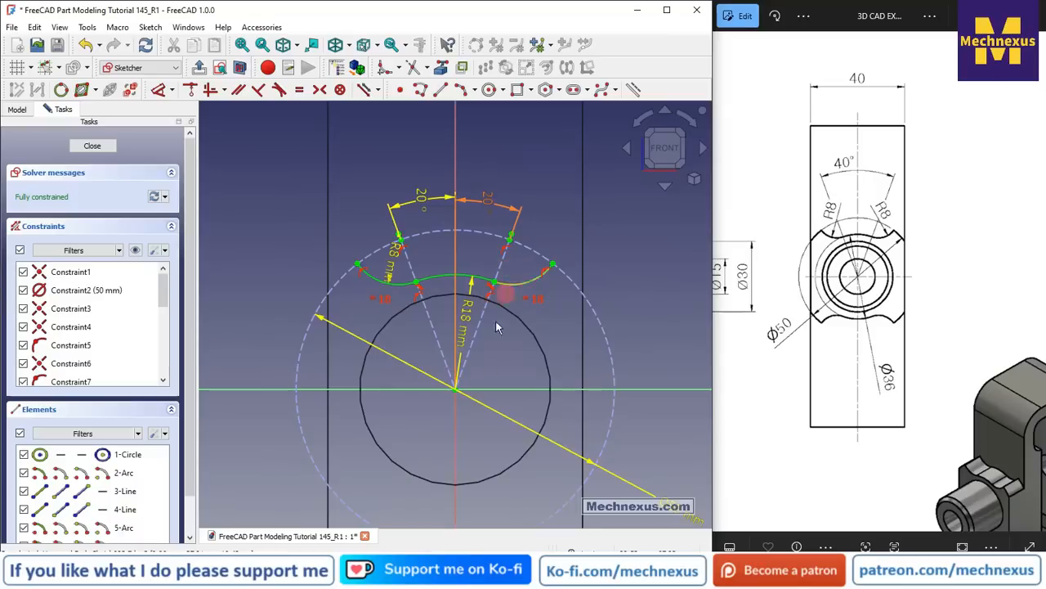
scroll(454, 486, "up", 2)
scroll(422, 223, "down", 3)
scroll(388, 376, "up", 2)
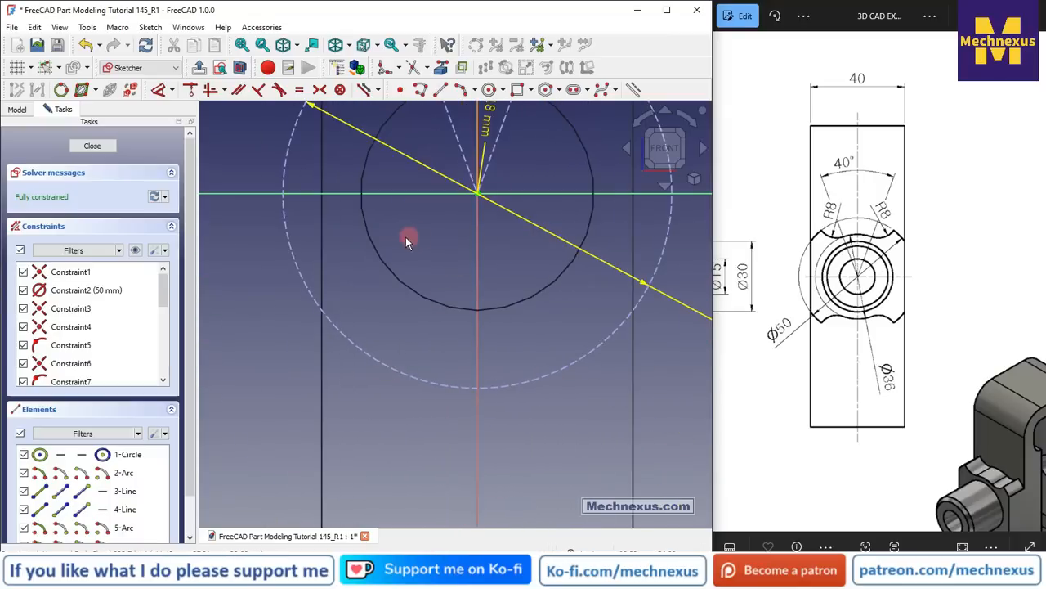
scroll(444, 387, "down", 2)
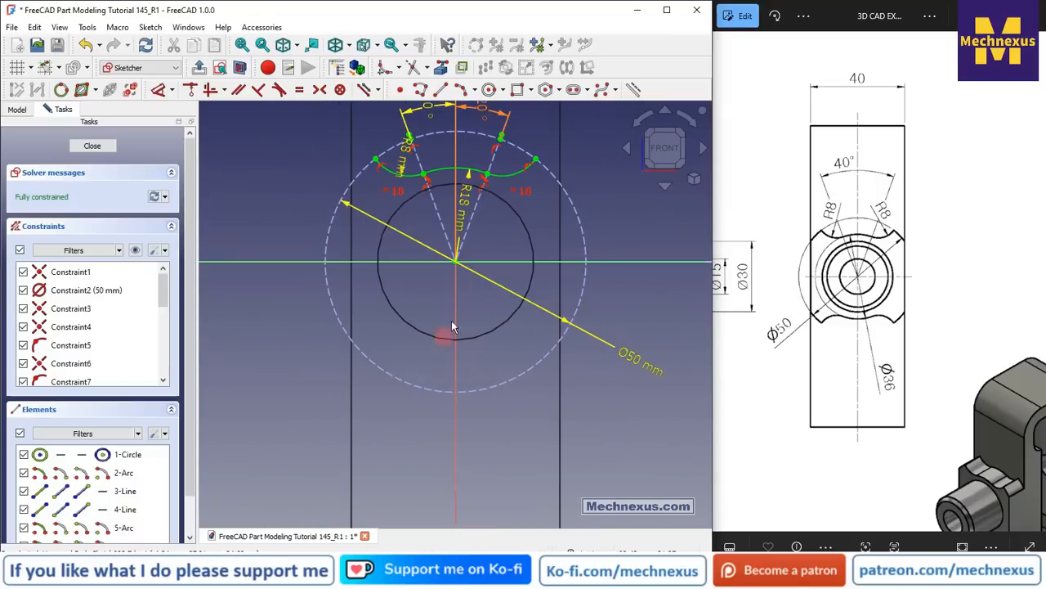
scroll(411, 168, "up", 3)
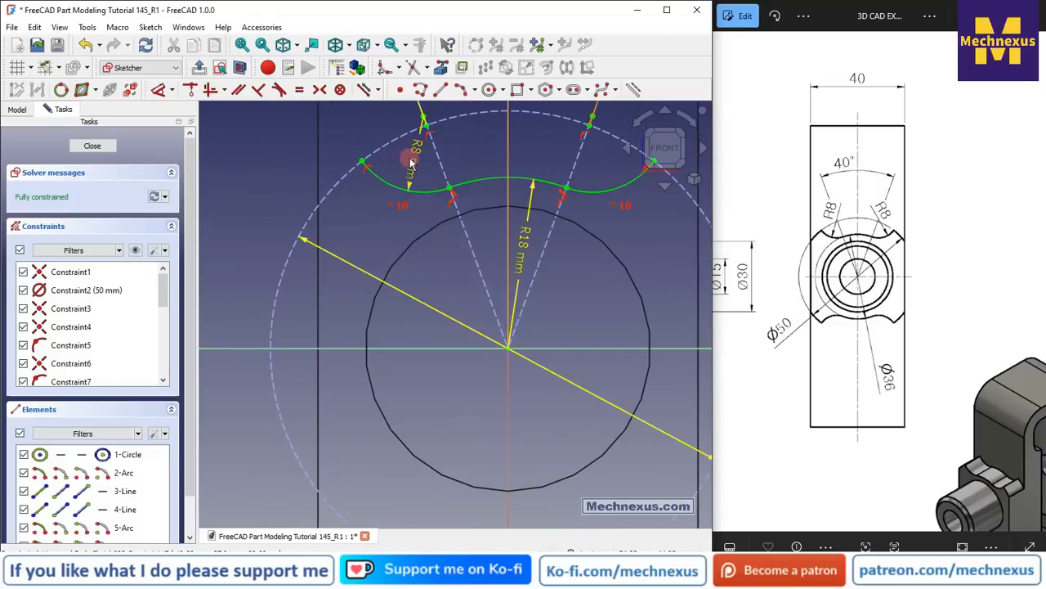
left_click_drag(412, 161, 393, 243)
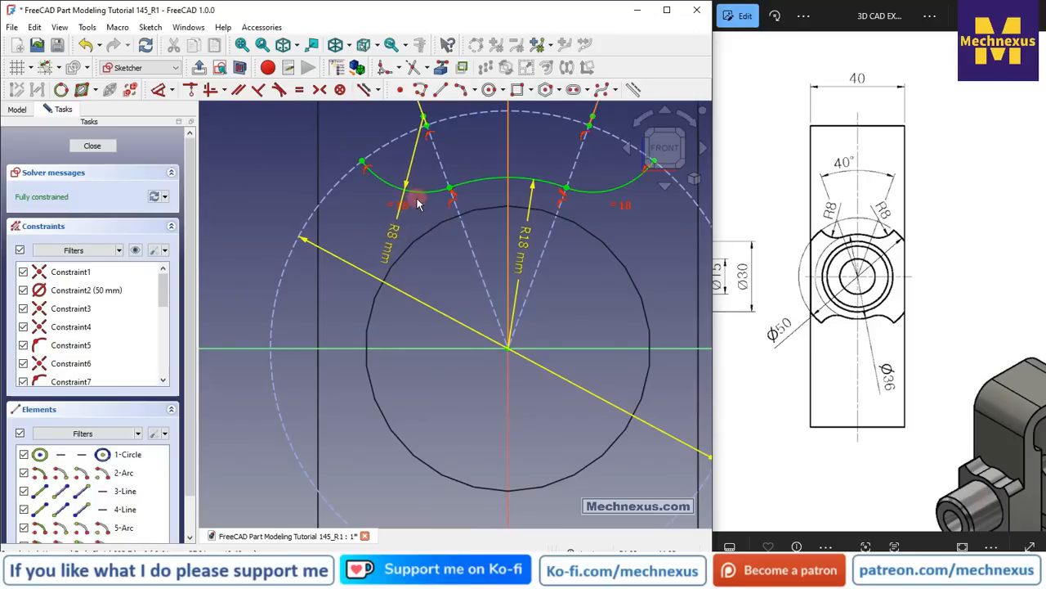
Mirror the 18 mm arc and both concave arcs about the sketch origin with Symmetry, keeping the originals.
left_click(473, 181)
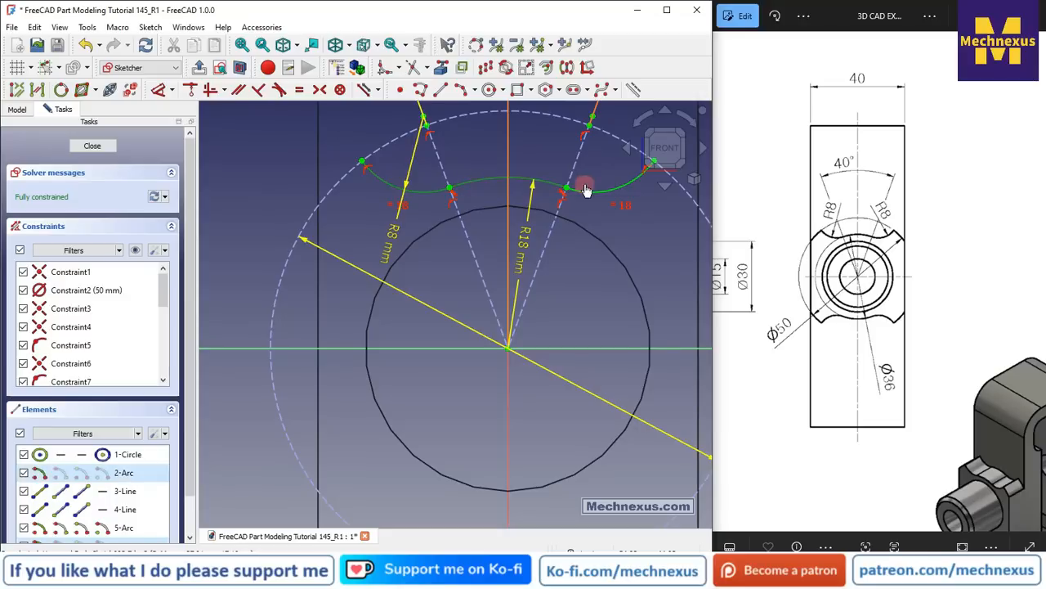
left_click(594, 193)
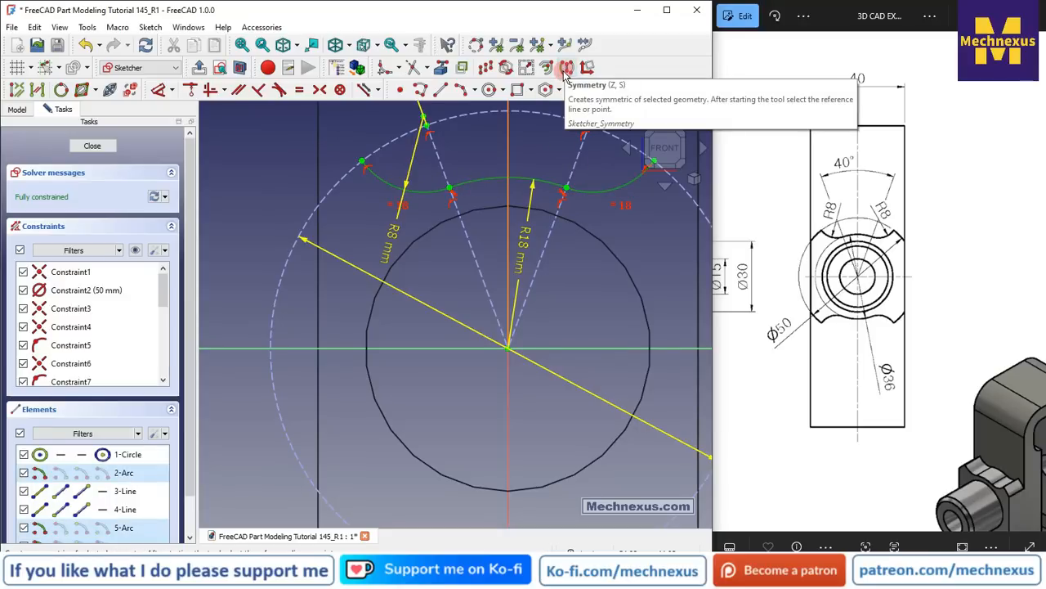
left_click(566, 69)
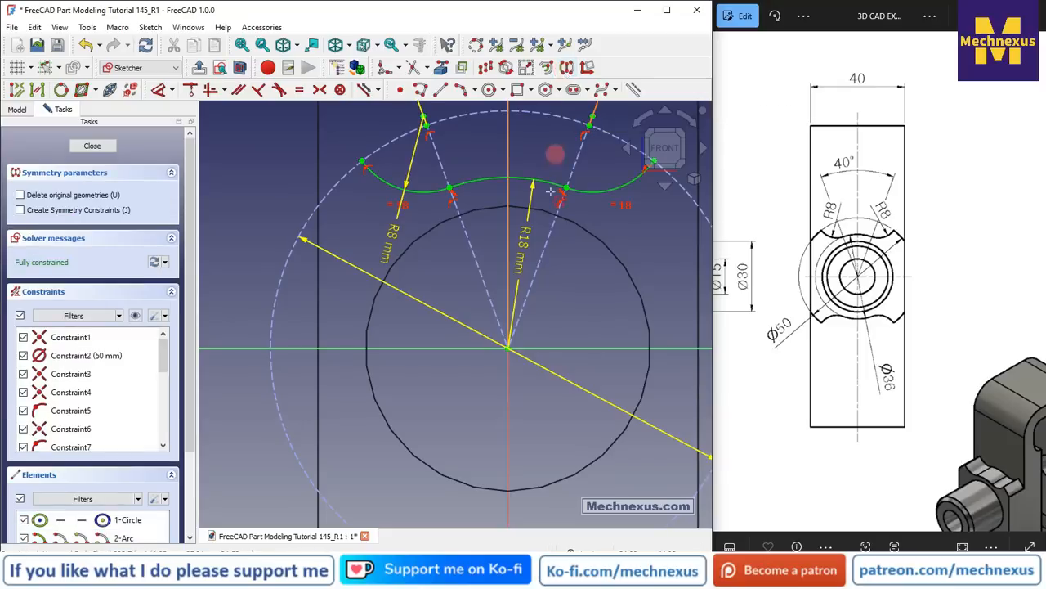
scroll(509, 349, "down", 2)
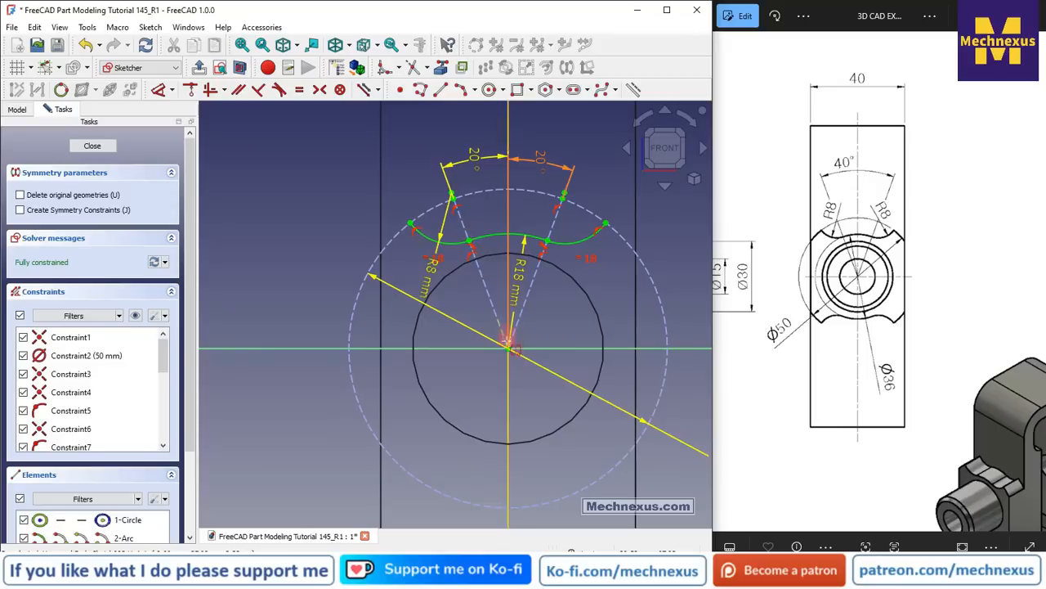
left_click(509, 350)
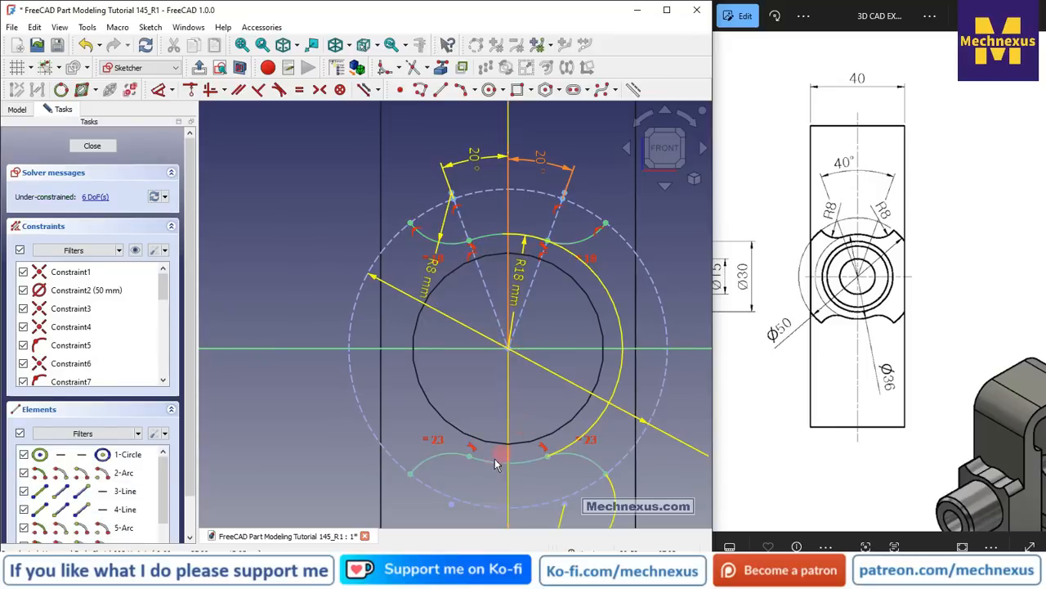
scroll(475, 474, "up", 1)
middle_click_drag(454, 472, 434, 435)
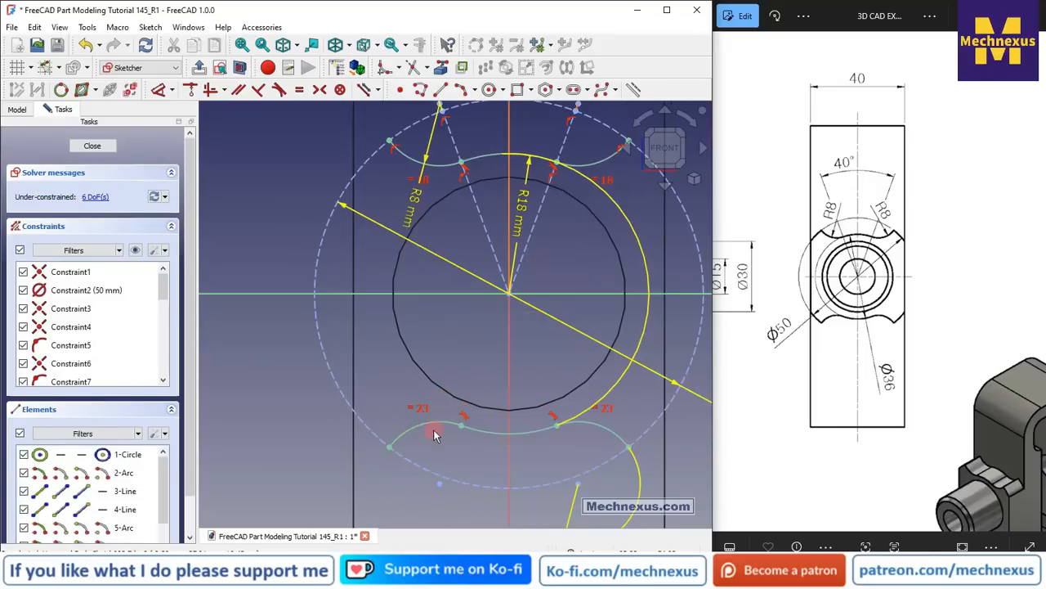
Pull on the mirrored lower arcs to test them and delete all three.
left_click_drag(433, 421, 442, 435)
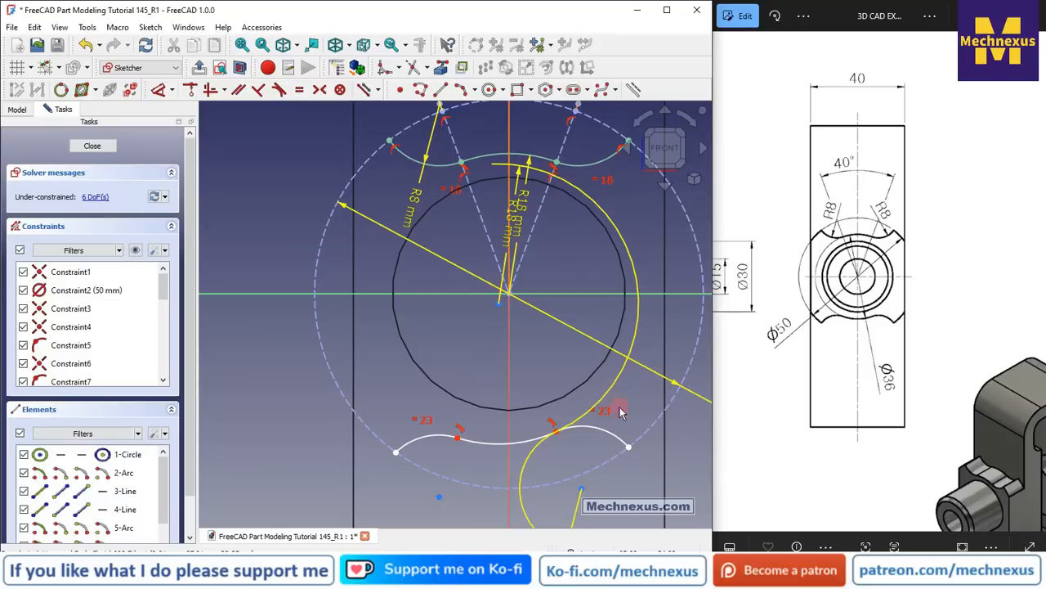
left_click(609, 434)
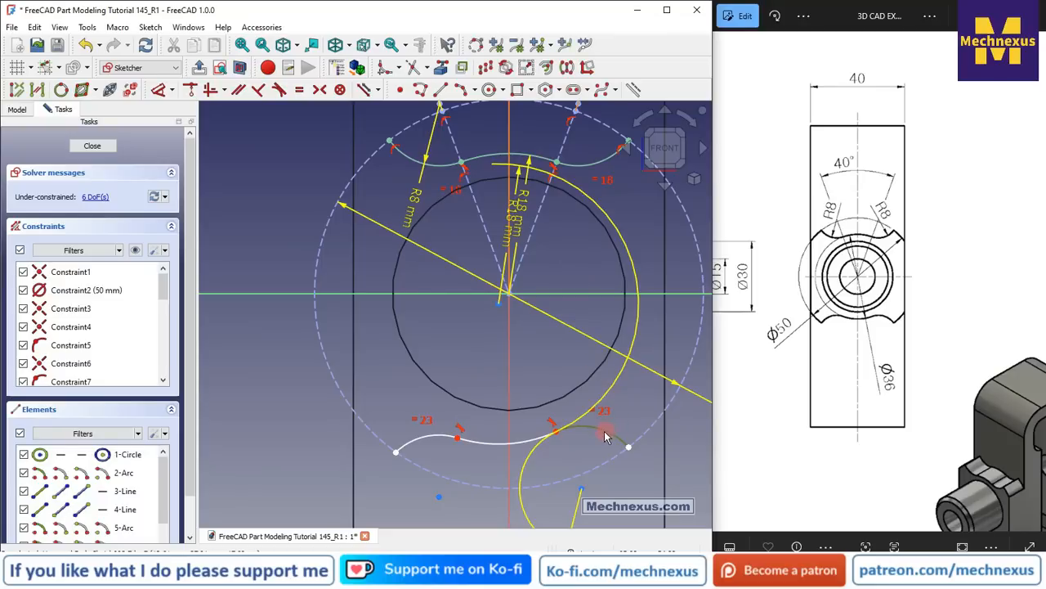
left_click(605, 435)
left_click(546, 438)
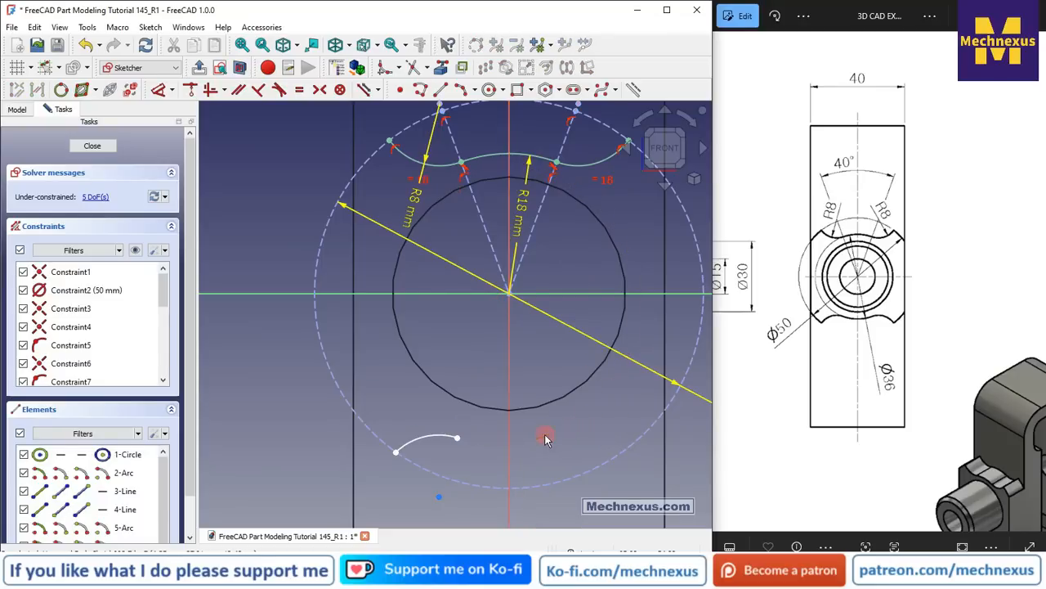
left_click(443, 434)
scroll(462, 312, "down", 2)
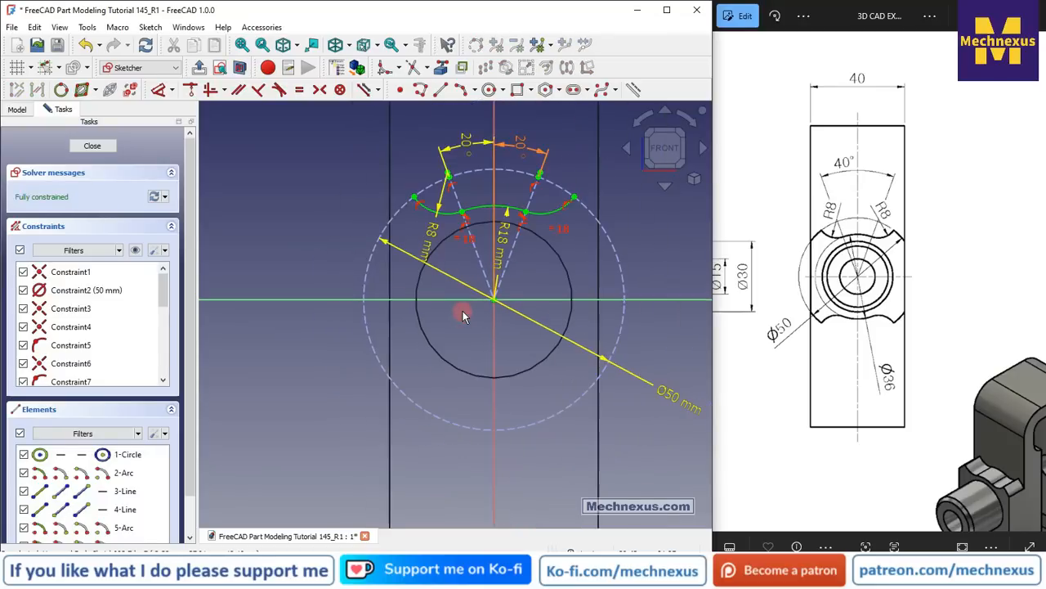
scroll(485, 210, "up", 2)
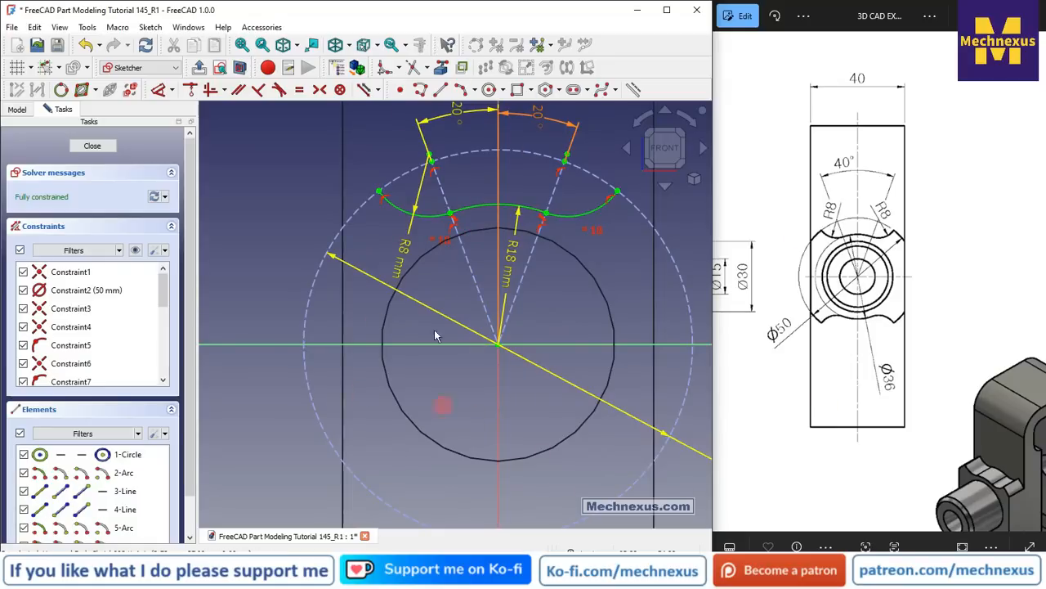
scroll(435, 336, "down", 1)
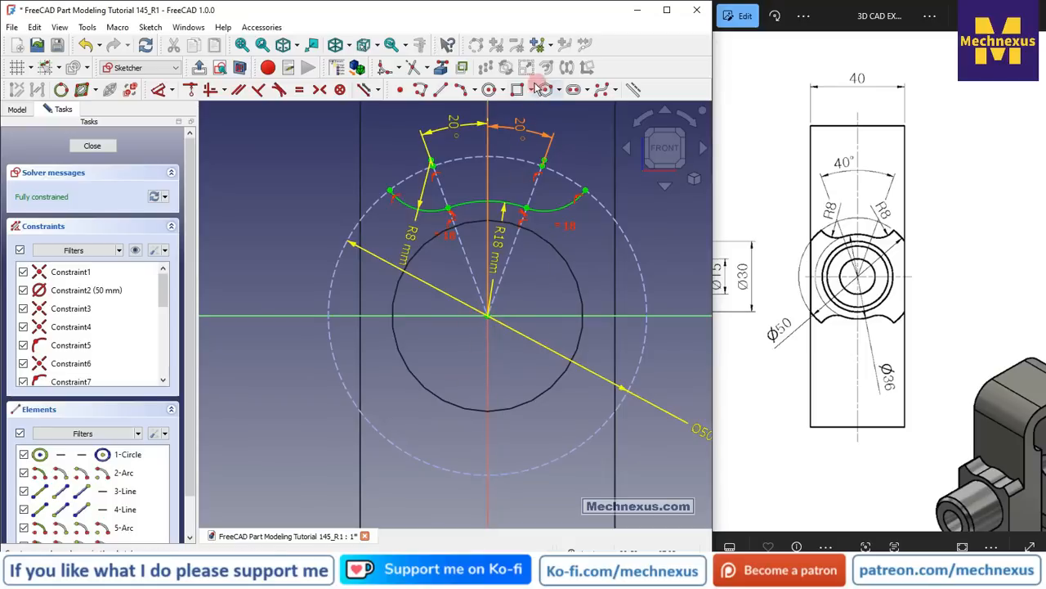
left_click(568, 69)
left_click(386, 167)
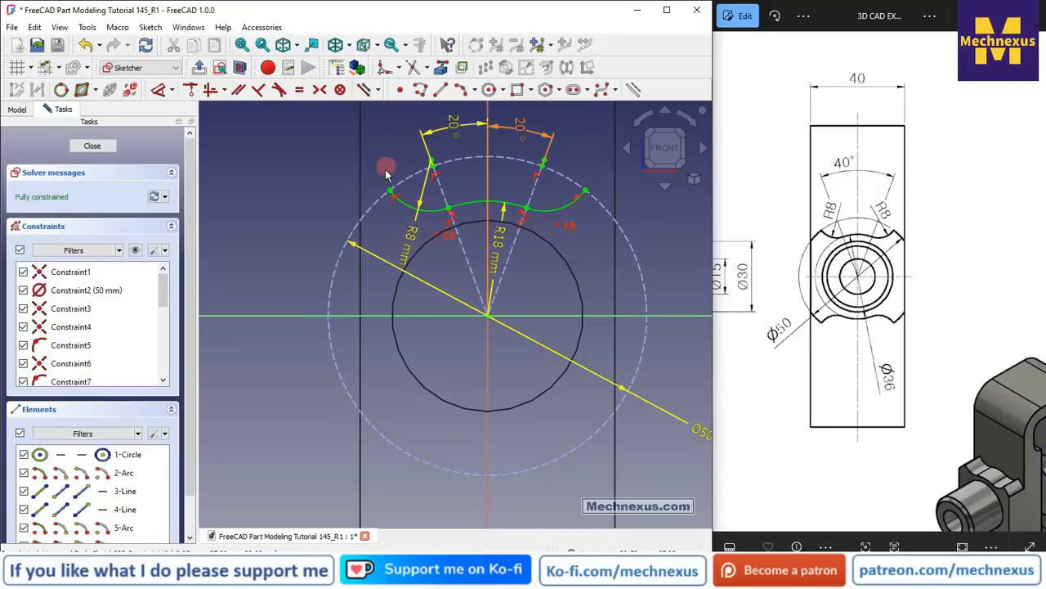
Draw a three-point arc across the vertical axis, between the inner circle and the lower part of the 50 mm construction circle.
scroll(462, 477, "up", 3)
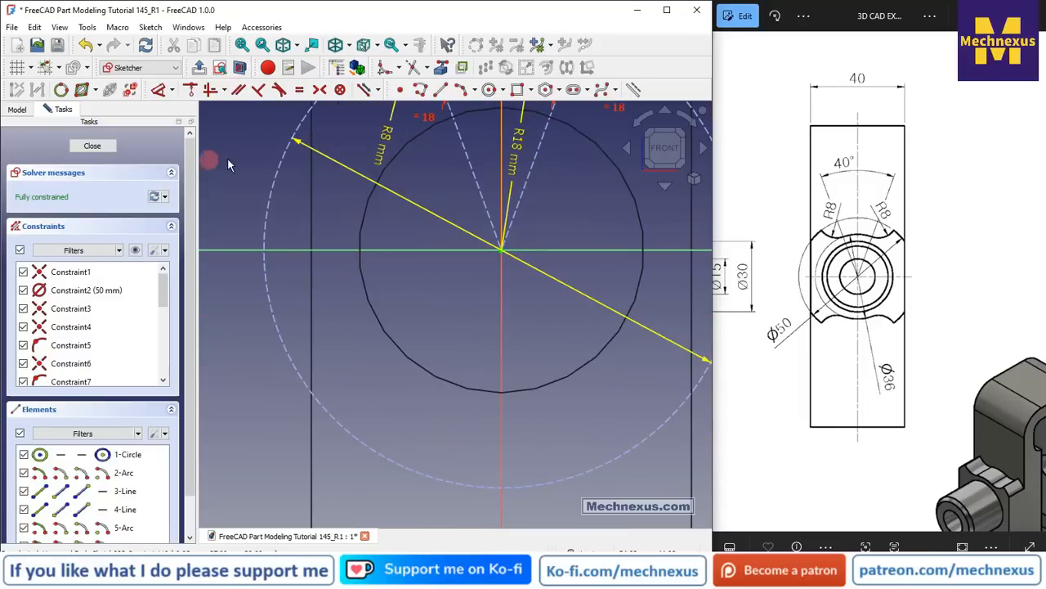
left_click(465, 89)
scroll(464, 286, "down", 2)
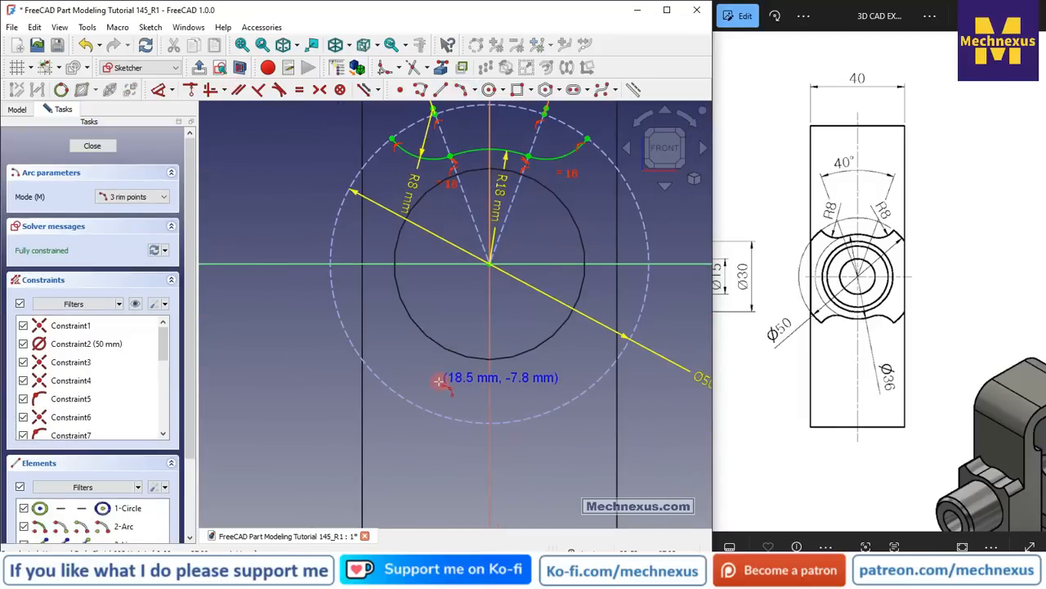
left_click(439, 378)
left_click(569, 371)
left_click(529, 397)
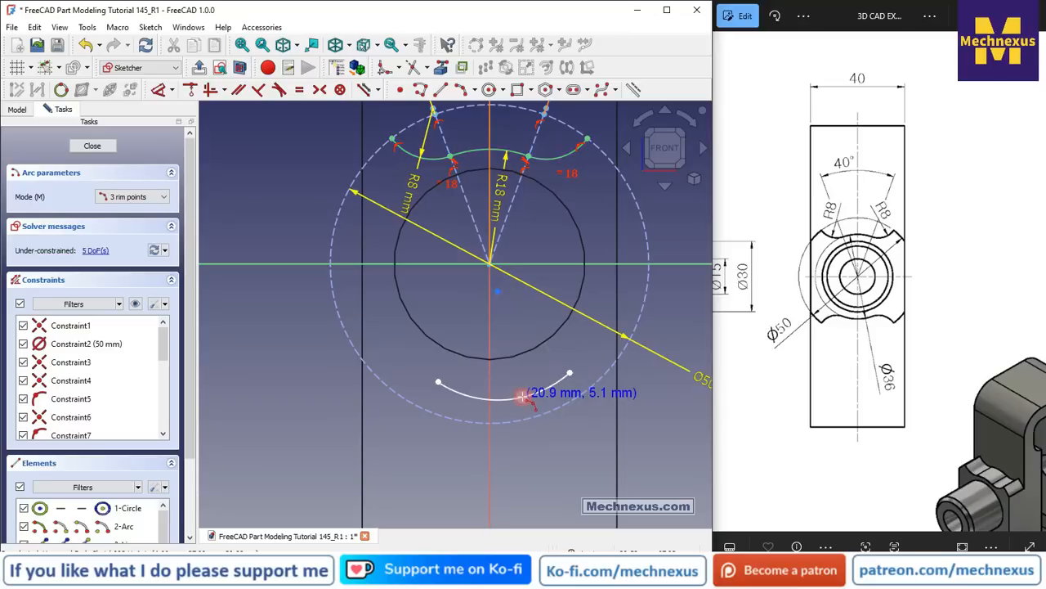
scroll(500, 311, "up", 3)
right_click(497, 270)
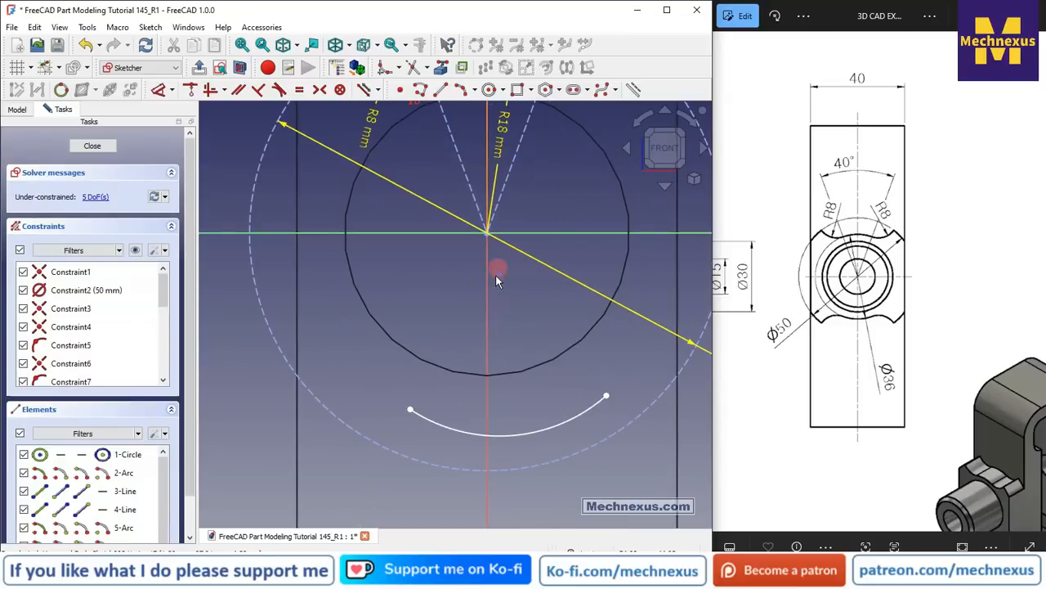
Make the lower arc's centre coincident with the sketch origin and reposition its left endpoint.
left_click(486, 234)
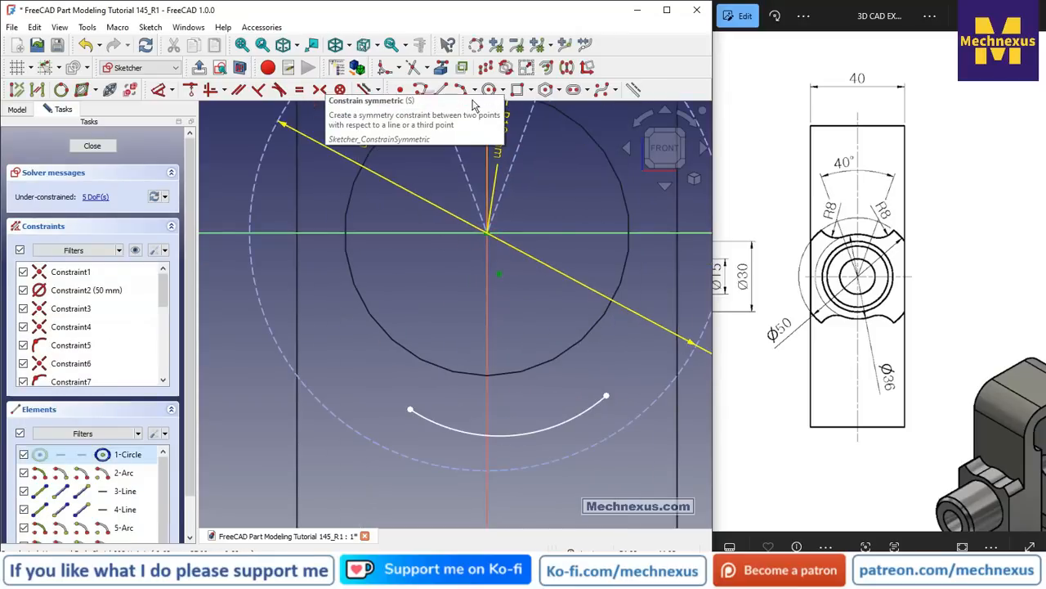
left_click(192, 90)
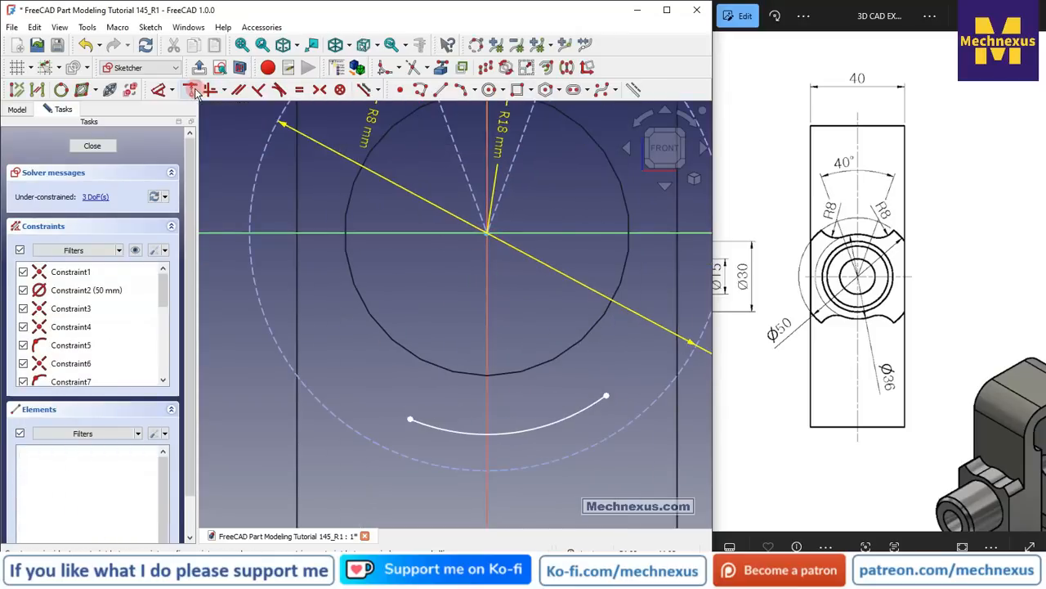
scroll(410, 301, "down", 2)
scroll(401, 390, "up", 1)
left_click_drag(412, 385, 399, 357)
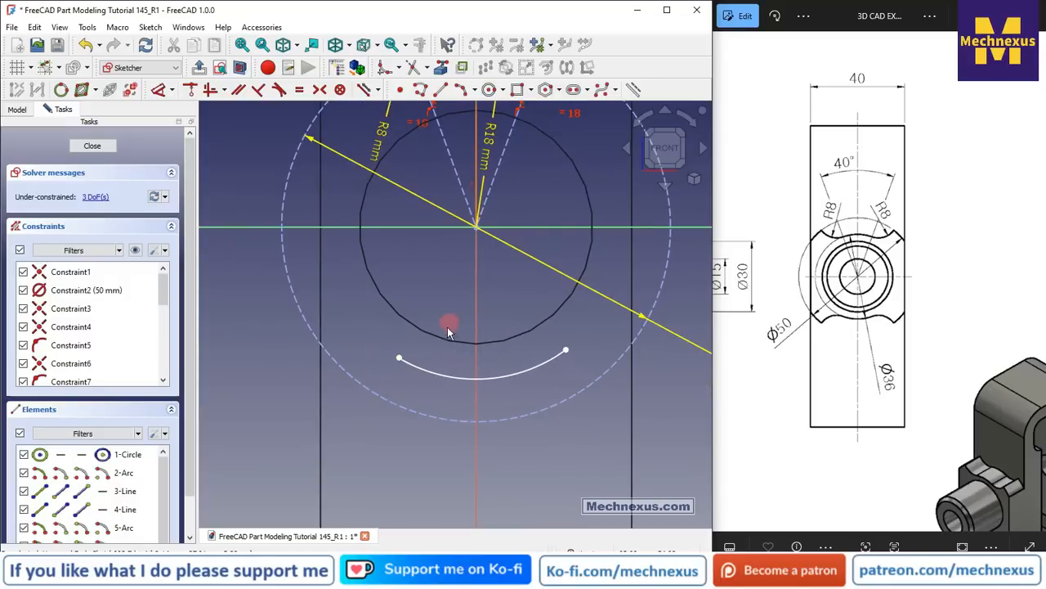
Draw two lines from the origin, one about 47 mm down-left and one down-right, both ending beyond the 50 mm circle.
scroll(448, 327, "down", 2)
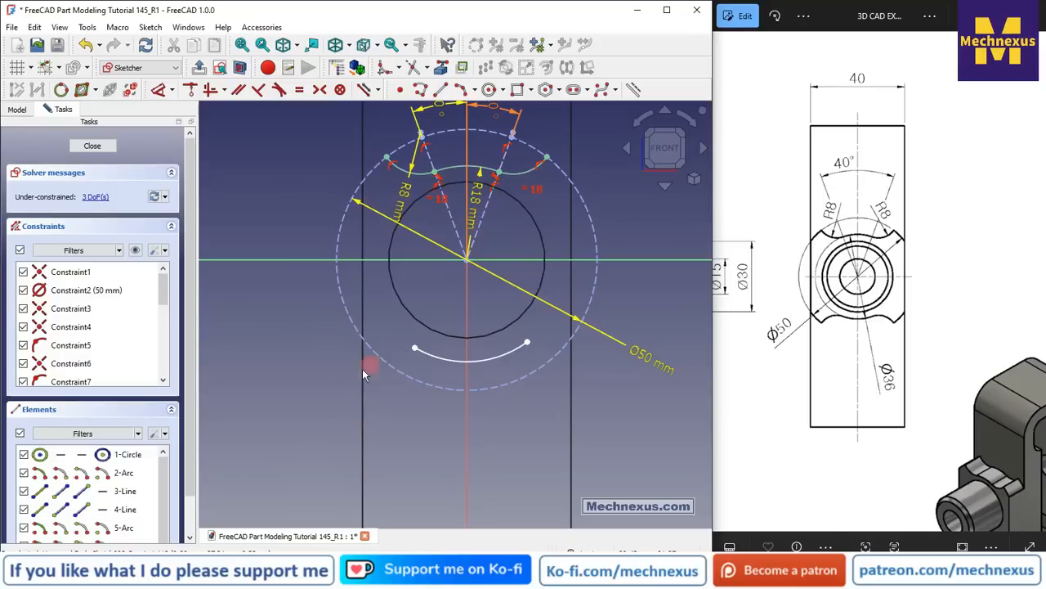
scroll(434, 245, "down", 1)
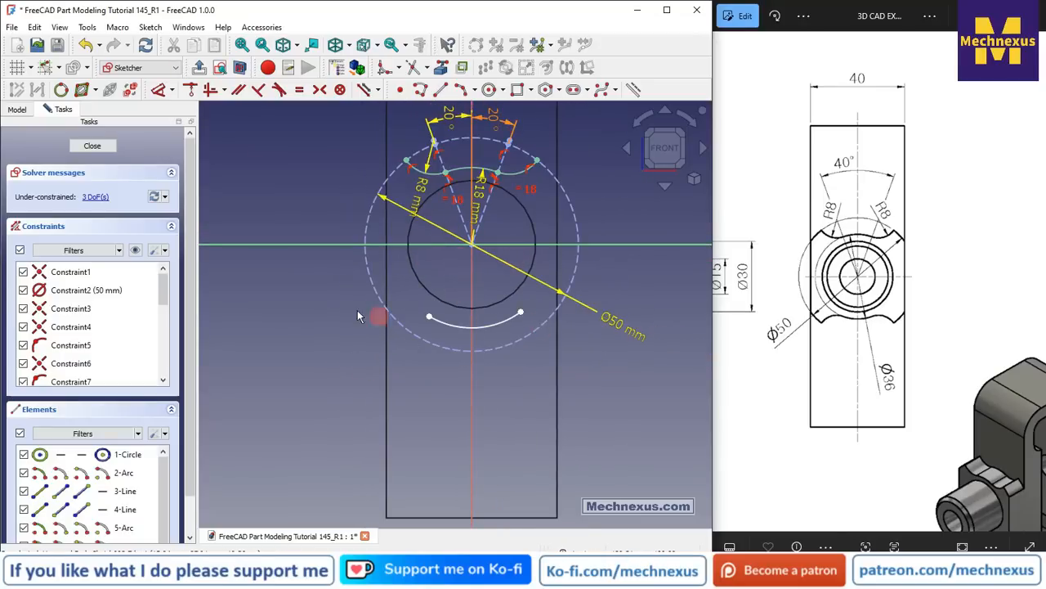
scroll(357, 316, "up", 1)
left_click(438, 90)
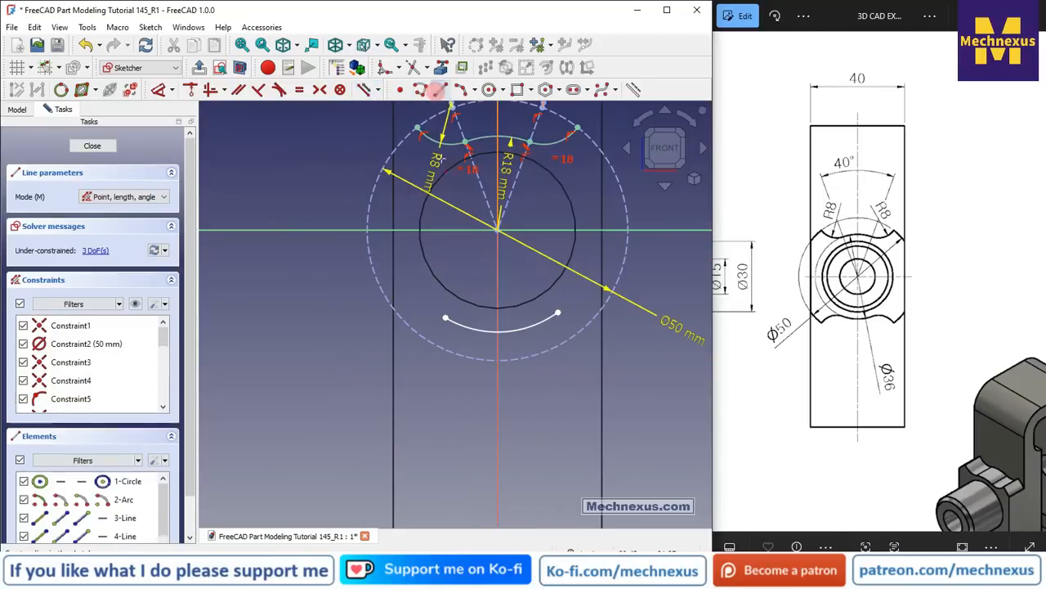
left_click(497, 231)
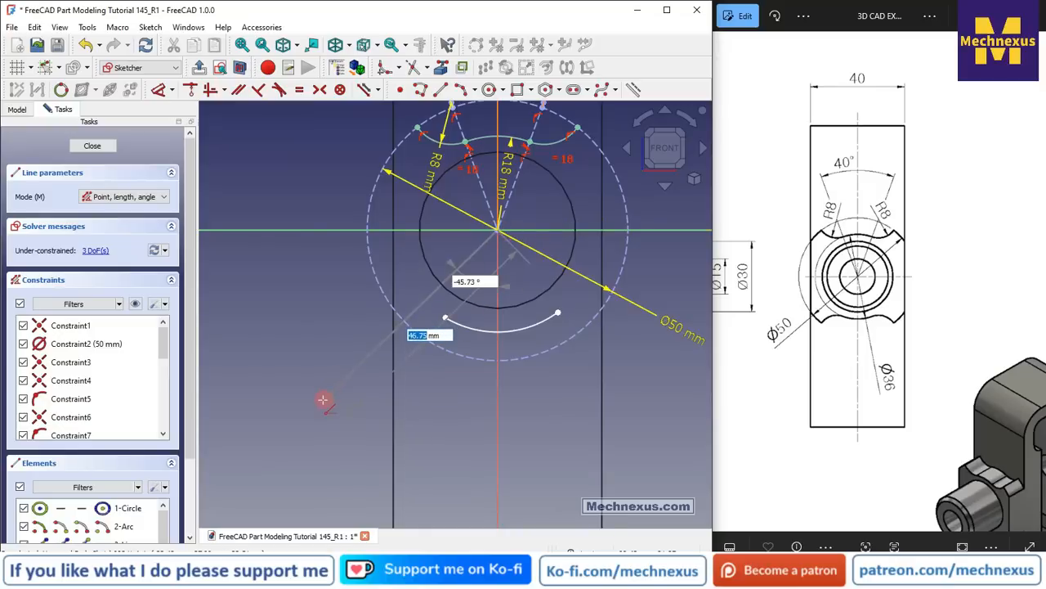
left_click(323, 400)
left_click(497, 230)
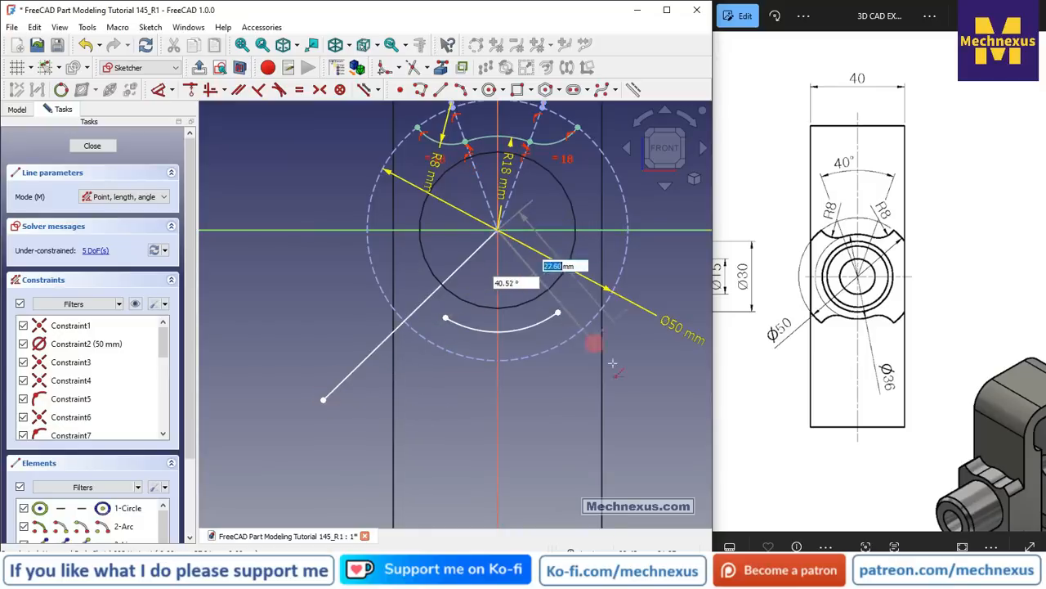
left_click(653, 392)
right_click(489, 370)
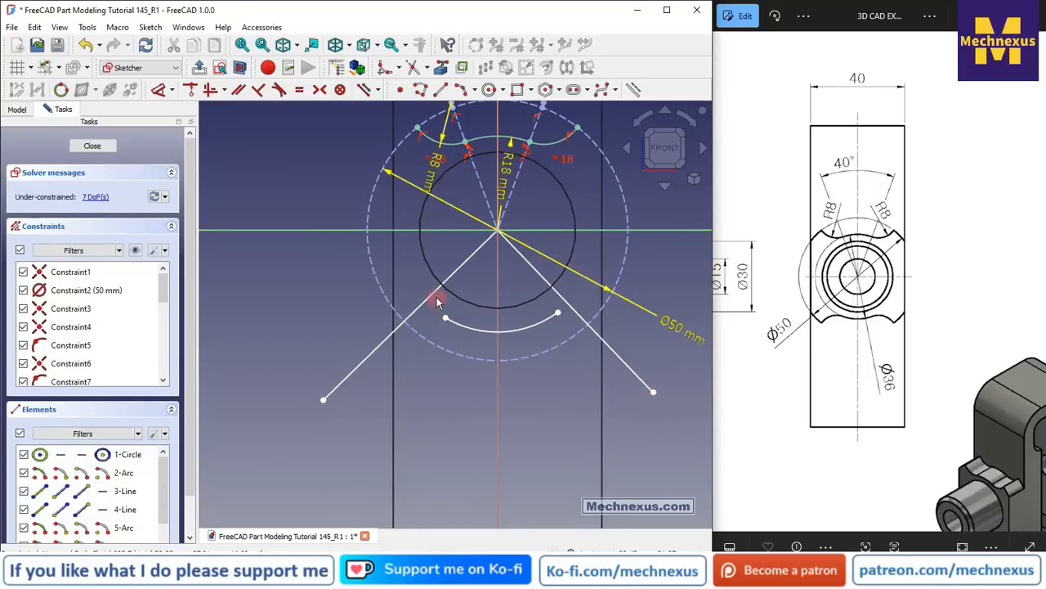
Convert the two lower diagonal lines to construction geometry.
left_click(436, 301)
left_click(563, 301)
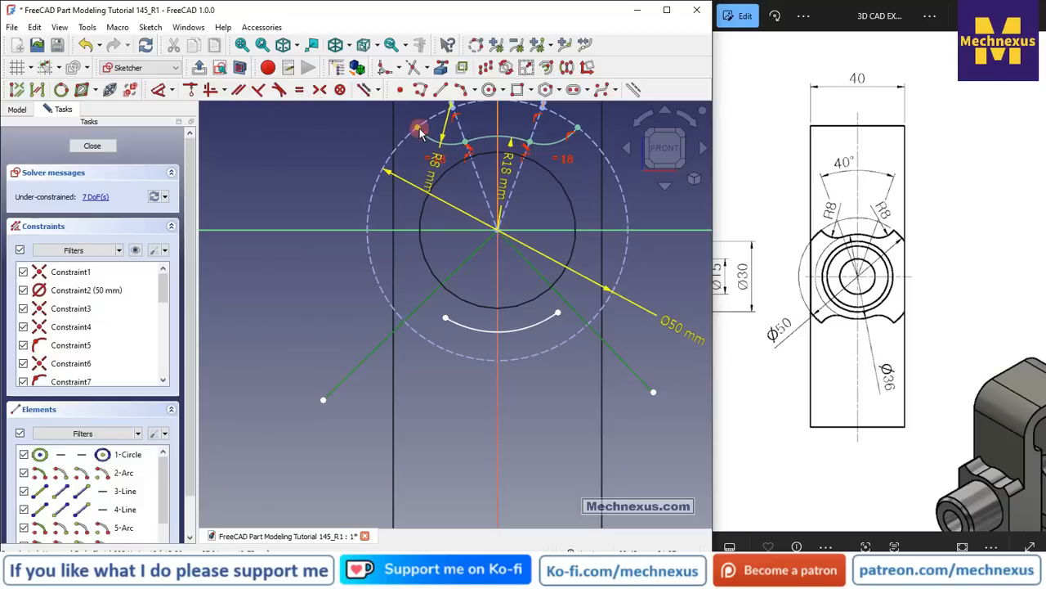
left_click(632, 89)
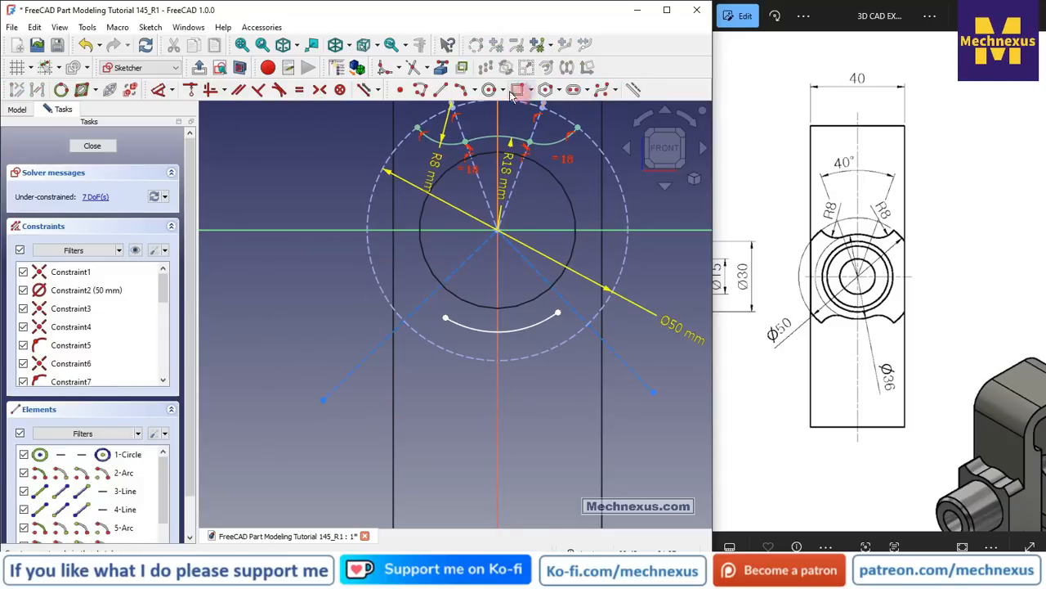
Trim the two lower diagonal construction lines where they extend beyond the 50 mm construction circle.
left_click(413, 66)
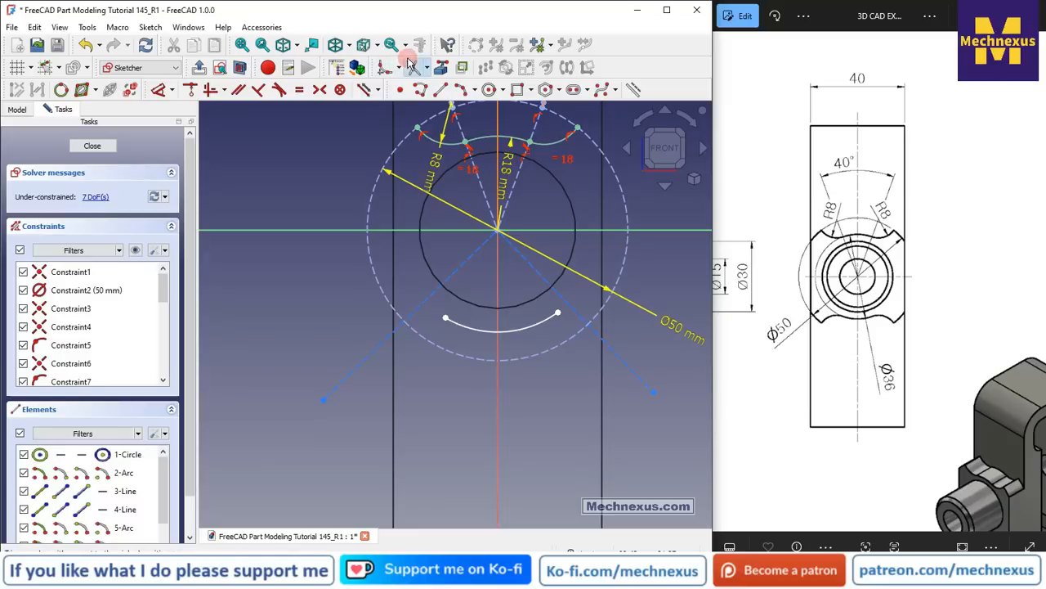
left_click(360, 365)
left_click(642, 380)
Constrain the lower arc's left and right endpoints onto the two lower diagonal construction lines.
scroll(443, 299, "up", 4)
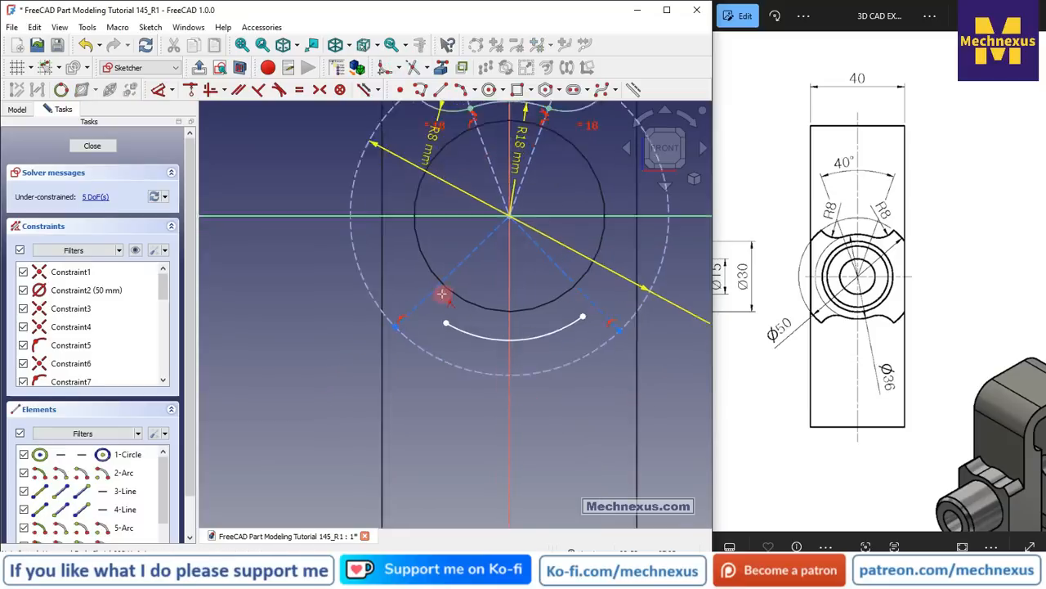
left_click(418, 304)
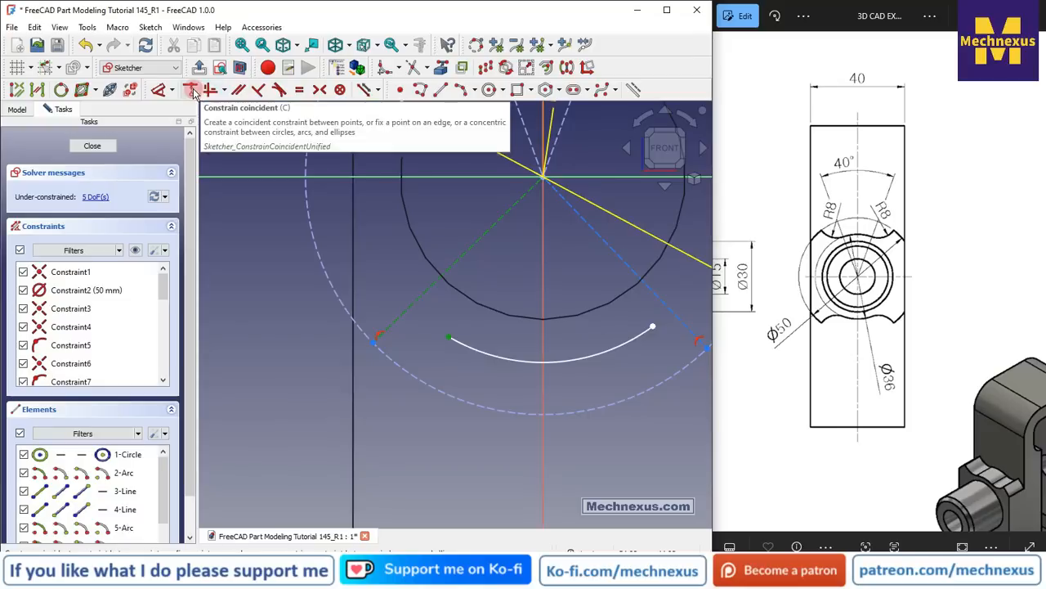
left_click(214, 92)
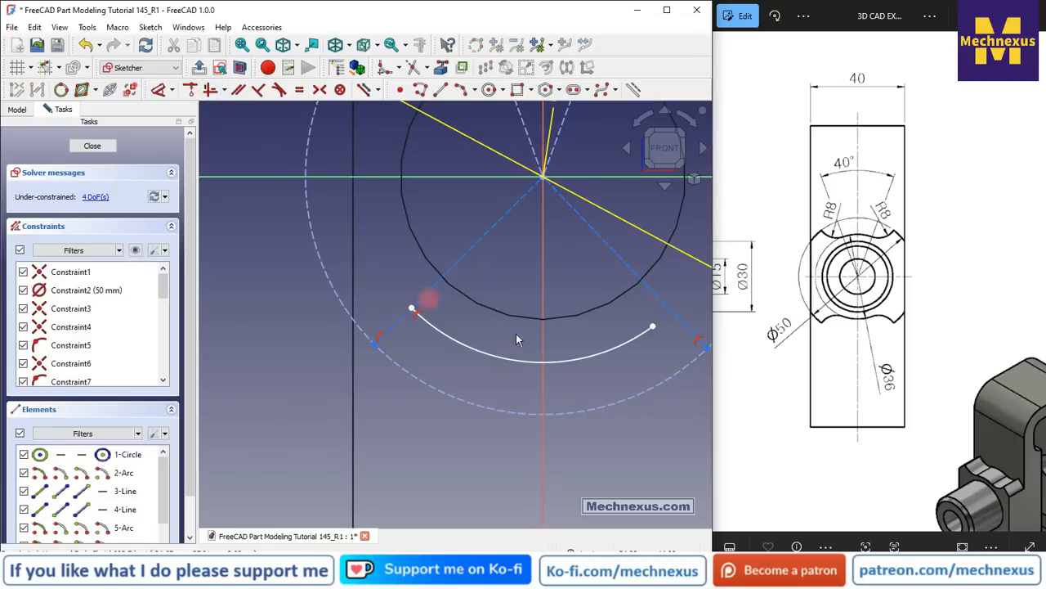
left_click(678, 320)
left_click(214, 89)
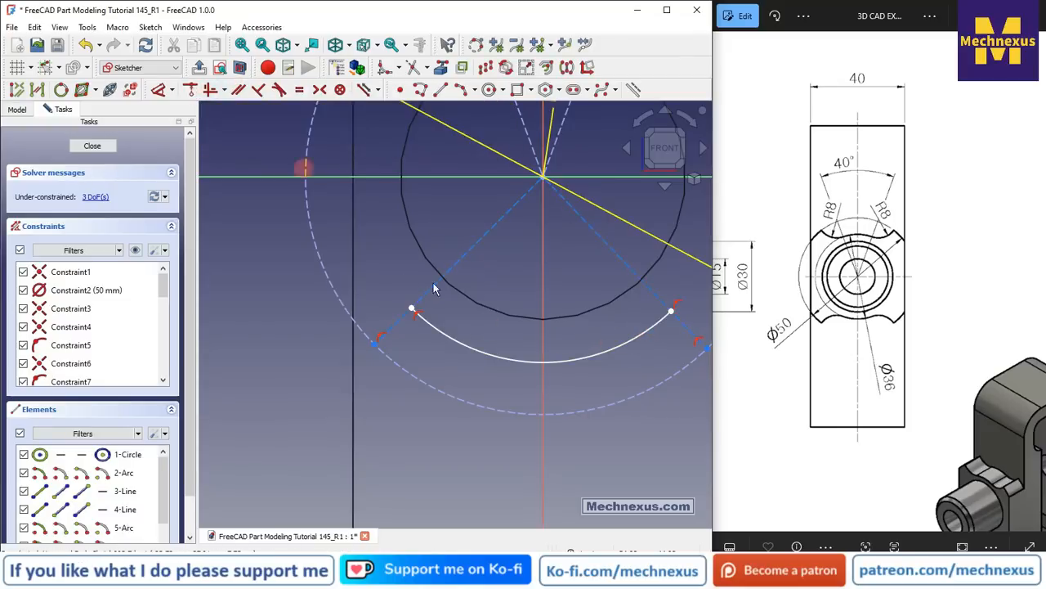
Place an angle dimension between the lower-left construction line and the vertical axis, below the 50 mm circle.
scroll(428, 450, "down", 3)
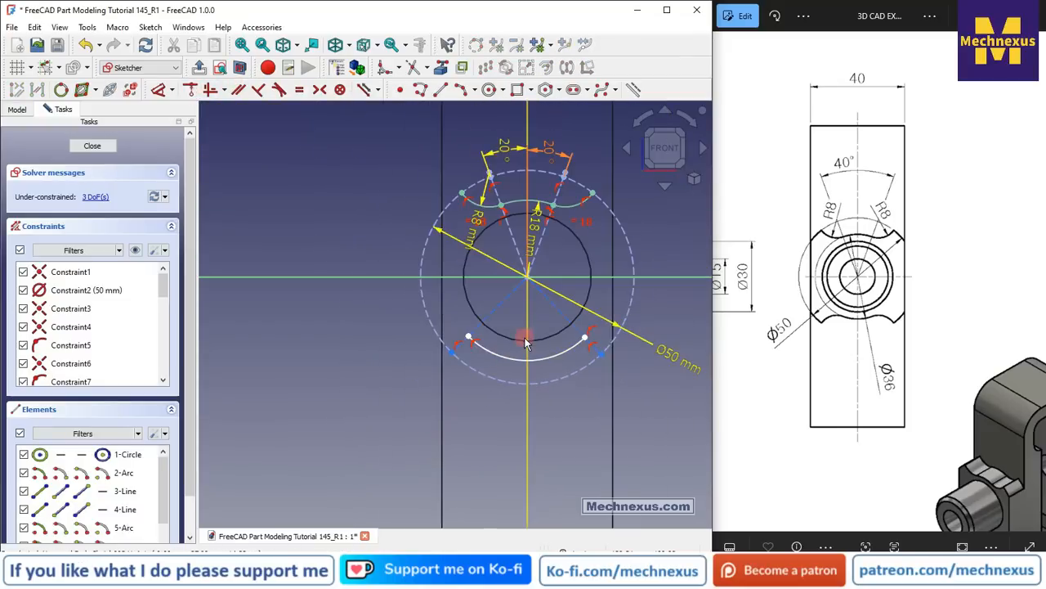
scroll(462, 372, "up", 3)
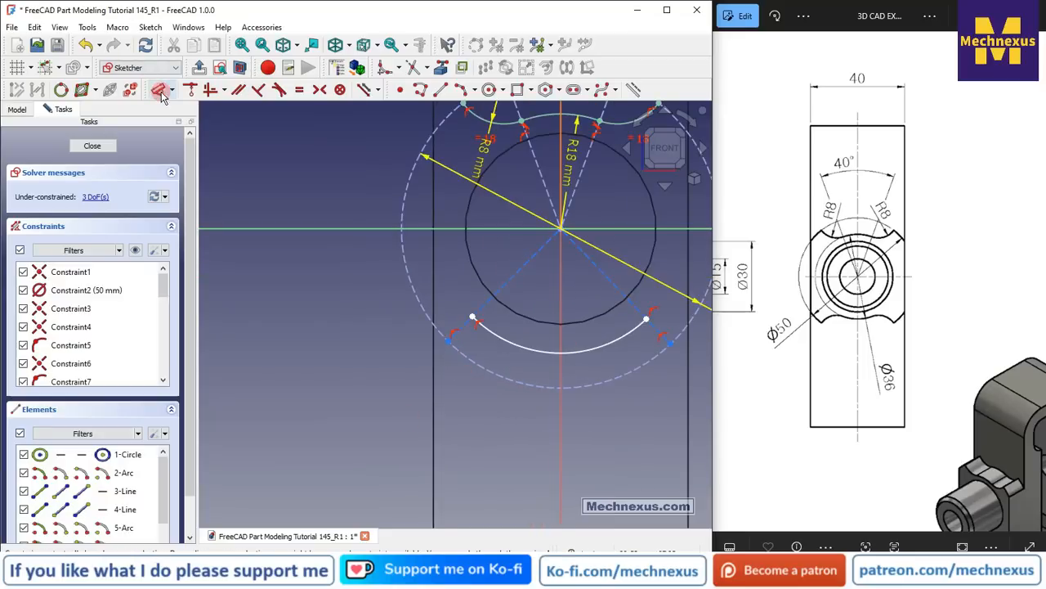
left_click(158, 90)
left_click(525, 274)
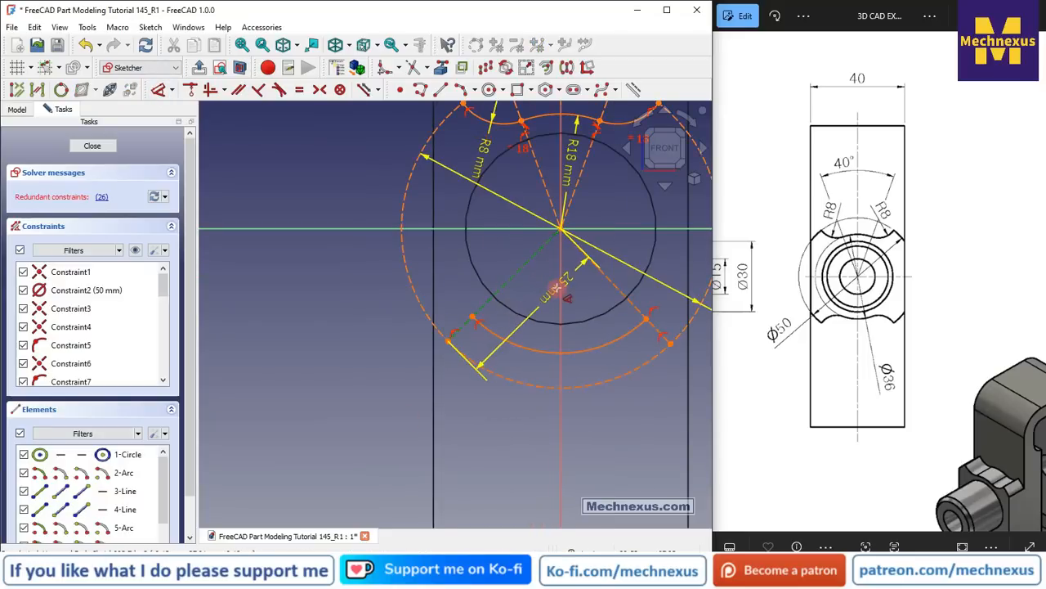
left_click(562, 339)
left_click(562, 338)
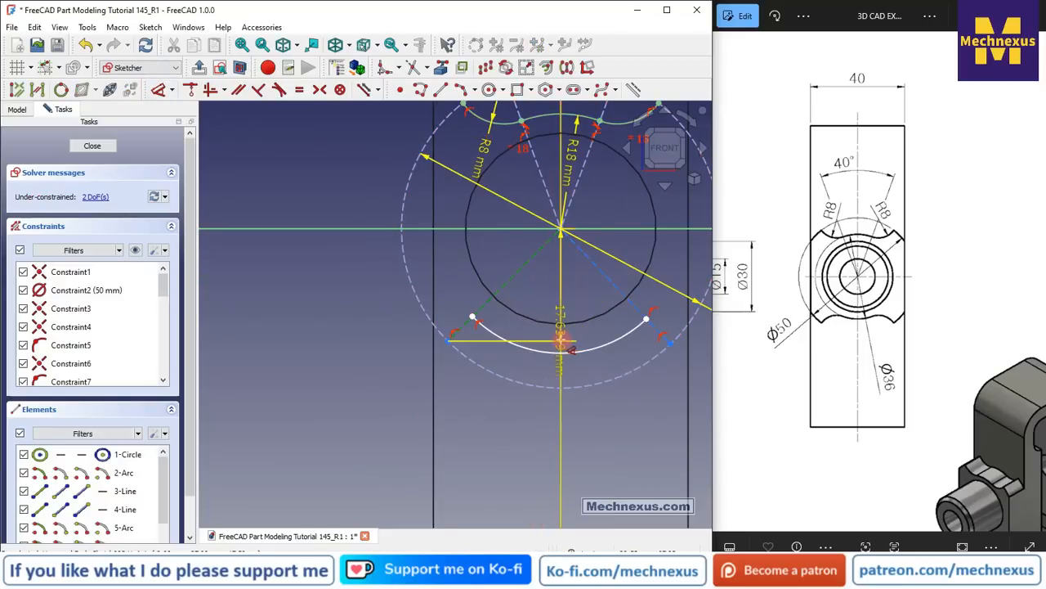
left_click(514, 427)
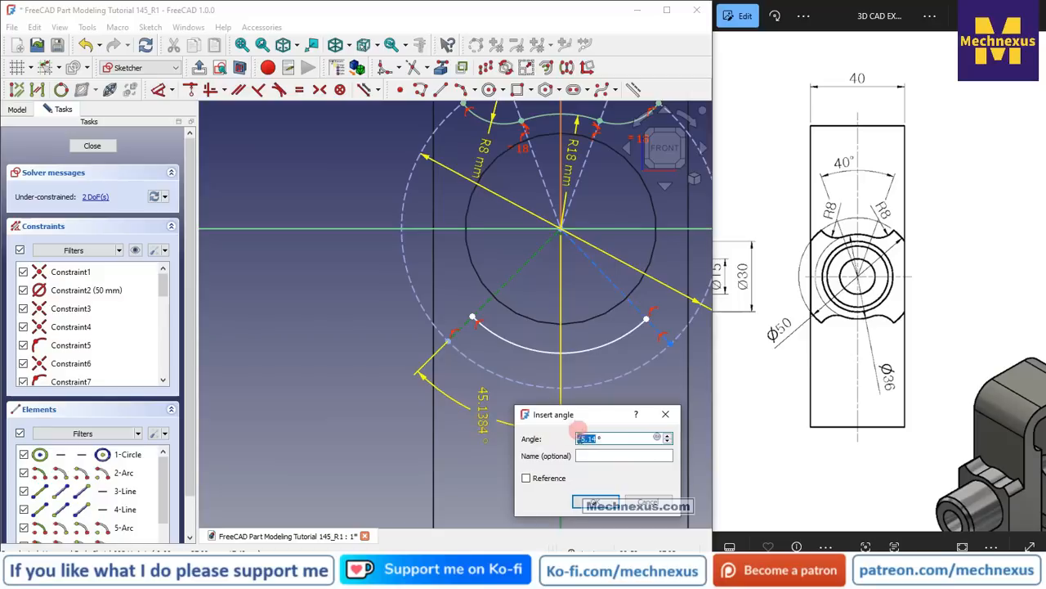
Drive the lower-left line's angle with the expression Constraints.A20.
left_click(659, 439)
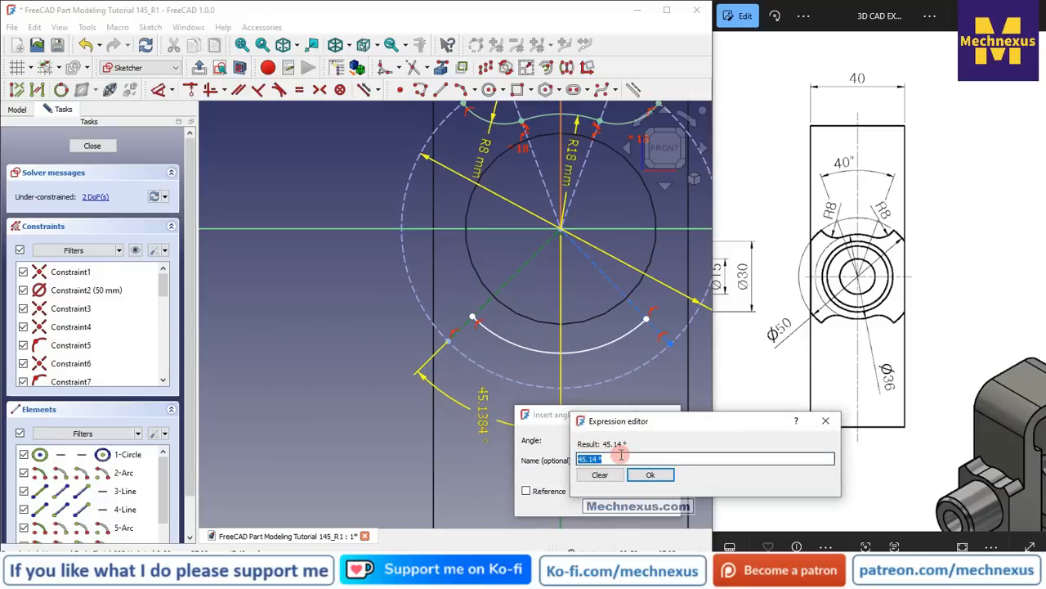
type("Co")
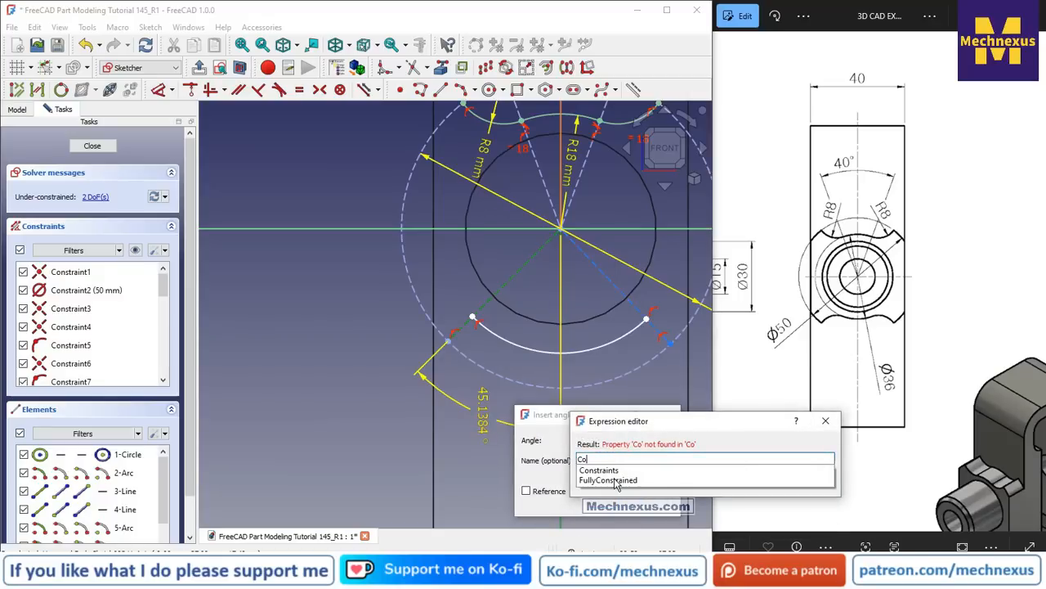
left_click(616, 472)
left_click(597, 471)
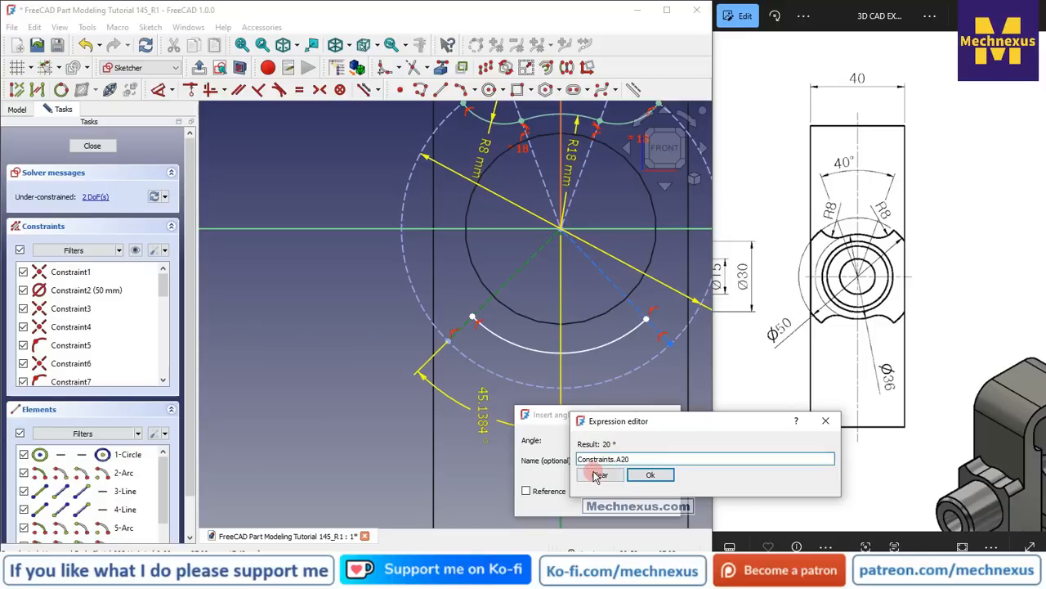
left_click(654, 476)
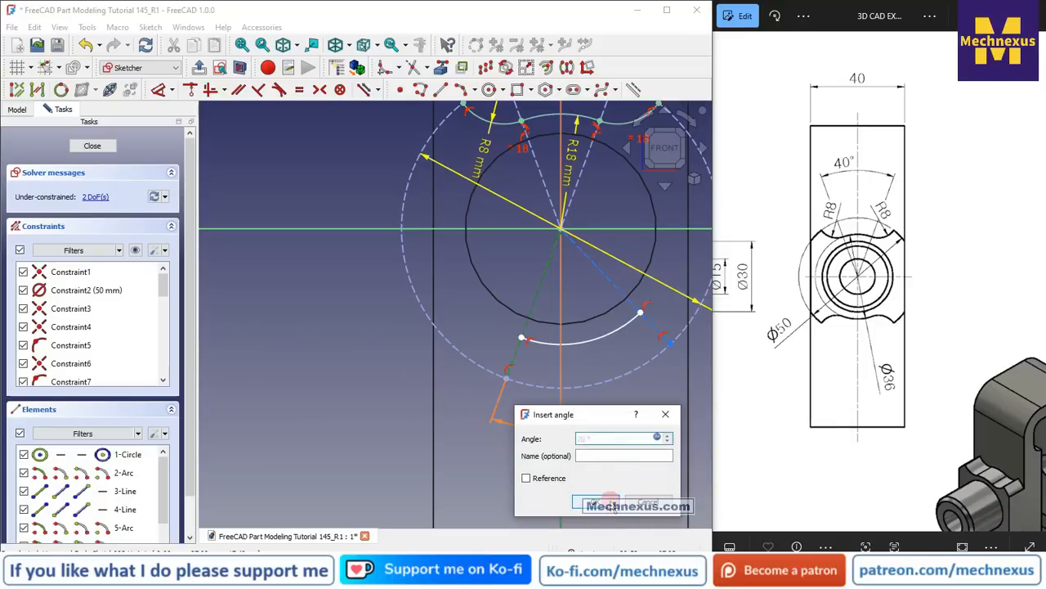
left_click(609, 501)
Place an angle dimension between the lower-right construction line and the vertical axis, below the 50 mm circle.
scroll(408, 385, "down", 3)
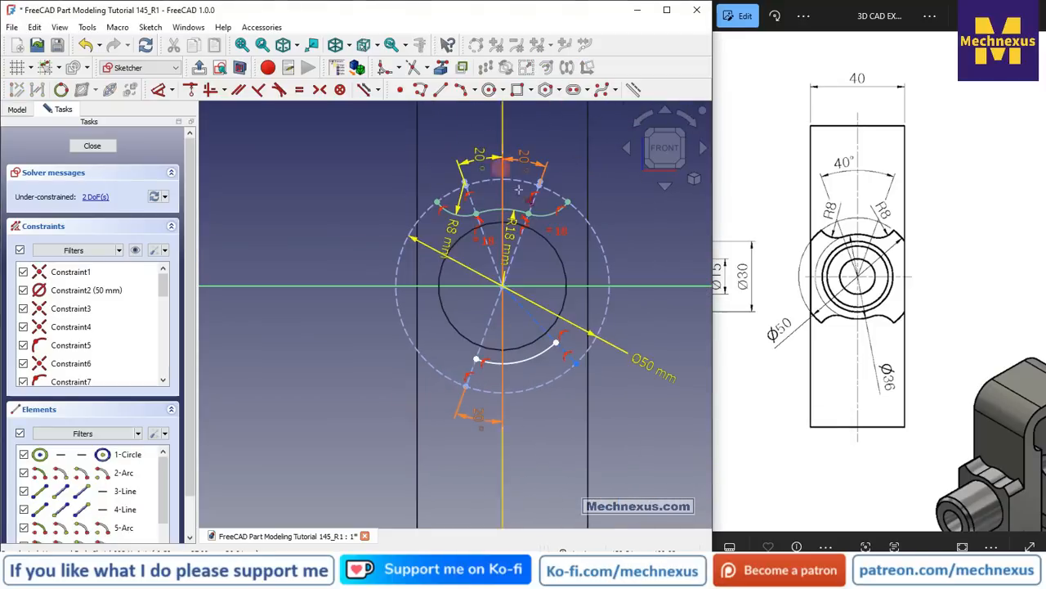
scroll(483, 372, "up", 1)
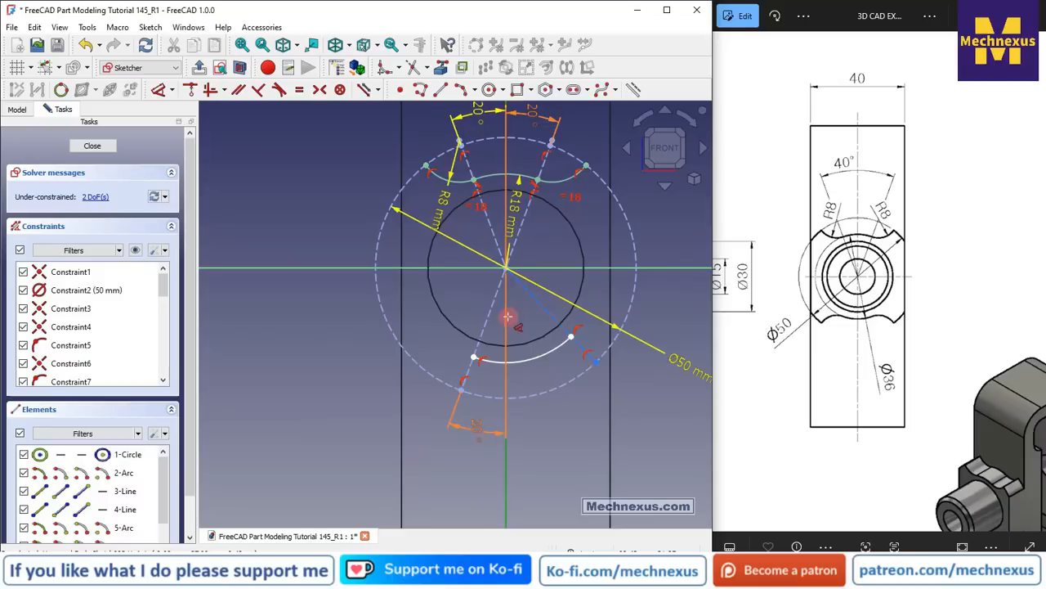
left_click(543, 305)
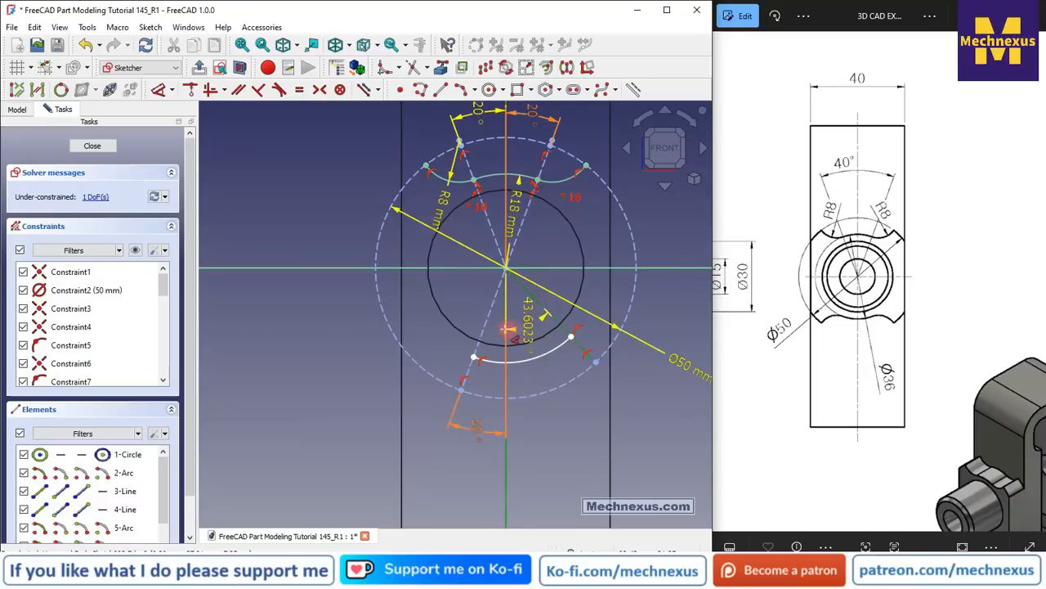
left_click(507, 328)
left_click(557, 428)
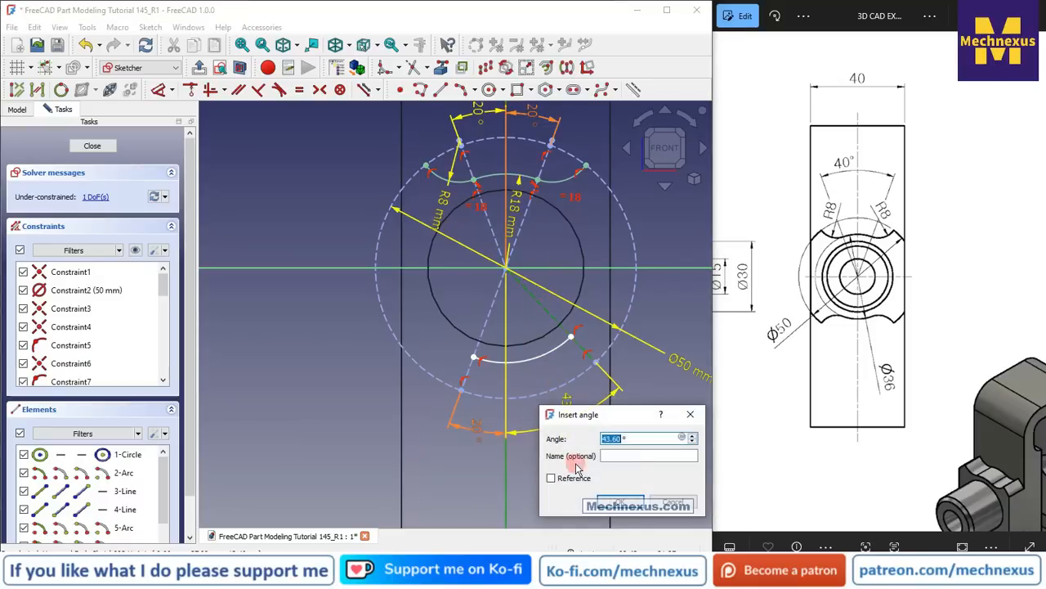
Drive the lower-right line's angle with the expression Constraints.A20.
left_click(687, 439)
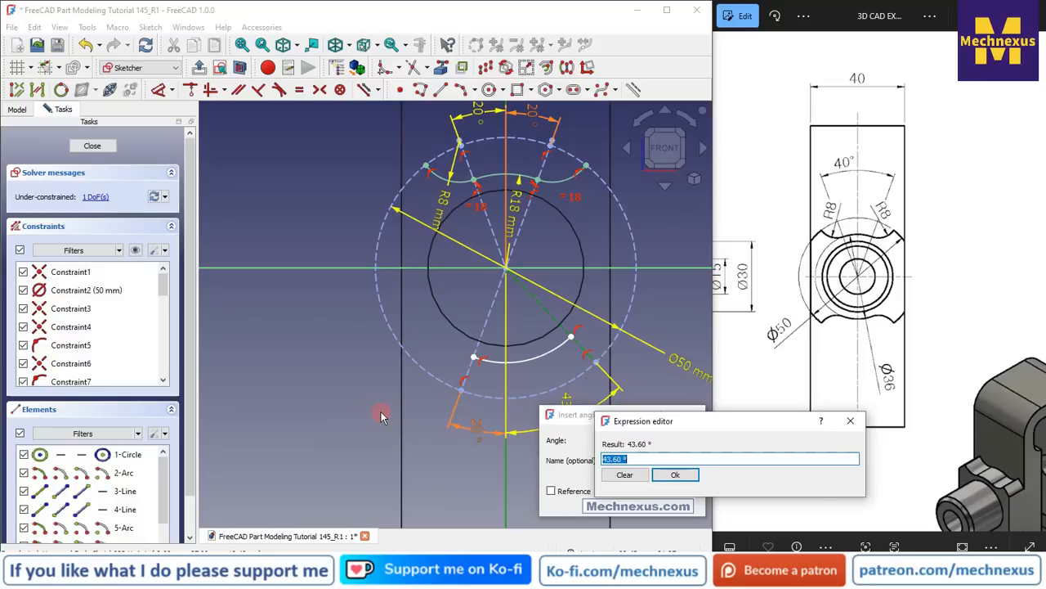
type("C")
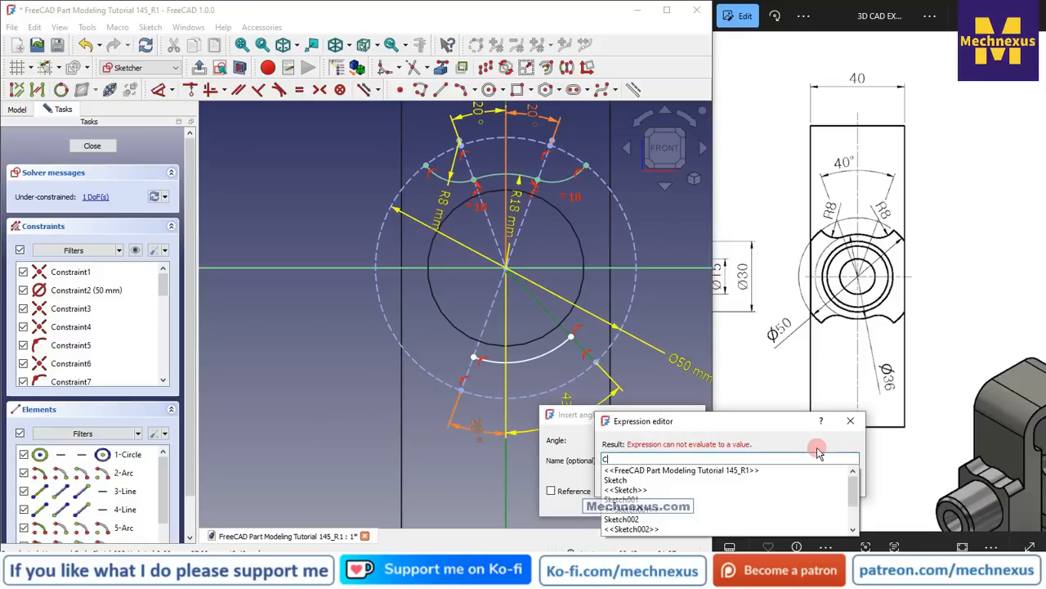
type("o")
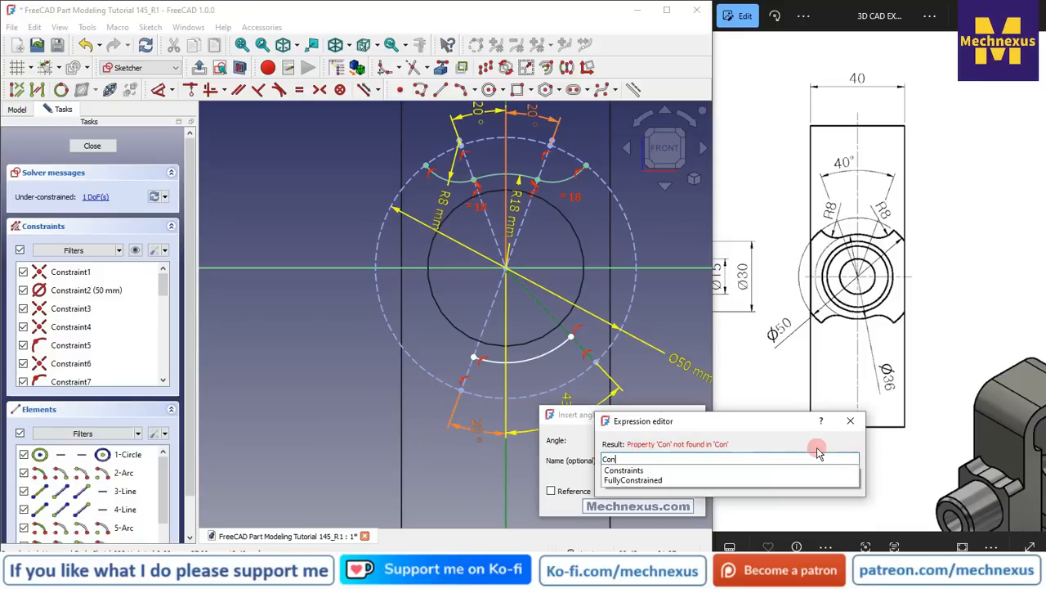
type("n")
left_click(645, 471)
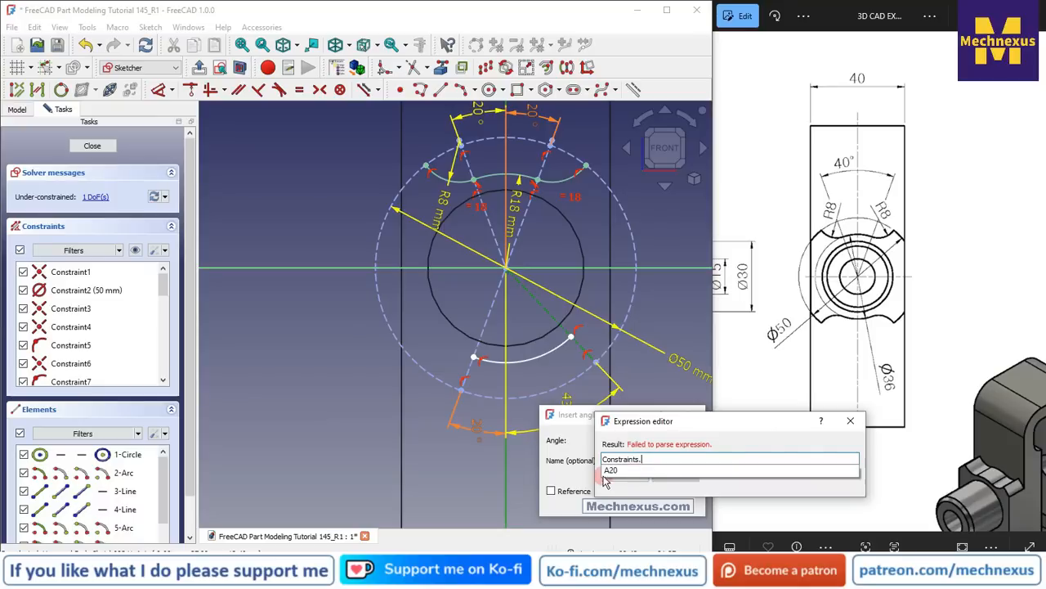
left_click(610, 471)
left_click(675, 477)
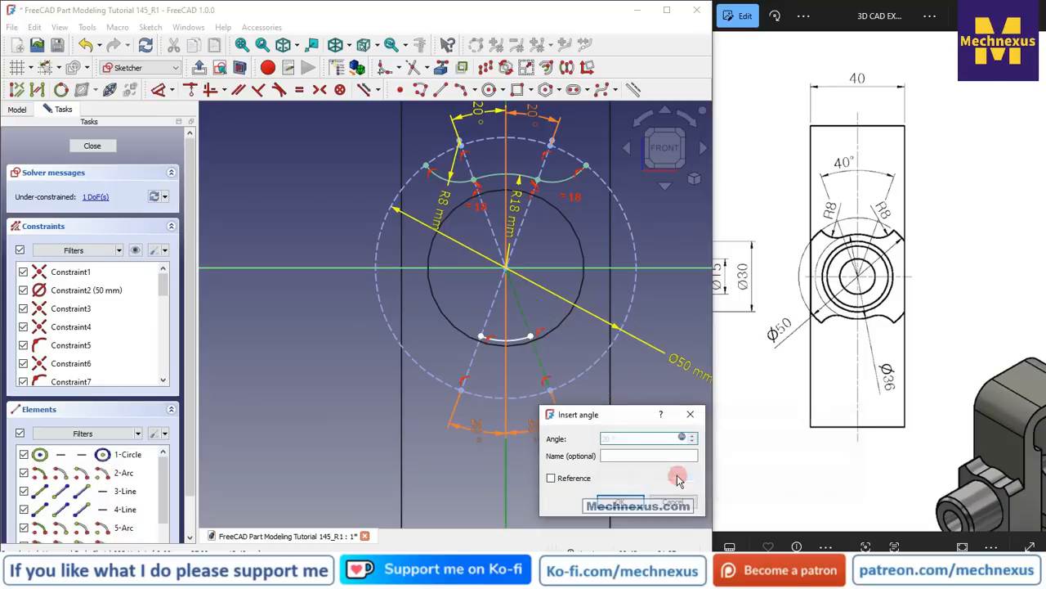
left_click(621, 503)
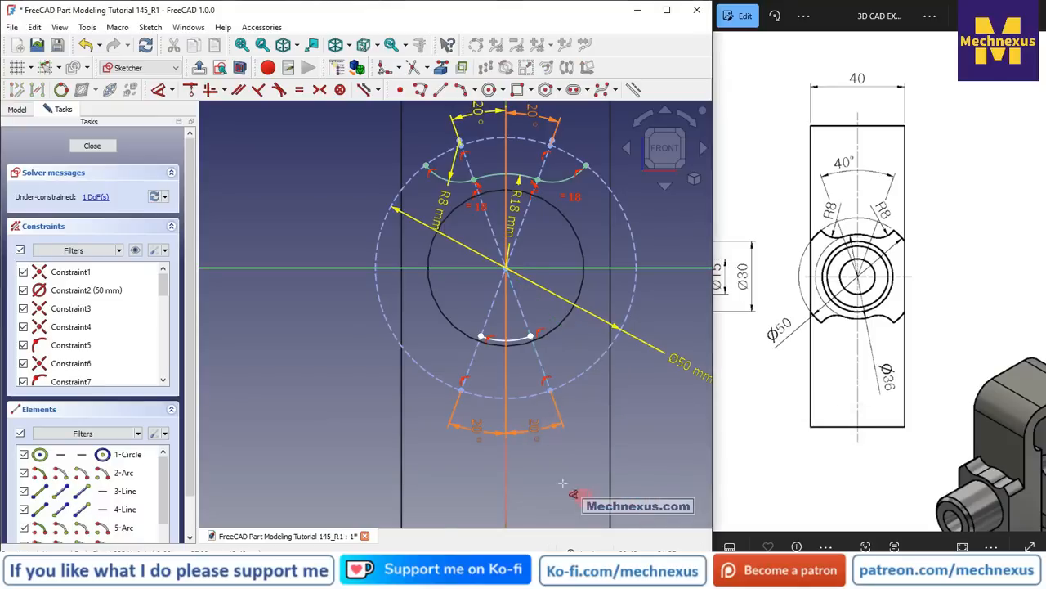
scroll(533, 453, "down", 2)
scroll(485, 352, "up", 1)
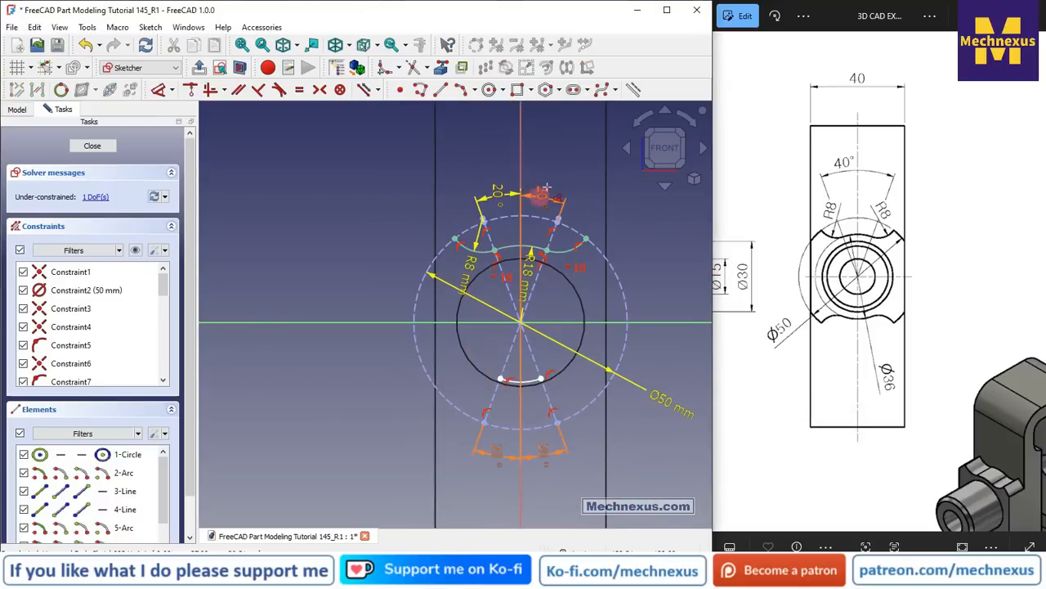
Test the linked angle constraints by setting the upper-left angle to 25°, and return it to 20°.
left_click(500, 460)
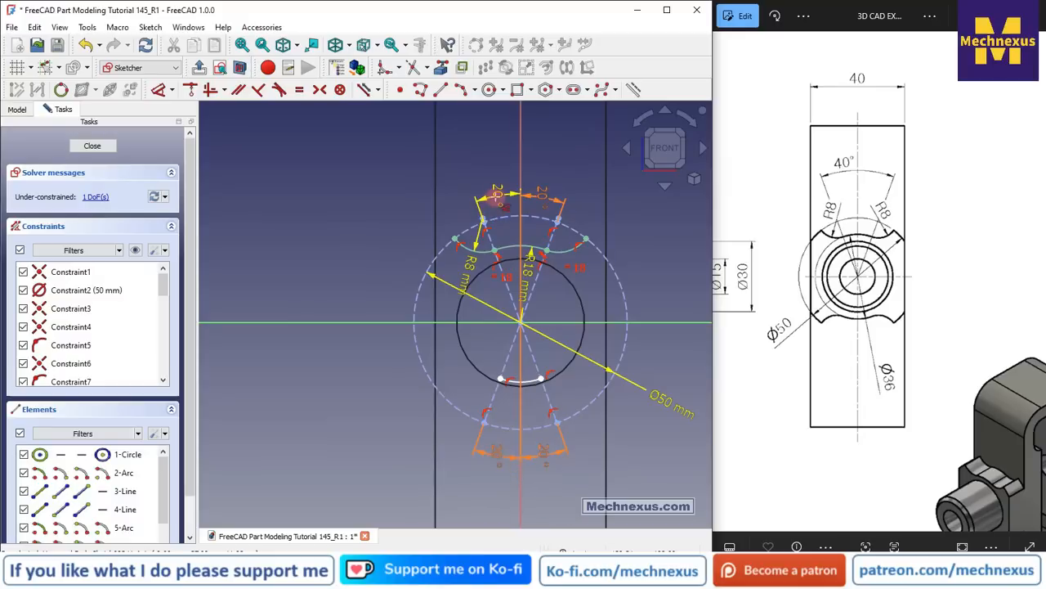
double_click(501, 202)
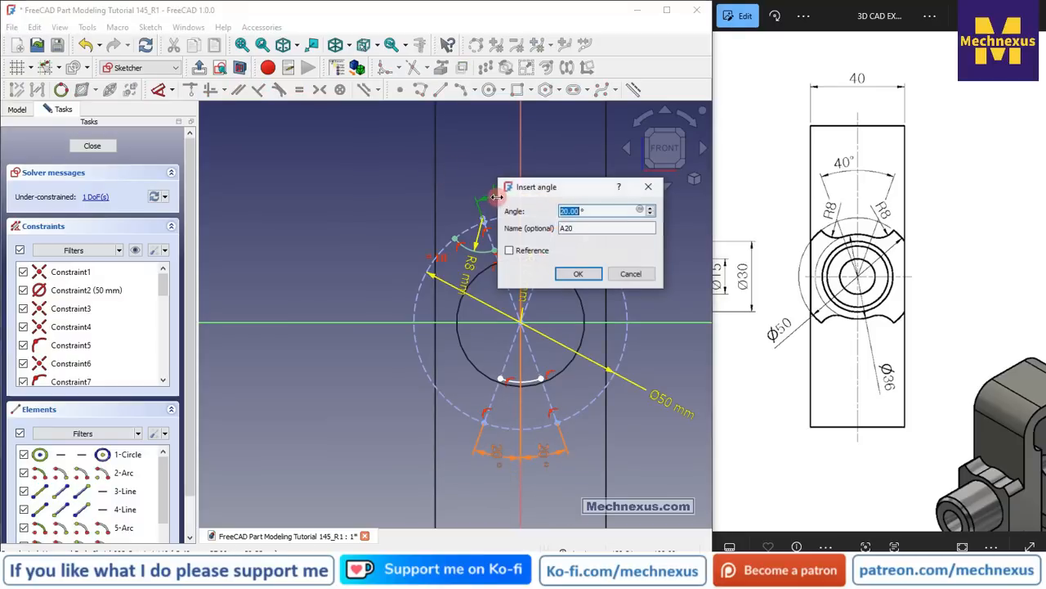
left_click(576, 274)
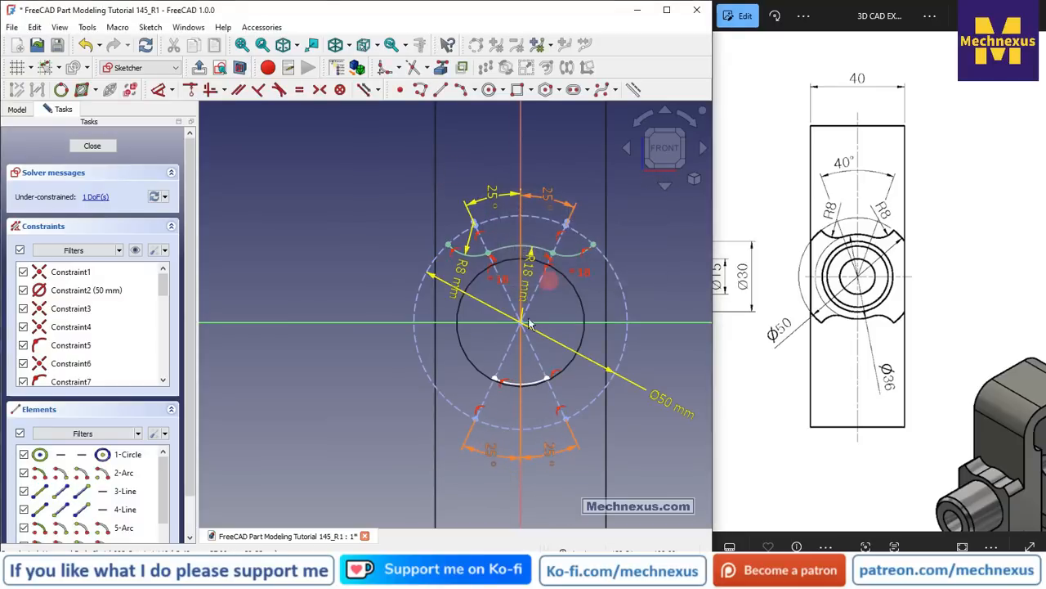
left_click(490, 193)
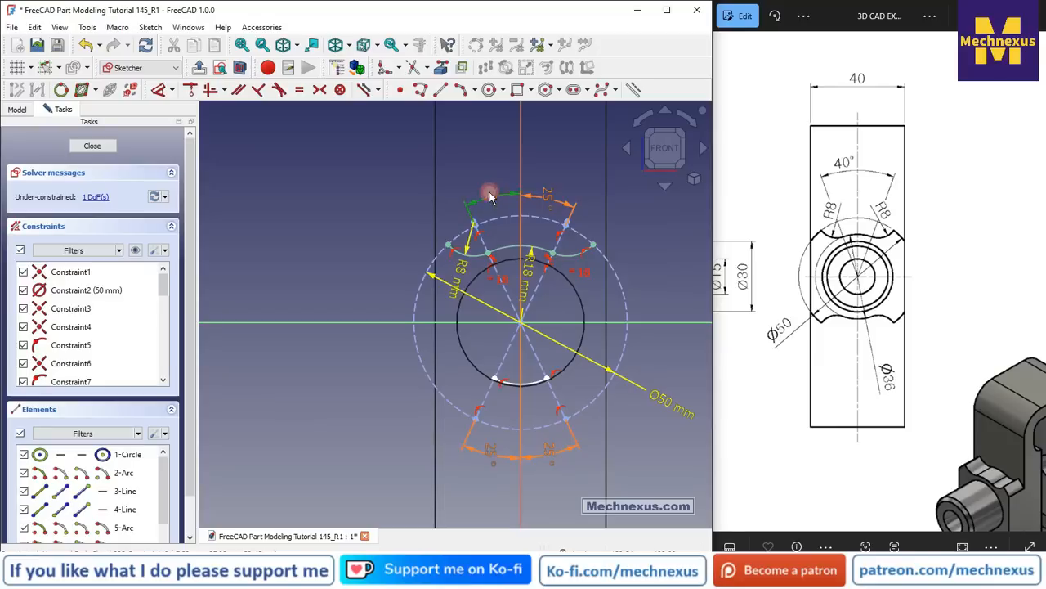
double_click(490, 196)
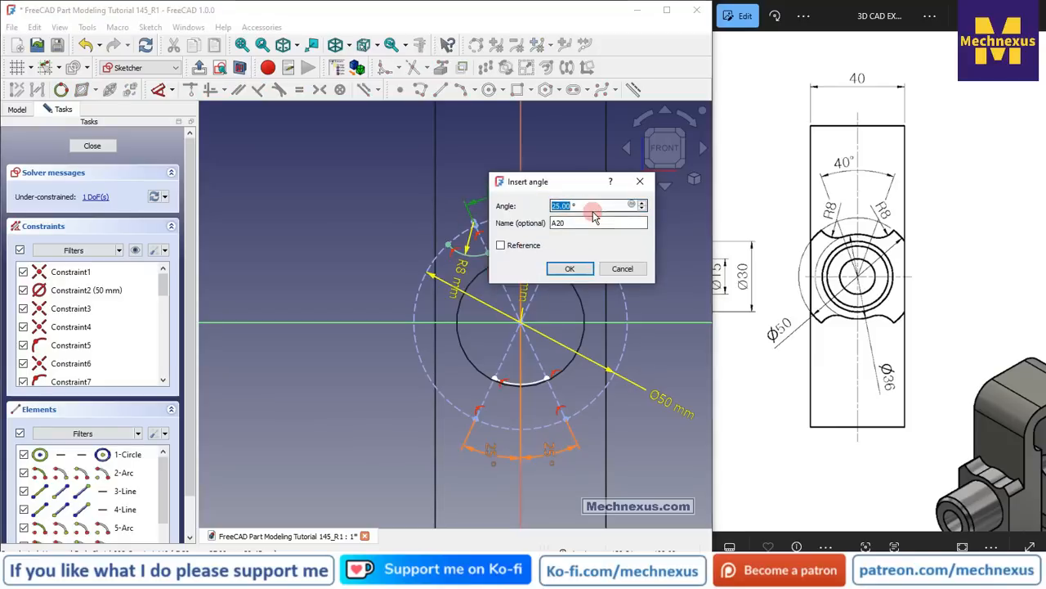
type("20")
left_click(570, 268)
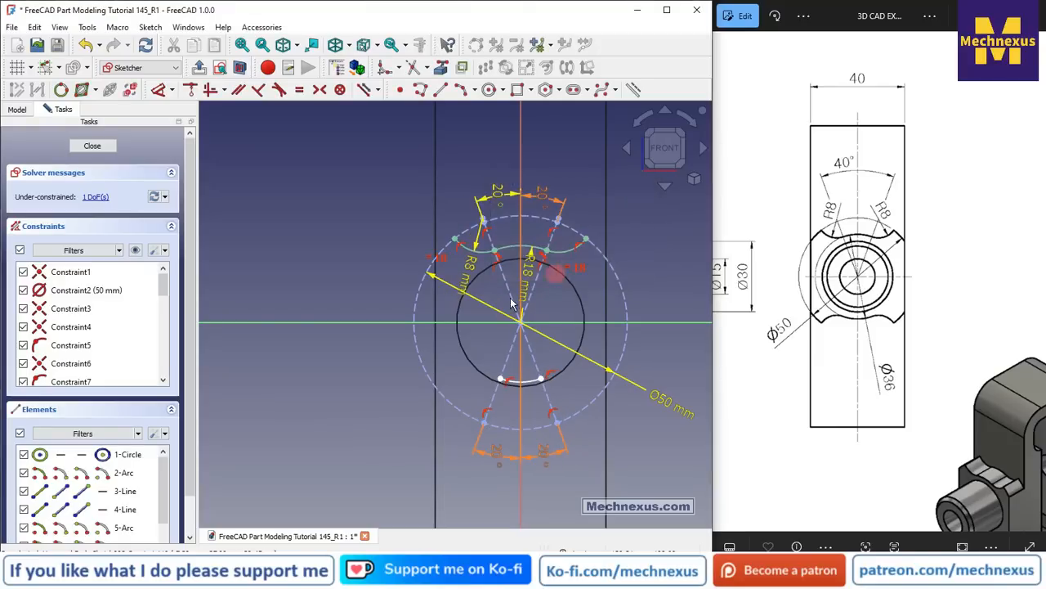
Enlarge the lower central arc away from the black circle and constrain it equal to the upper R18 arc.
scroll(342, 450, "up", 1)
scroll(519, 401, "up", 1)
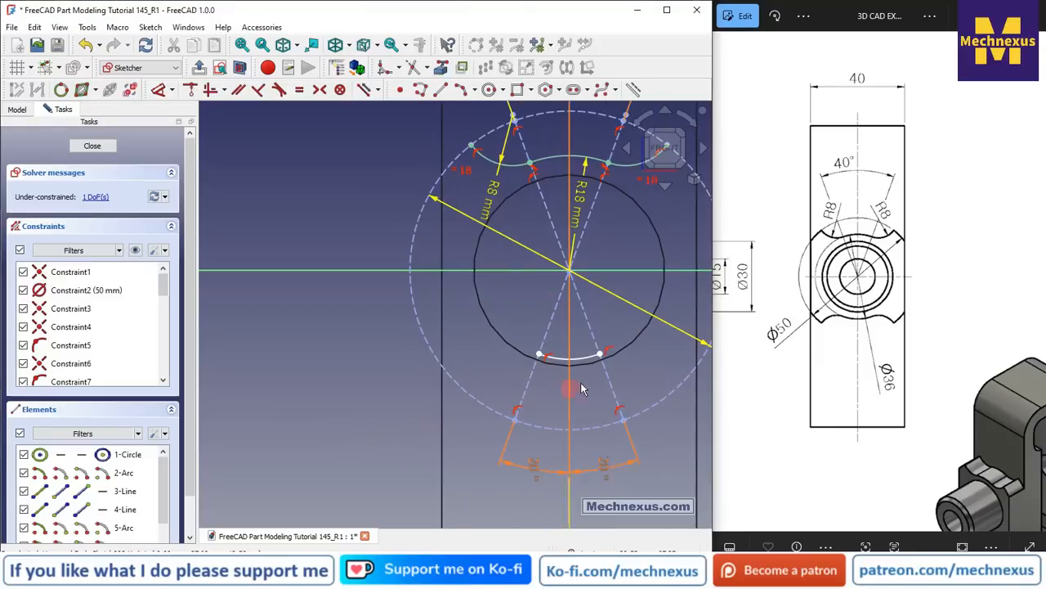
scroll(467, 365, "down", 2)
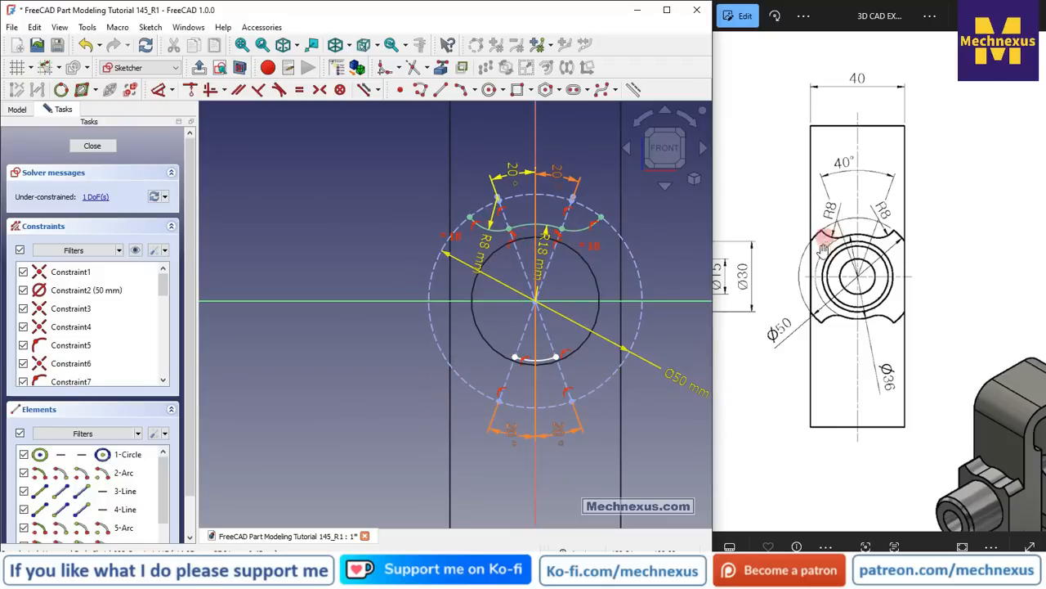
scroll(547, 383, "up", 2)
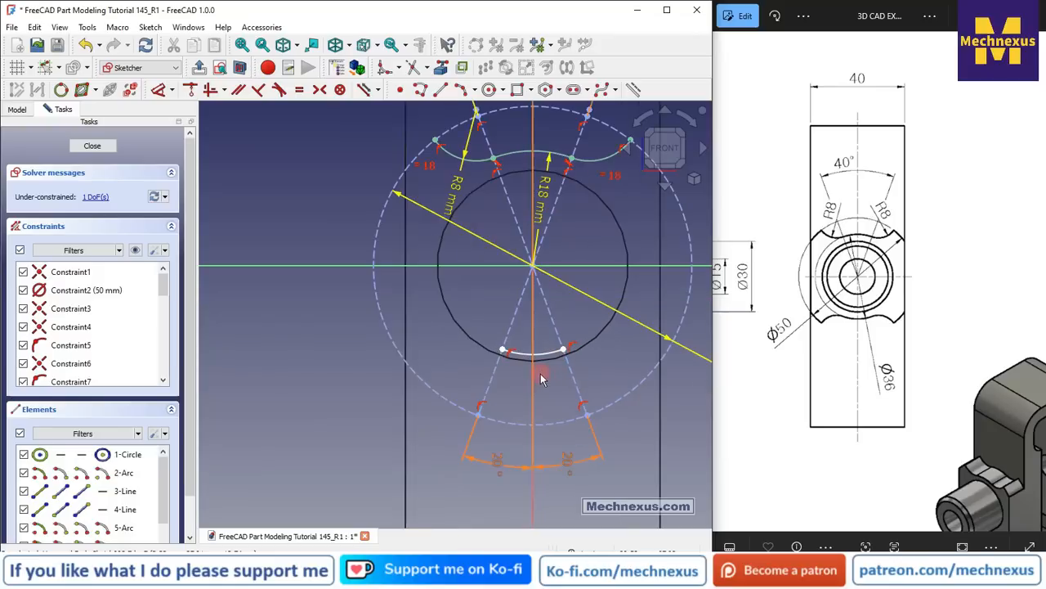
mouse_move(545, 355)
left_mouse_down()
mouse_move(544, 415)
mouse_move(564, 401)
mouse_move(547, 371)
mouse_move(554, 389)
left_mouse_up()
left_click(553, 389)
left_click(387, 418)
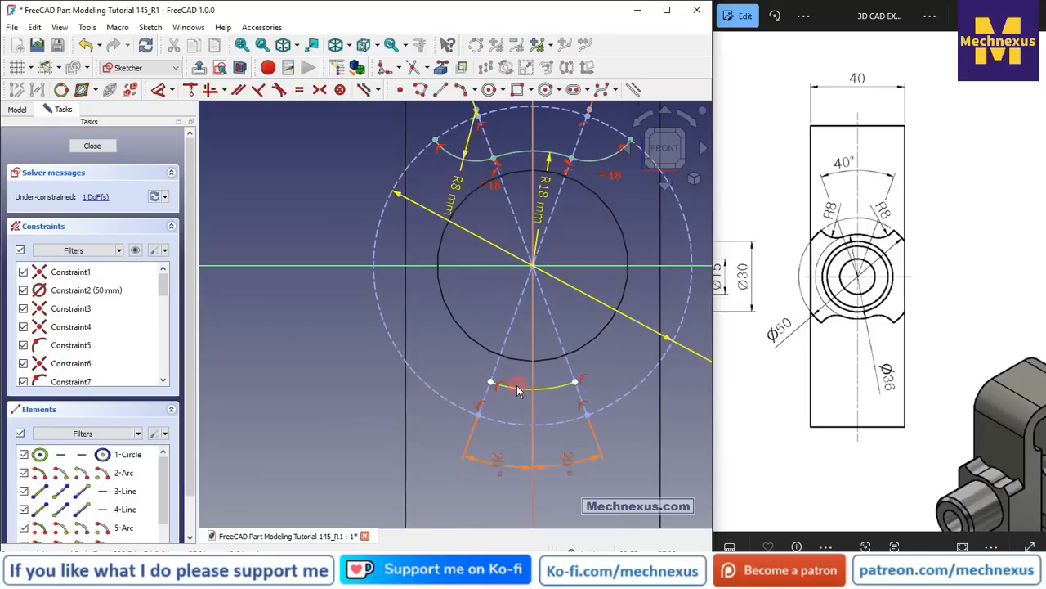
left_click(517, 387)
left_click(524, 151)
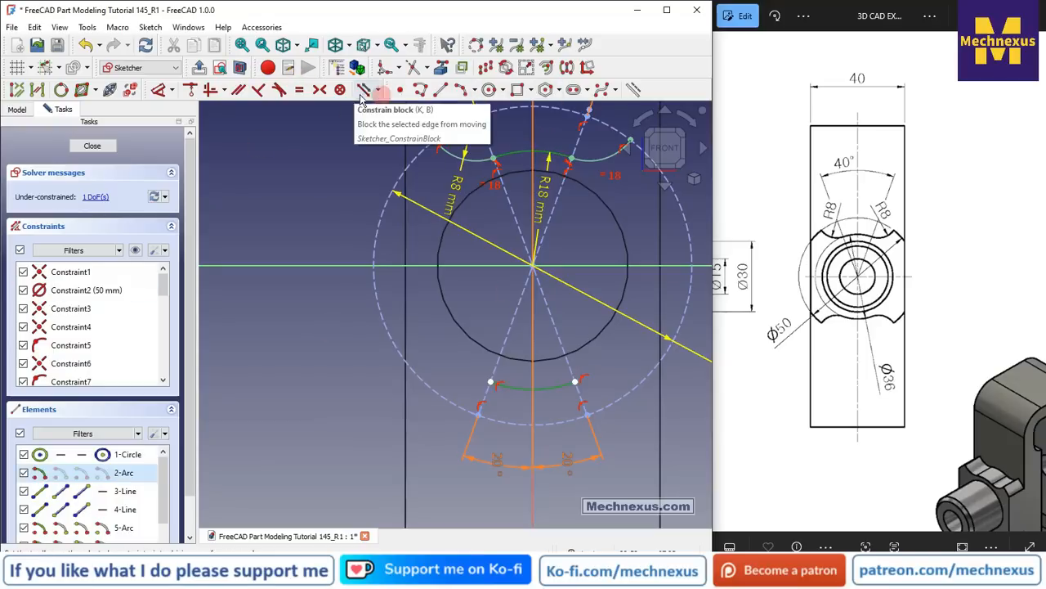
left_click(299, 89)
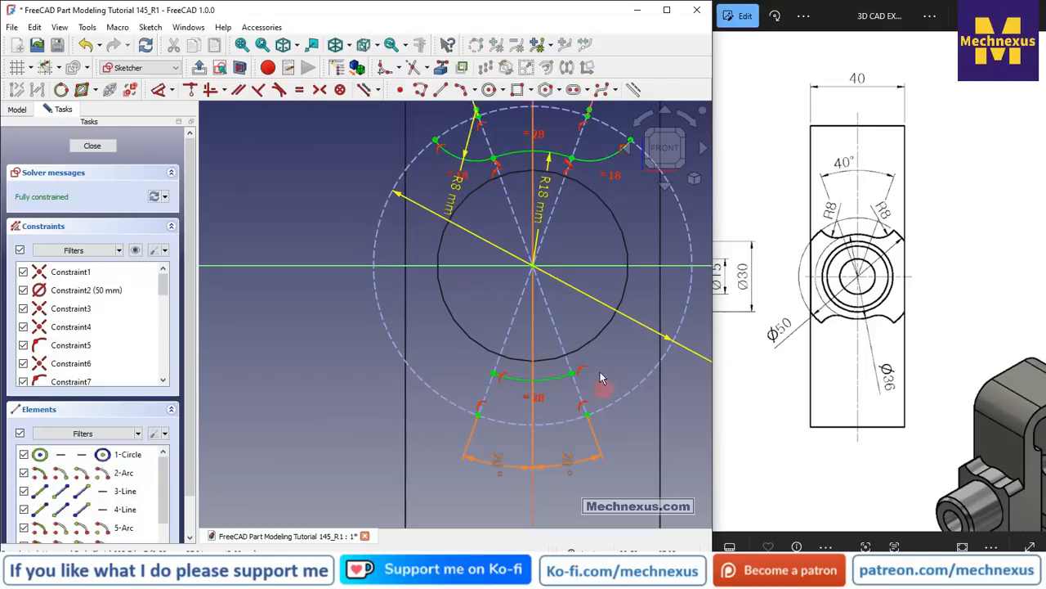
Draw two three-point arcs from the lower central arc's endpoints outward to the 50 mm construction circle, one on each side.
scroll(475, 377, "down", 2)
scroll(435, 384, "up", 2)
scroll(440, 392, "up", 1)
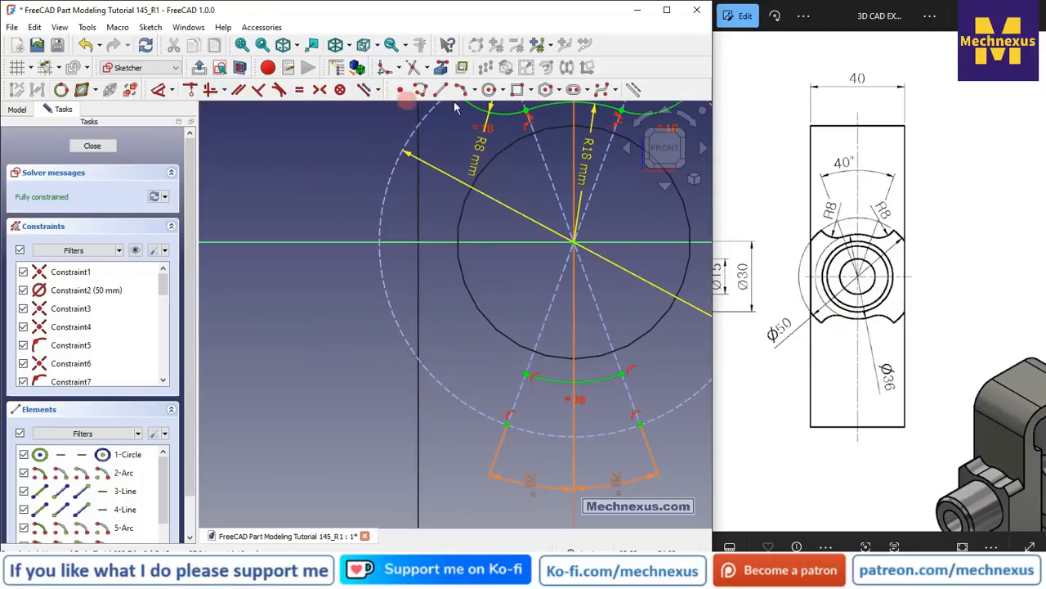
left_click(419, 90)
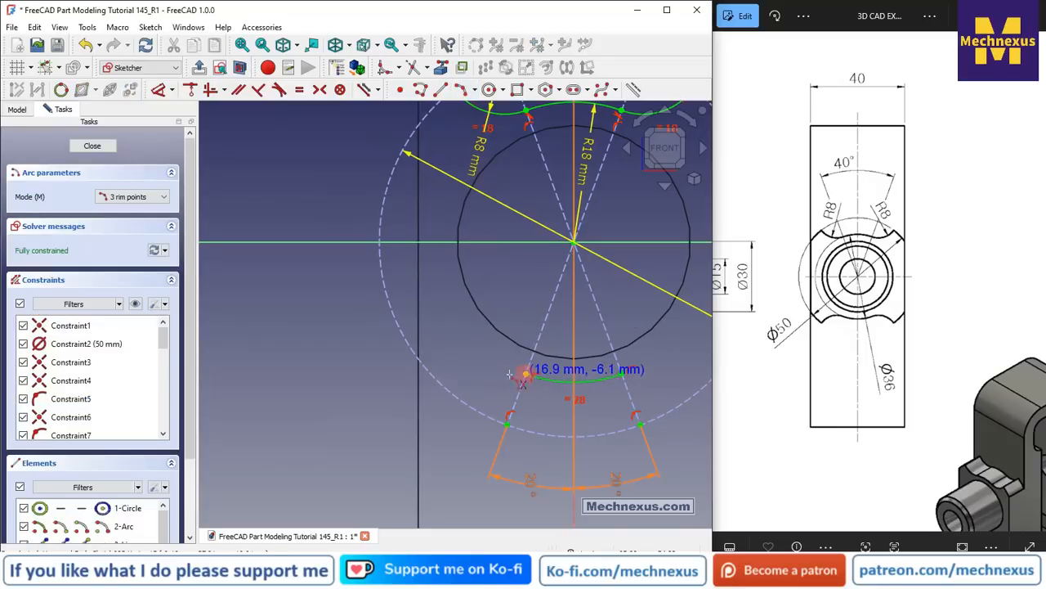
left_click(464, 397)
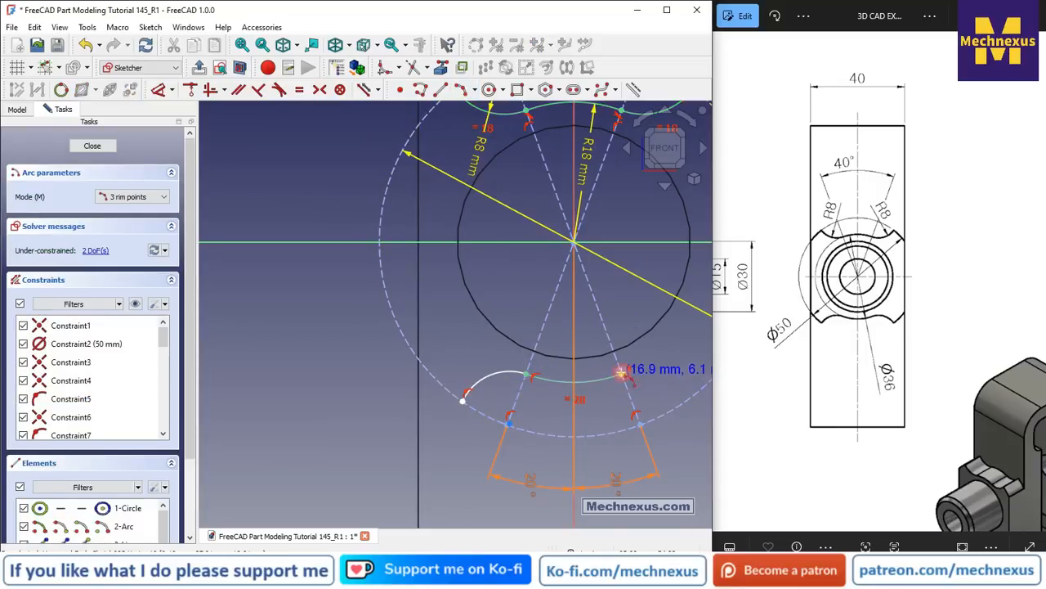
left_click(675, 384)
left_click(563, 375)
Constrain both lower side arcs tangent to the lower central arc.
scroll(563, 374, "up", 2)
left_click(467, 372)
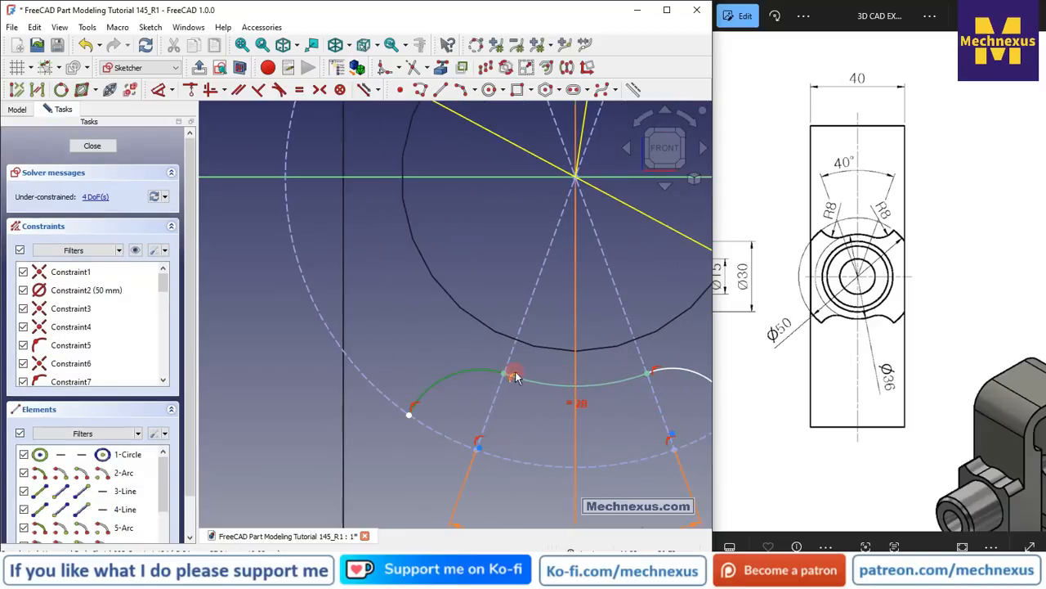
left_click(279, 89)
scroll(356, 276, "down", 1)
scroll(356, 276, "down", 1)
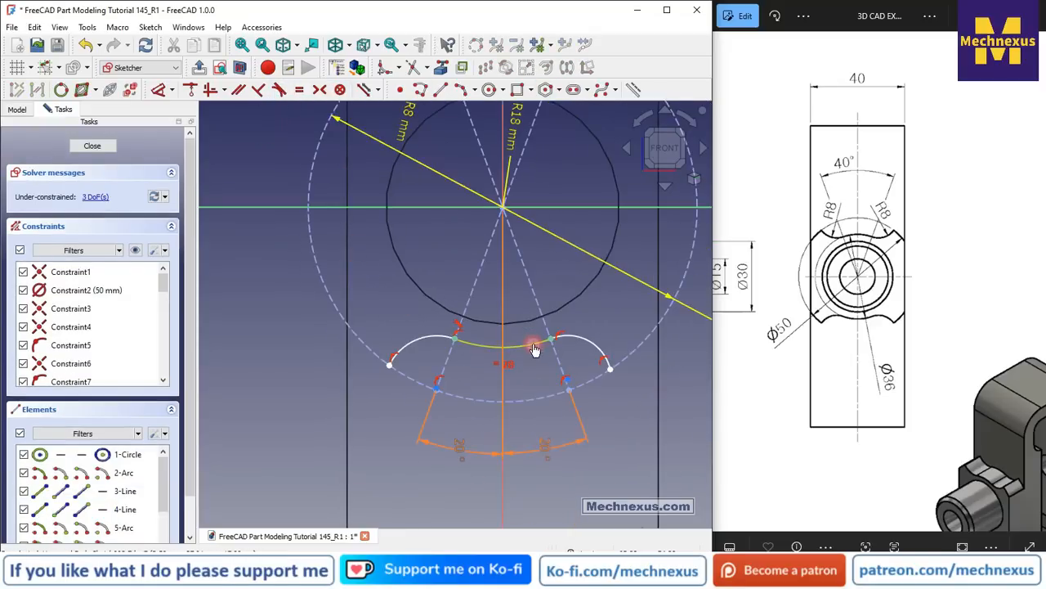
left_click(534, 349)
left_click(587, 344)
left_click(279, 89)
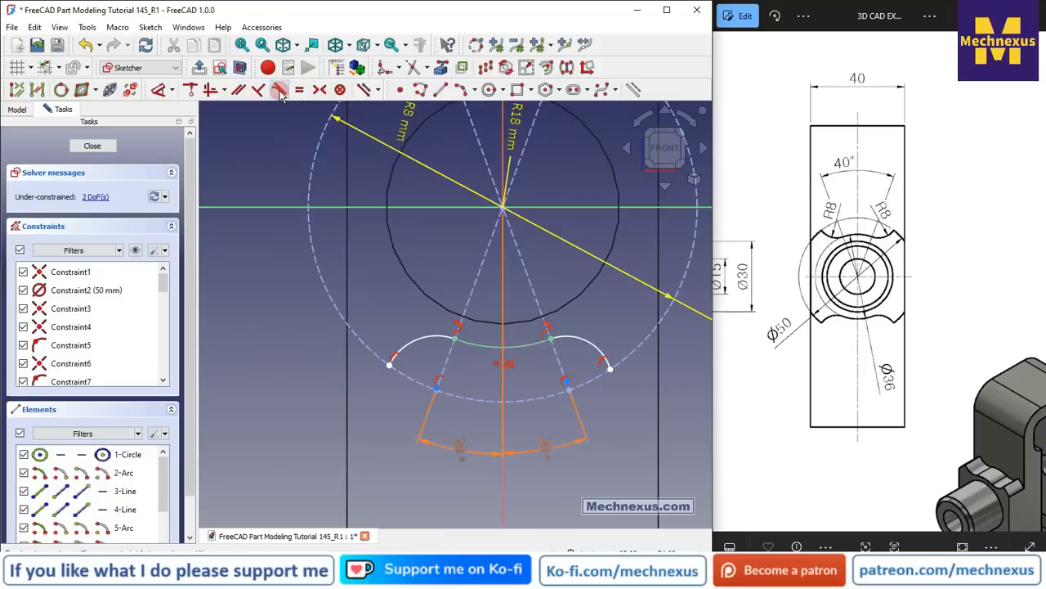
Constrain the lower-left arc equal to the upper R8 arc, and the lower-right arc equal to the lower-left arc.
scroll(473, 322, "down", 3)
scroll(426, 230, "up", 2)
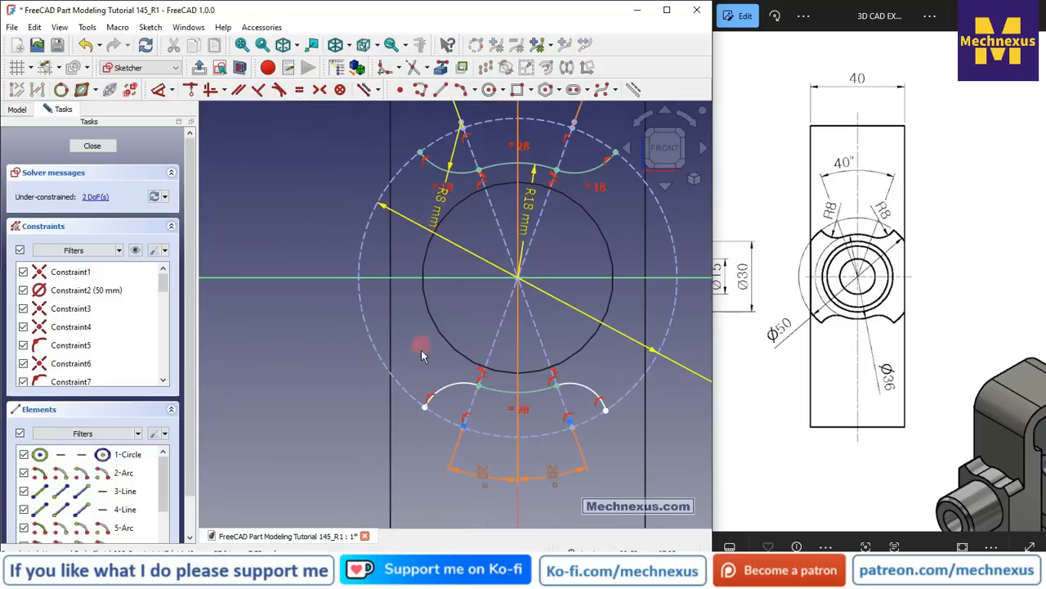
left_click(450, 388)
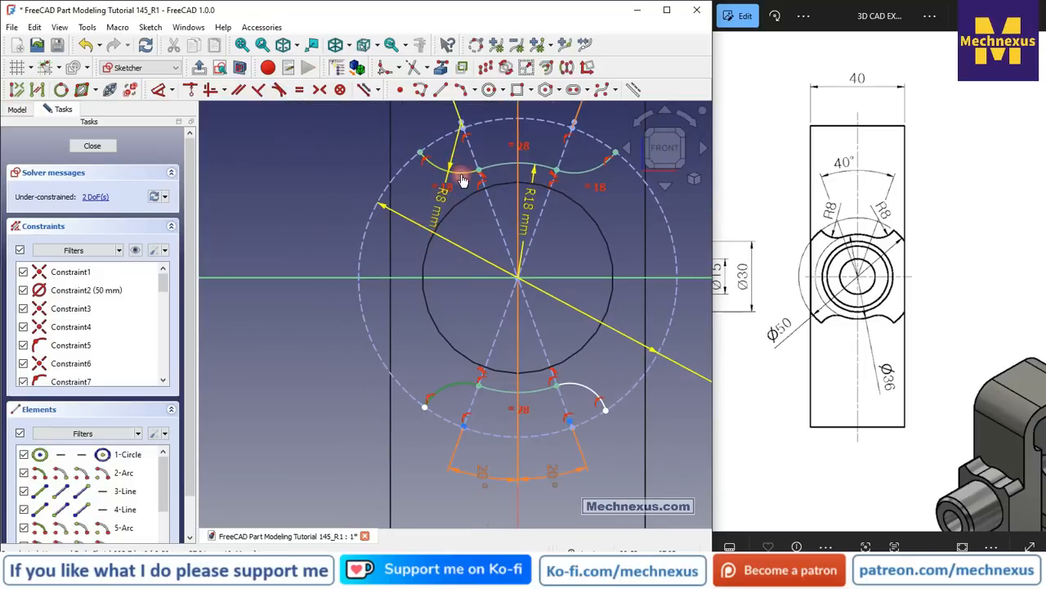
left_click(463, 178)
left_click(303, 91)
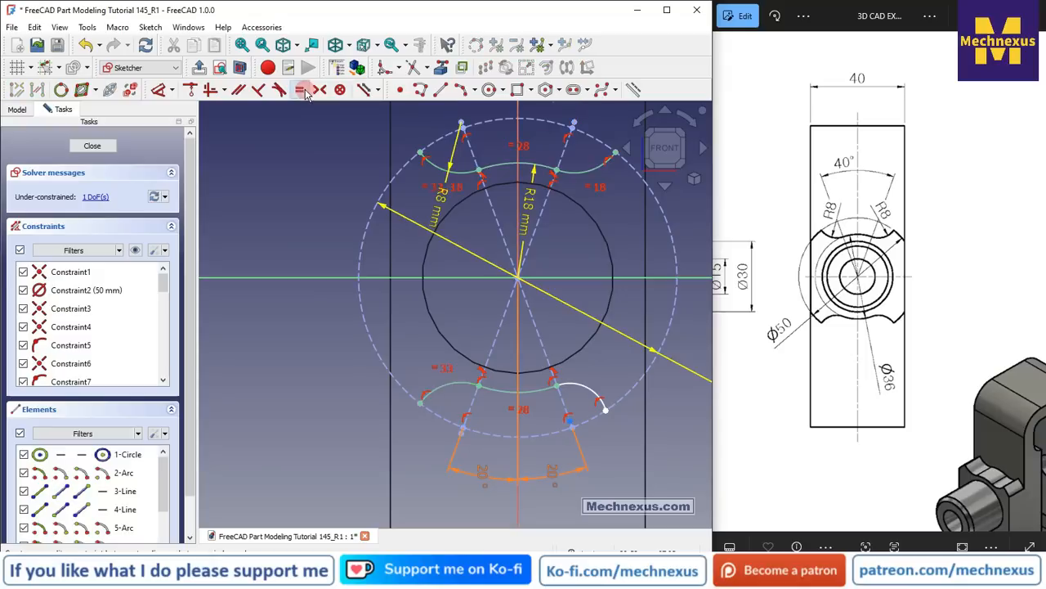
left_click(585, 390)
left_click(452, 387)
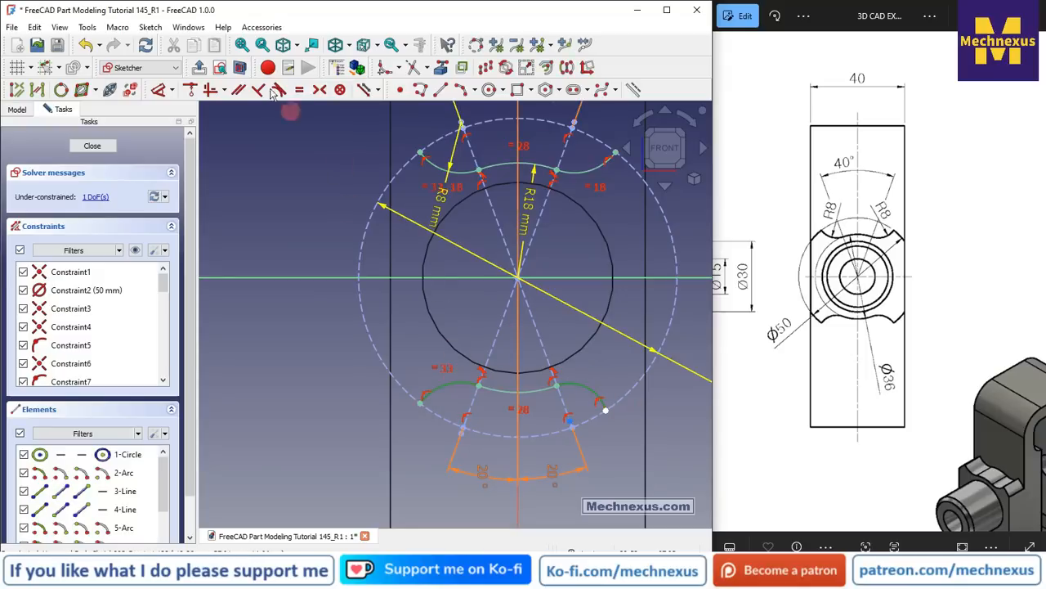
left_click(300, 90)
Link the block's two vertical side edges into the sketch as external geometry.
scroll(301, 282, "down", 2)
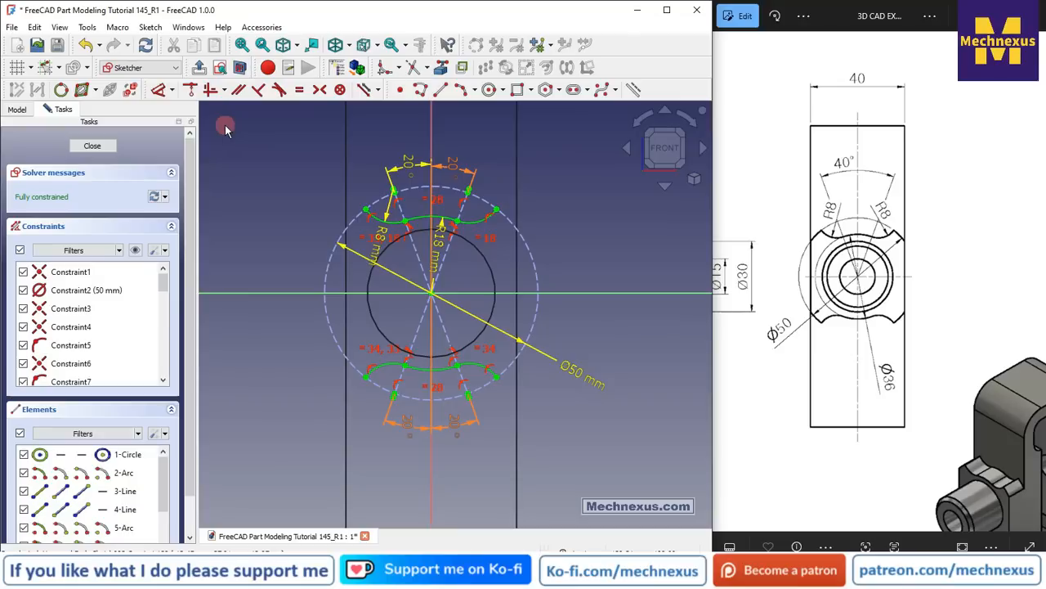
scroll(369, 331, "up", 1)
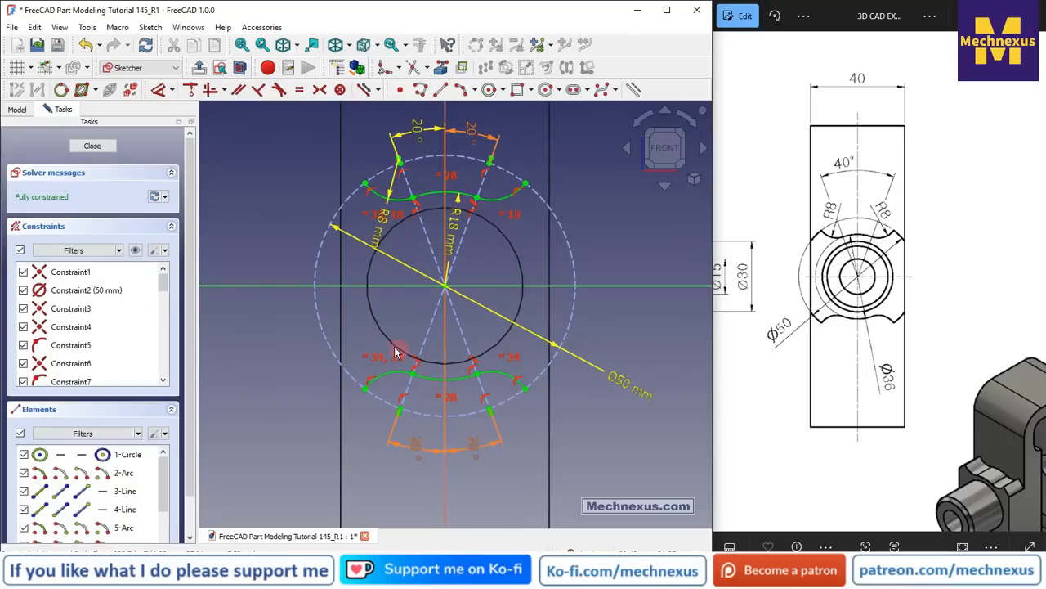
scroll(396, 353, "down", 1)
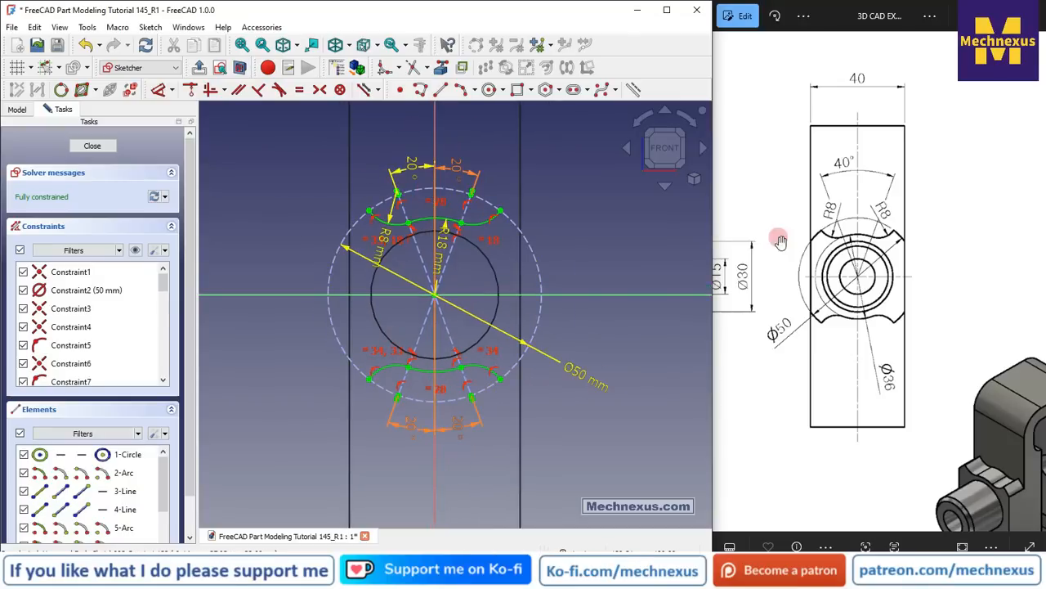
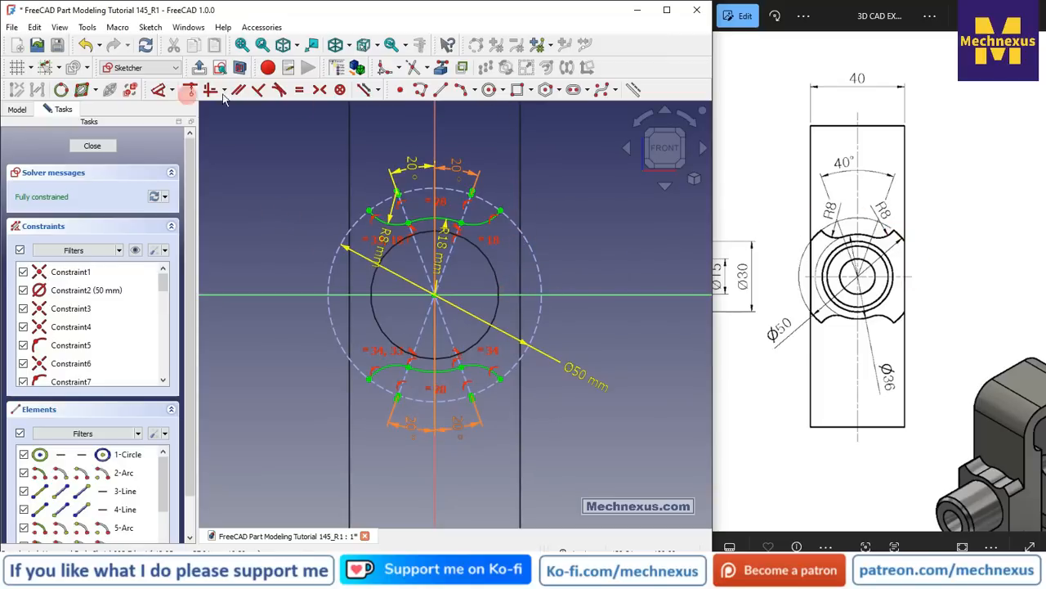
left_click(348, 156)
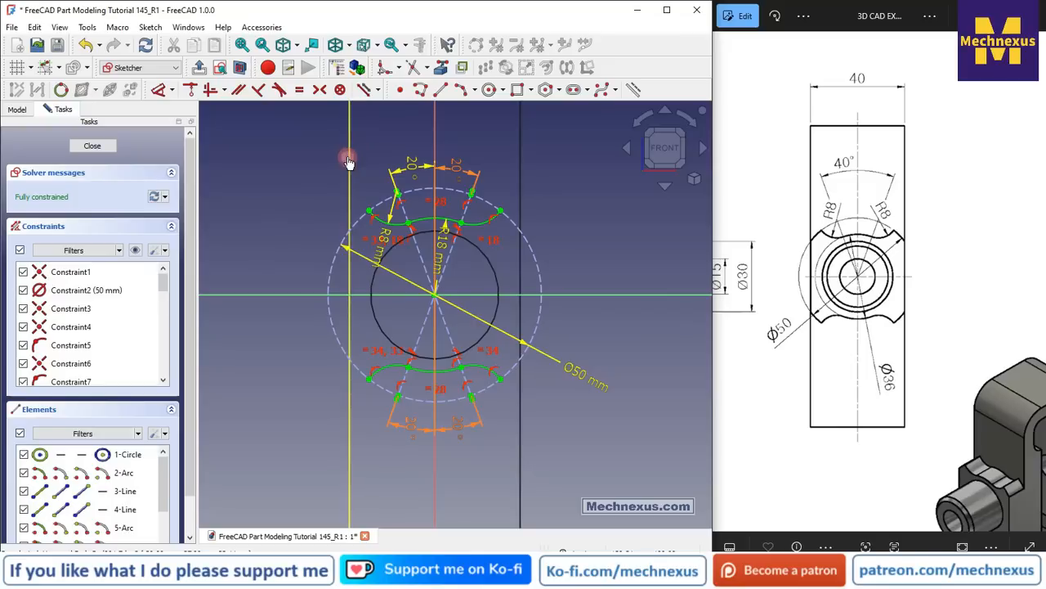
left_click(521, 193)
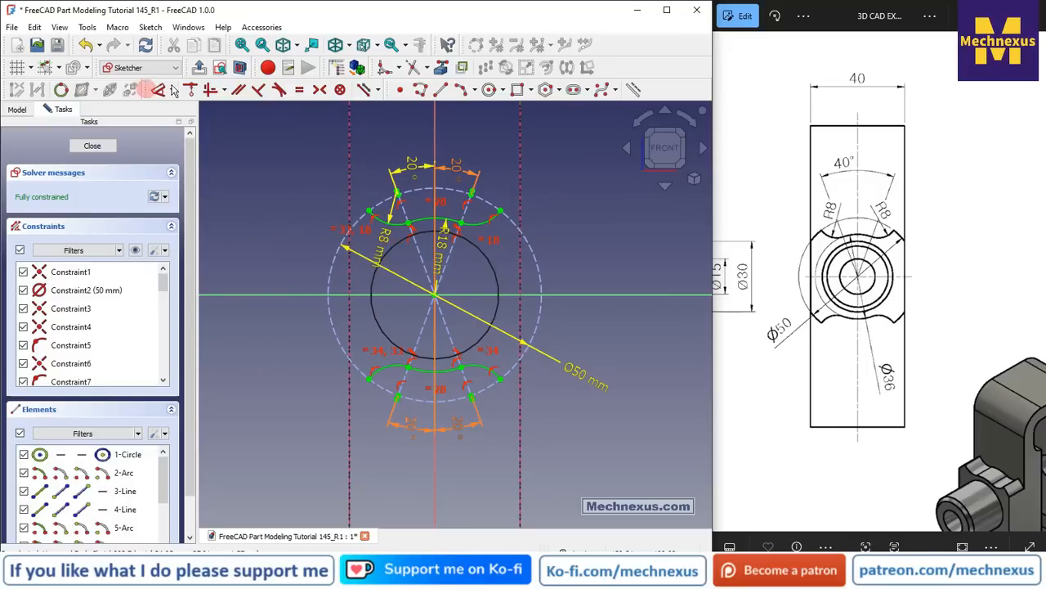
Sketch two vertical lines outside the 50 mm construction circle, one on each side, the right one about 56 mm long.
left_click(437, 89)
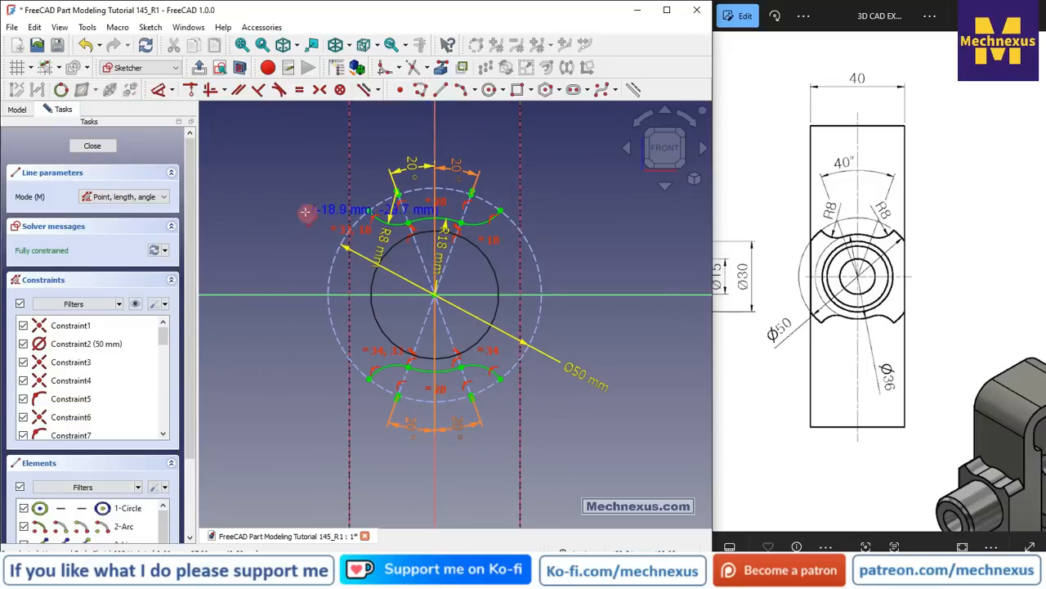
left_click(298, 399)
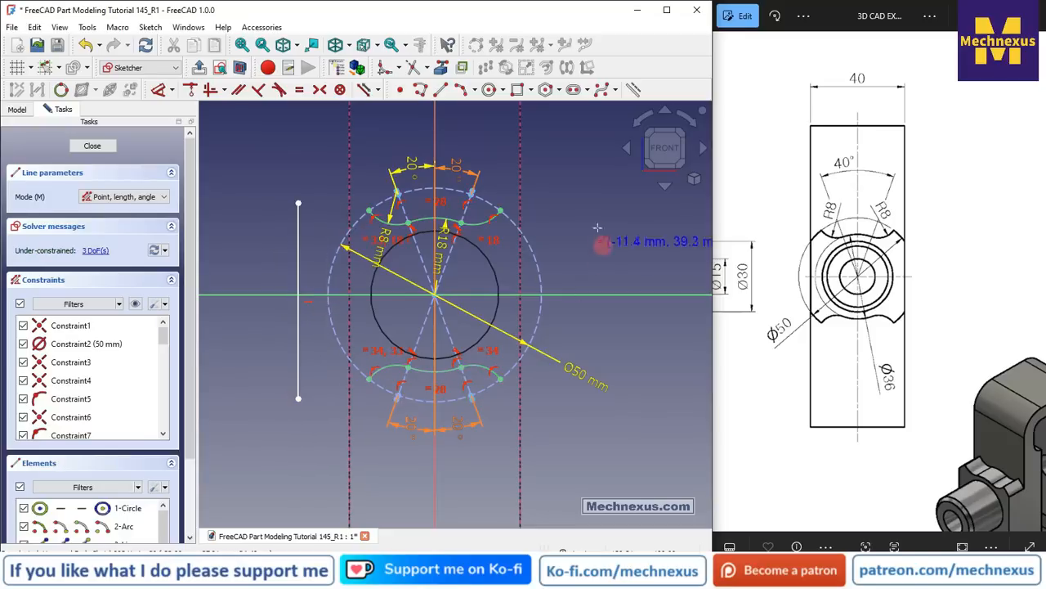
left_click(583, 204)
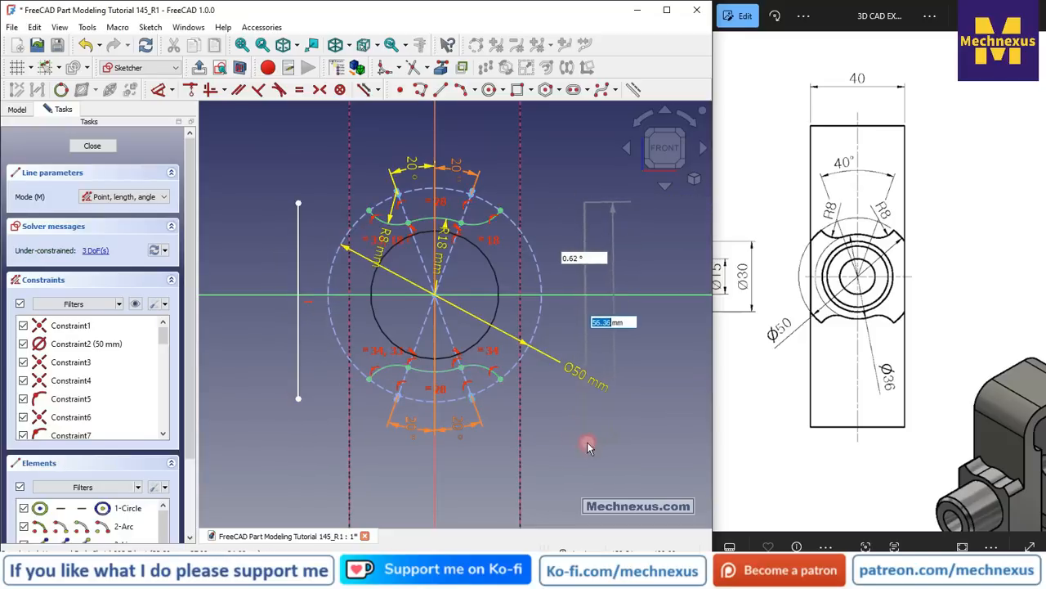
left_click(585, 443)
right_click(552, 229)
Constrain the right vertical line's upper endpoint onto the linked right edge and shorten the line from its lower end.
scroll(519, 257, "up", 1)
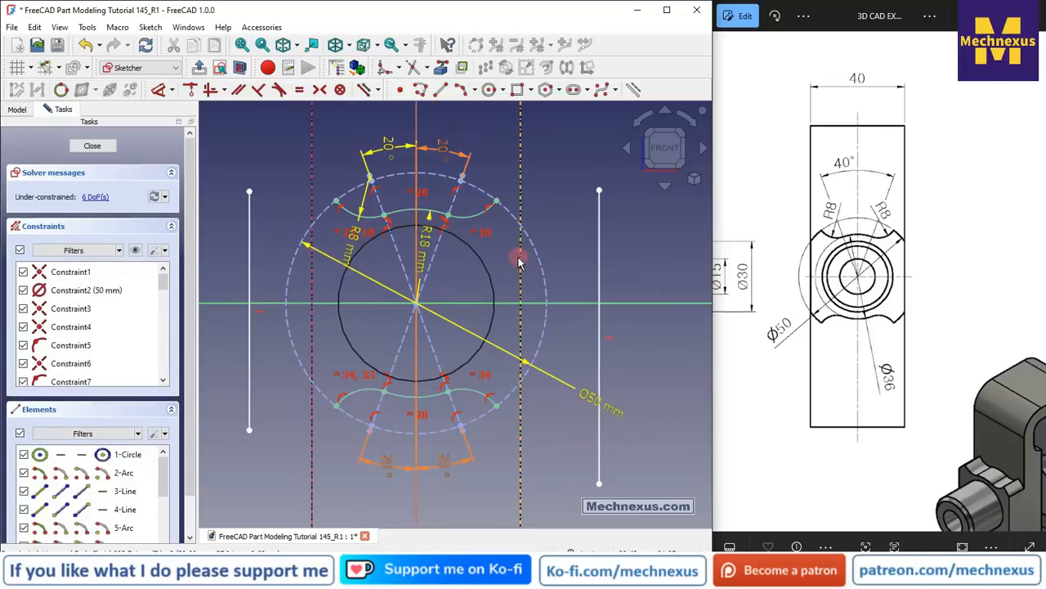
left_click(599, 191)
left_click(521, 180)
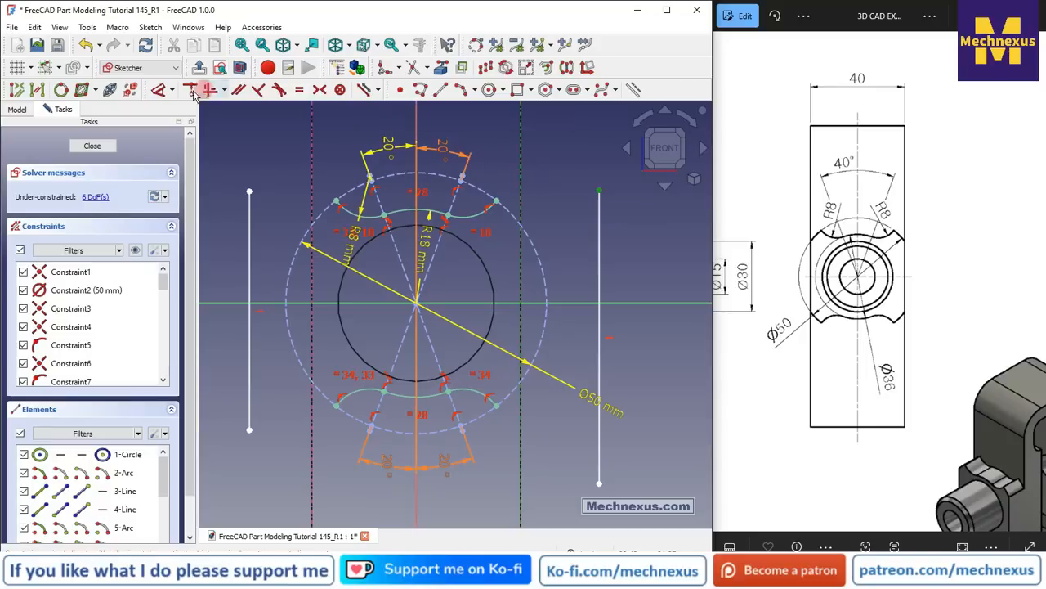
left_click(190, 90)
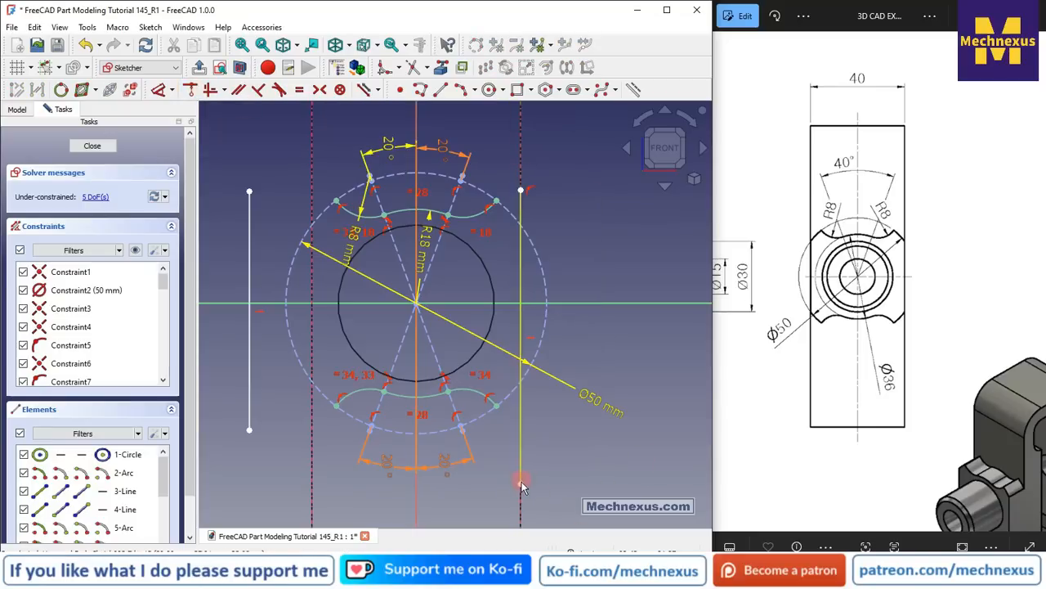
left_click_drag(548, 486, 540, 442)
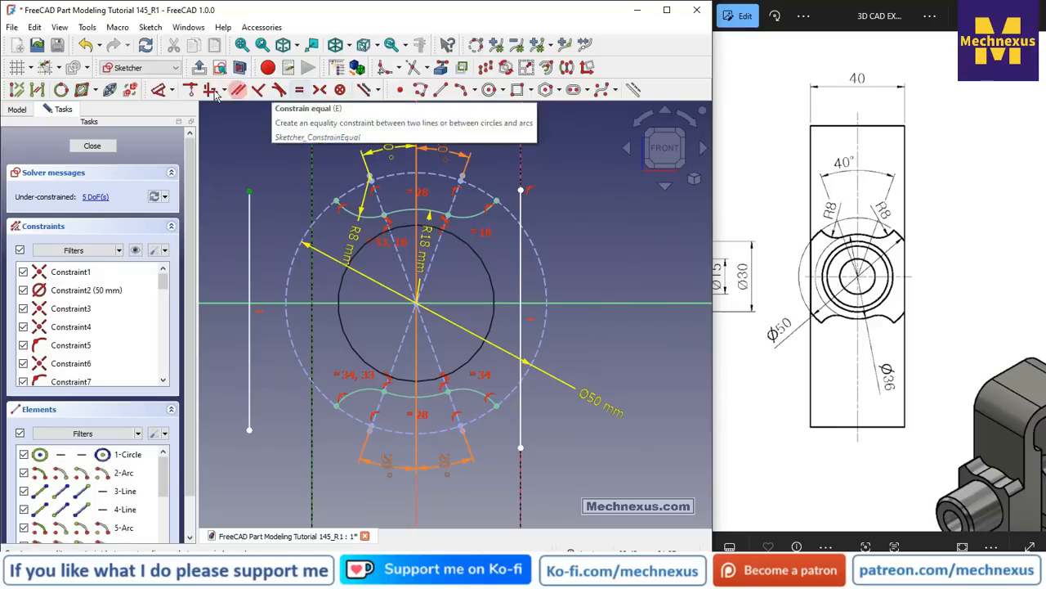
Constrain the left vertical line's upper endpoint onto the linked left edge, and both its endpoints onto the 50 mm construction circle.
left_click(190, 89)
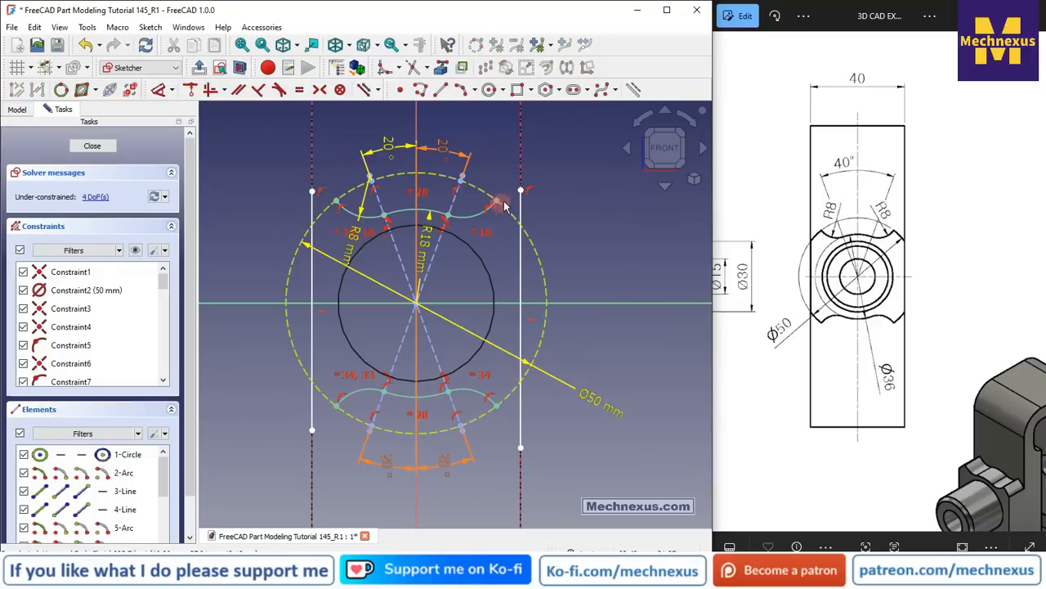
scroll(301, 192, "up", 1)
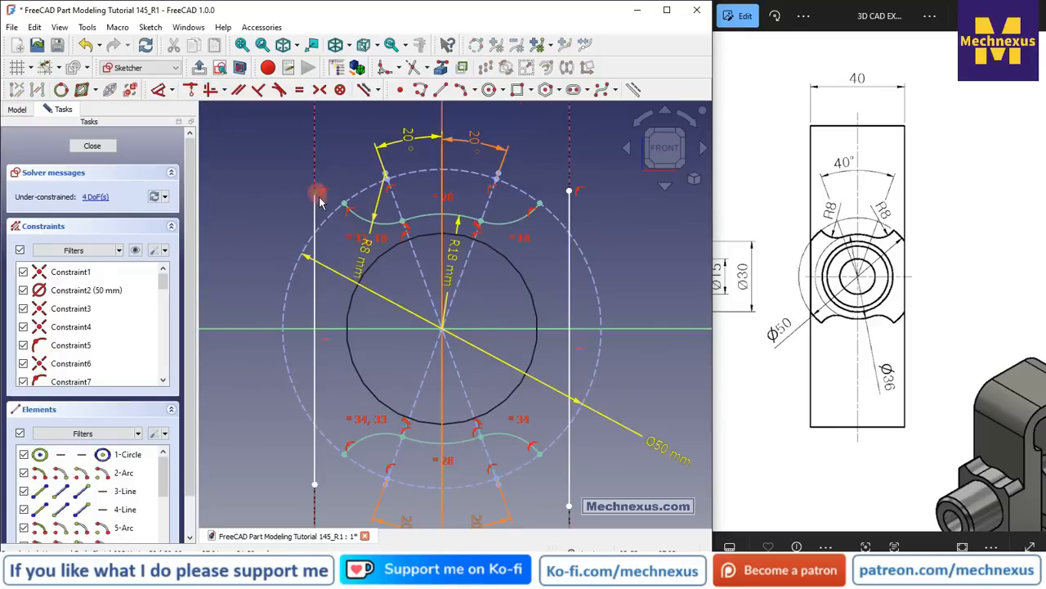
left_click(319, 196)
left_click(327, 221)
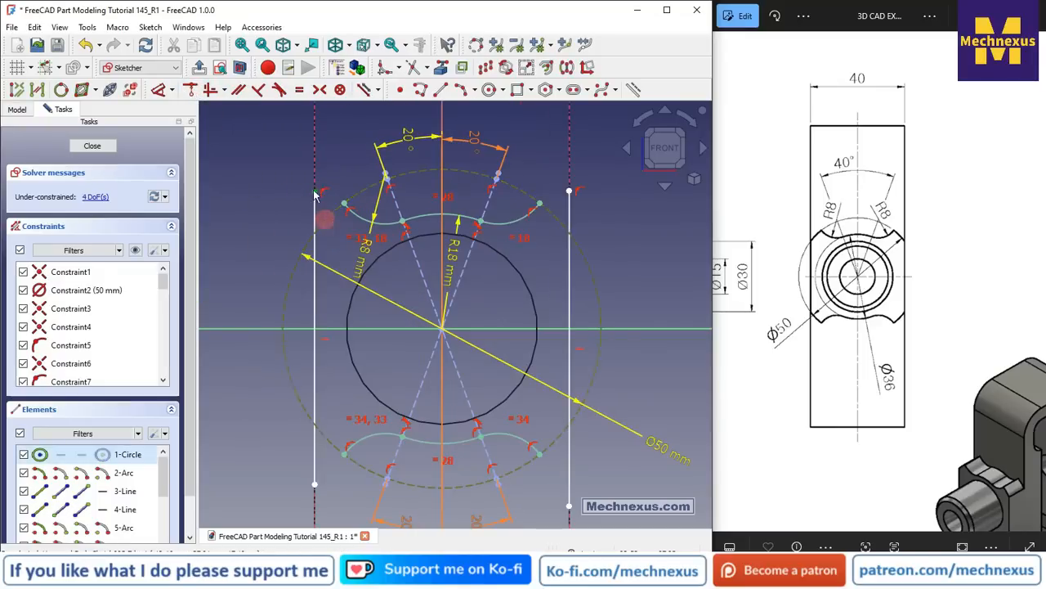
left_click(196, 92)
scroll(339, 197, "down", 1)
scroll(299, 405, "up", 1)
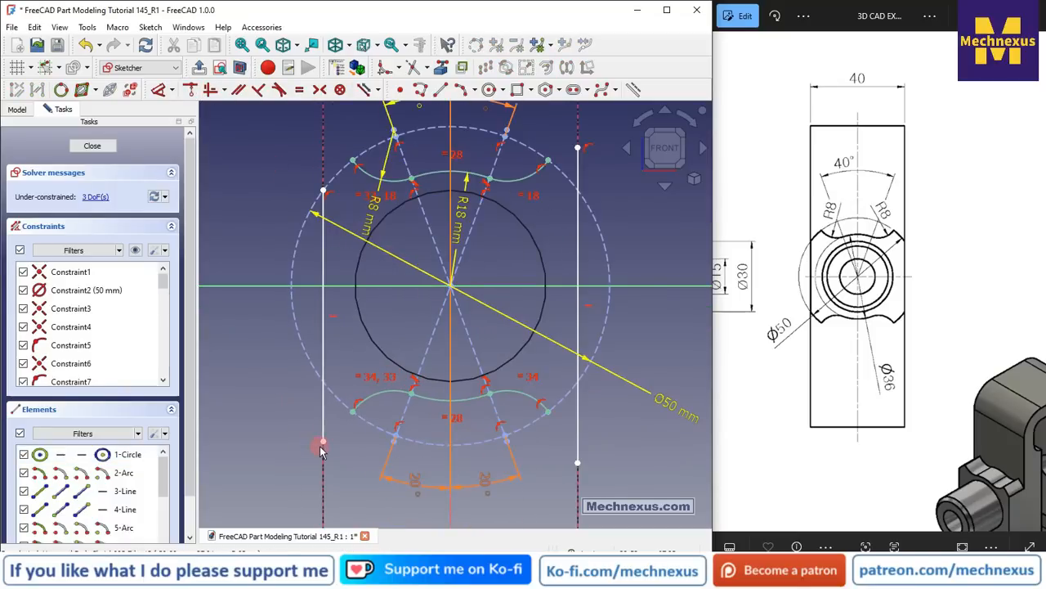
left_click(342, 402)
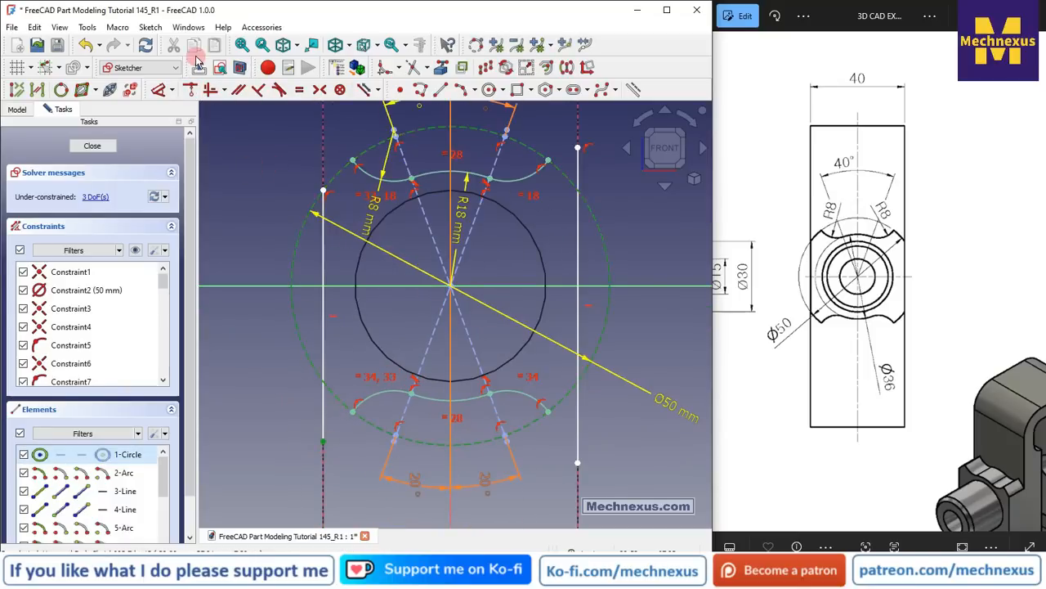
left_click(193, 90)
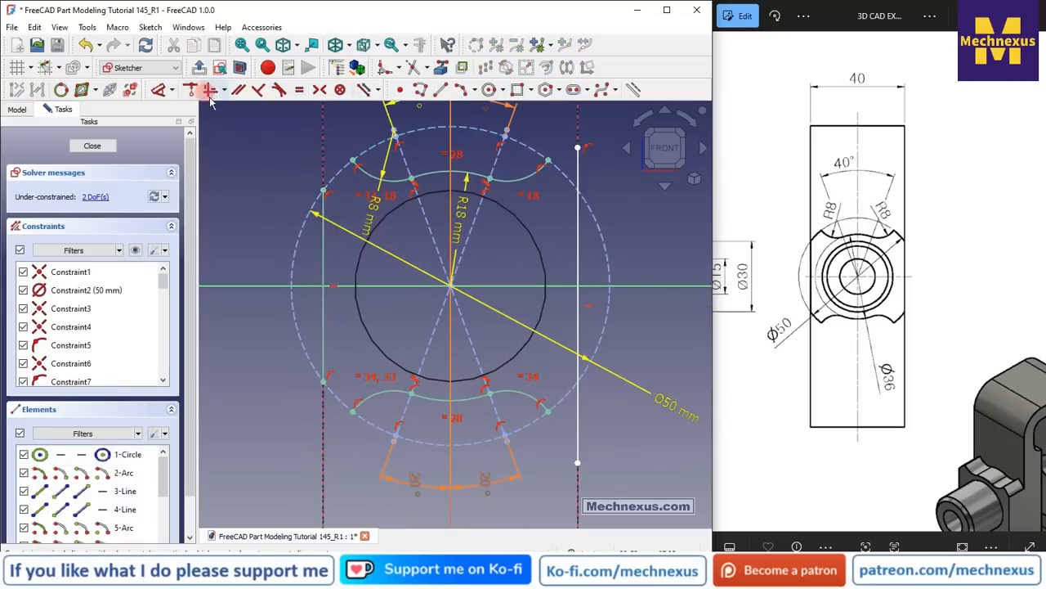
Constrain the right vertical line's lower and upper endpoints onto the 50 mm construction circle.
left_click(579, 464)
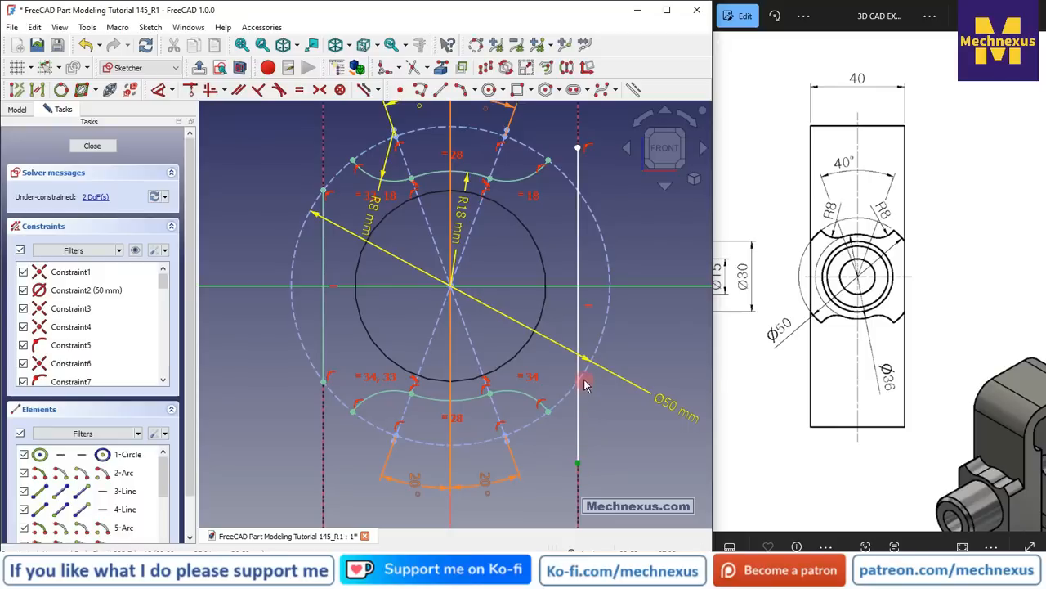
left_click(586, 379)
left_click(193, 90)
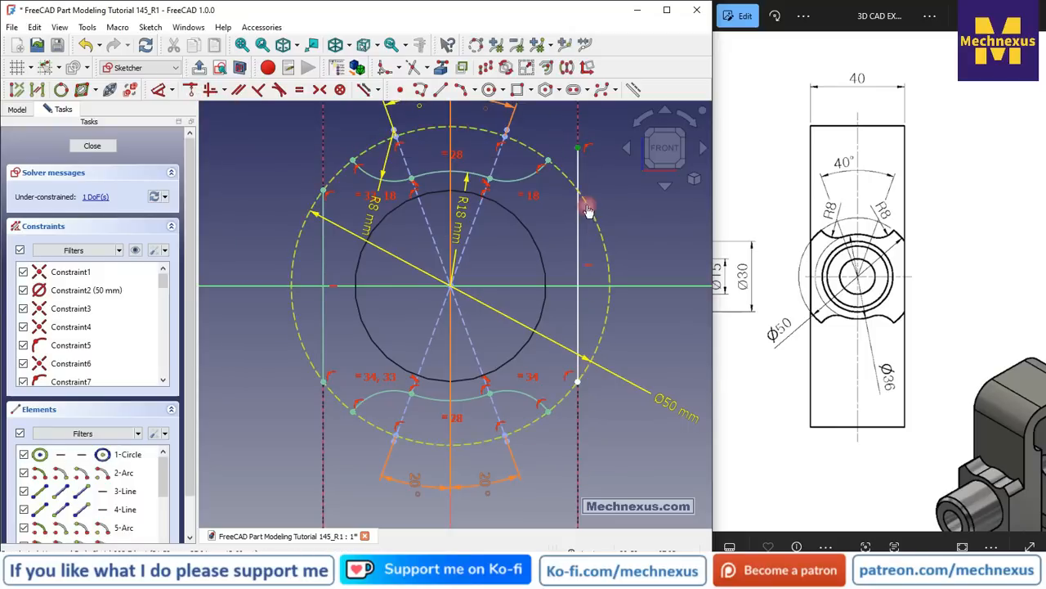
left_click(586, 206)
left_click(193, 90)
left_click(299, 165)
Sketch a three-point arc from the left line's upper endpoint to the outer end of the upper-left R8 arc, bulging slightly outside the circle.
scroll(377, 226, "down", 2)
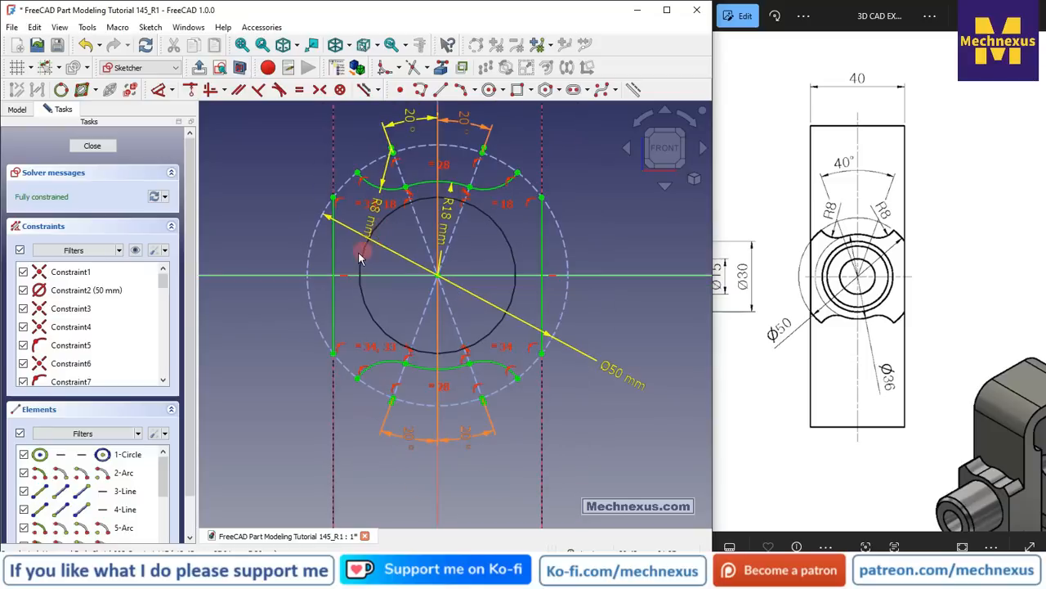
scroll(339, 203, "up", 2)
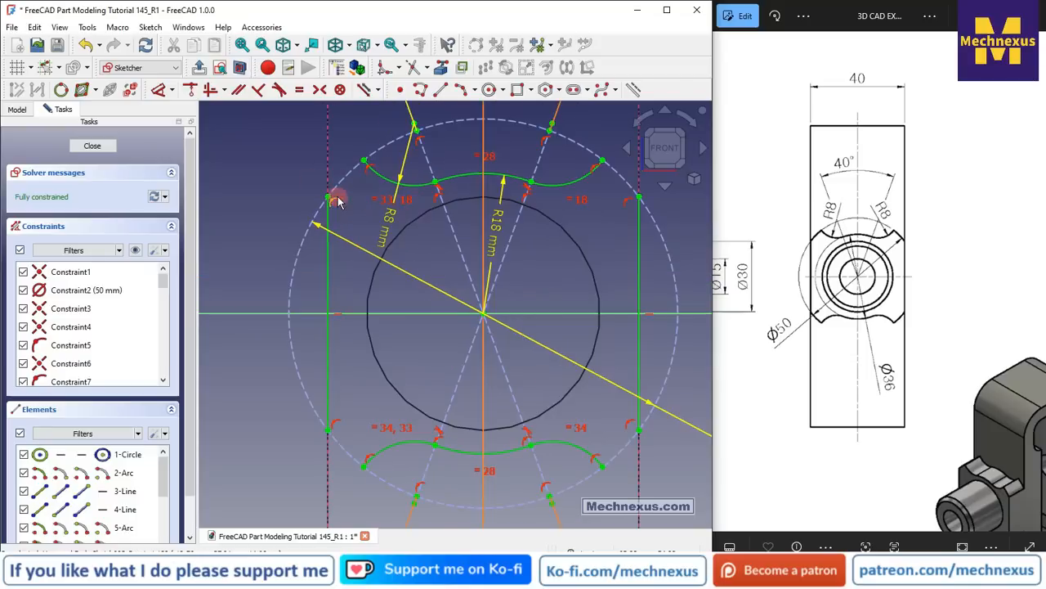
scroll(367, 187, "up", 3)
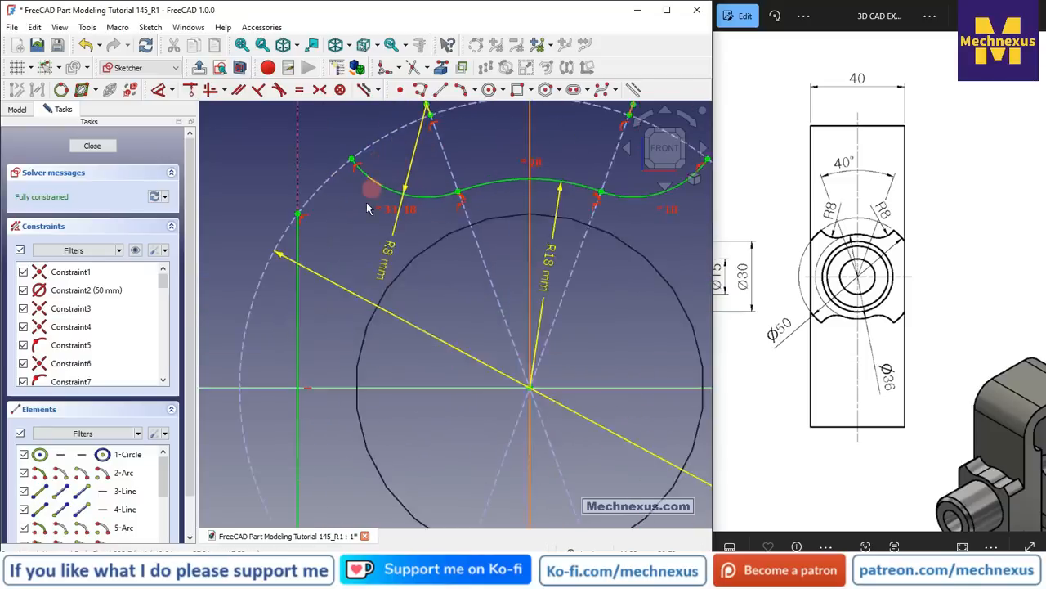
left_click(462, 89)
scroll(286, 216, "up", 2)
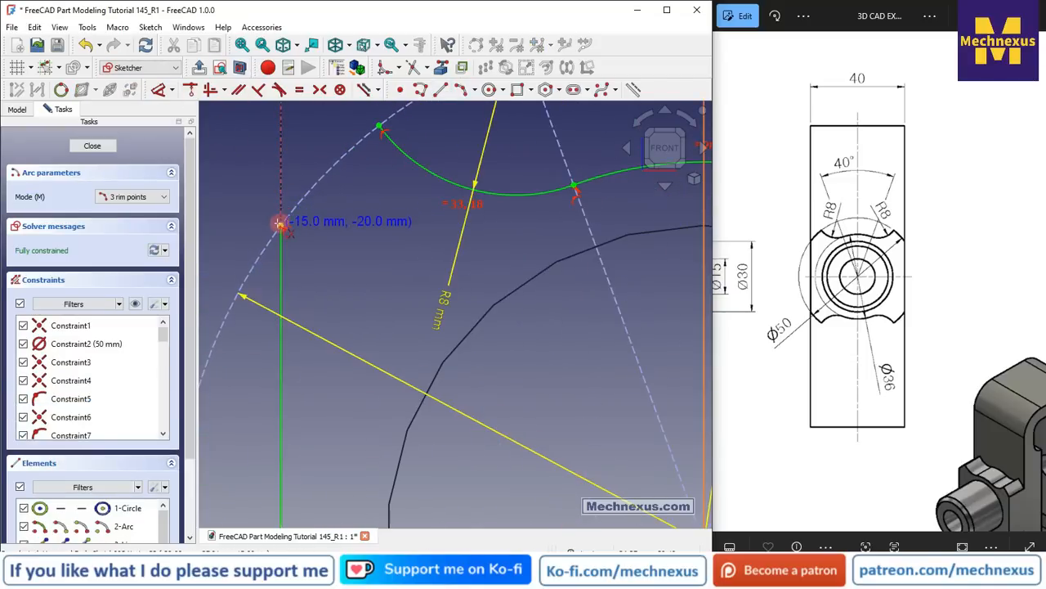
left_click(282, 219)
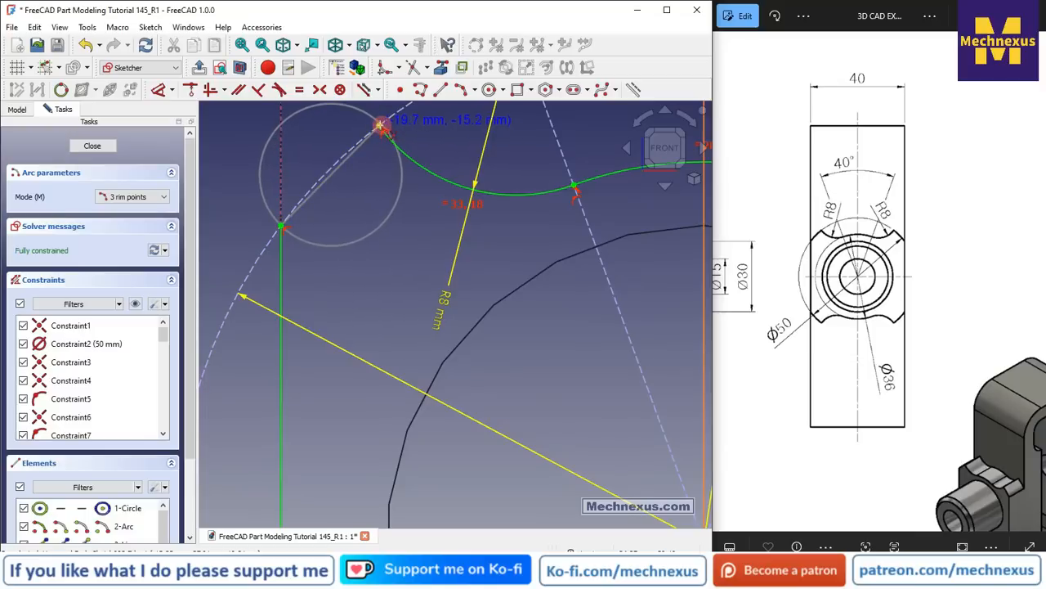
left_click(379, 128)
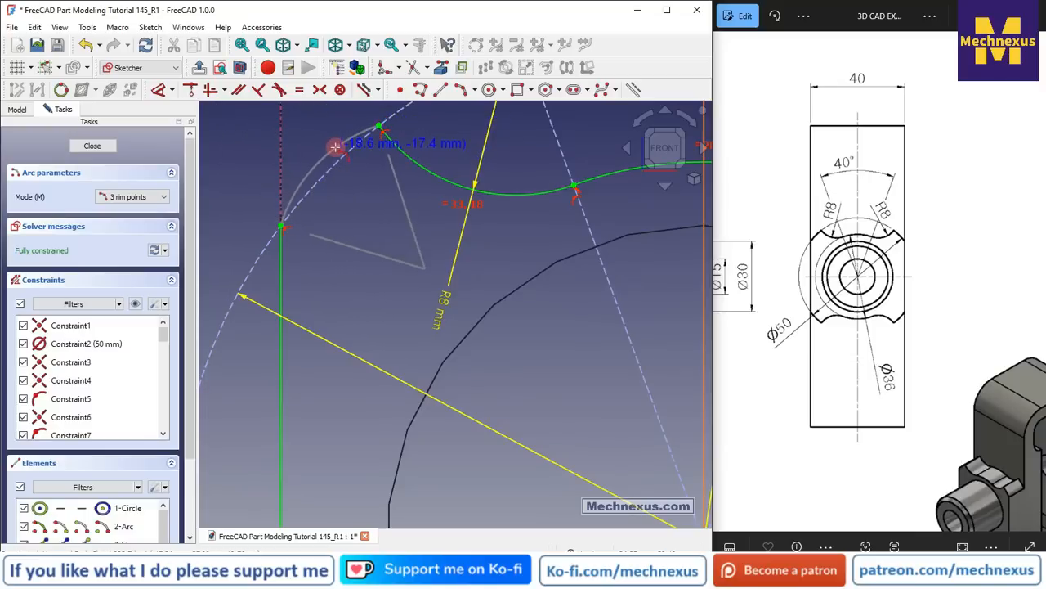
scroll(335, 151, "up", 5)
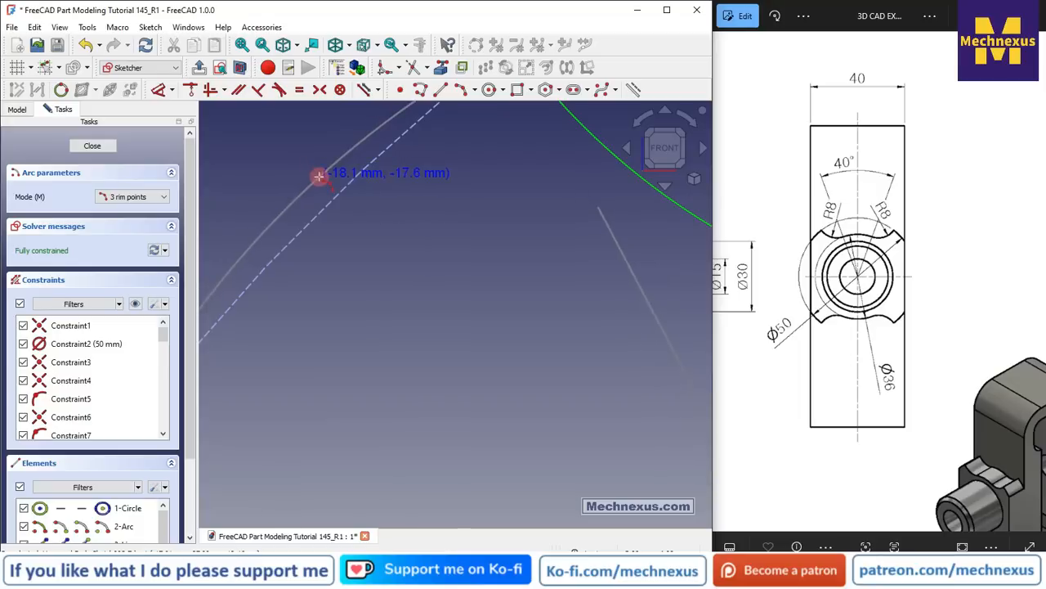
left_click(320, 176)
scroll(367, 212, "down", 5)
right_click(357, 207)
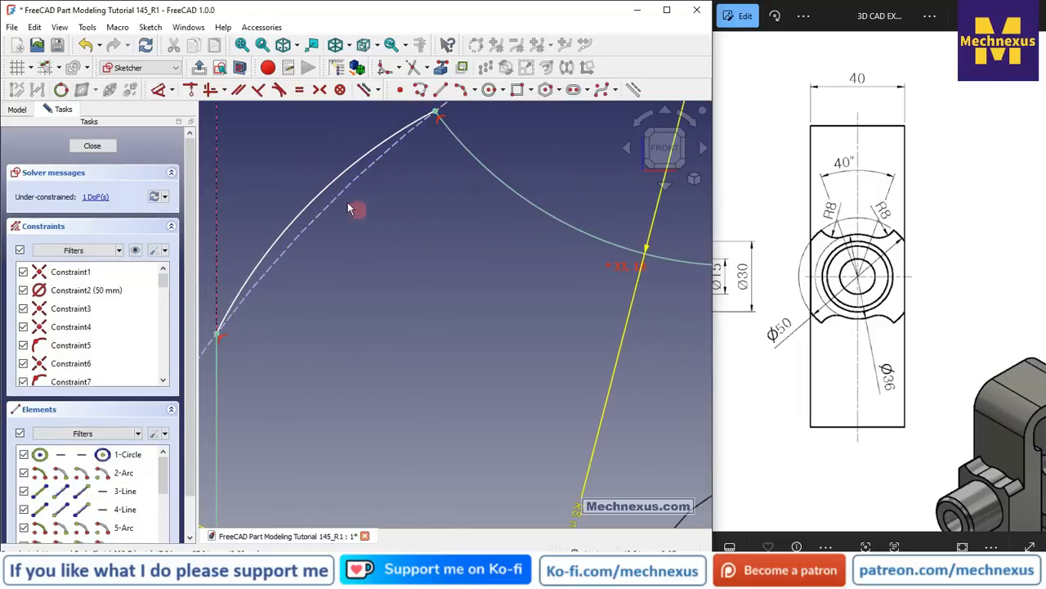
Constrain the upper-left connecting arc tangent to the 50 mm construction circle.
left_click(329, 190)
left_click(333, 202)
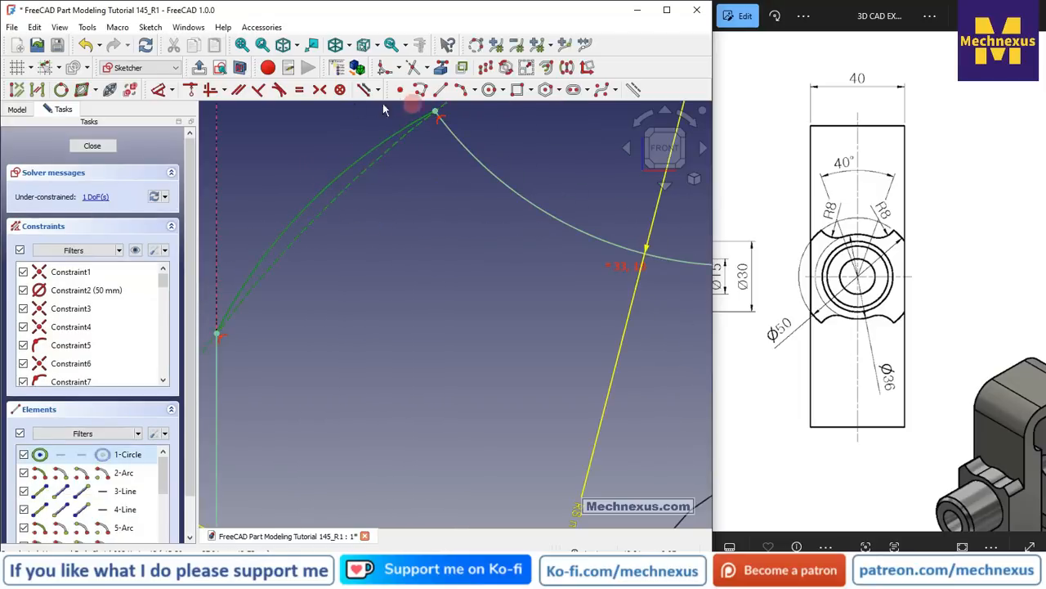
left_click(282, 91)
Sketch a three-point arc joining the right line's upper endpoint to the outer end of the upper-right R8 arc, slightly outside the circle.
scroll(331, 175, "down", 4)
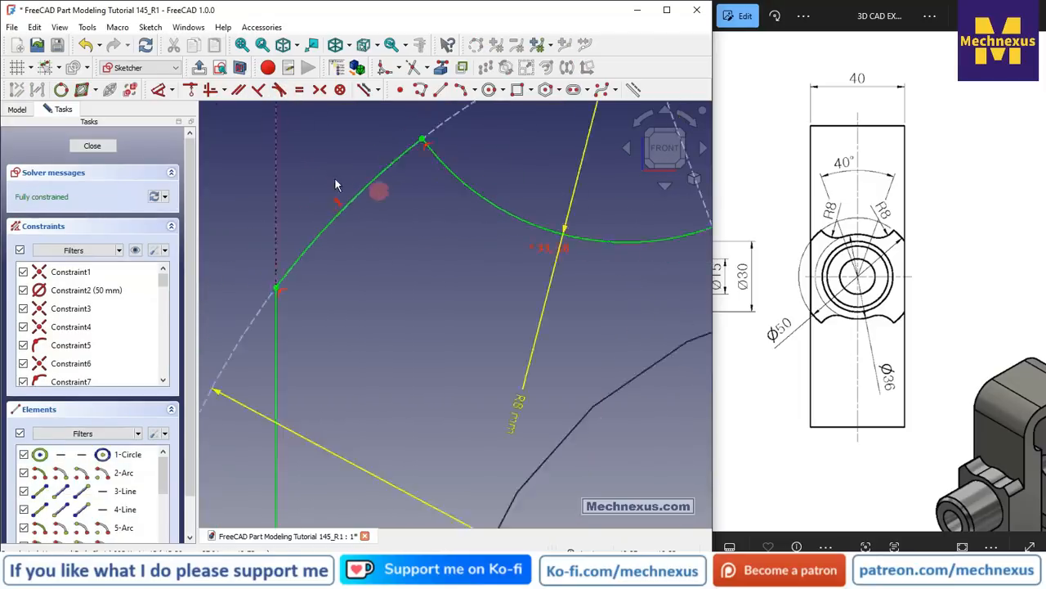
scroll(625, 168, "up", 4)
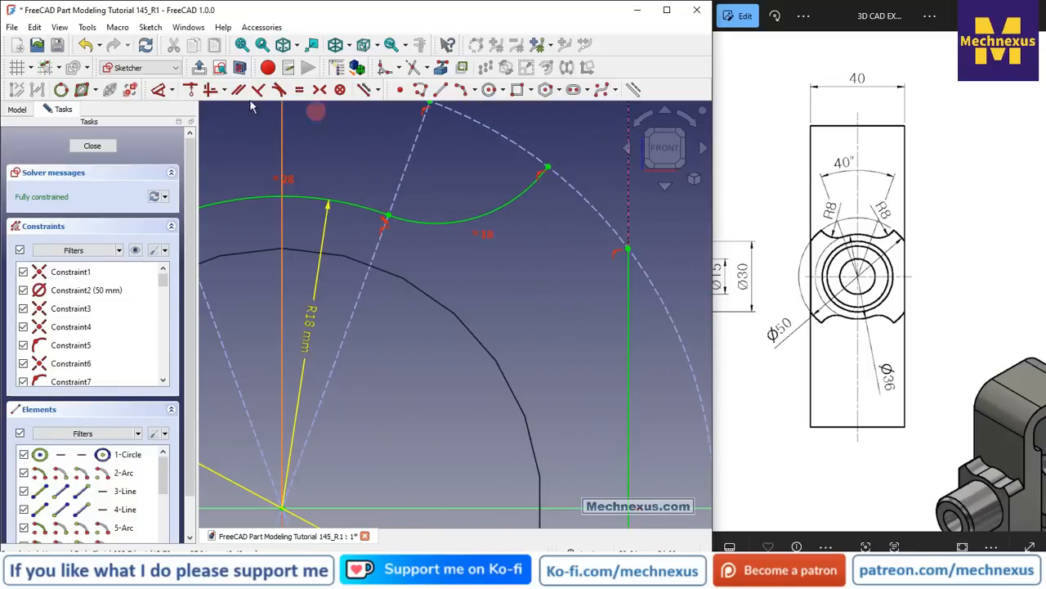
left_click(462, 89)
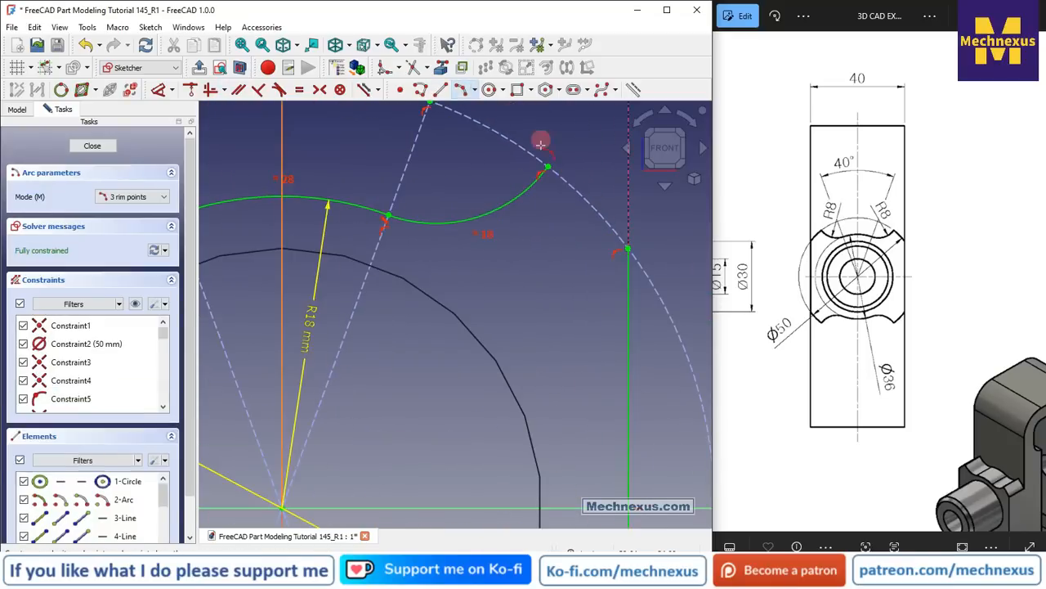
left_click(628, 248)
scroll(582, 222, "up", 4)
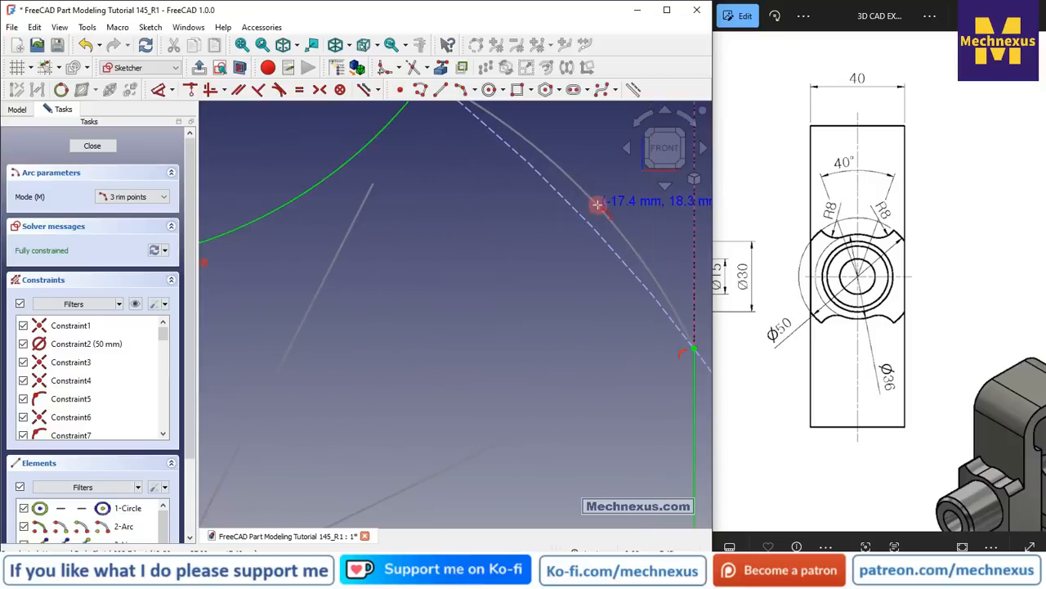
Constrain the upper-right connecting arc tangent to the 50 mm construction circle.
left_click(585, 227)
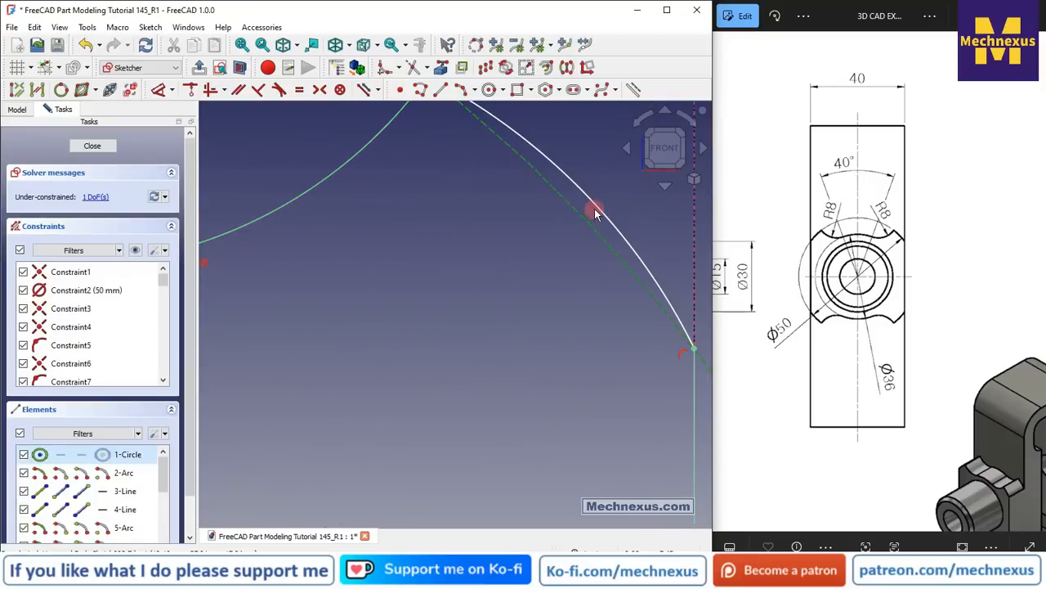
left_click(594, 209)
left_click(286, 89)
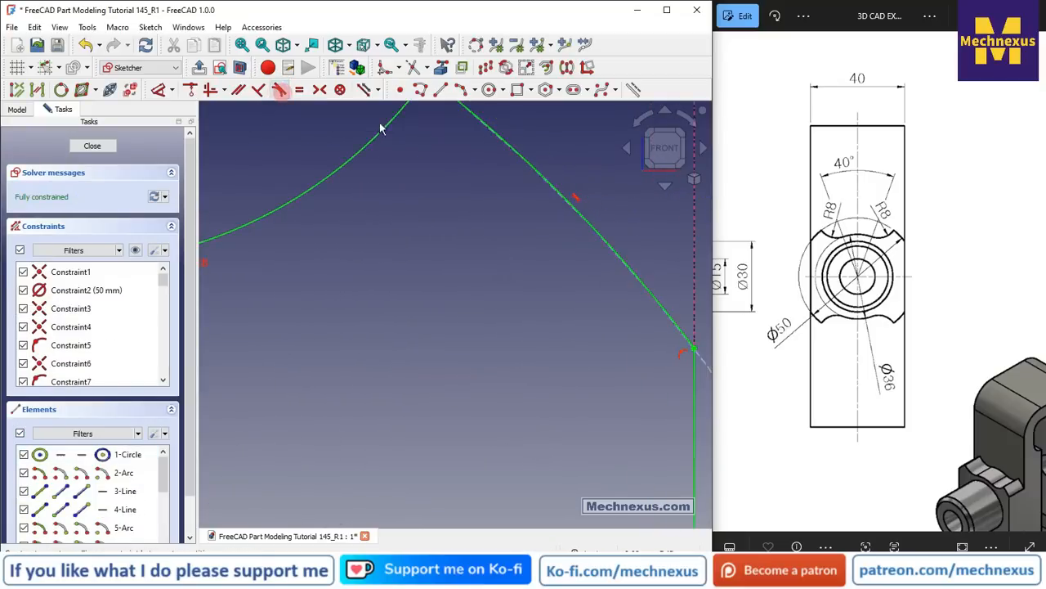
Sketch a three-point arc joining the left line's lower endpoint to the outer end of the lower-left R8 arc, slightly outside the circle.
scroll(565, 164, "down", 5)
scroll(399, 300, "up", 3)
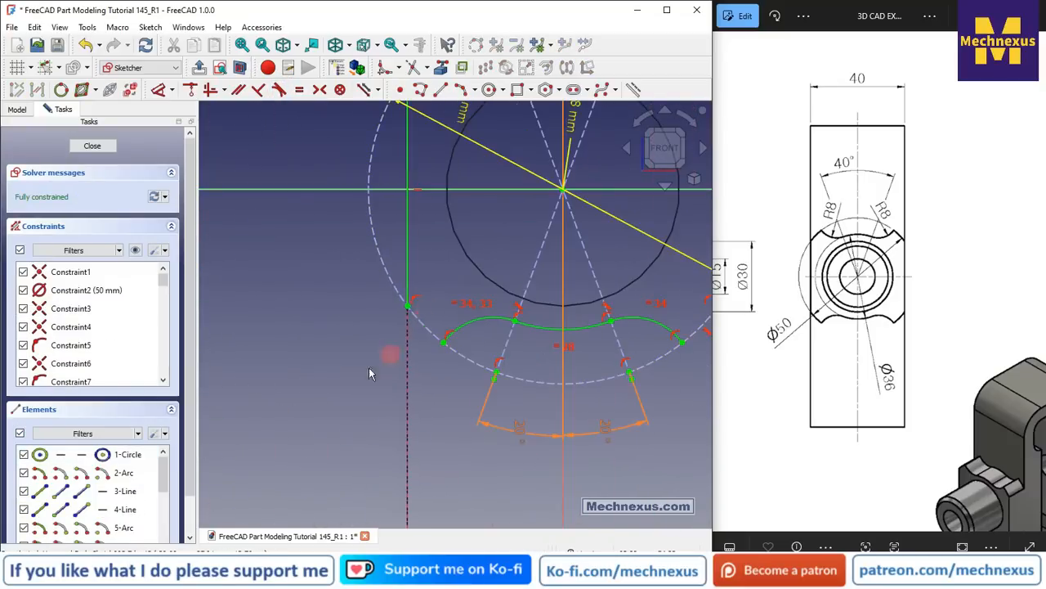
scroll(443, 279, "down", 3)
scroll(443, 279, "up", 4)
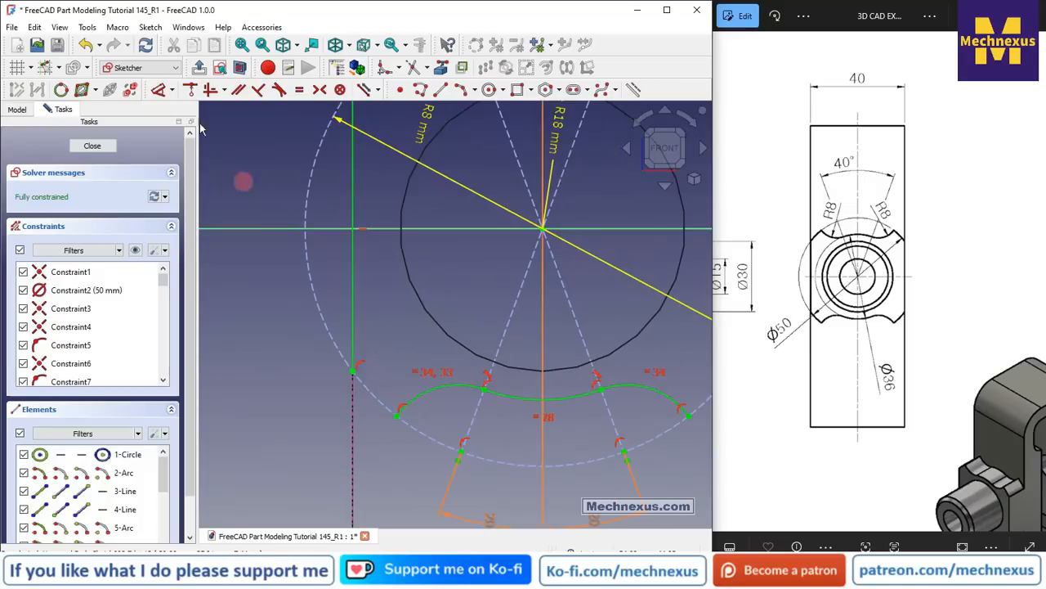
left_click(461, 89)
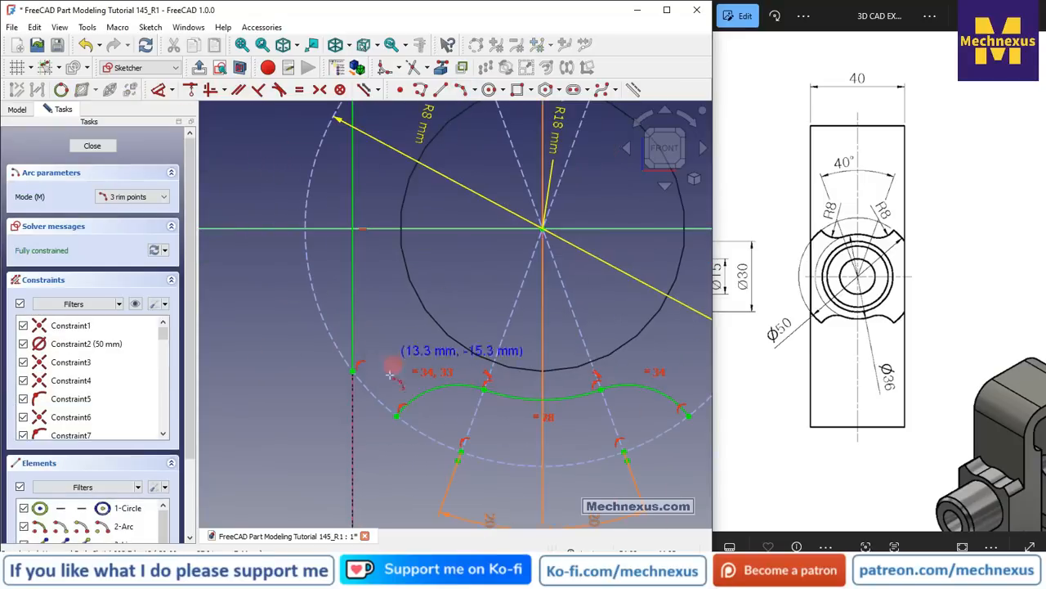
scroll(368, 364, "up", 2)
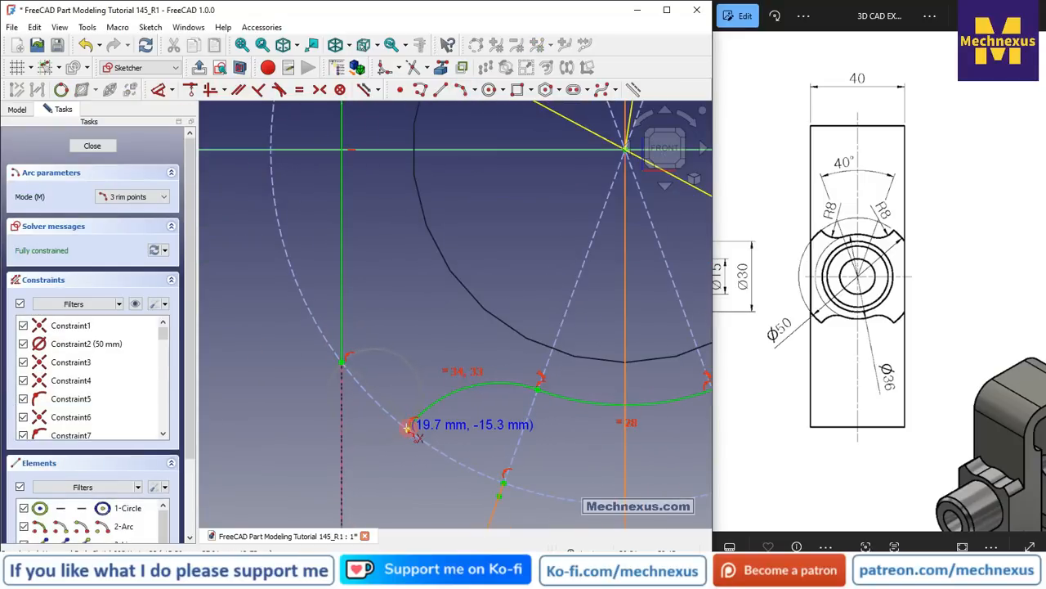
scroll(401, 423, "up", 3)
scroll(383, 421, "up", 3)
left_click(380, 423)
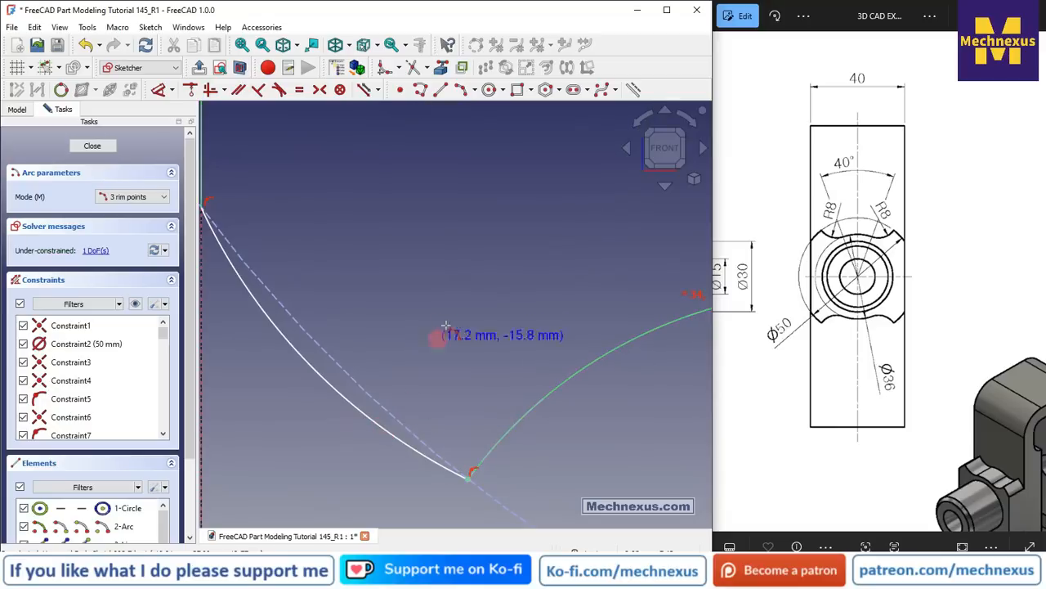
right_click(438, 339)
Constrain the lower-left connecting arc tangent to the 50 mm construction circle.
left_click(374, 421)
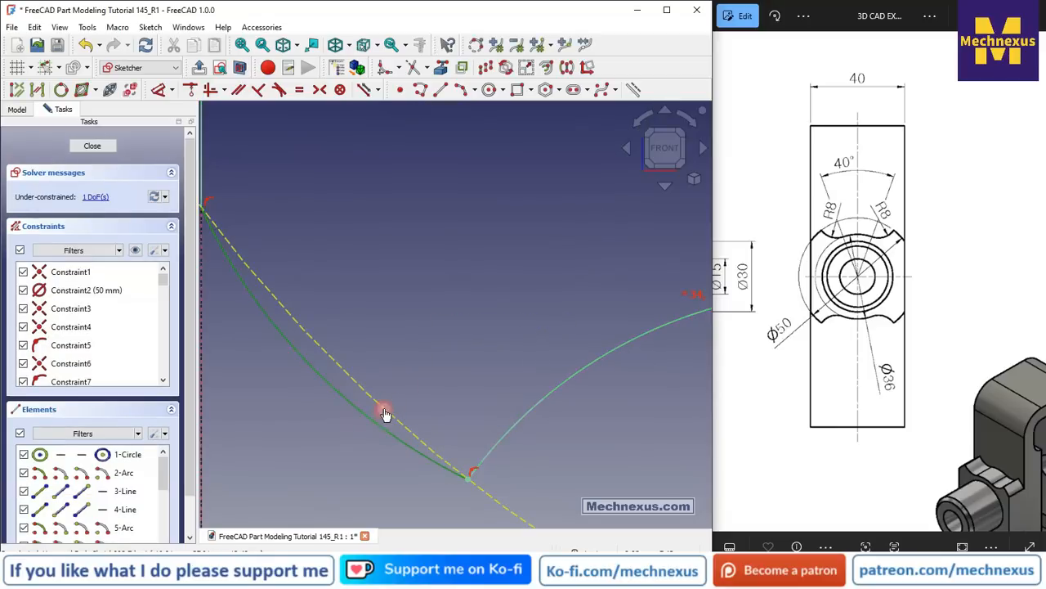
left_click(383, 410)
left_click(286, 95)
Sketch a three-point arc joining the right line's lower endpoint to the outer end of the lower-right R8 arc, along the 50 mm circle.
scroll(347, 295, "down", 5)
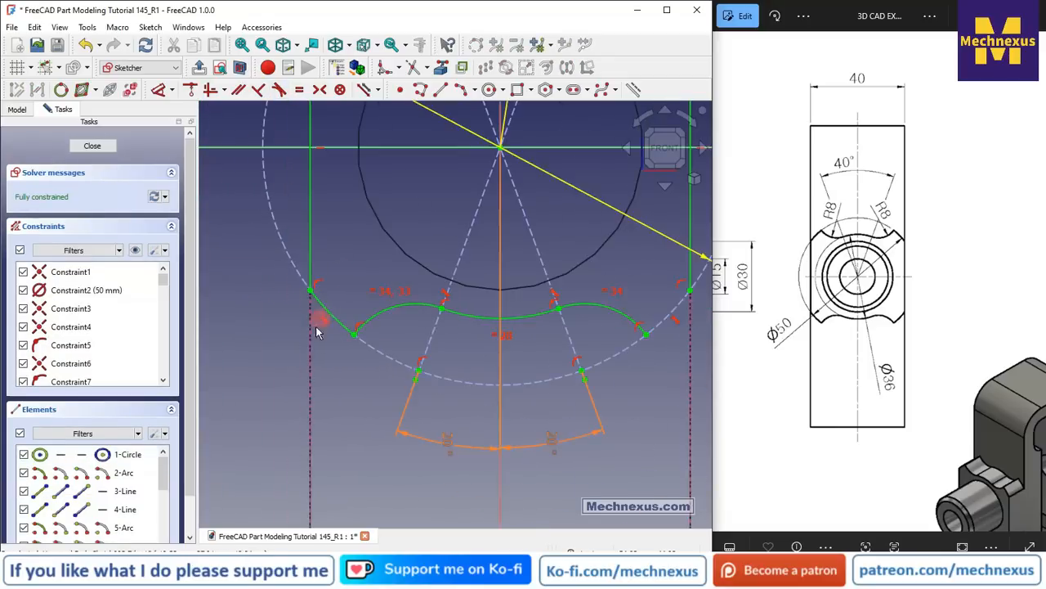
scroll(526, 350, "up", 4)
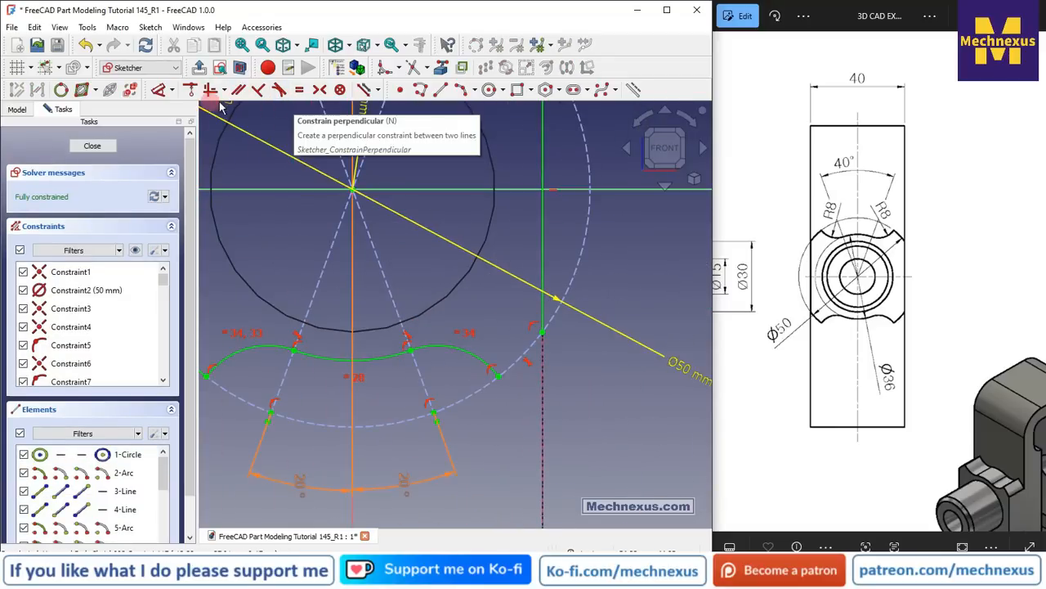
left_click(462, 90)
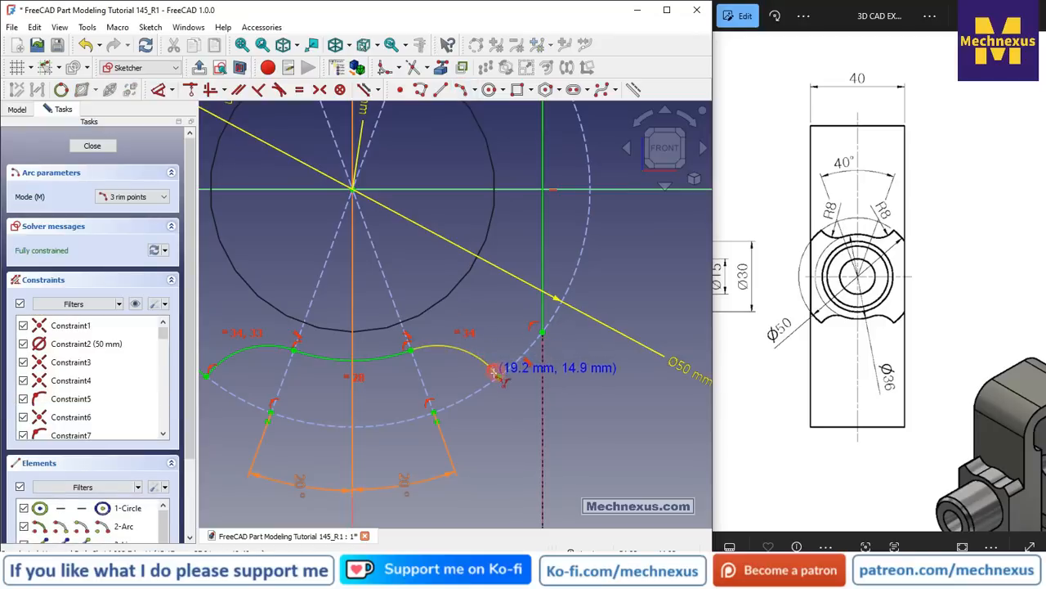
left_click(541, 330)
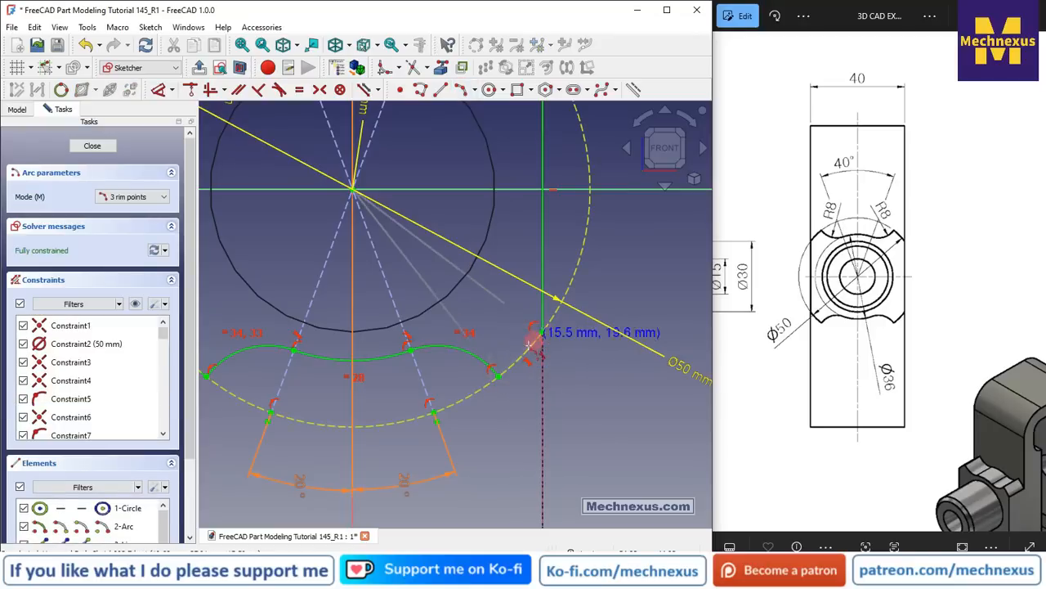
left_click(527, 352)
scroll(497, 324, "down", 2)
right_click(516, 353)
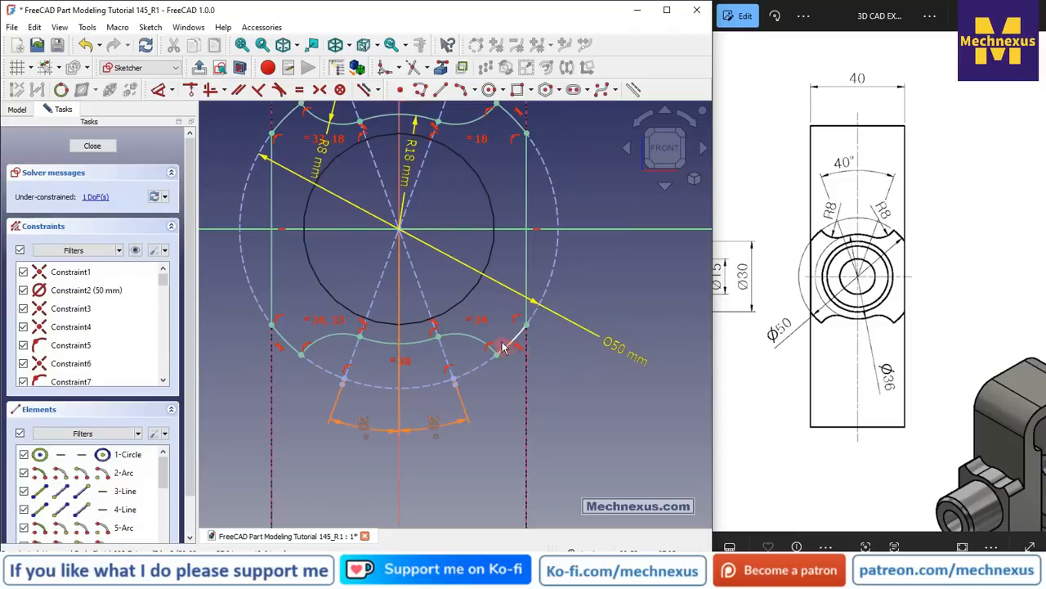
scroll(516, 350, "up", 3)
scroll(520, 357, "up", 5)
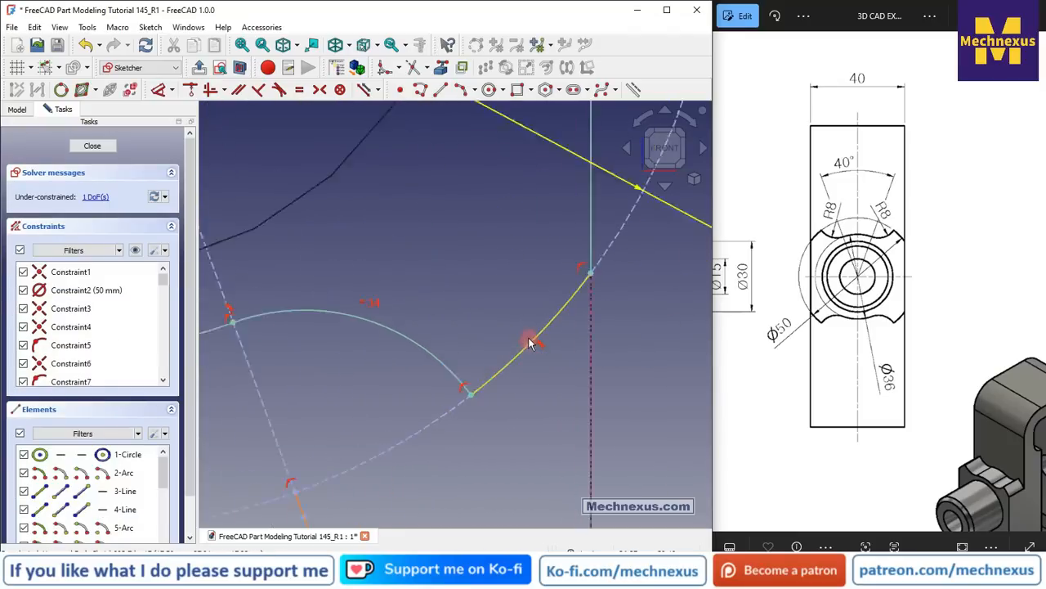
Constrain the lower-right connecting arc tangent to the 50 mm construction circle.
left_click_drag(511, 356, 538, 353)
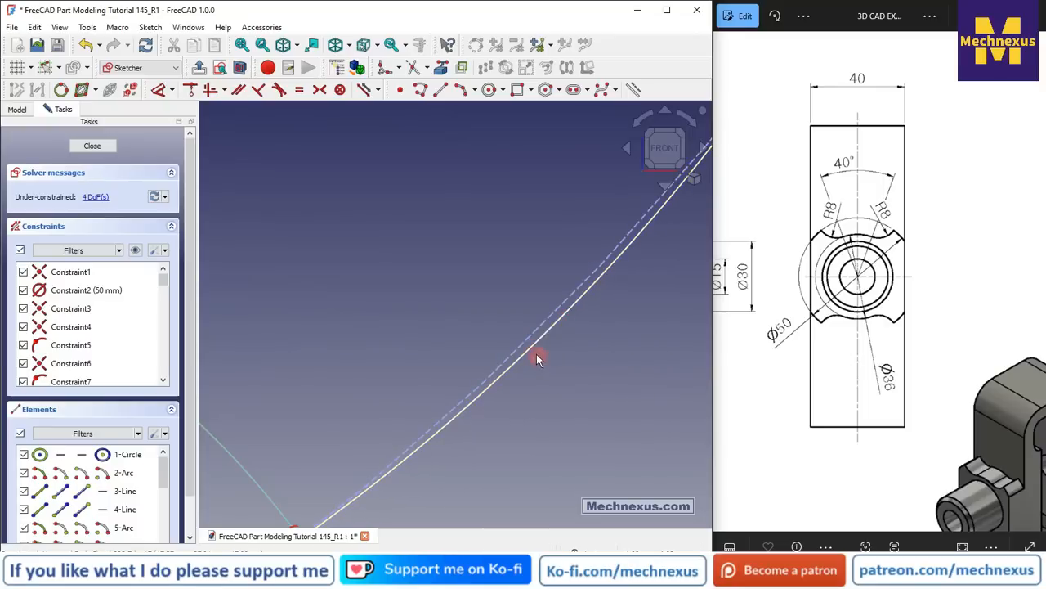
left_click(532, 346)
left_click(531, 333)
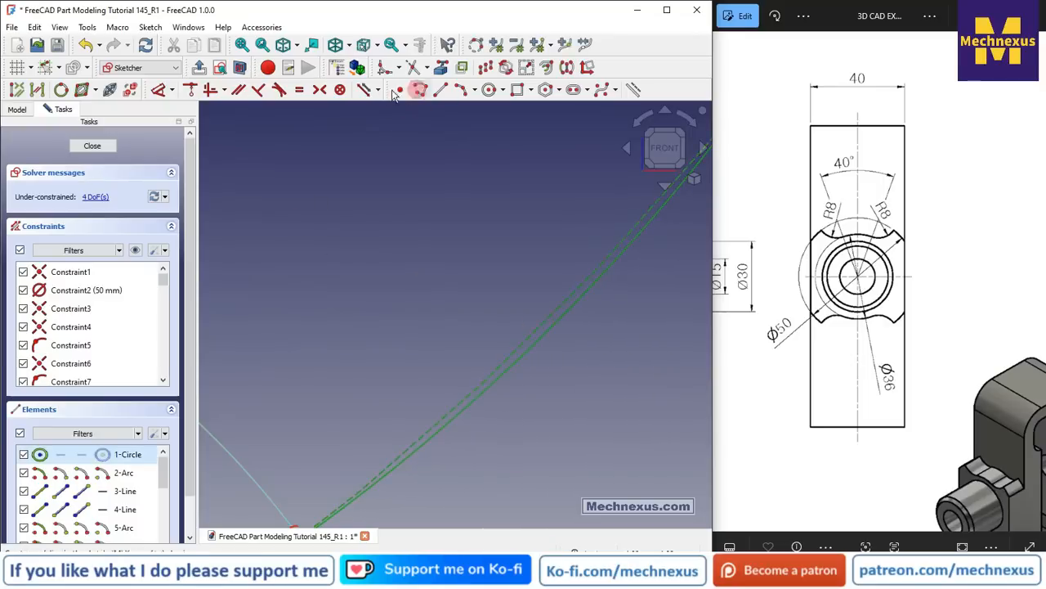
left_click(279, 89)
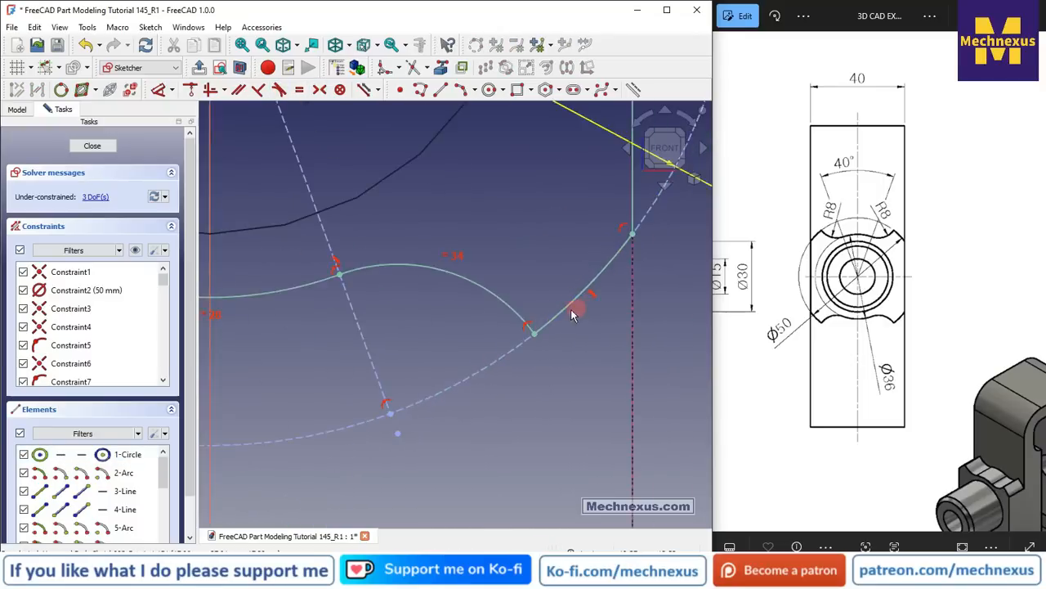
Close the finished boss profile sketch and switch the model's display style to Flat lines.
scroll(562, 319, "down", 9)
scroll(485, 238, "up", 2)
mouse_move(497, 268)
middle_mouse_down()
mouse_move(398, 307)
mouse_move(574, 344)
mouse_move(533, 308)
mouse_move(403, 304)
mouse_move(465, 290)
mouse_move(461, 280)
middle_mouse_up()
scroll(441, 293, "up", 1)
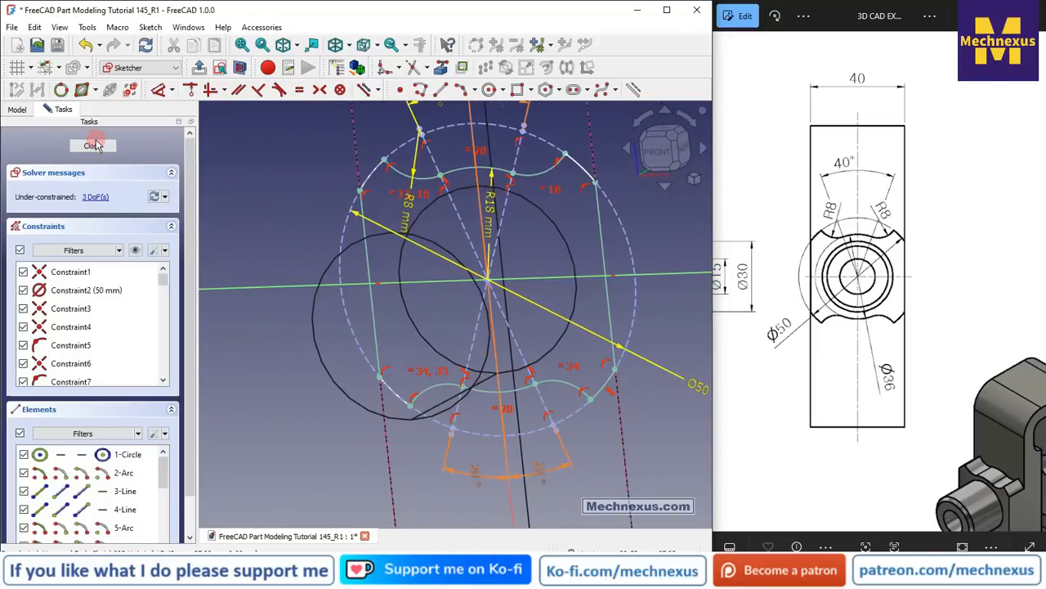
key("Escape")
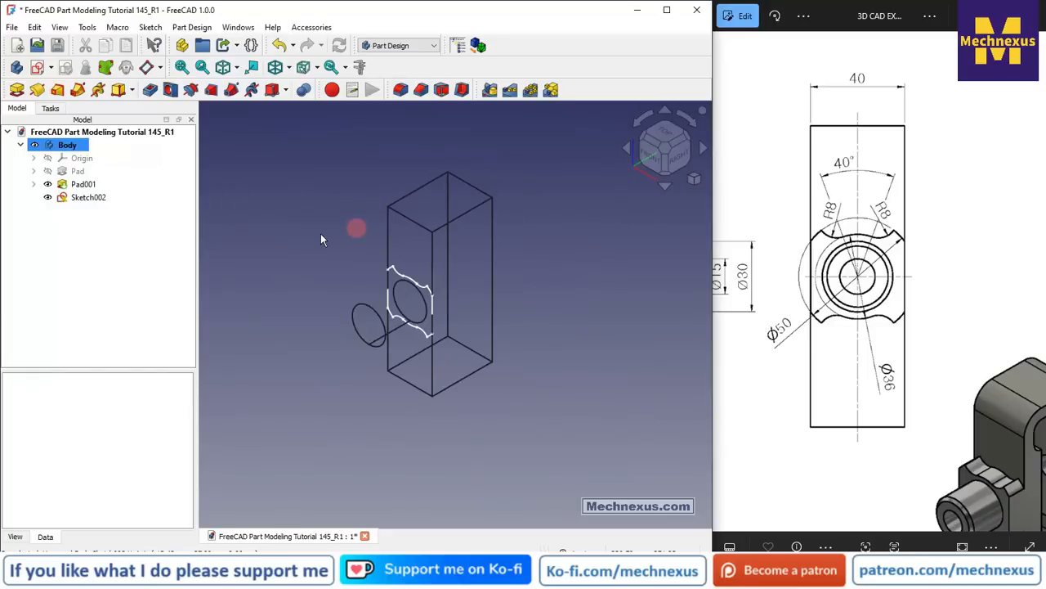
left_click(289, 67)
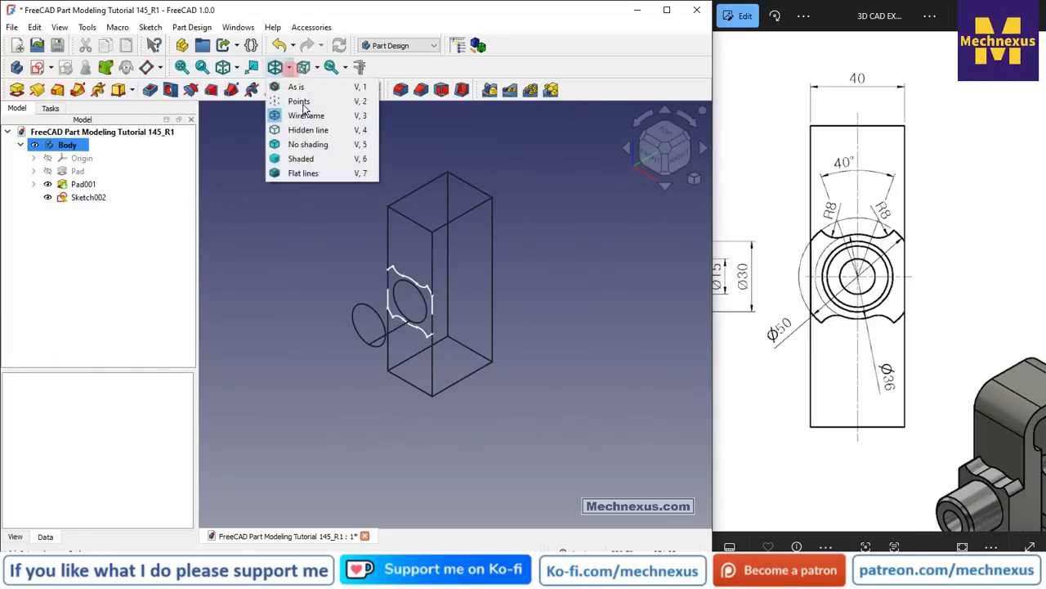
left_click(312, 174)
scroll(316, 249, "up", 2)
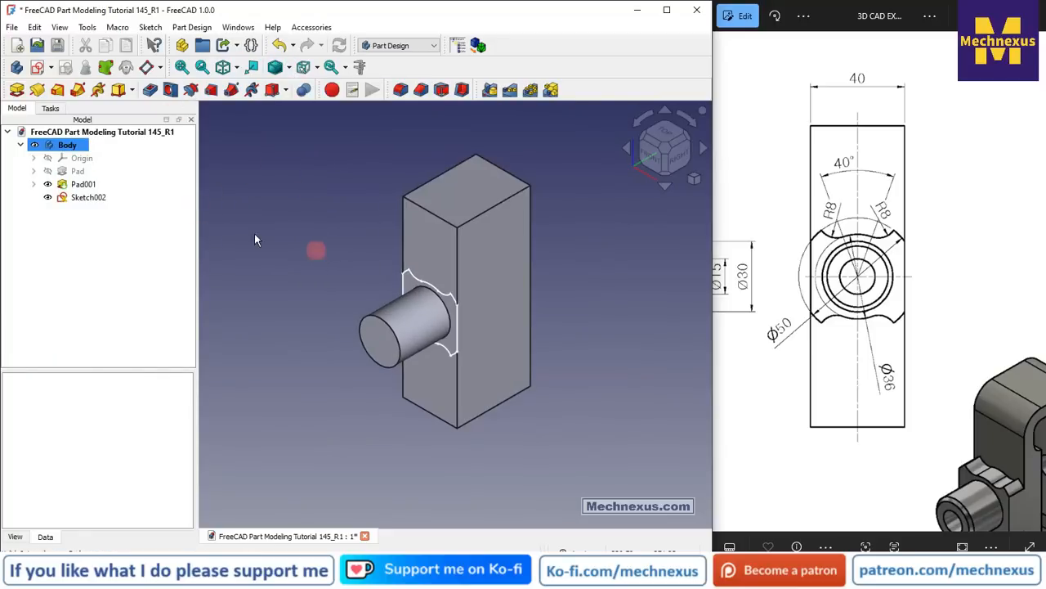
Pad the wavy-sided boss sketch to a length of 12 mm.
left_click(97, 199)
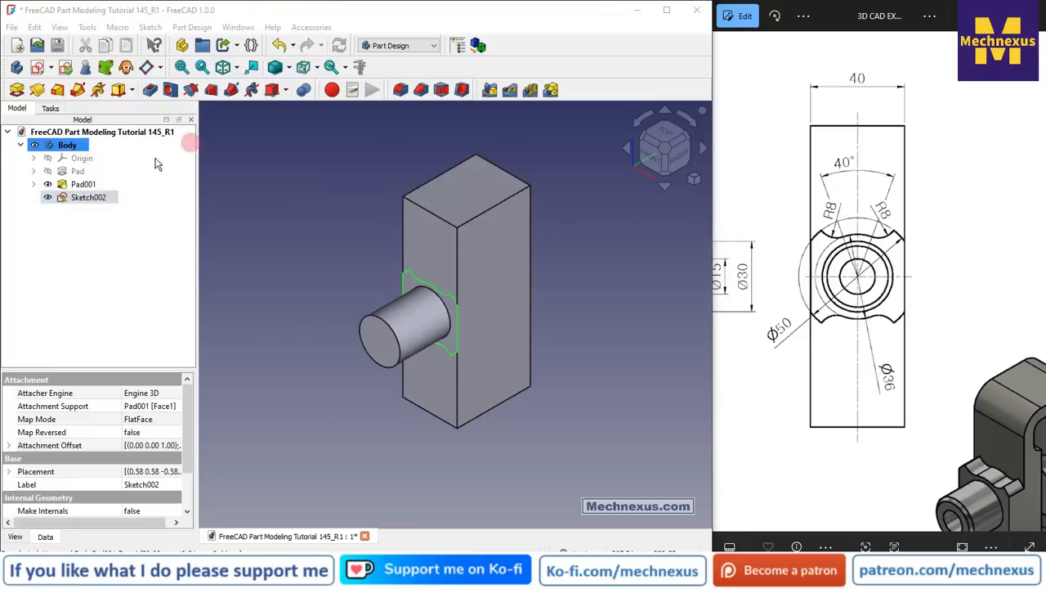
left_click(36, 69)
left_click(18, 89)
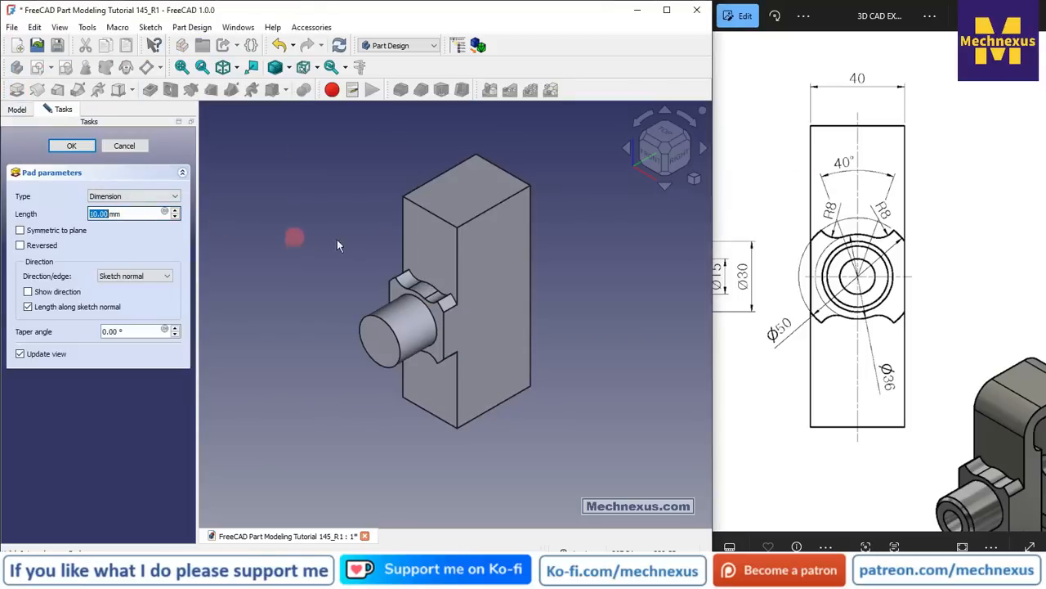
type("12")
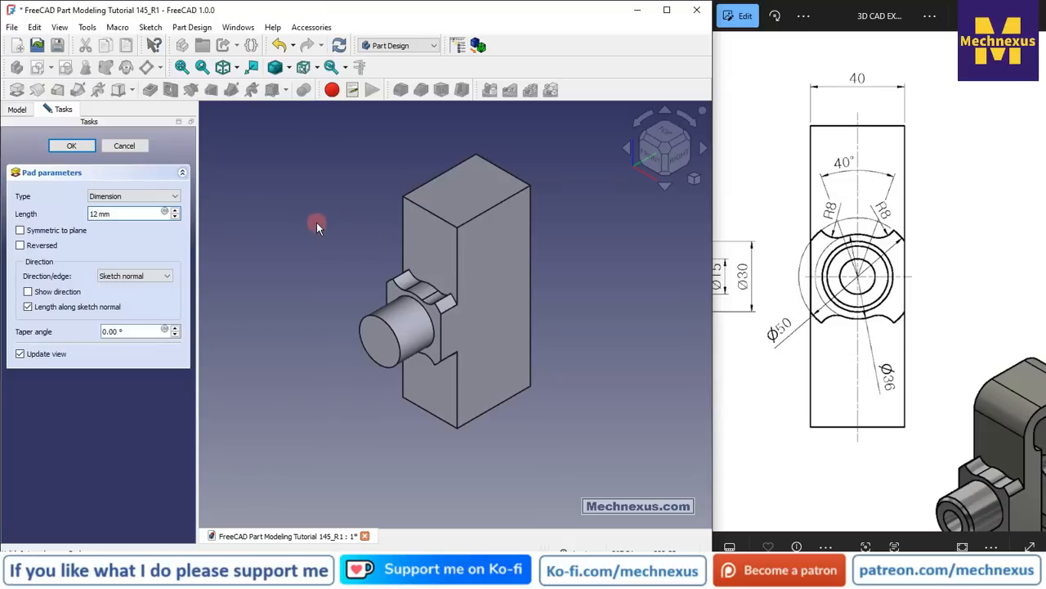
scroll(316, 220, "down", 2)
left_click(65, 147)
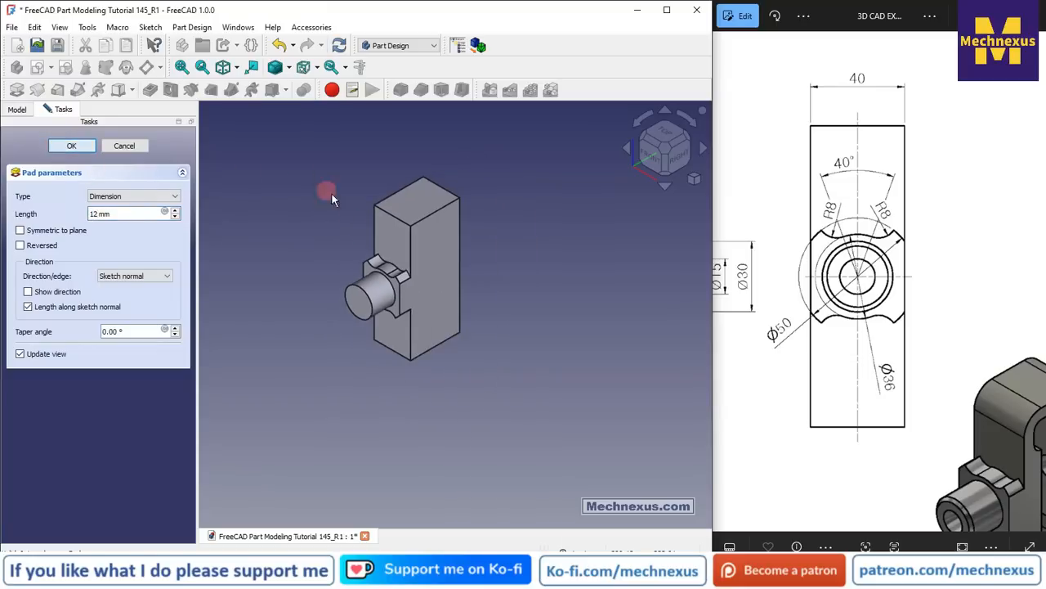
Mirror both the cylindrical shaft pad and the wavy-sided boss pad across the base XZ plane.
left_click_drag(480, 259, 372, 315)
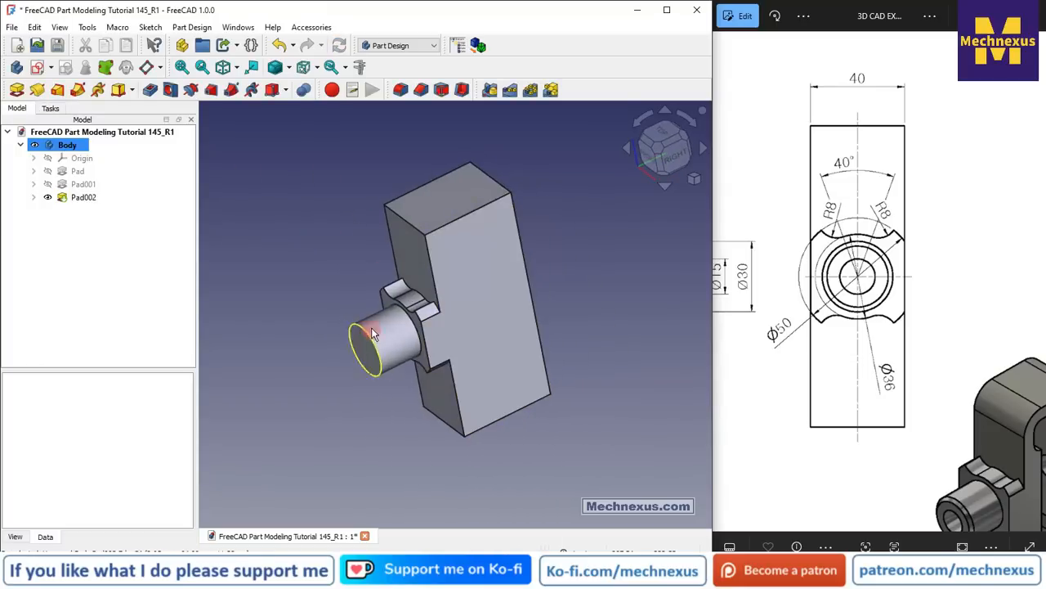
left_click(84, 184)
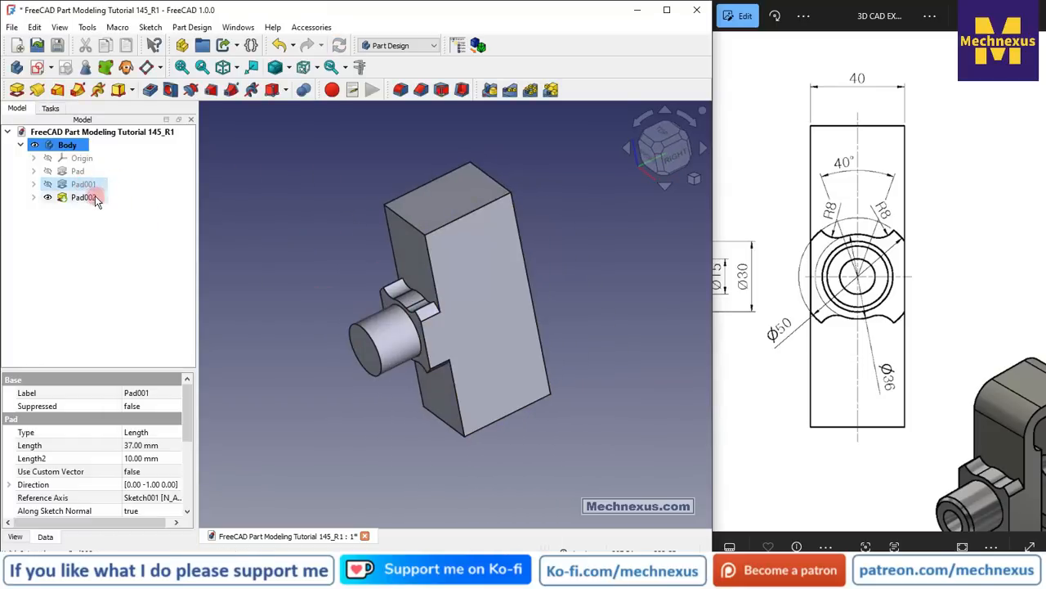
left_click(161, 206)
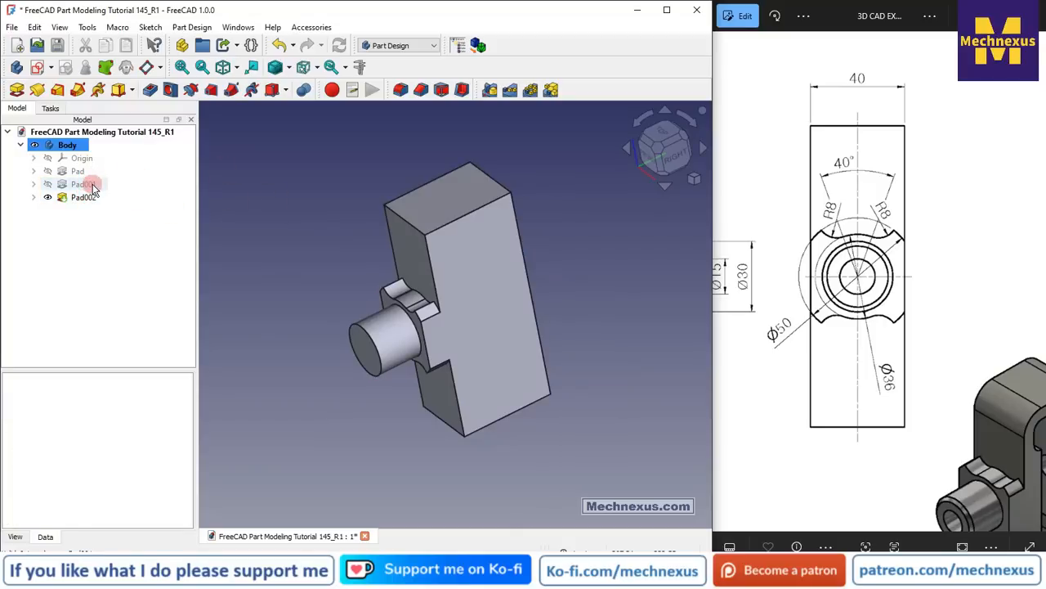
left_click(90, 185)
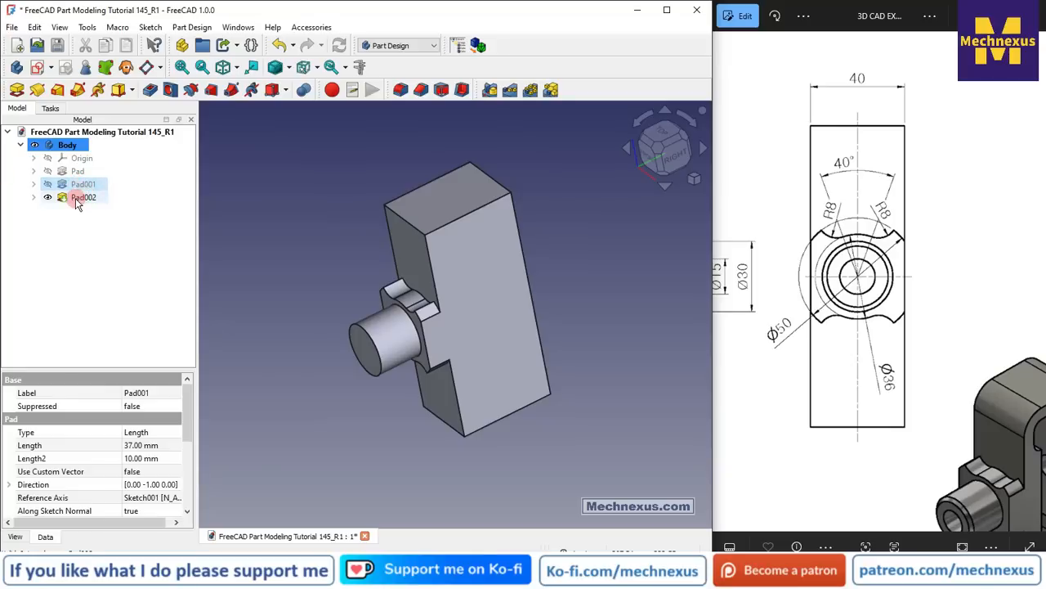
left_click(79, 197)
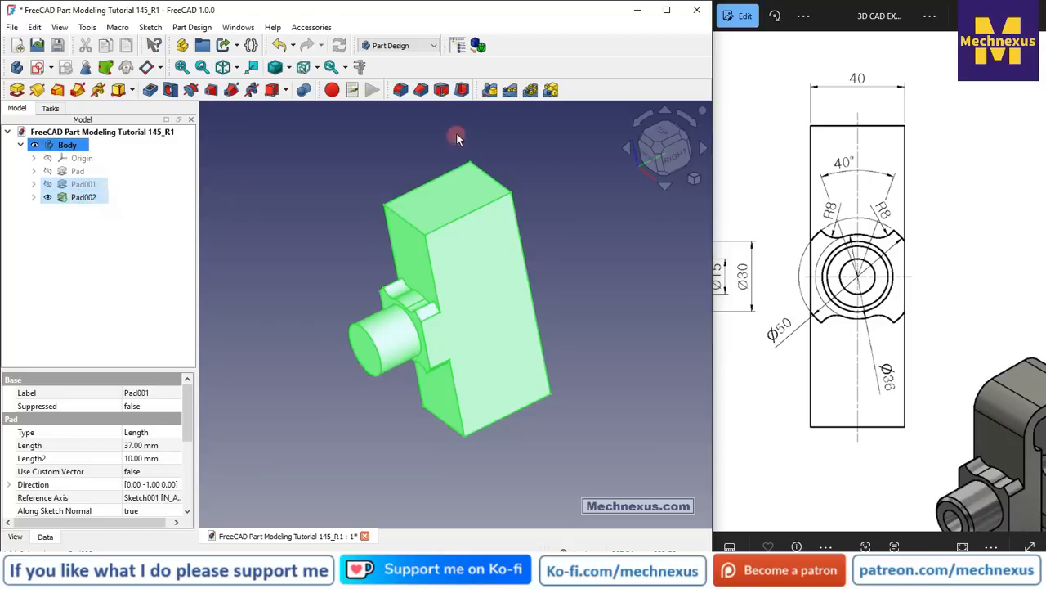
left_click(491, 88)
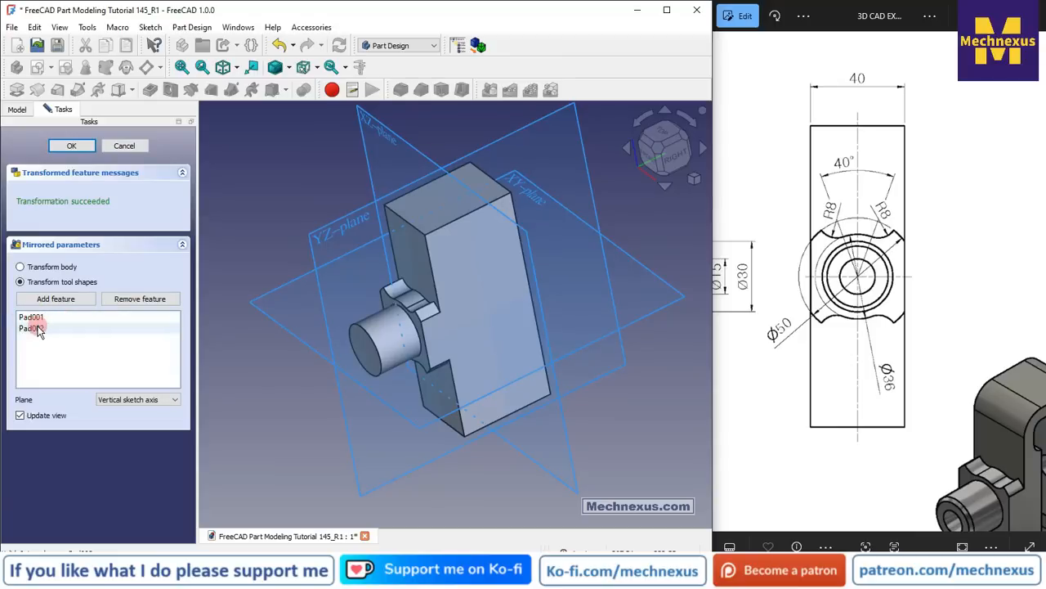
left_click(137, 399)
left_click(130, 453)
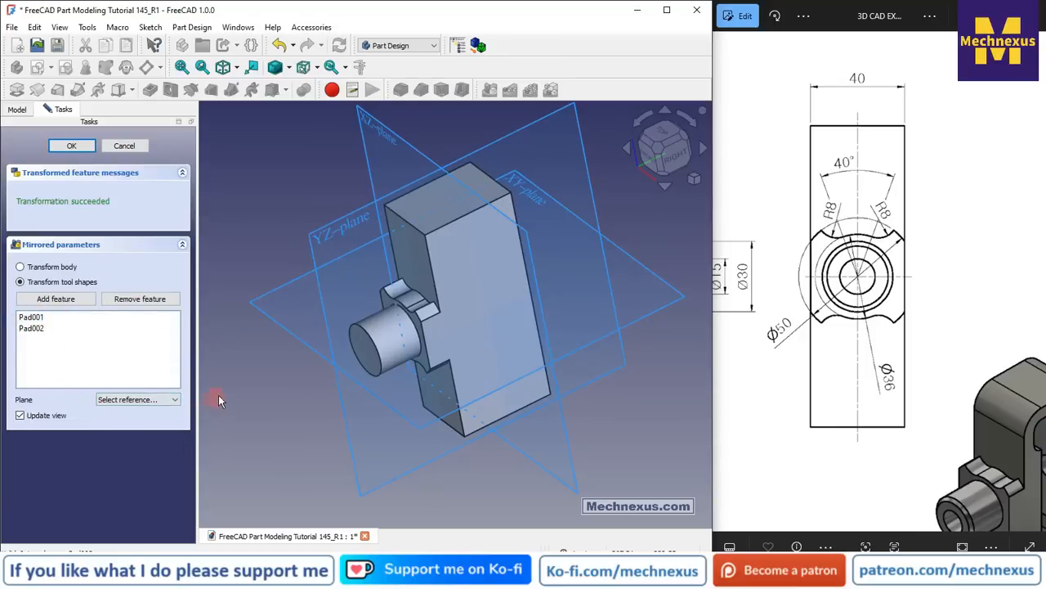
middle_click_drag(218, 394, 351, 234)
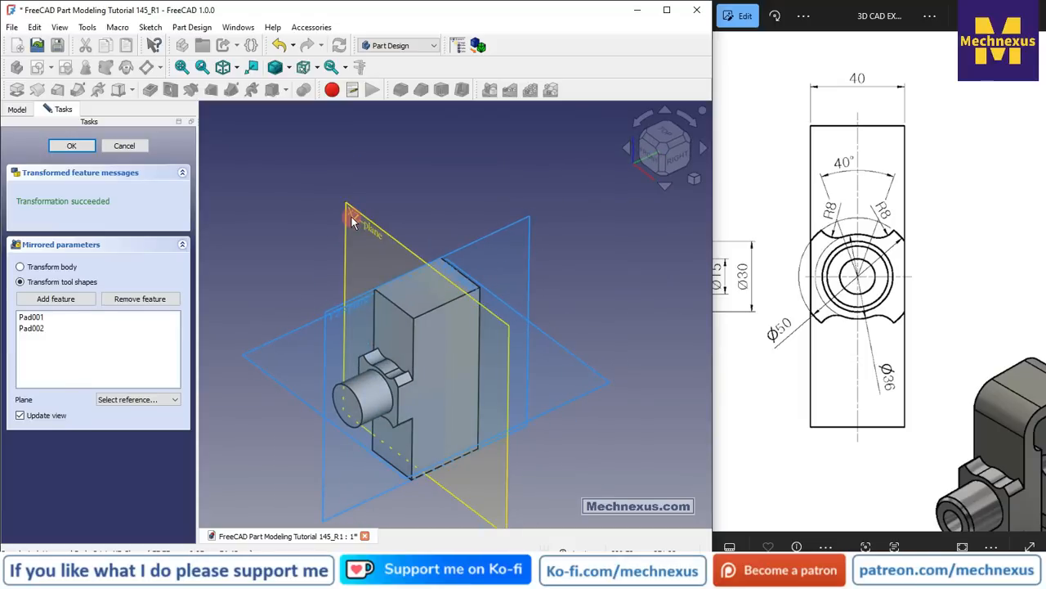
left_click(351, 220)
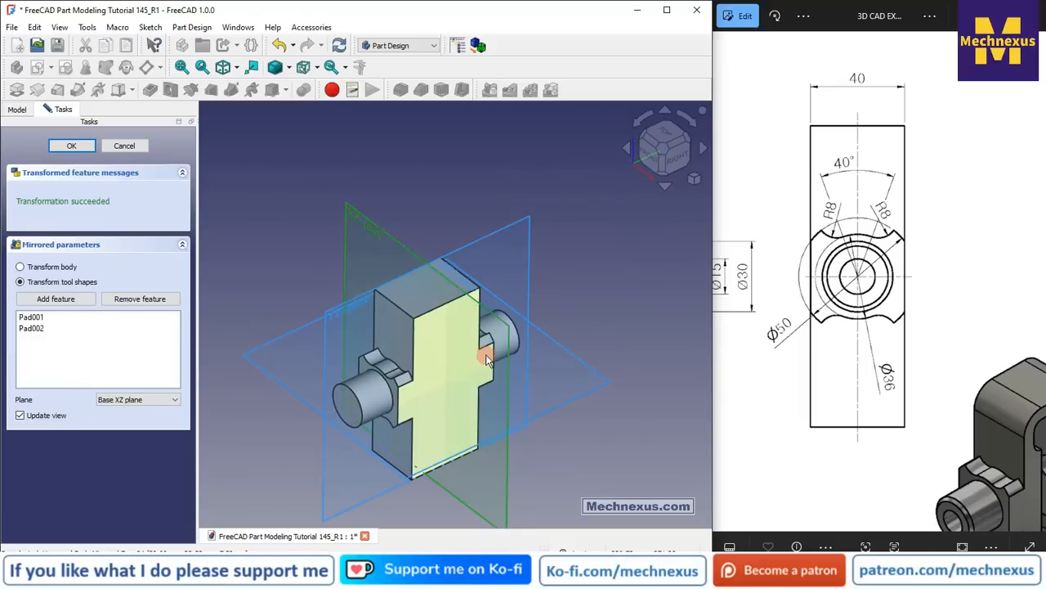
middle_click_drag(350, 219, 433, 366)
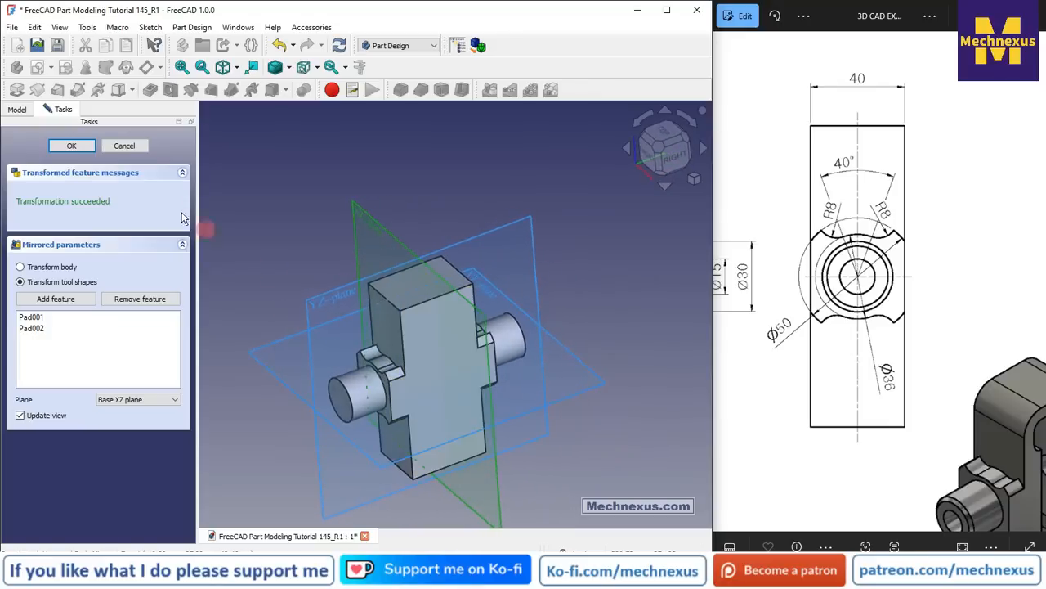
key("Return")
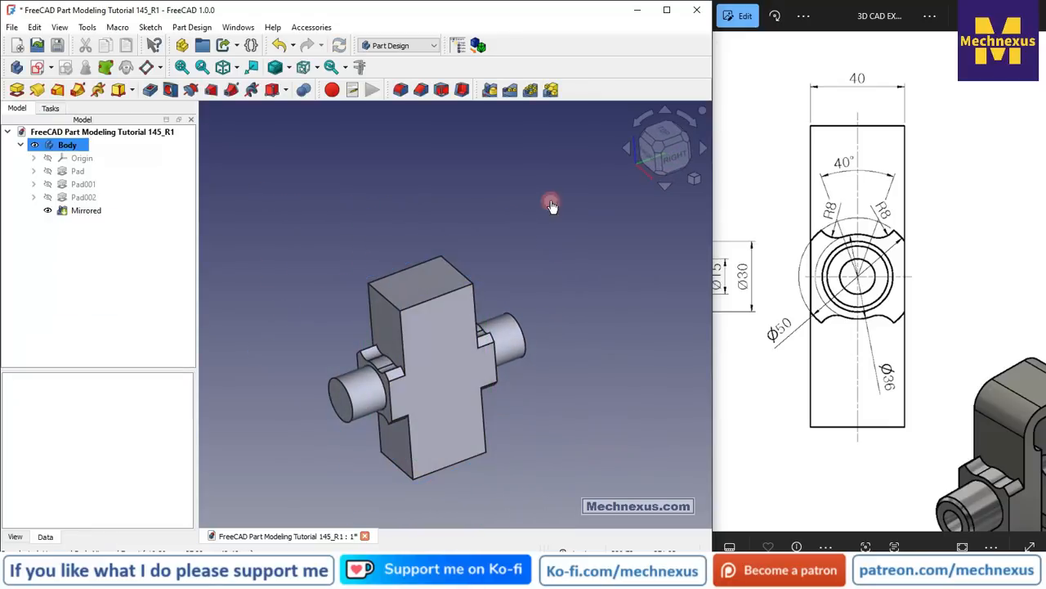
Compare the mirrored part with the reference drawing's isometric view and examine the front section view's dimensions and corner radii.
left_click(697, 181)
left_click(734, 183)
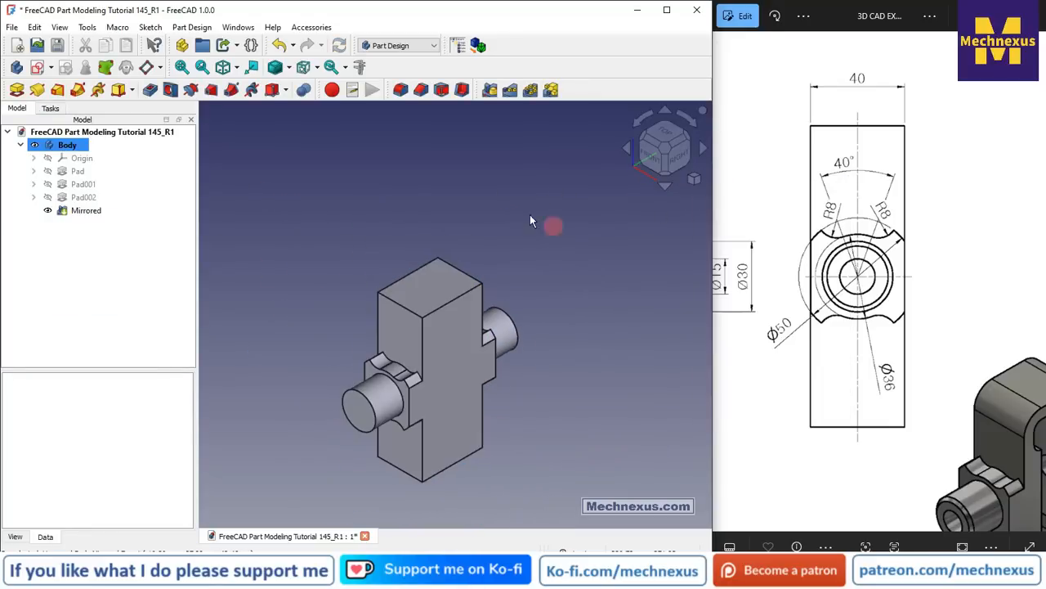
middle_click_drag(305, 449, 338, 358)
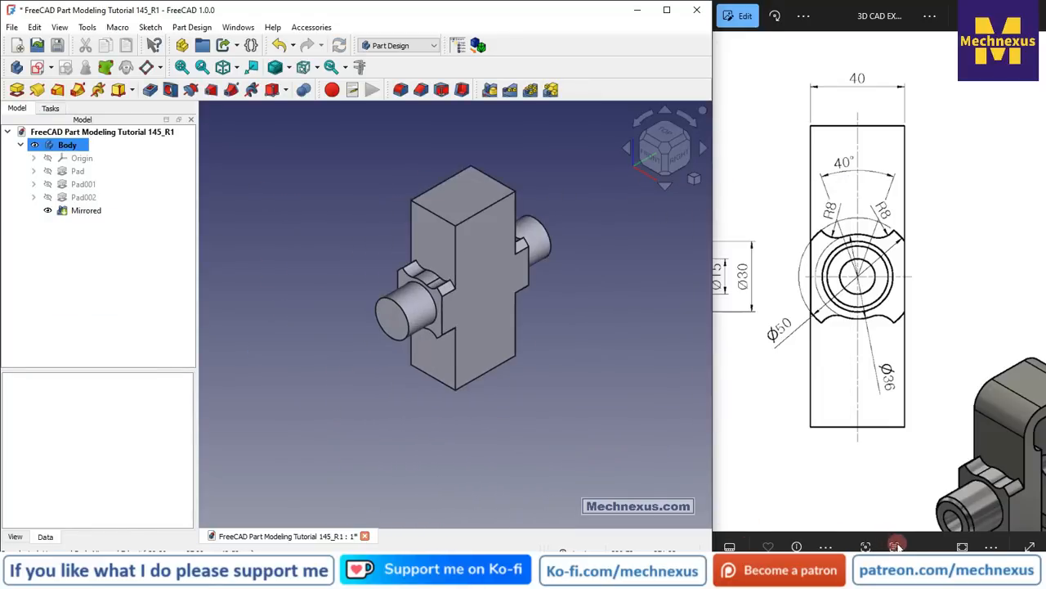
left_click(895, 545)
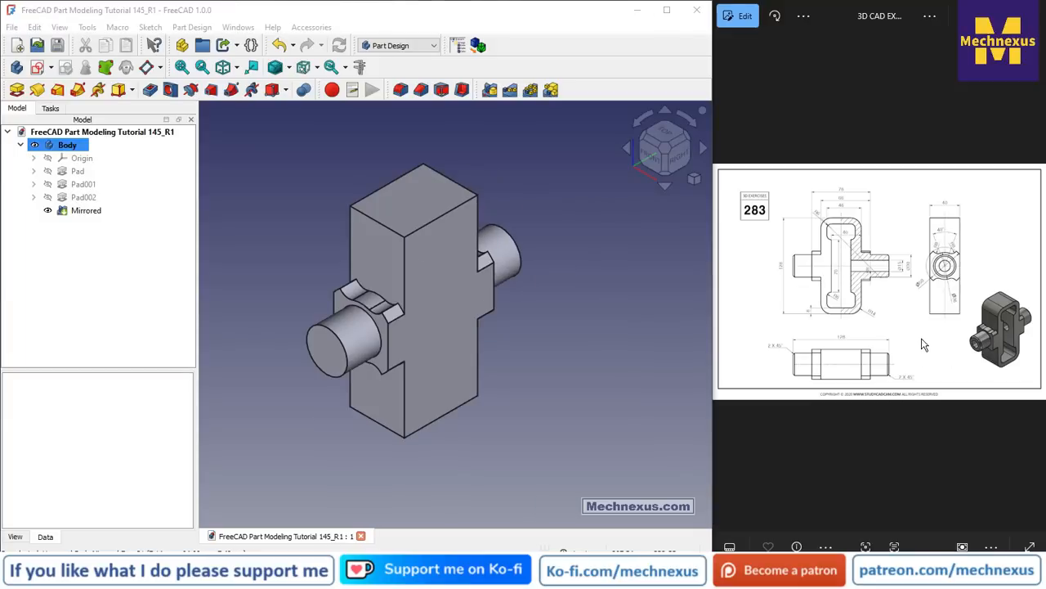
scroll(922, 339, "up", 5)
left_click_drag(979, 324, 690, 313)
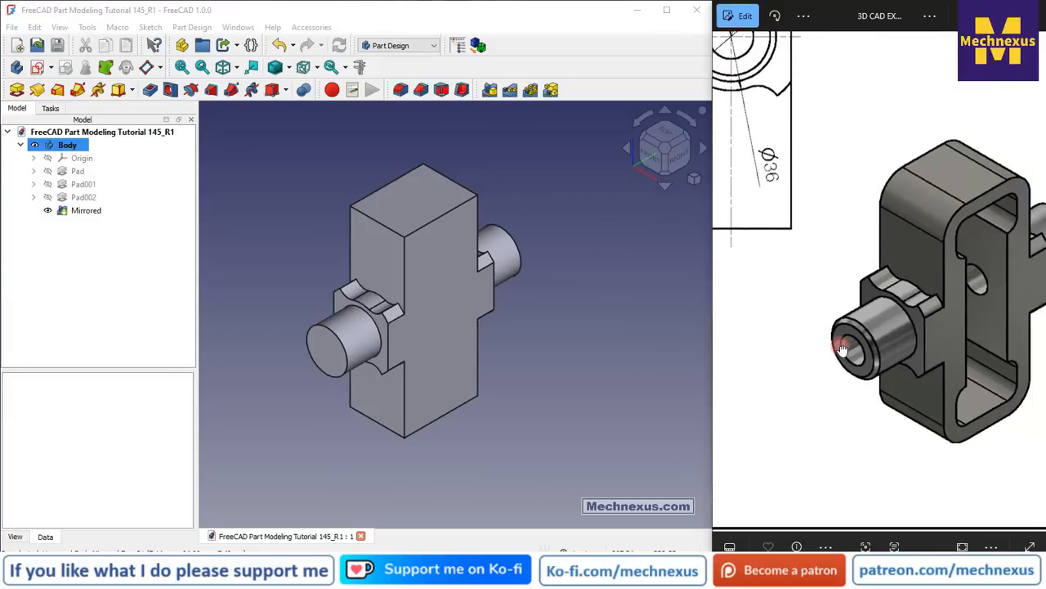
left_click_drag(842, 350, 761, 346)
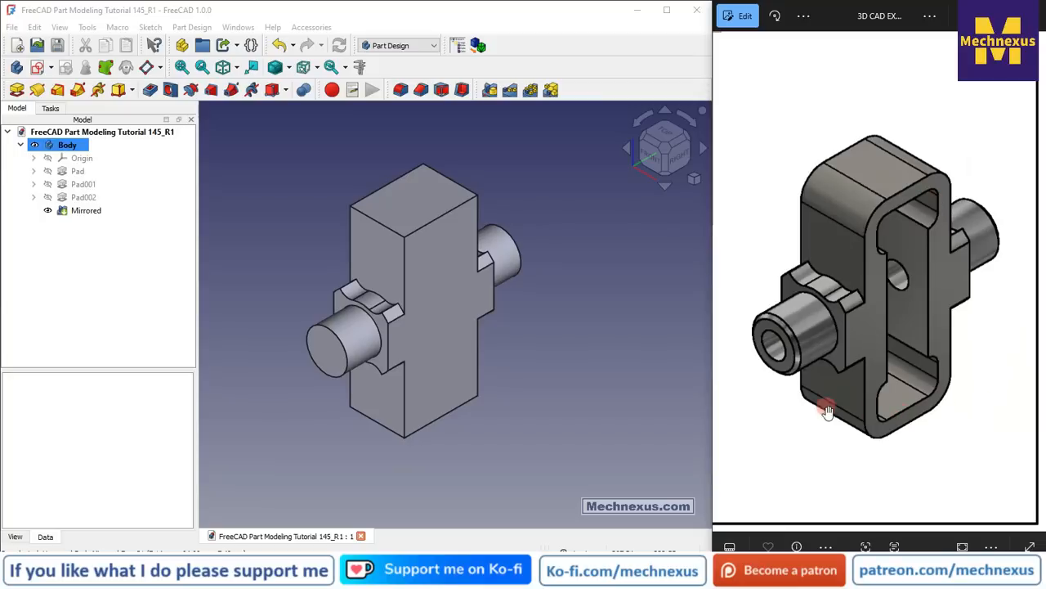
scroll(826, 425, "down", 5)
scroll(824, 250, "up", 5)
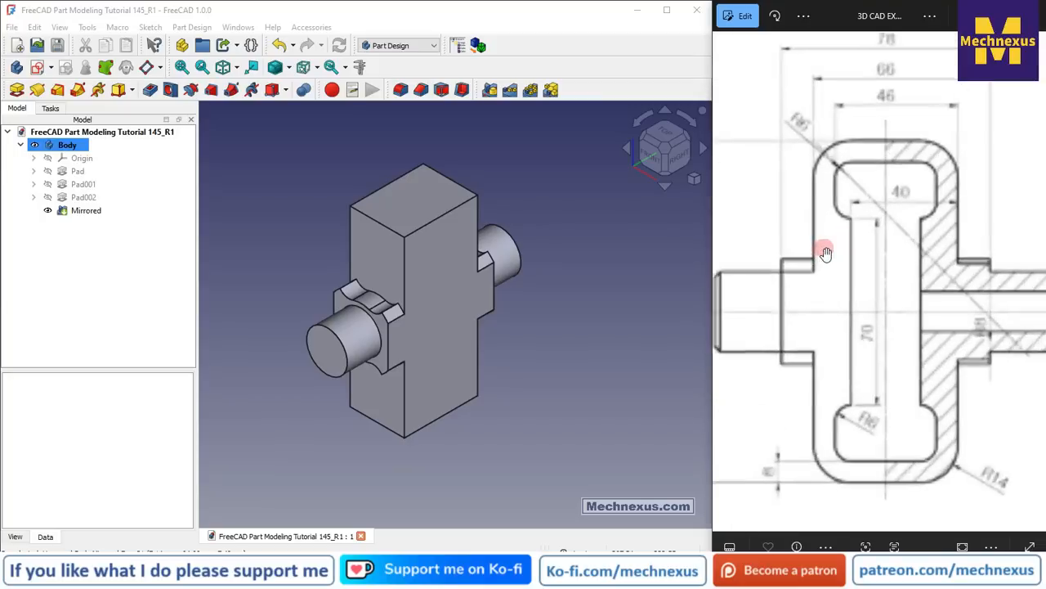
scroll(842, 258, "down", 4)
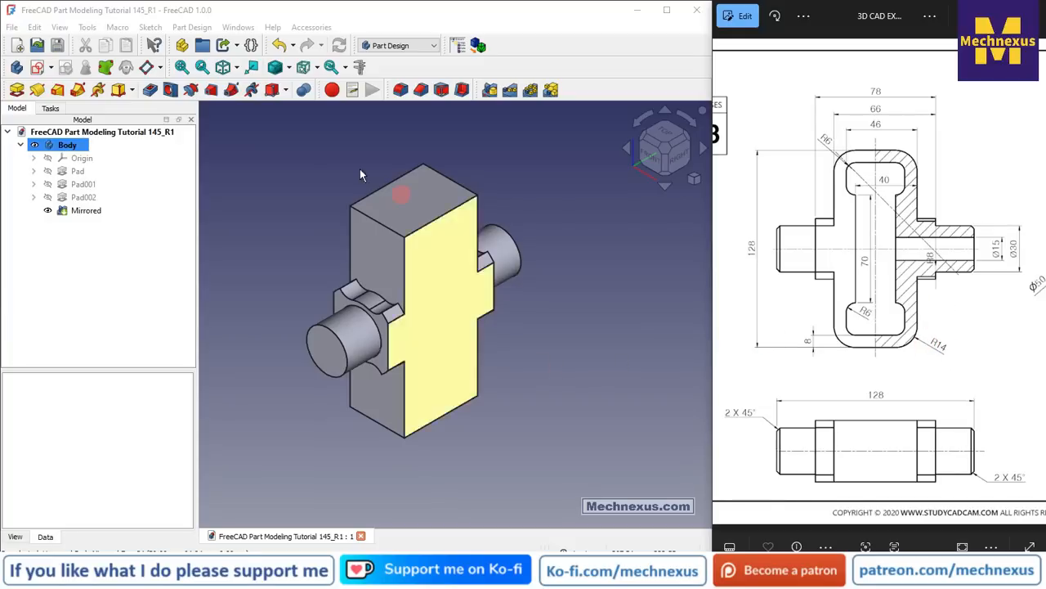
Fillet the block's four outer corner edges, two at the upper end and two at the lower end, with a 14 mm radius.
left_click(403, 90)
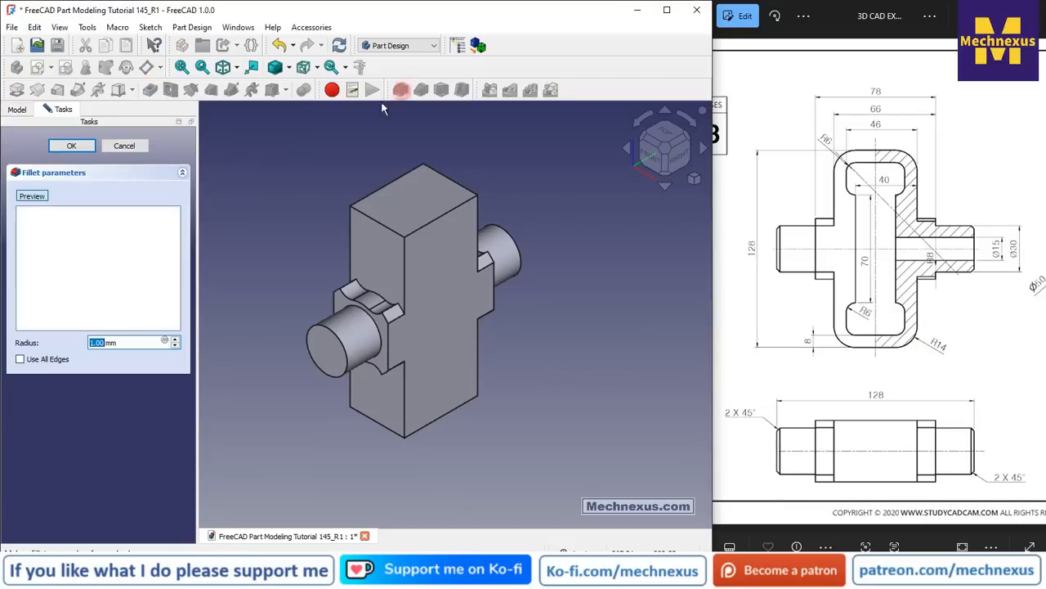
left_click(390, 228)
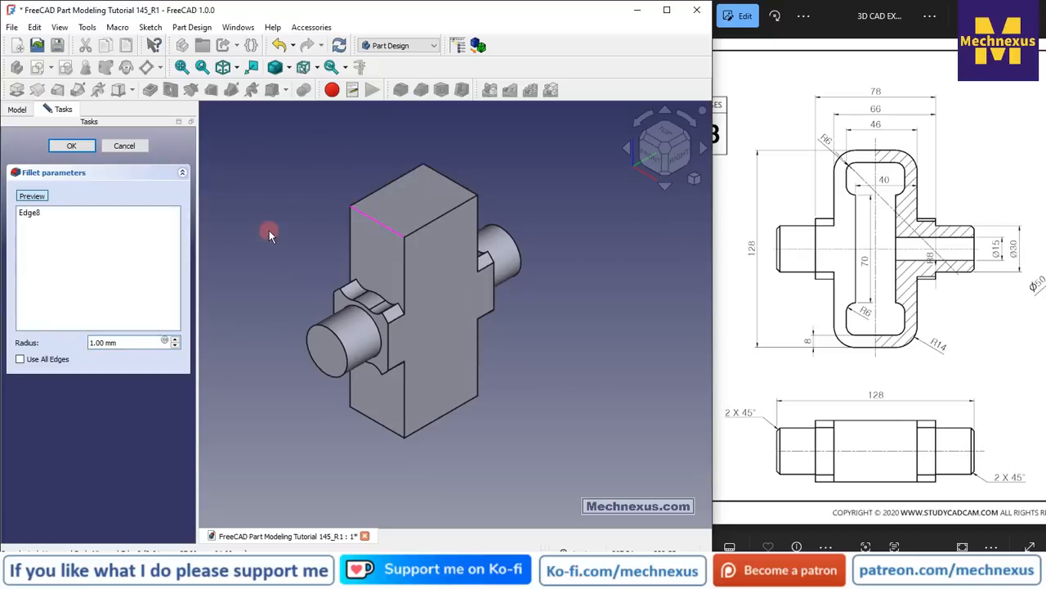
left_click(464, 183)
middle_click_drag(439, 331, 401, 407)
left_click(394, 407)
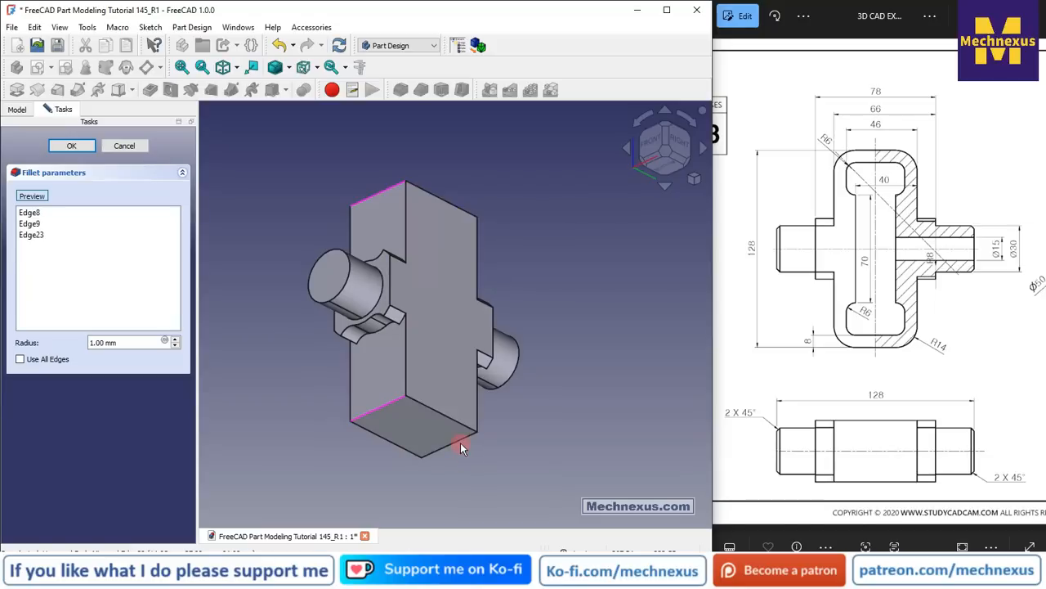
left_click(389, 351)
middle_click_drag(455, 292, 363, 245)
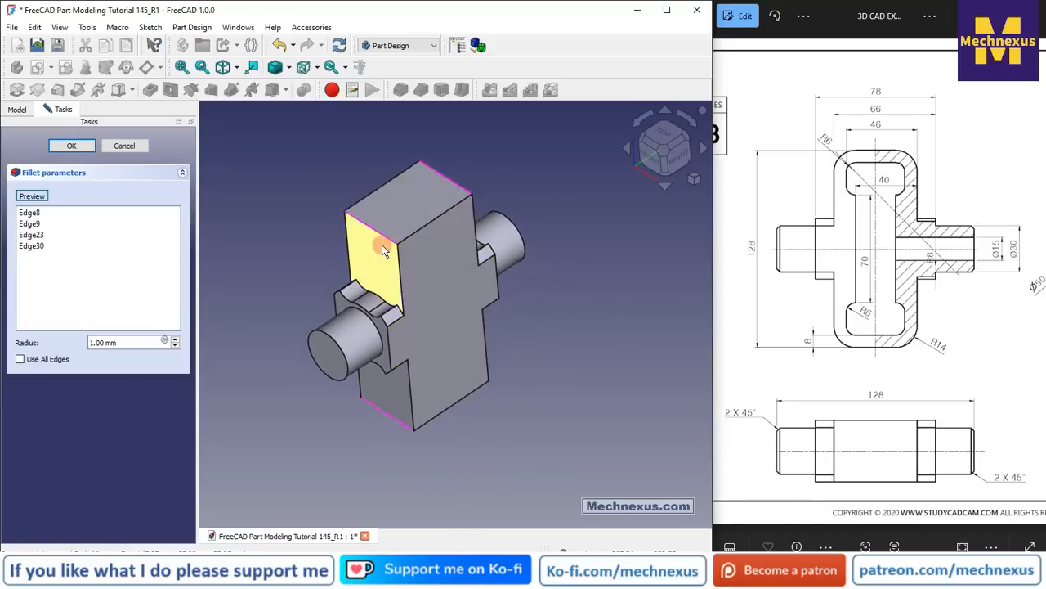
right_click(28, 248)
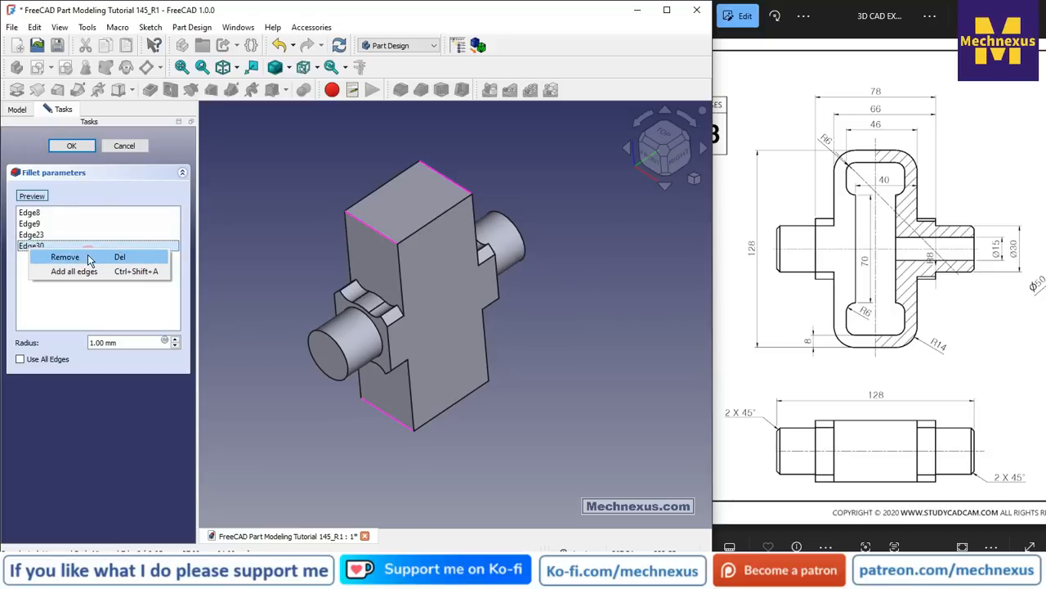
left_click(289, 201)
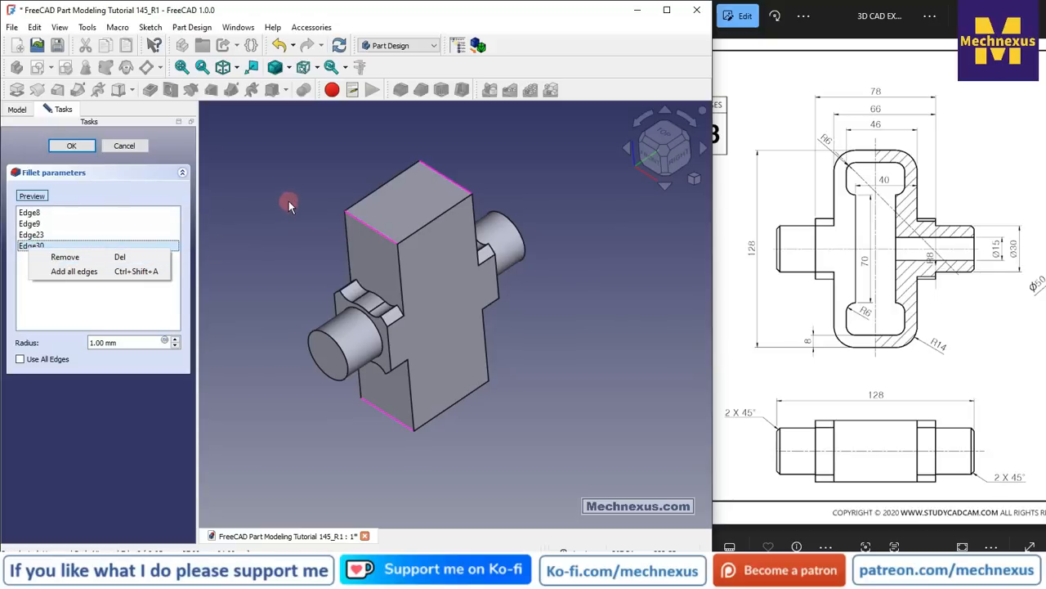
left_click_drag(127, 341, 4, 343)
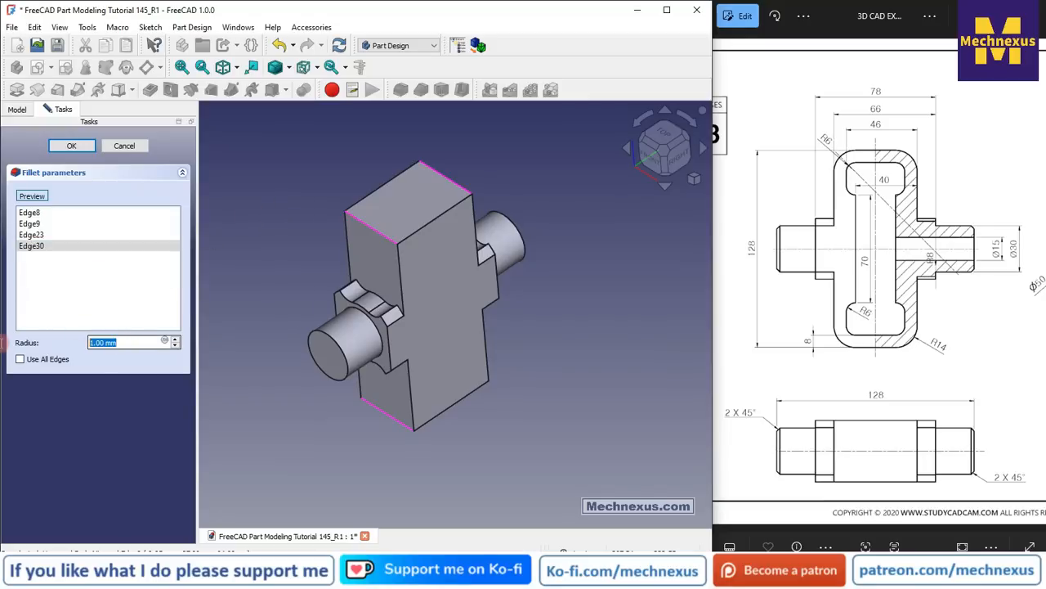
type("14")
left_click(248, 225)
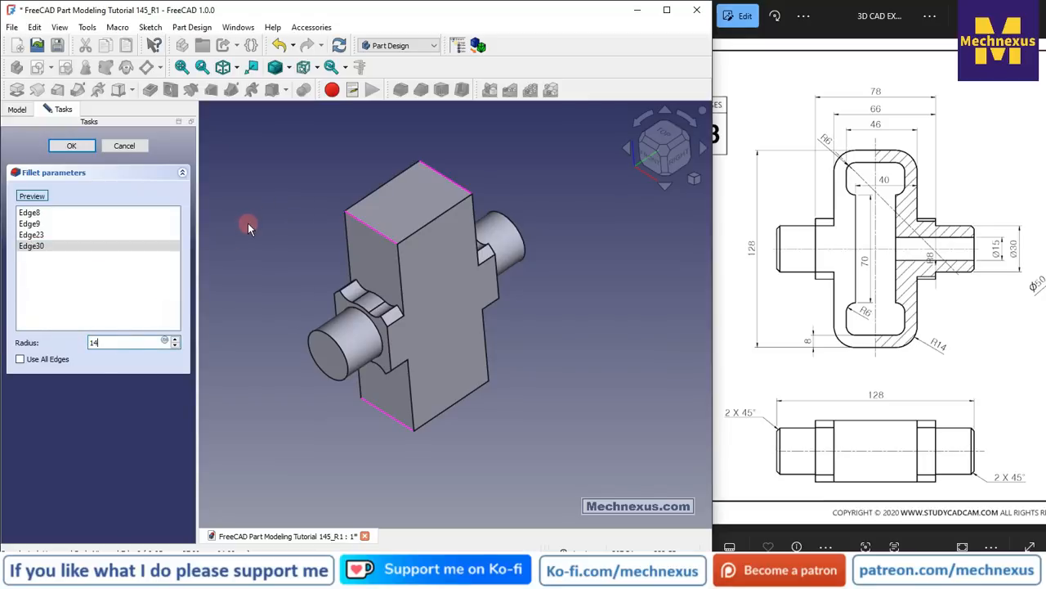
left_click(31, 196)
left_click(63, 147)
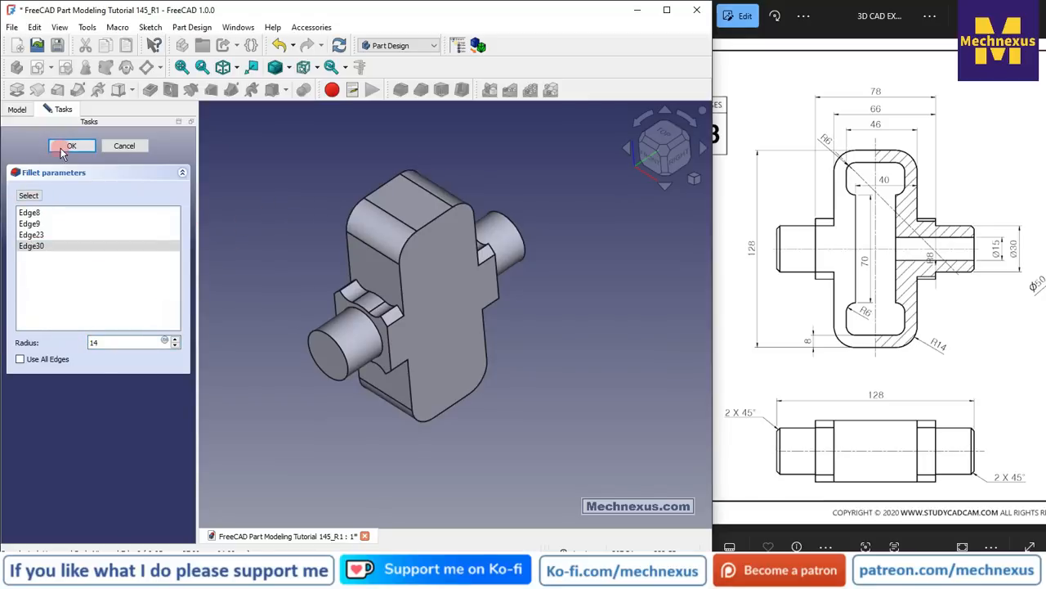
Create a new sketch on the block's flat rounded side face and set the display style to Wireframe.
scroll(431, 270, "up", 4)
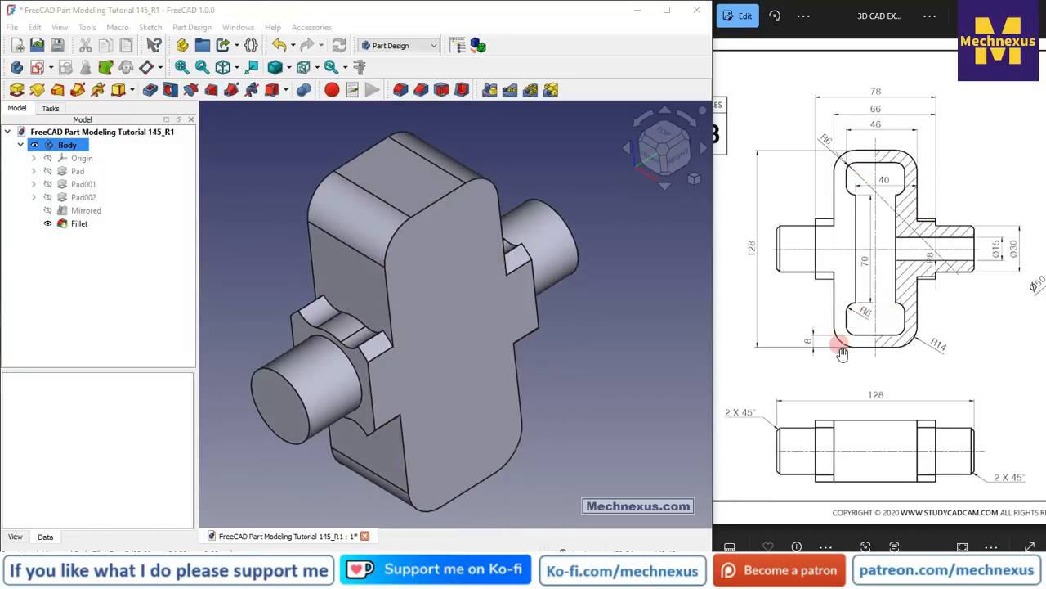
left_click(636, 382)
scroll(596, 311, "down", 3)
left_click(501, 335)
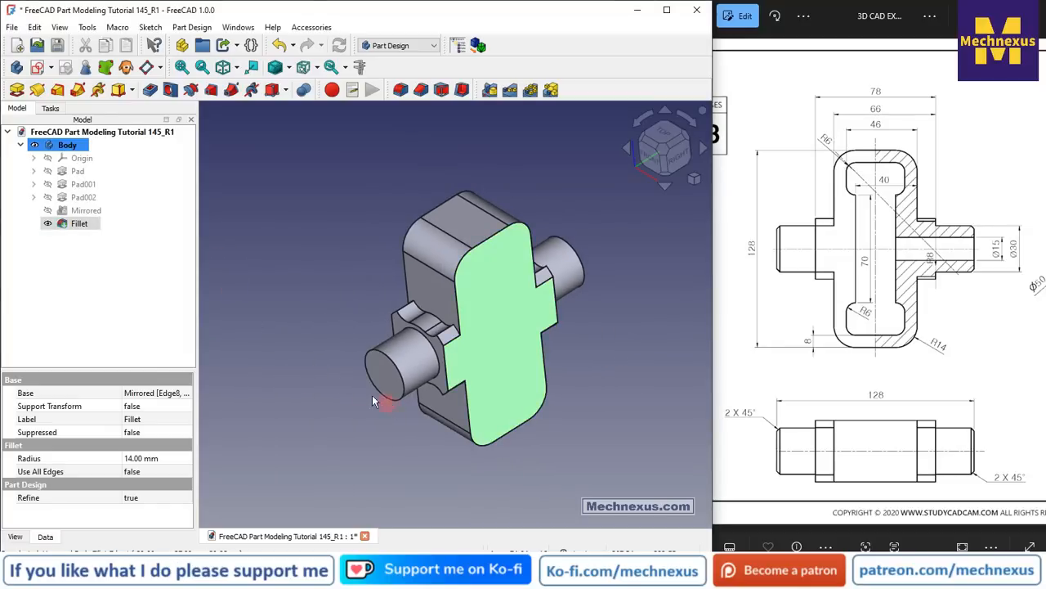
left_click(39, 69)
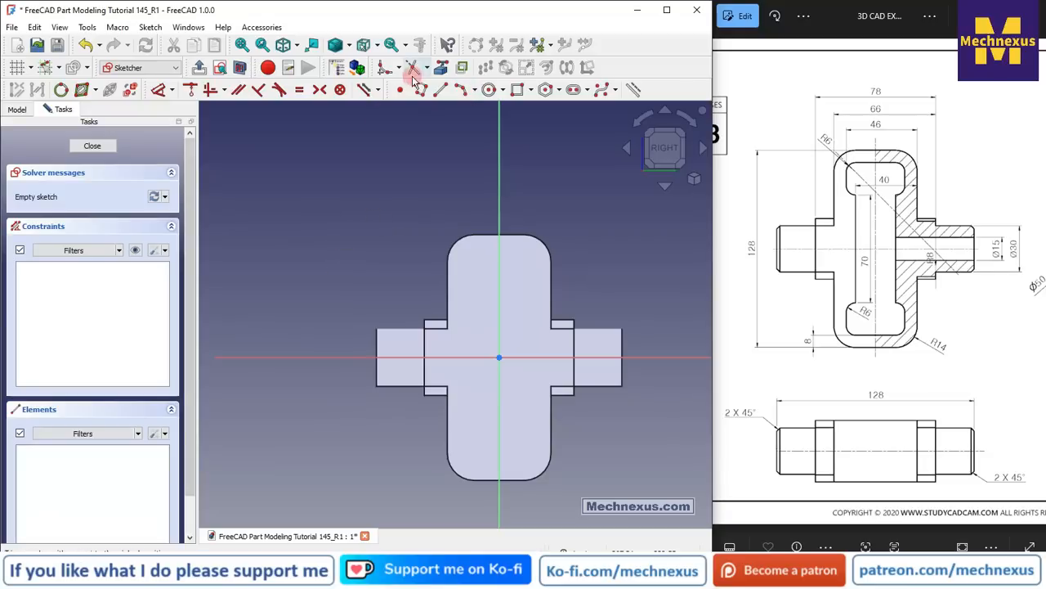
left_click(347, 44)
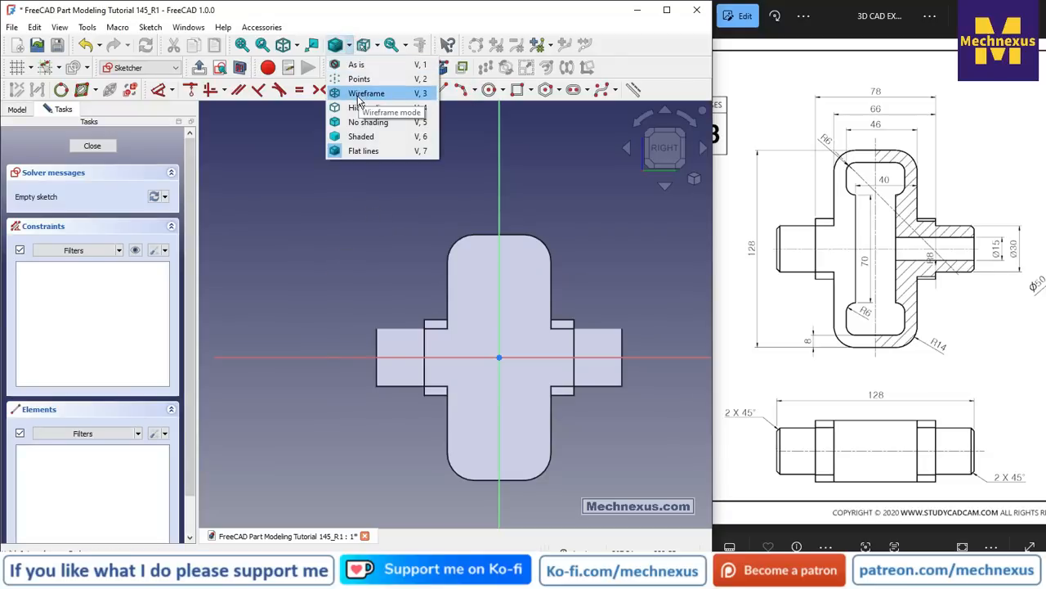
left_click(368, 94)
scroll(527, 439, "up", 1)
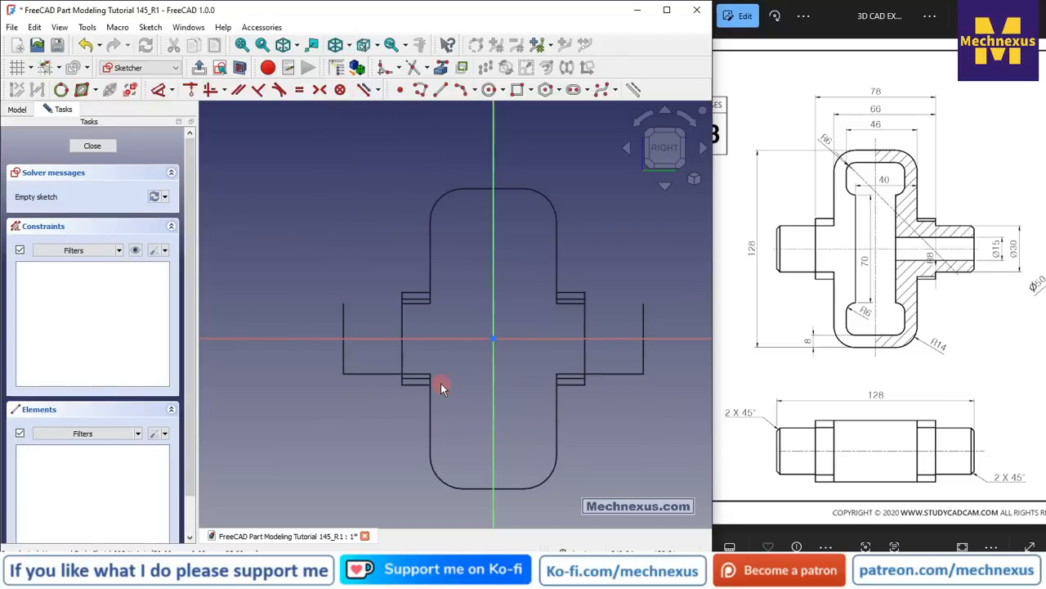
Draw the cavity profile's lower edge about 37 mm long and its stepped left side inside the block outline with the Polyline tool.
left_click(421, 89)
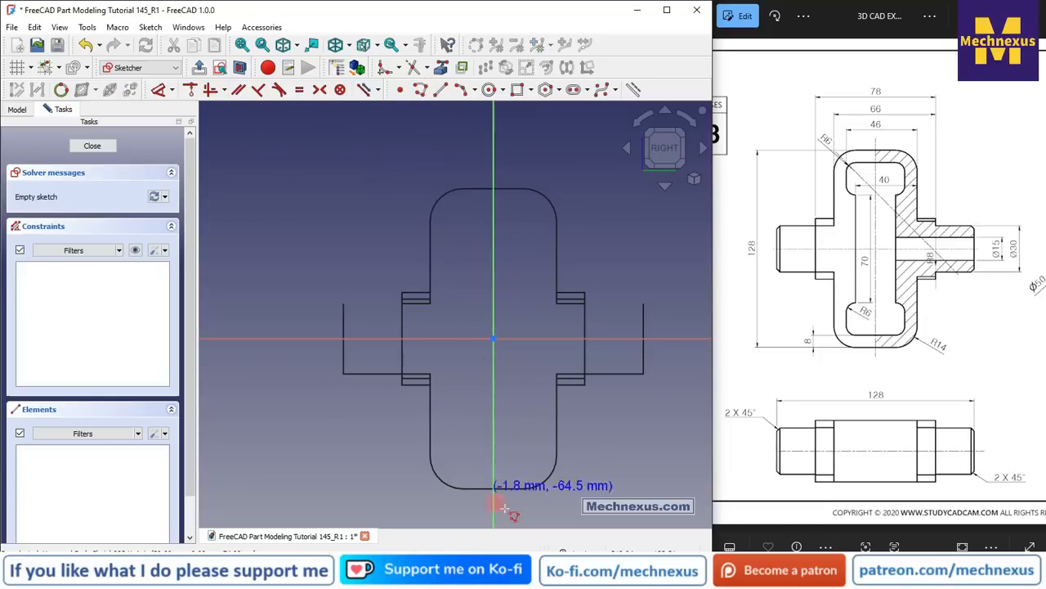
left_click(455, 458)
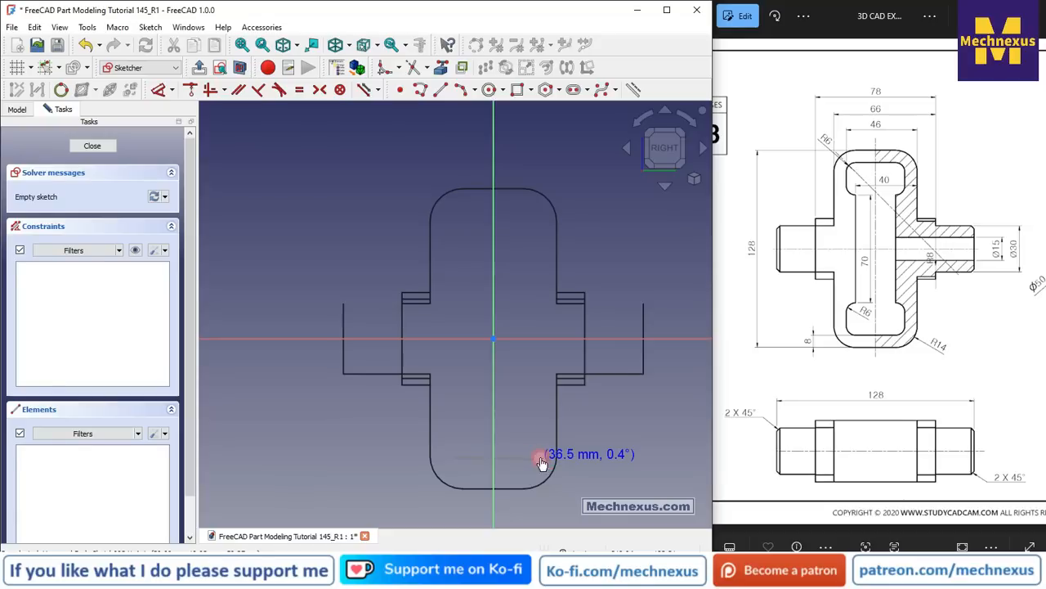
left_click(541, 459)
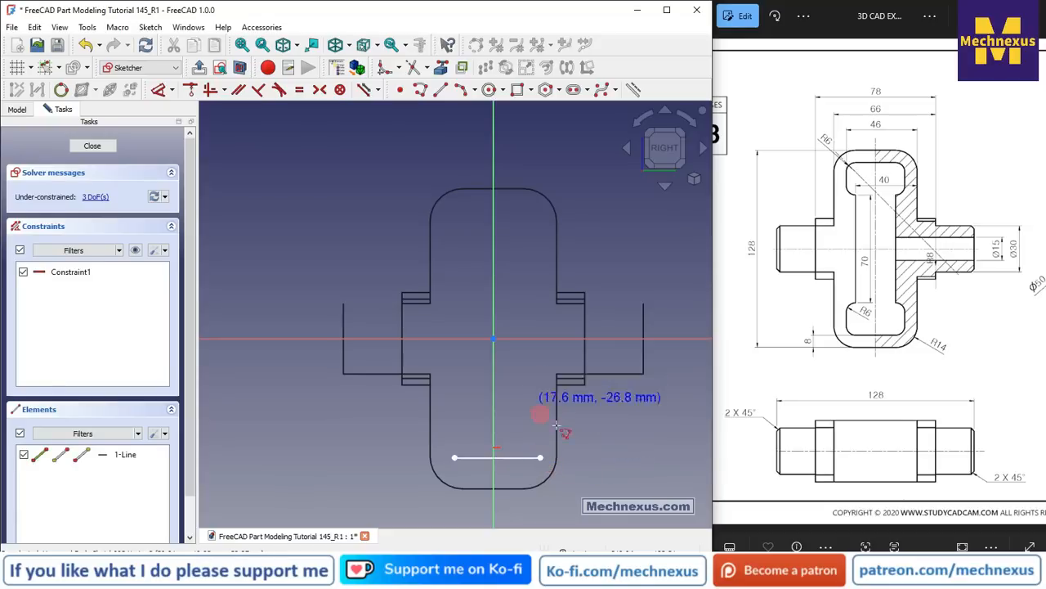
left_click(454, 457)
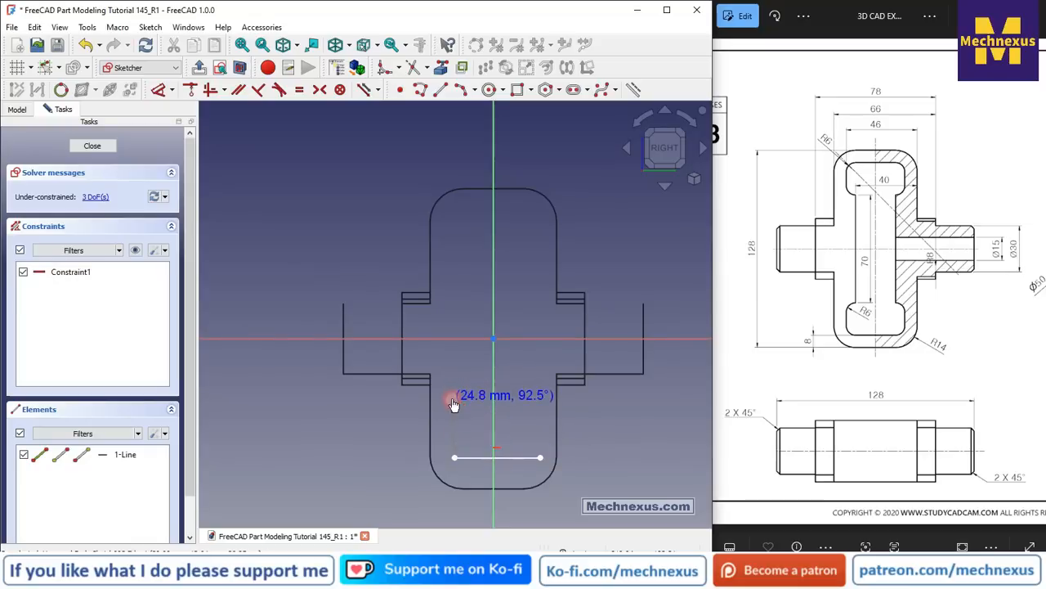
left_click(453, 399)
left_click(472, 399)
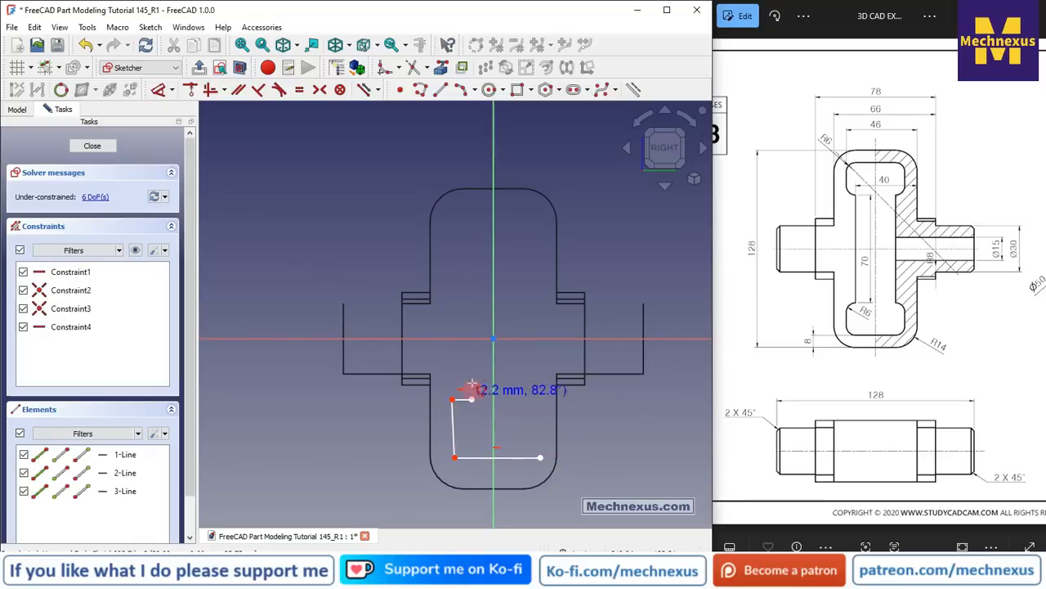
left_click(471, 276)
left_click(453, 276)
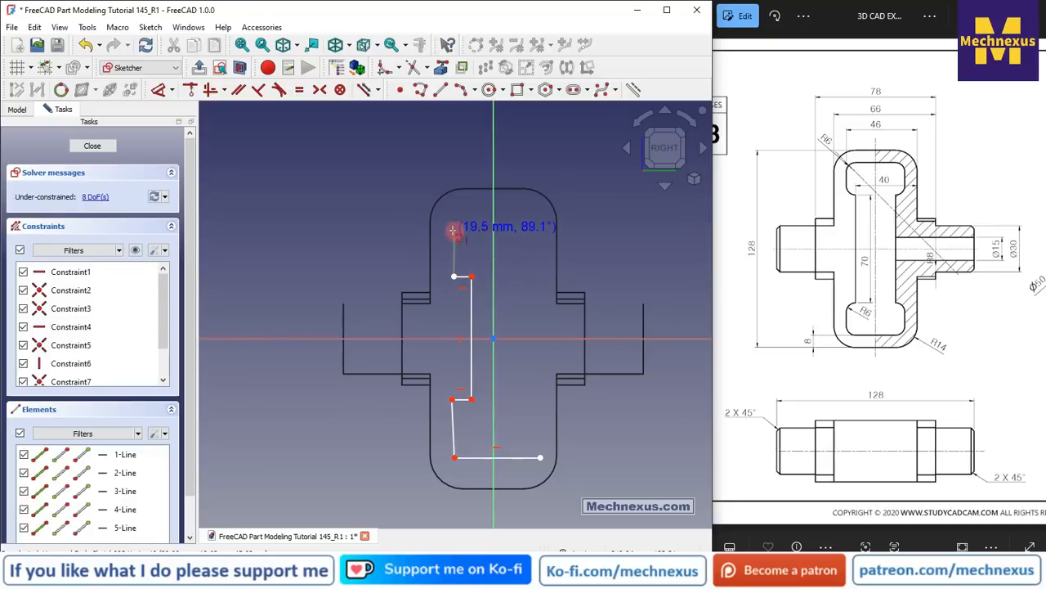
left_click(454, 231)
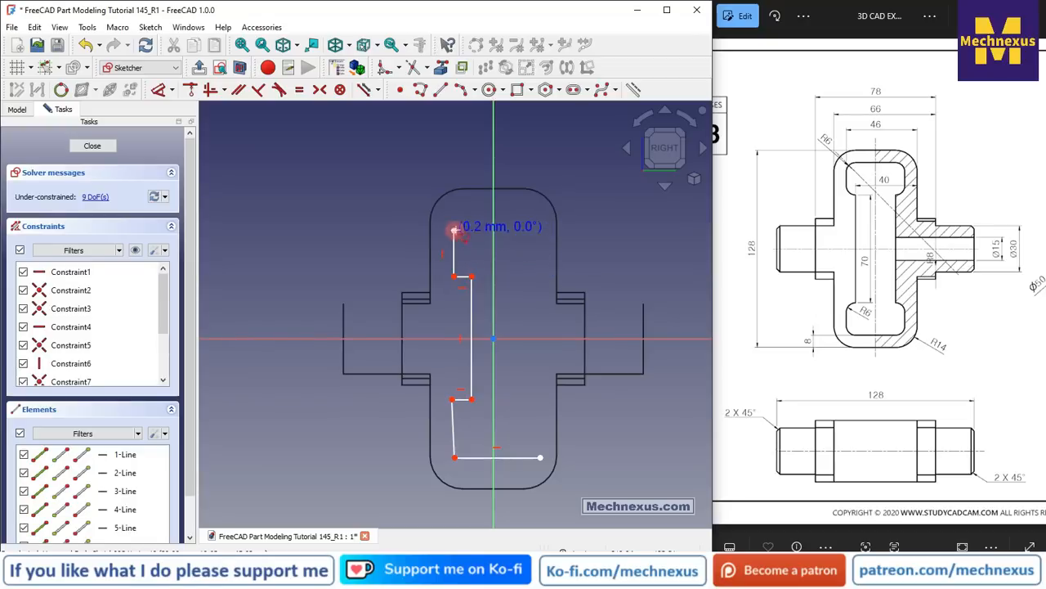
Continue the polyline with the upper edge and stepped right side, closing the I-shaped cavity profile at the lower edge's free end.
left_click(536, 231)
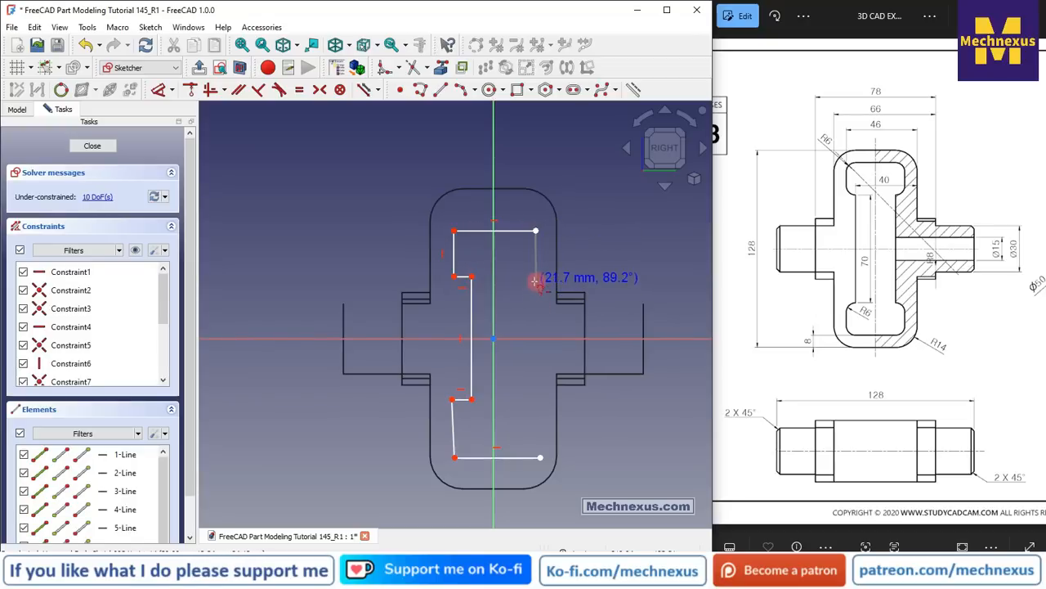
left_click(535, 278)
left_click(519, 282)
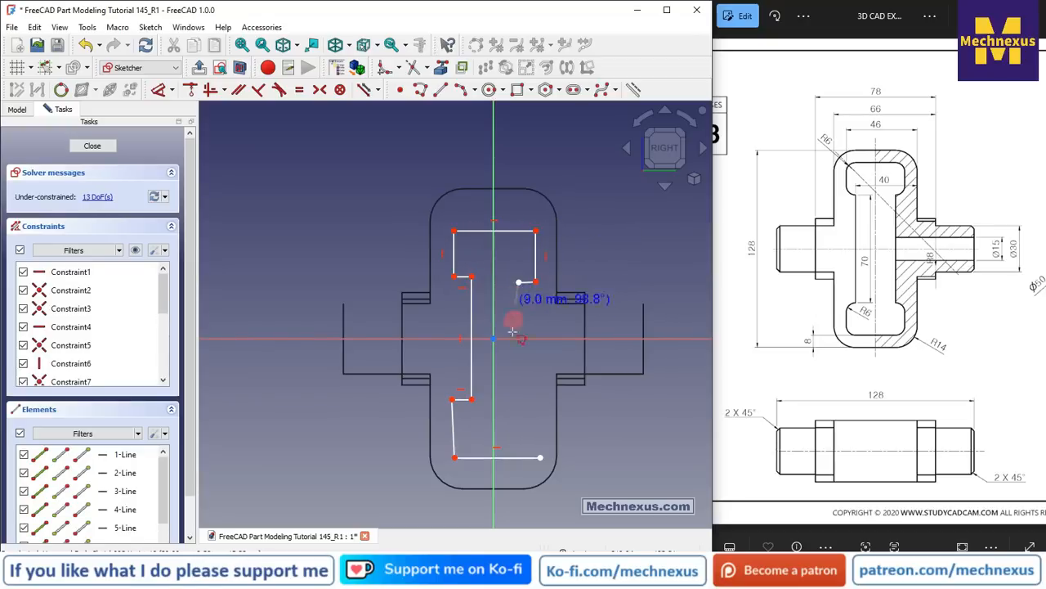
left_click(519, 418)
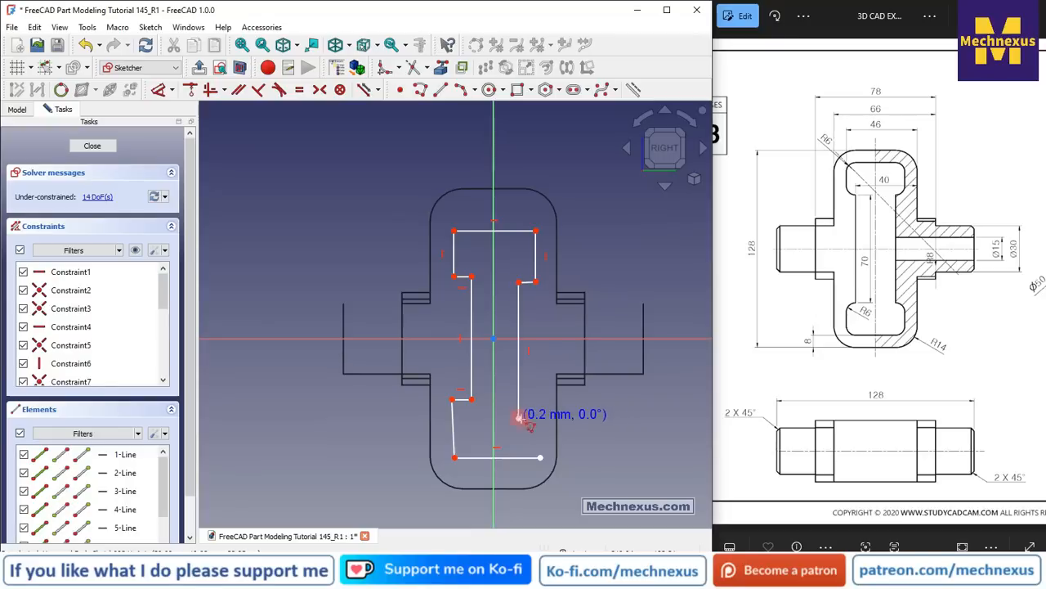
left_click(540, 457)
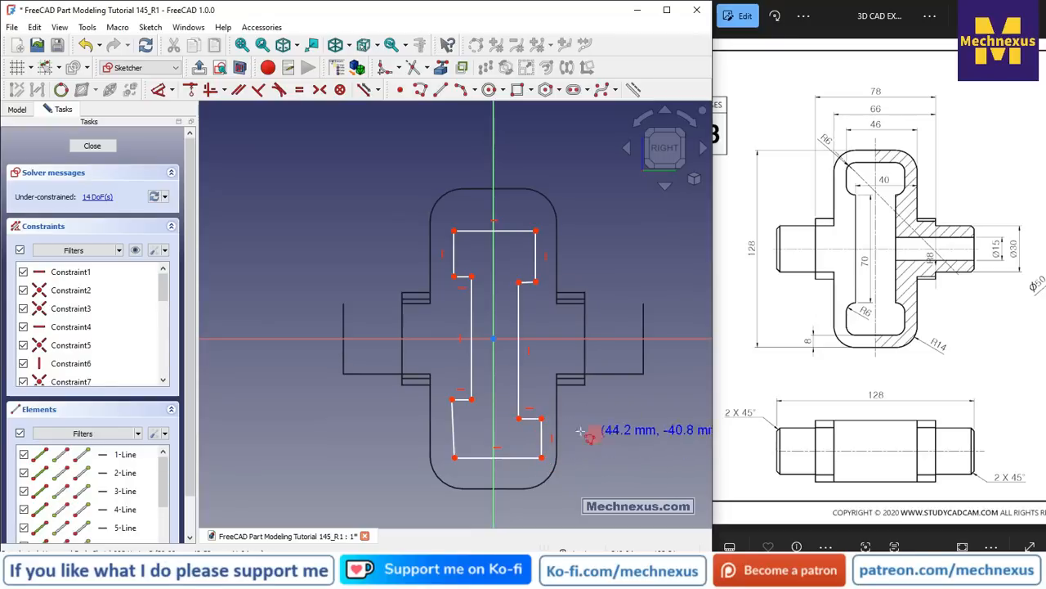
Constrain the slanted lower-left line of the cavity profile to be vertical.
scroll(470, 425, "up", 2)
scroll(472, 415, "down", 1)
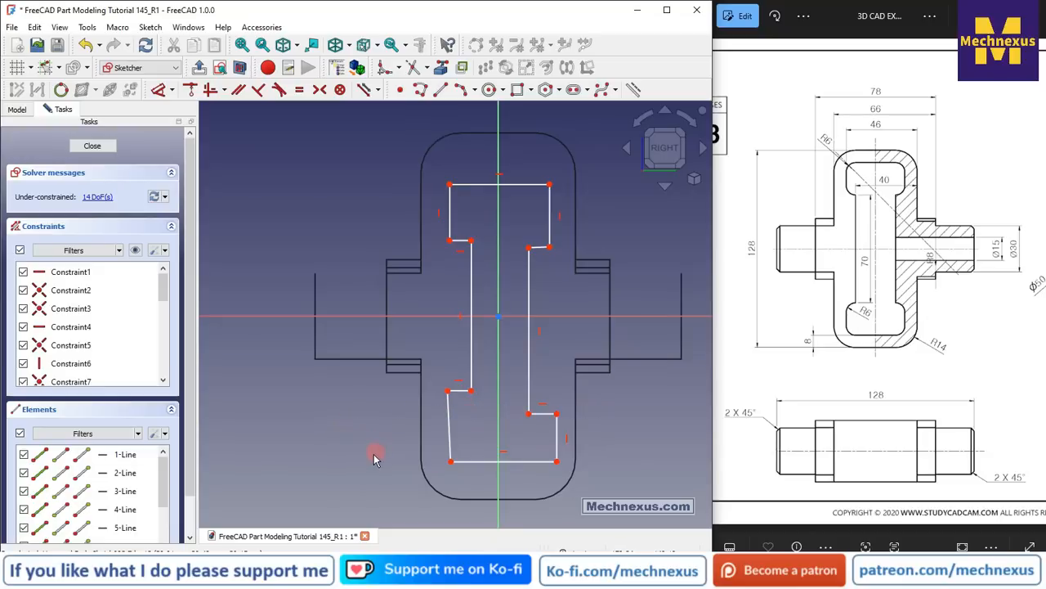
scroll(450, 439, "up", 1)
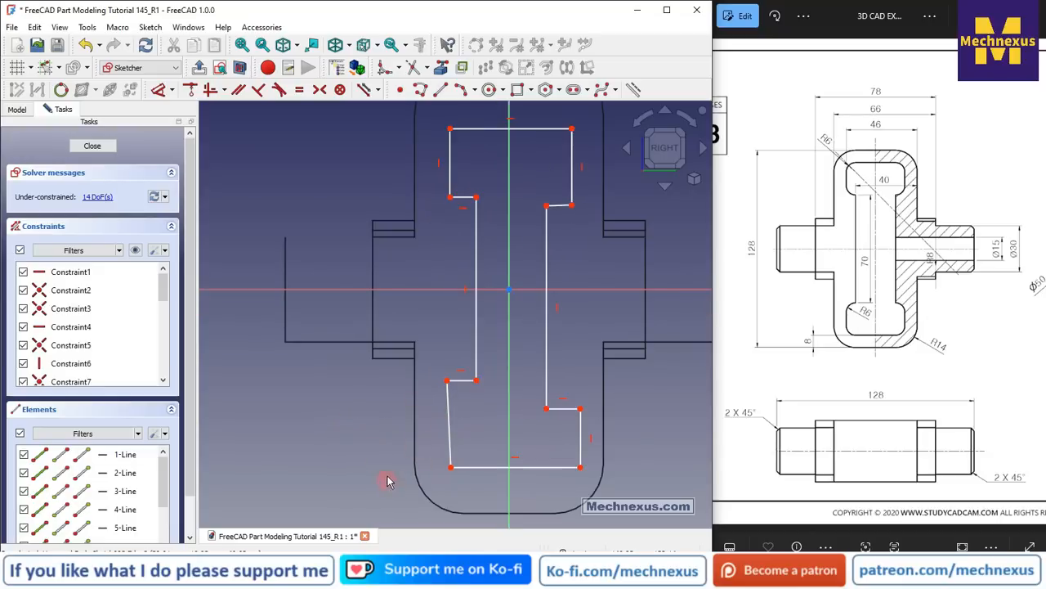
scroll(424, 456, "up", 2)
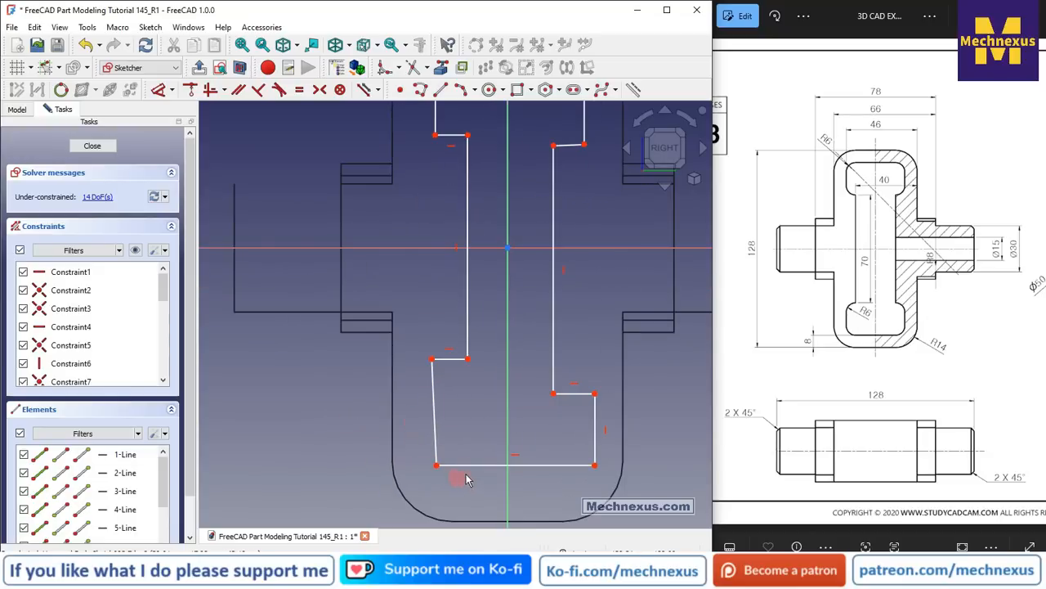
left_click(435, 406)
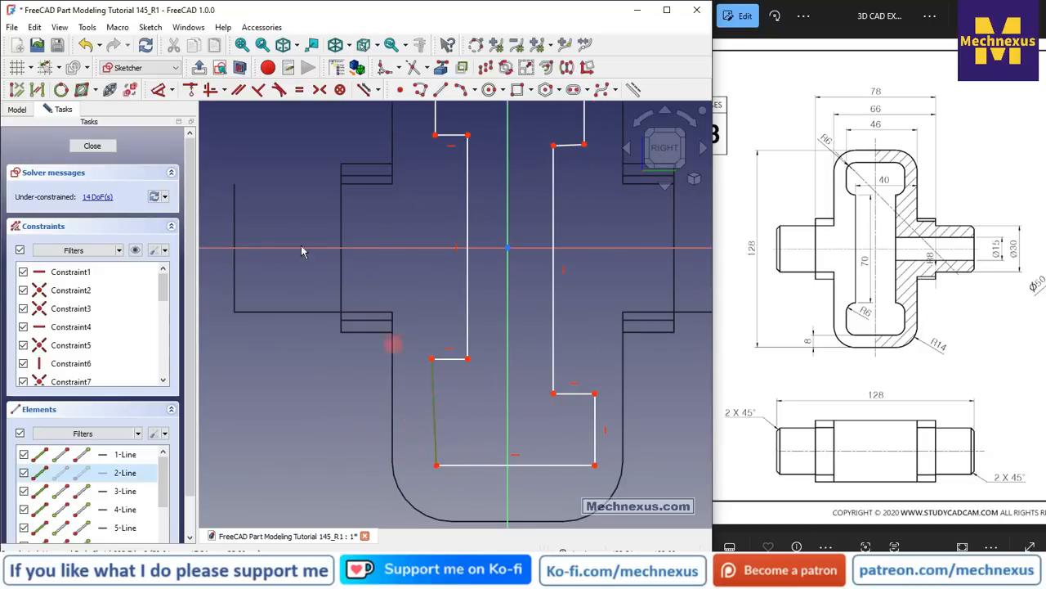
left_click(225, 91)
left_click(237, 139)
scroll(428, 414, "down", 1)
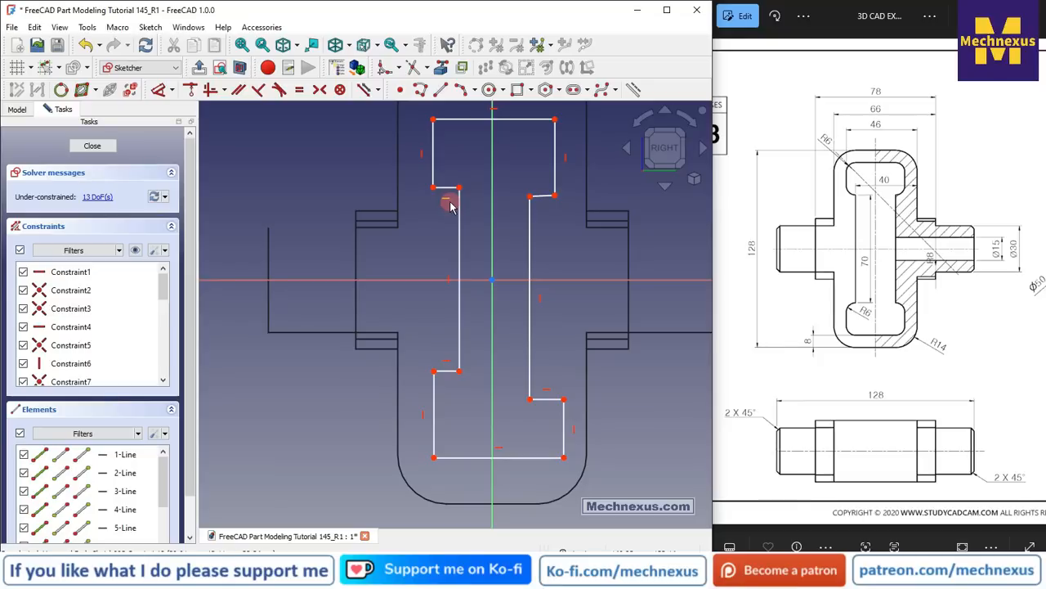
scroll(451, 201, "down", 1)
scroll(533, 282, "up", 1)
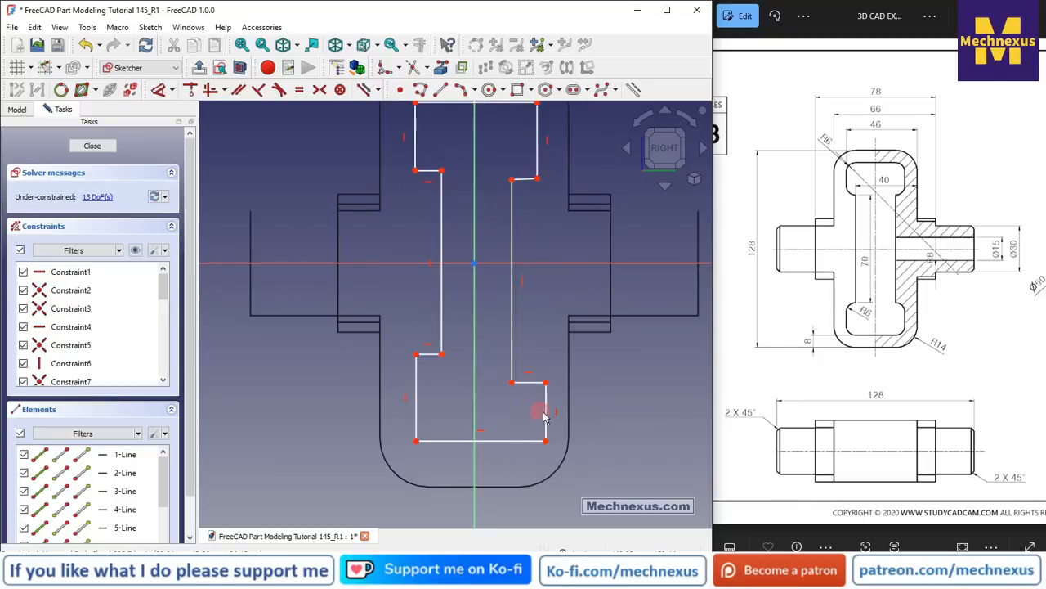
scroll(537, 327, "down", 2)
scroll(482, 381, "up", 1)
scroll(523, 368, "up", 1)
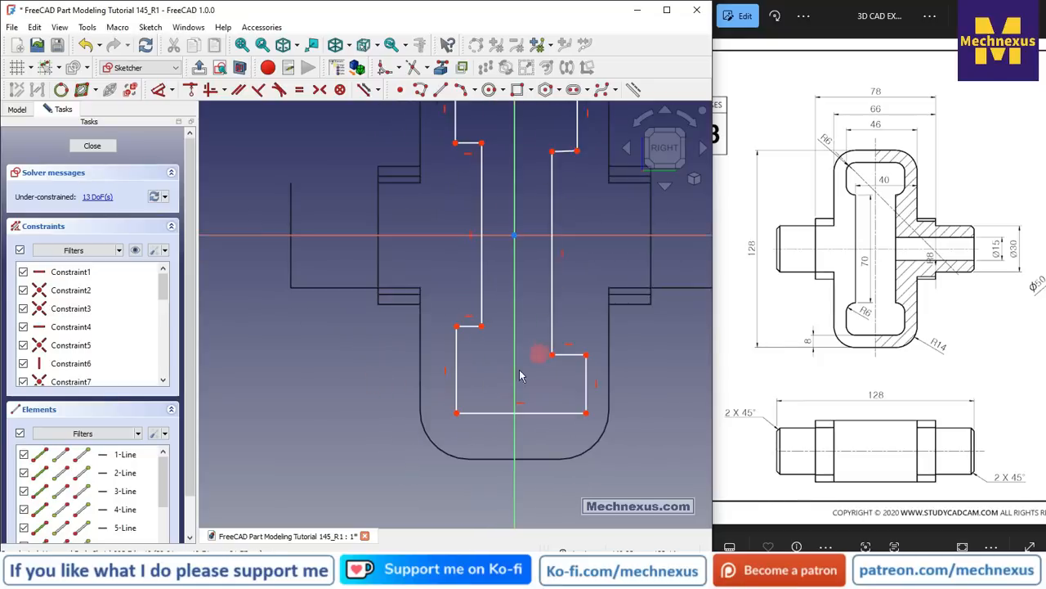
scroll(514, 240, "down", 2)
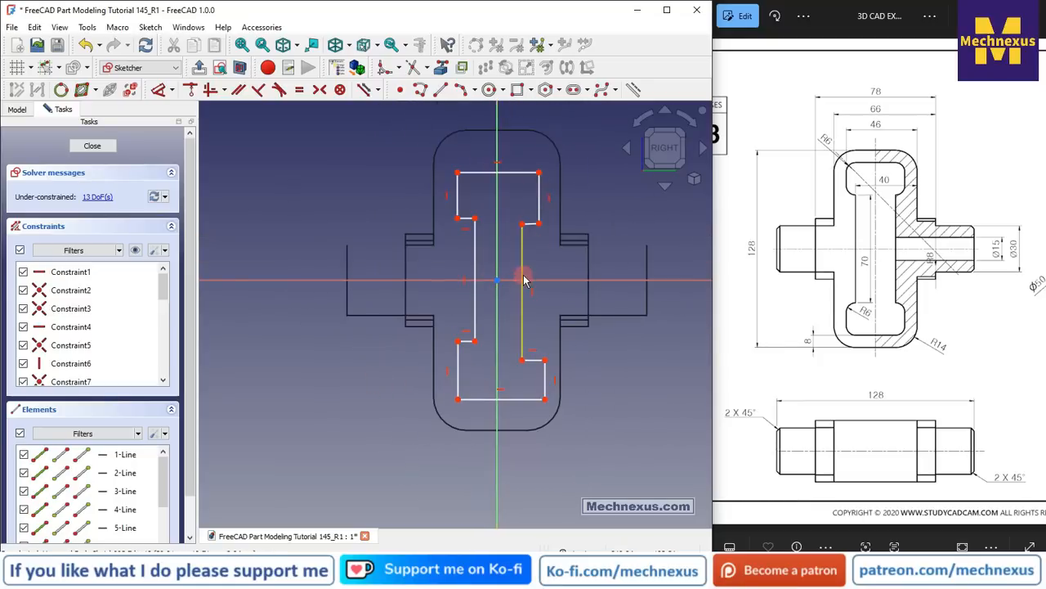
scroll(437, 436, "up", 2)
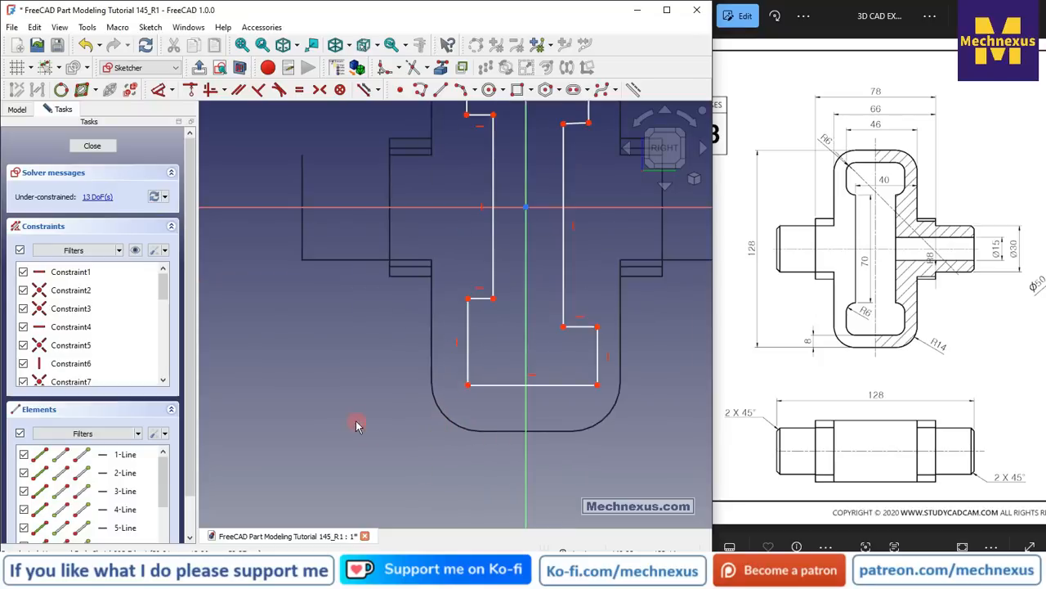
Project the block's straight lower edge into the sketch as external geometry.
scroll(356, 423, "down", 1)
left_click(471, 392)
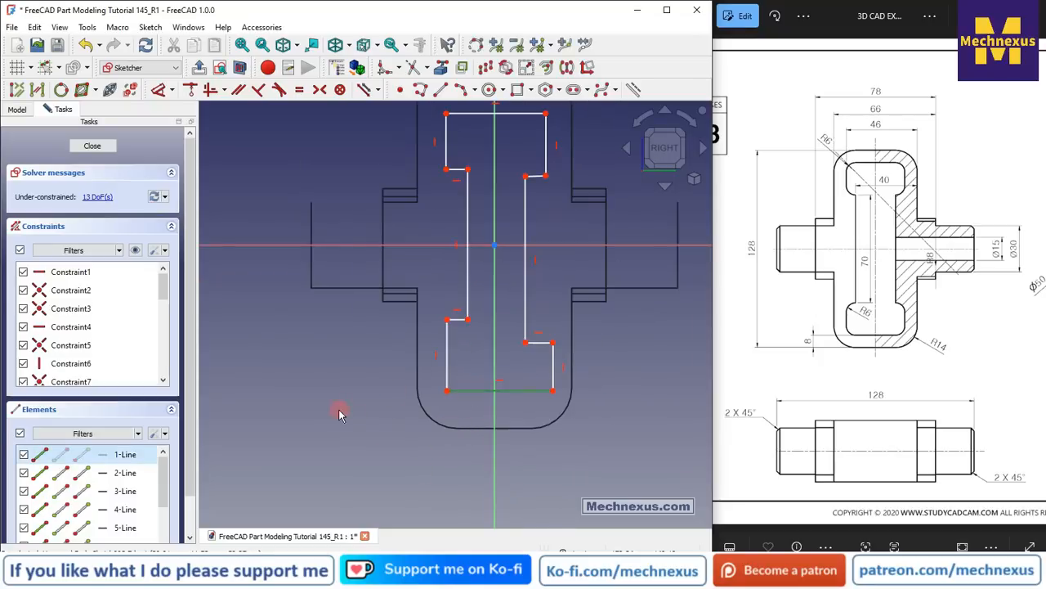
left_click(341, 411)
left_click(443, 68)
left_click(473, 431)
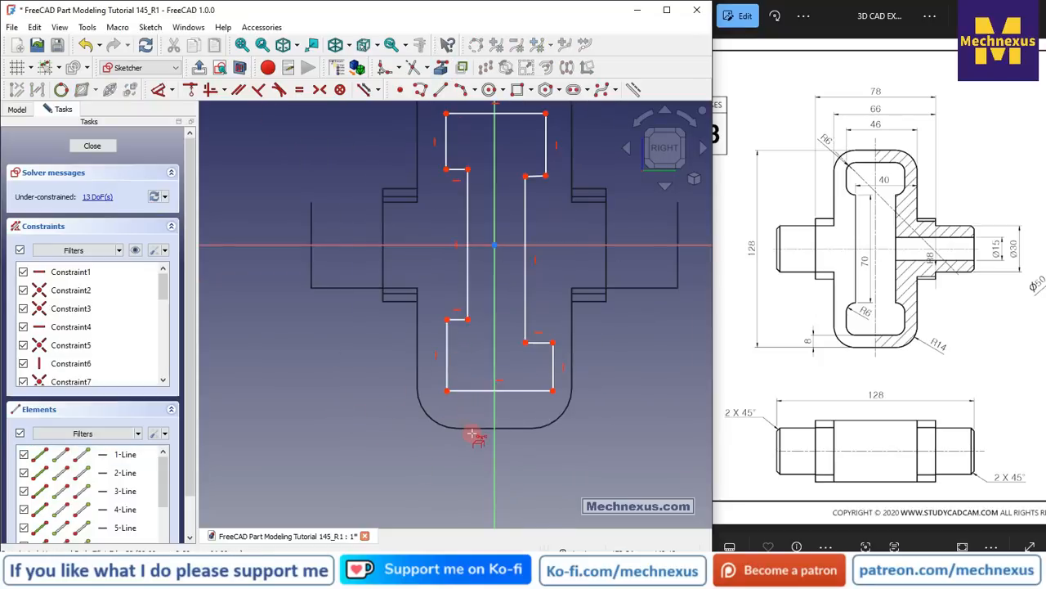
scroll(429, 438, "up", 1)
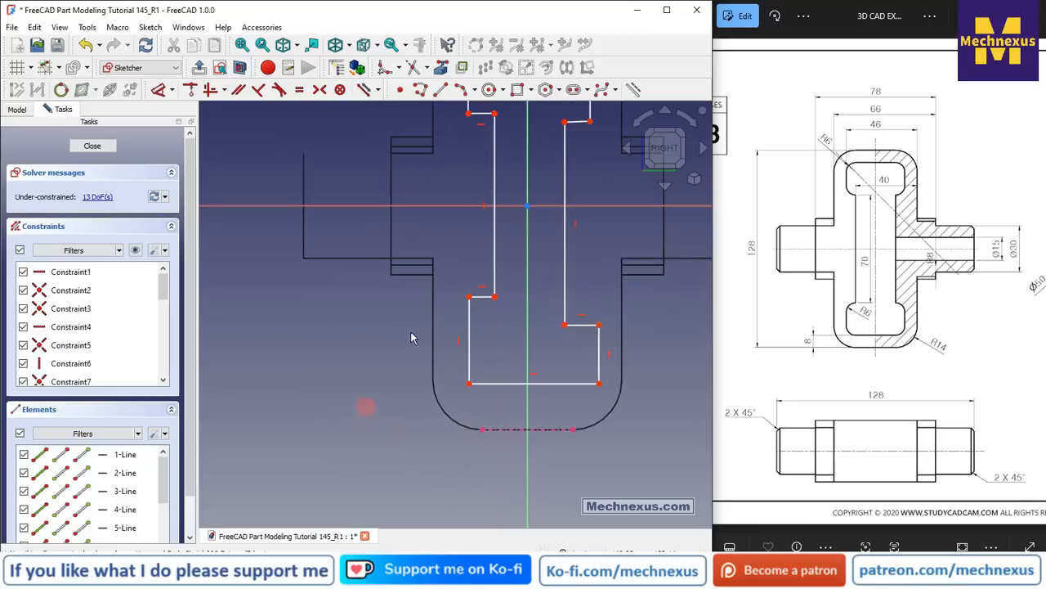
Dimension the vertical distance between the cavity profile's lower-left corner and the projected lower block edge as 8 mm, and reposition the dimension label.
left_click(153, 91)
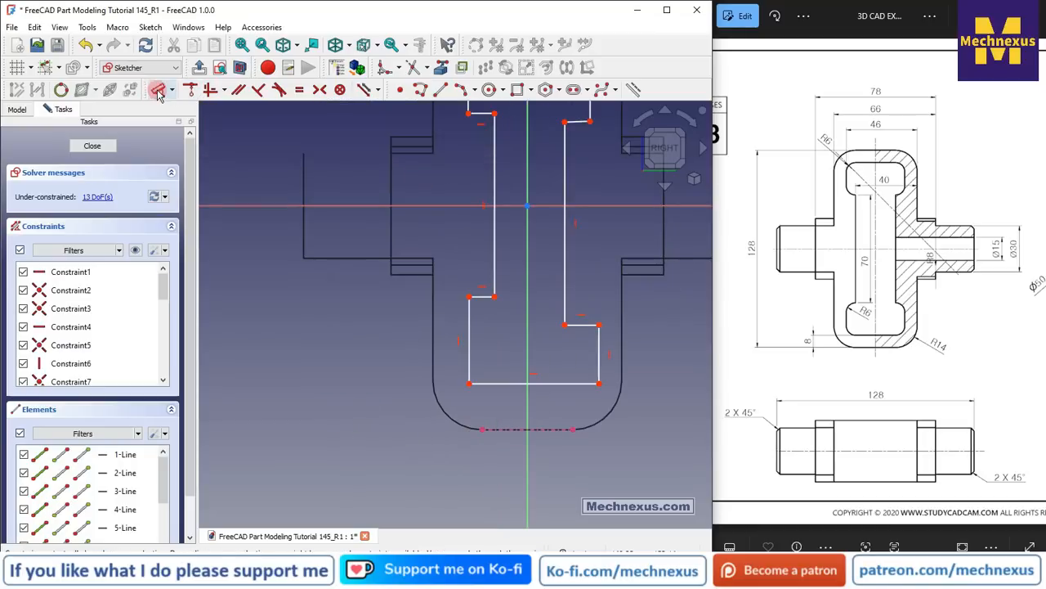
left_click(485, 427)
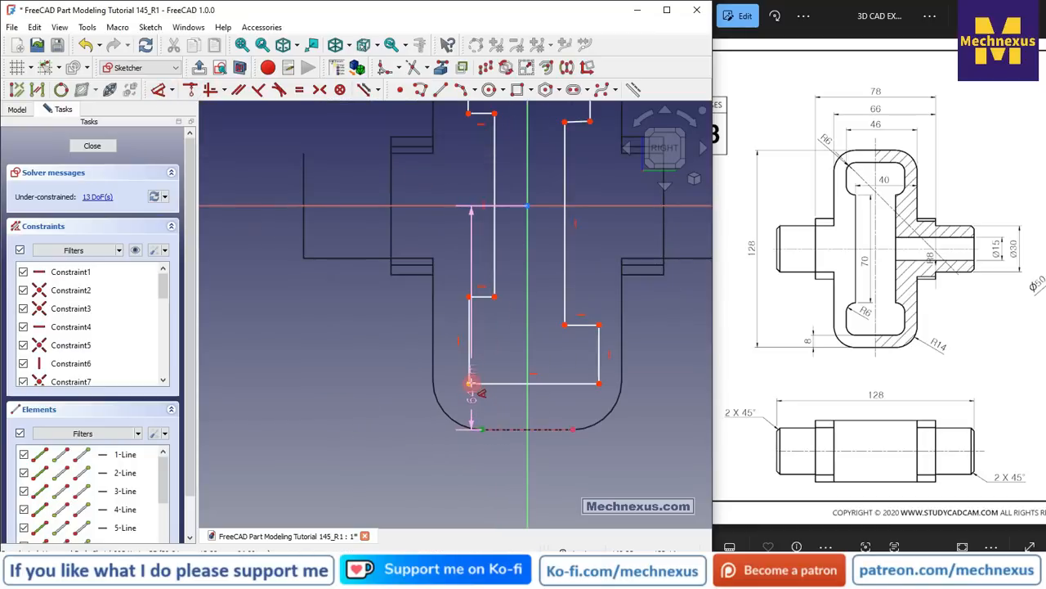
left_click(389, 490)
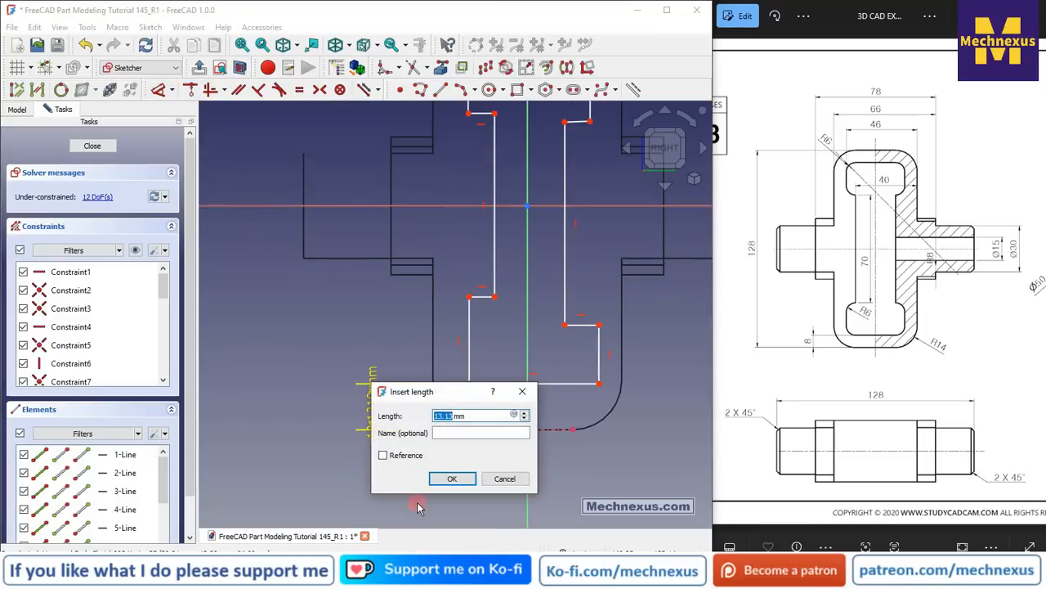
key("Return")
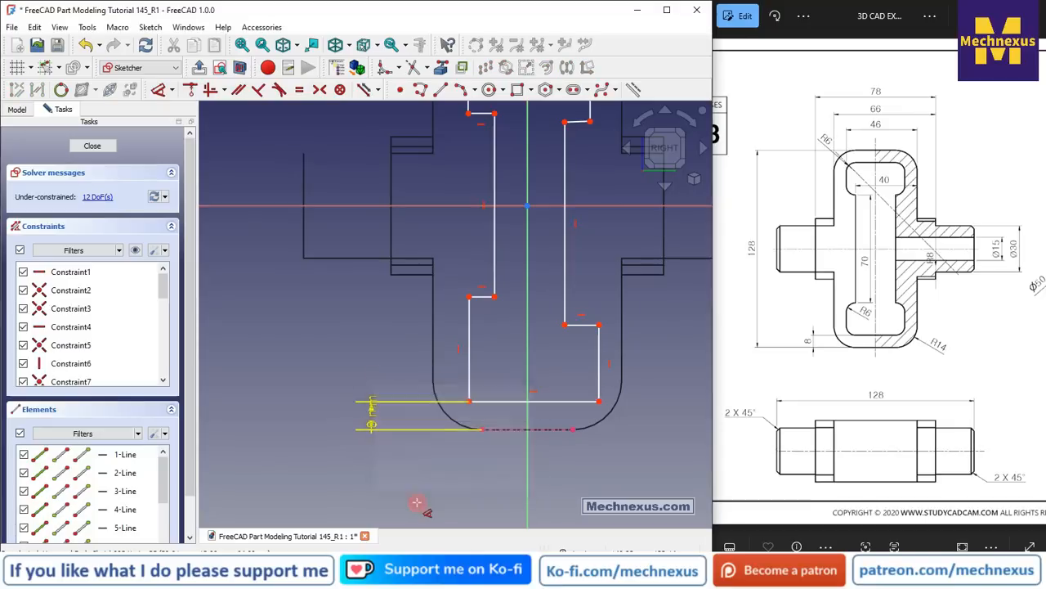
key("Escape")
left_click_drag(374, 418, 397, 367)
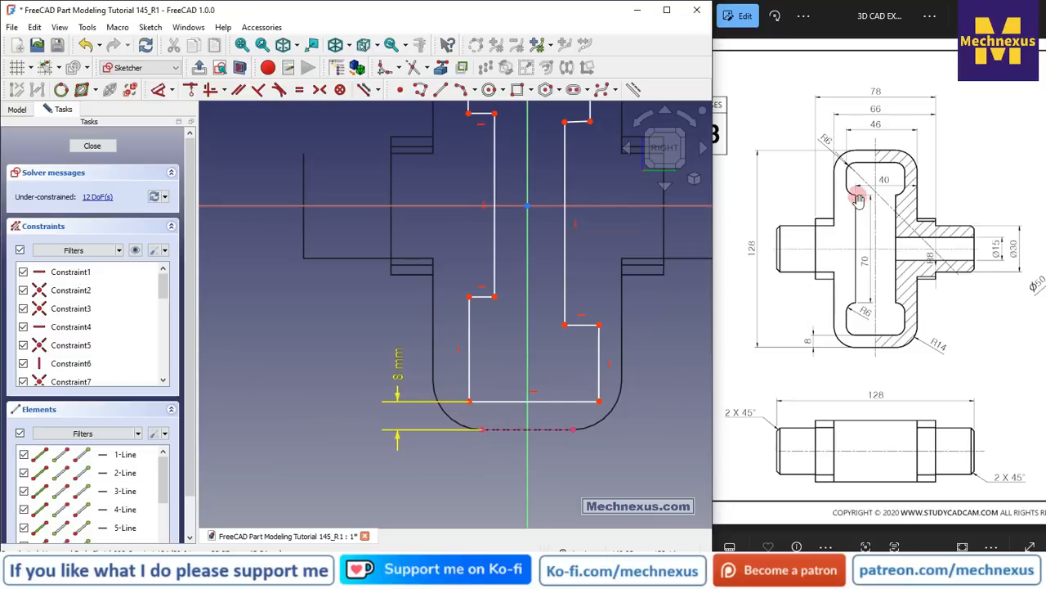
Dimension the long vertical line on the left side of the cavity profile as 70 mm.
scroll(456, 393, "down", 3)
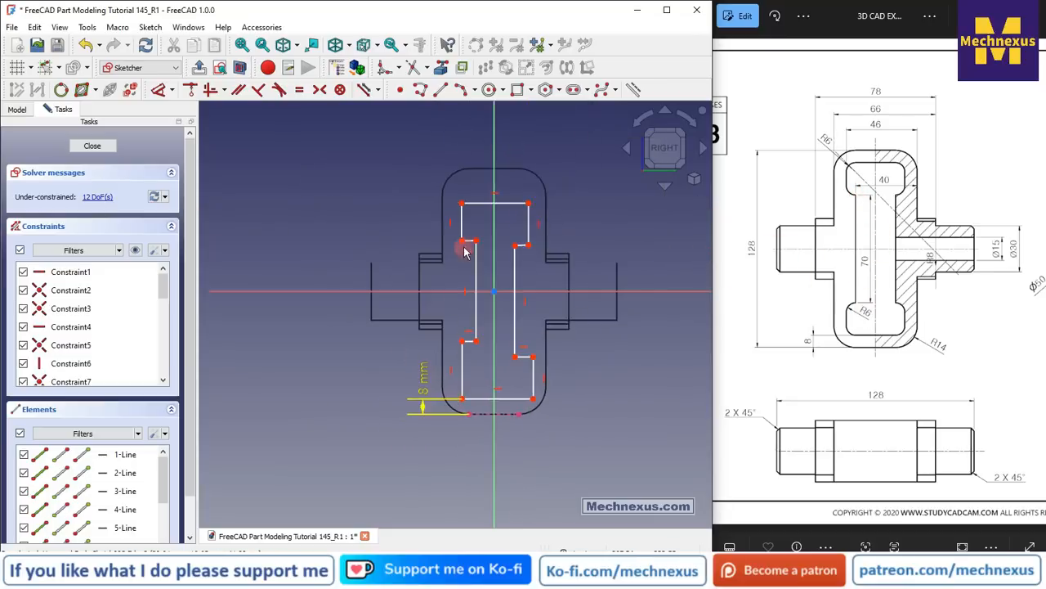
scroll(467, 244, "up", 2)
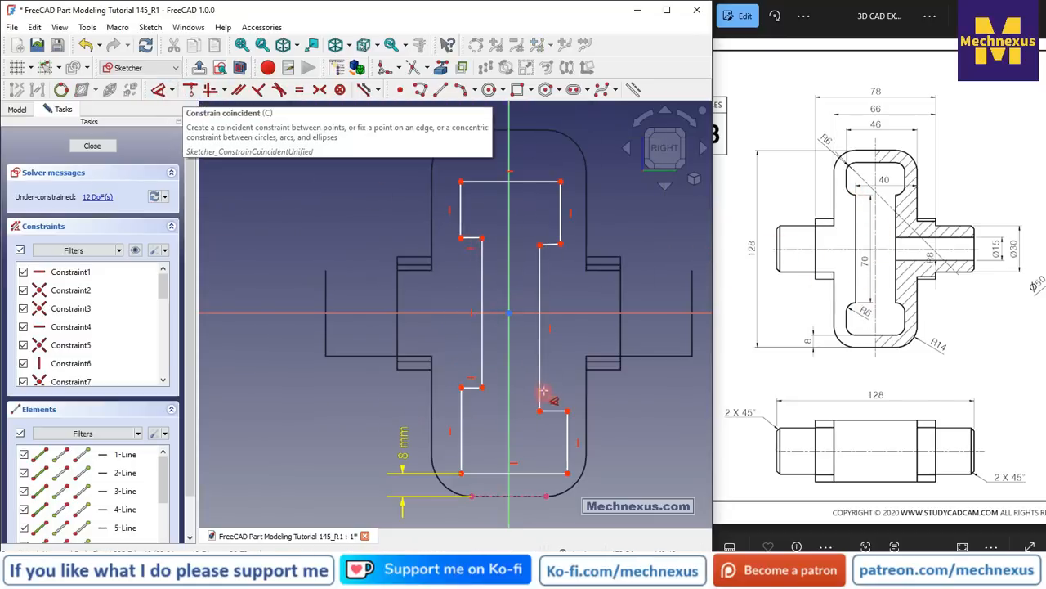
left_click(488, 359)
key("d")
left_click(329, 322)
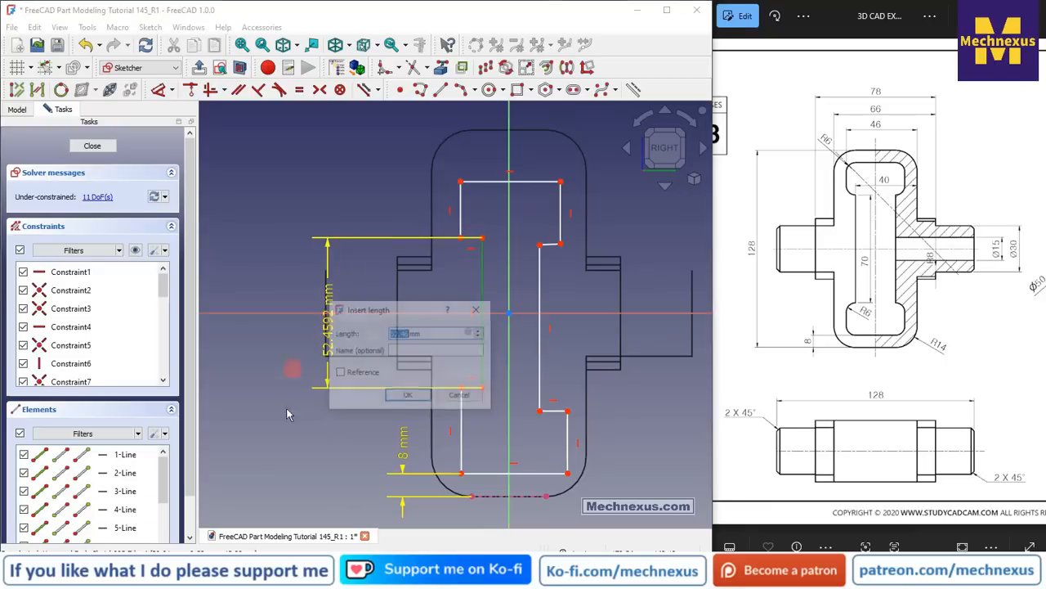
key("Return")
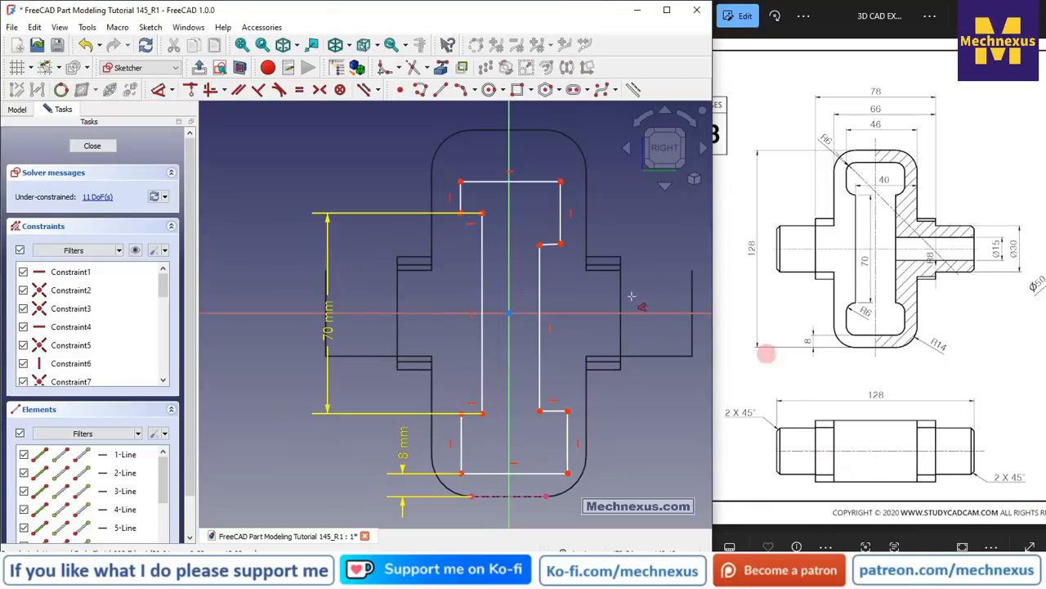
Make the endpoints of the 70 mm vertical line symmetric about the sketch's horizontal axis.
left_click(484, 254)
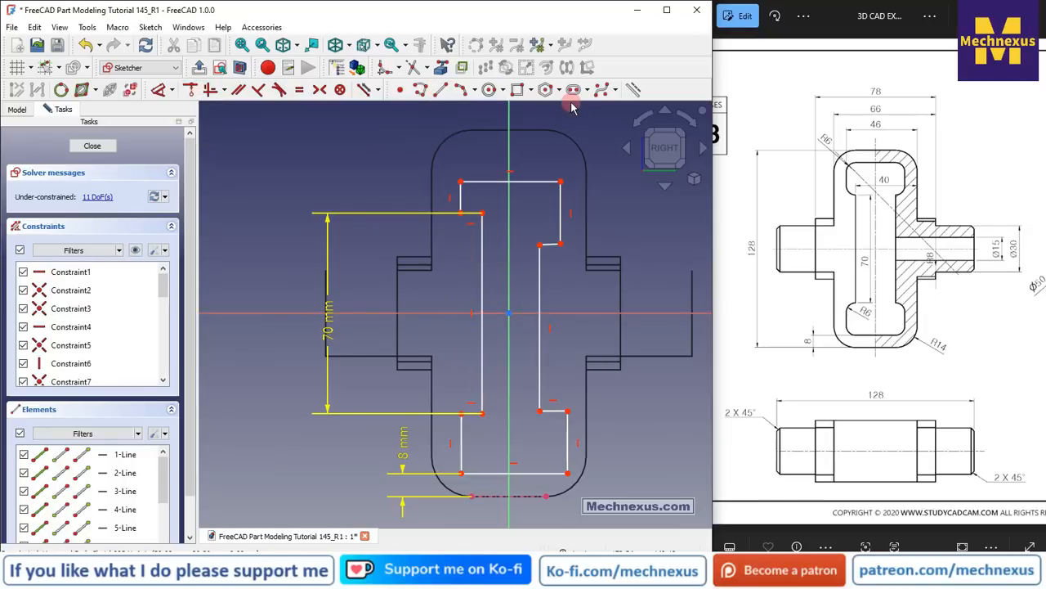
left_click(320, 90)
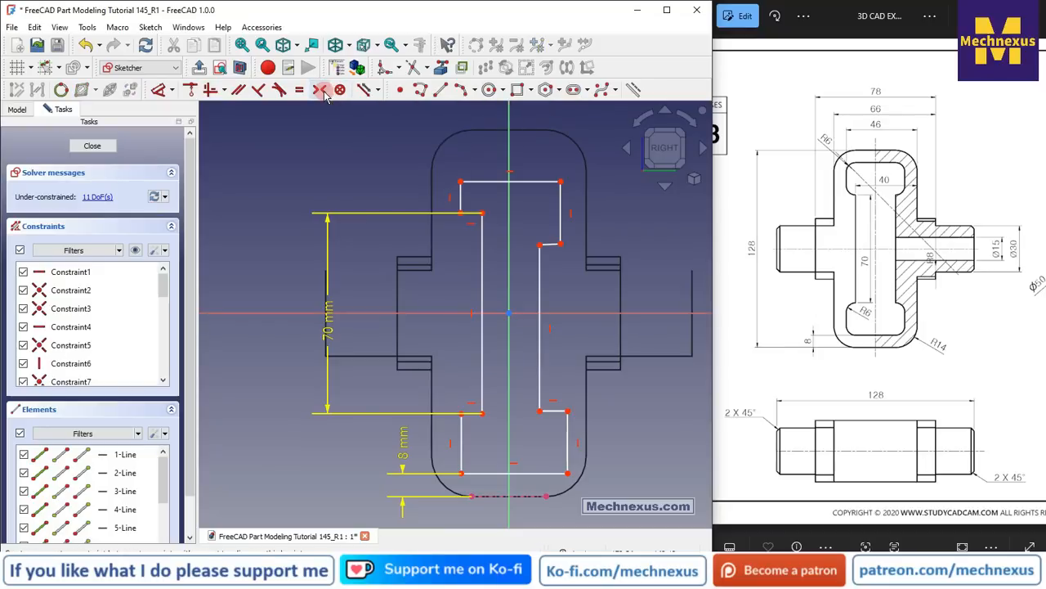
left_click(482, 214)
left_click(480, 415)
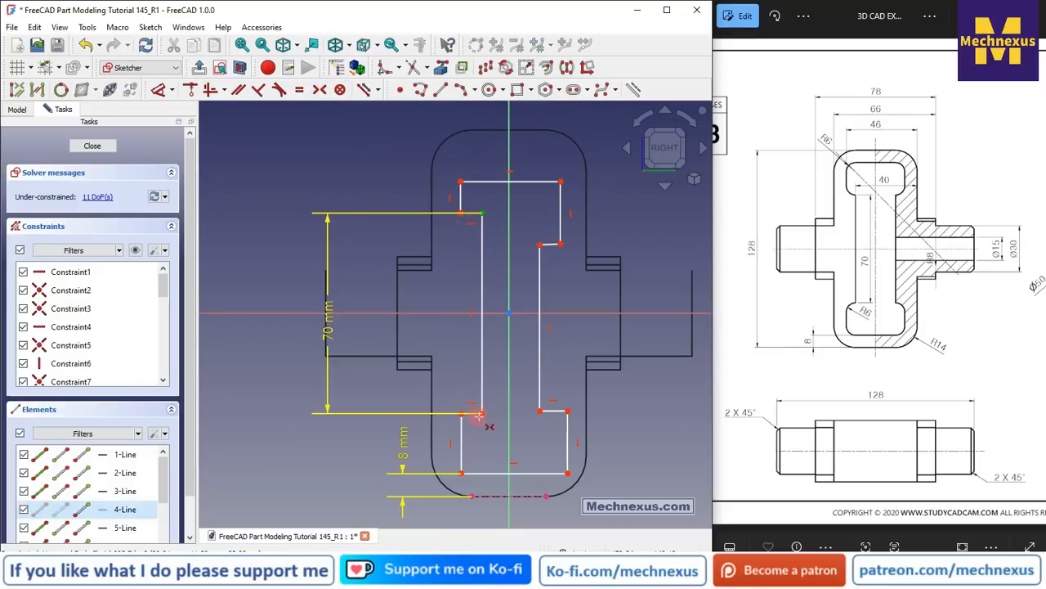
left_click(499, 313)
key("Escape")
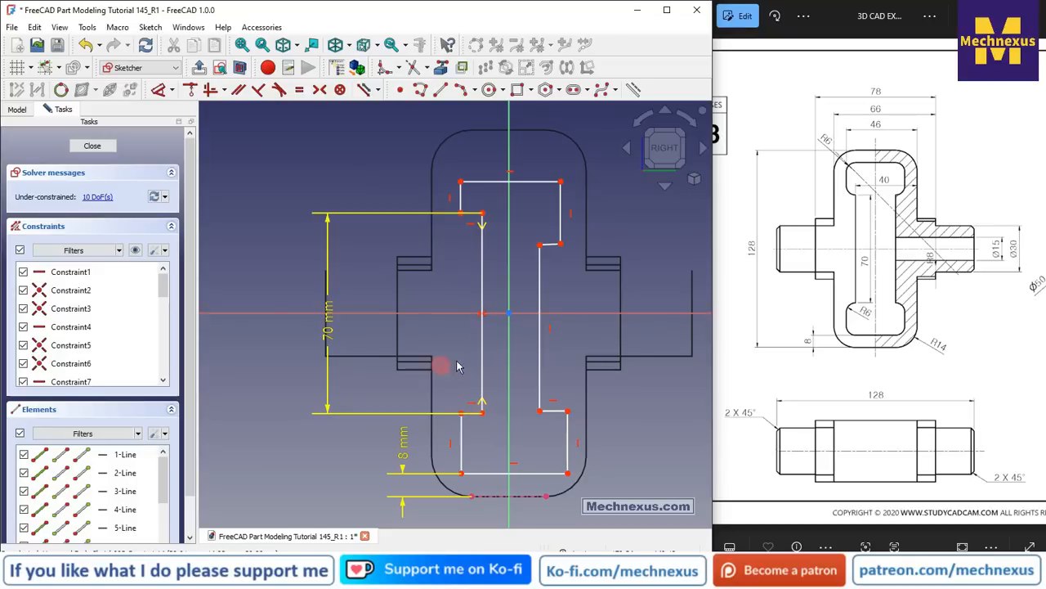
Project the block's upper-right side edge and straight top edge into the sketch as external geometry.
scroll(564, 214, "up", 2)
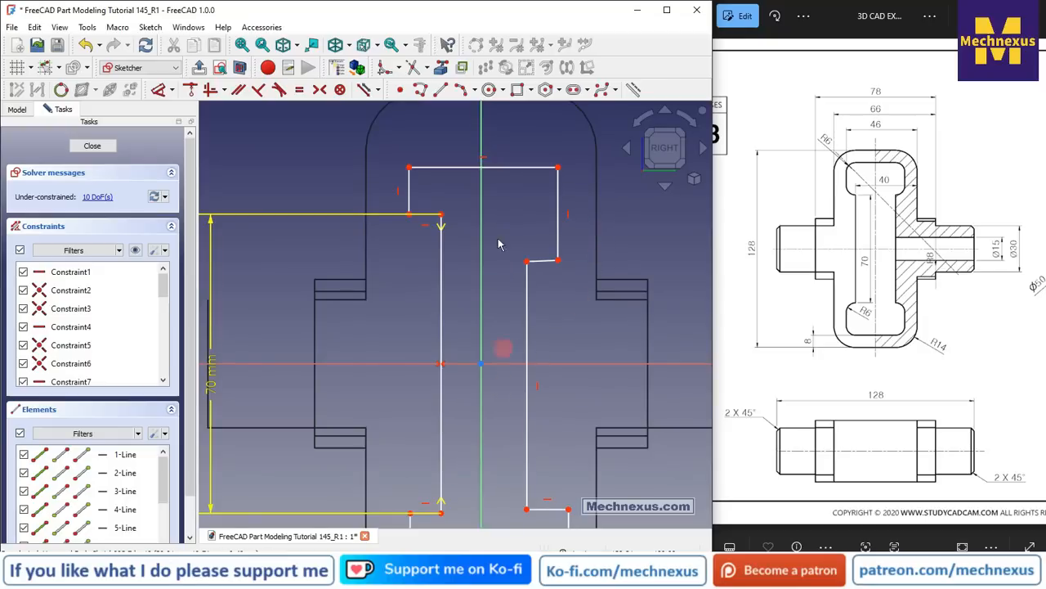
left_click(440, 89)
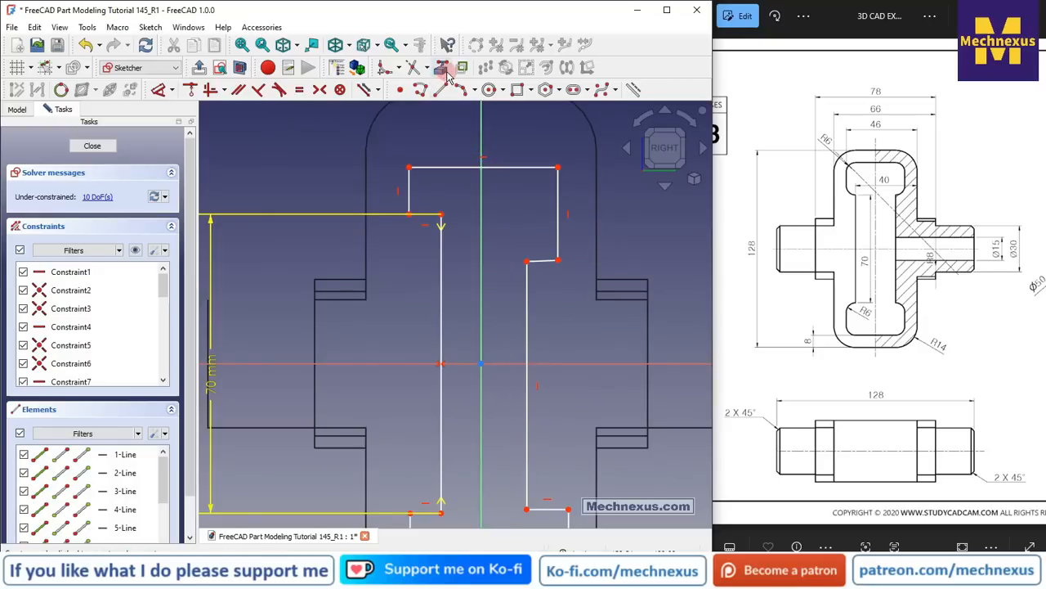
left_click(596, 245)
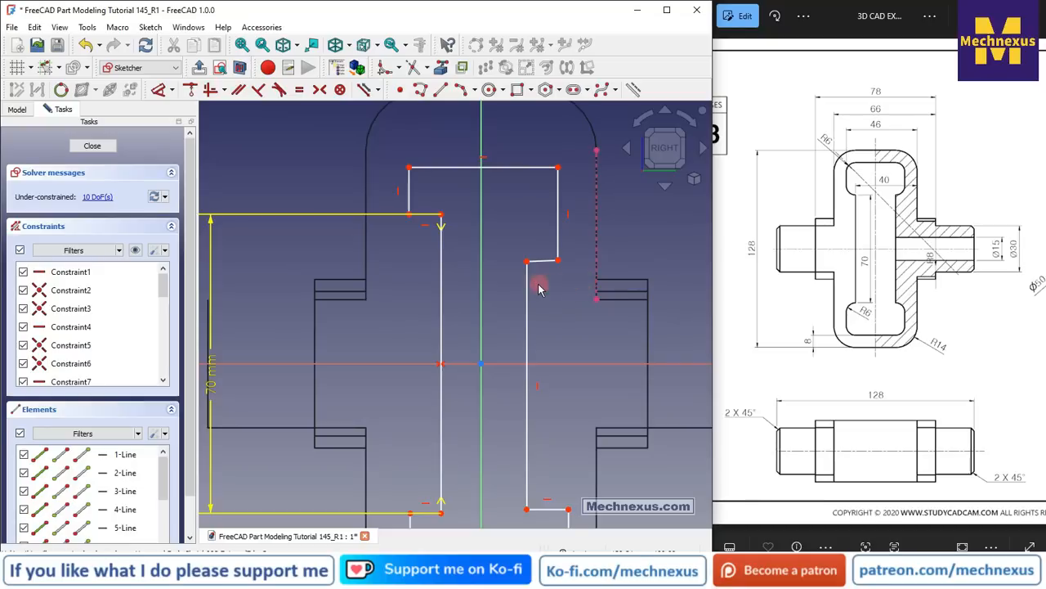
scroll(540, 284, "down", 2)
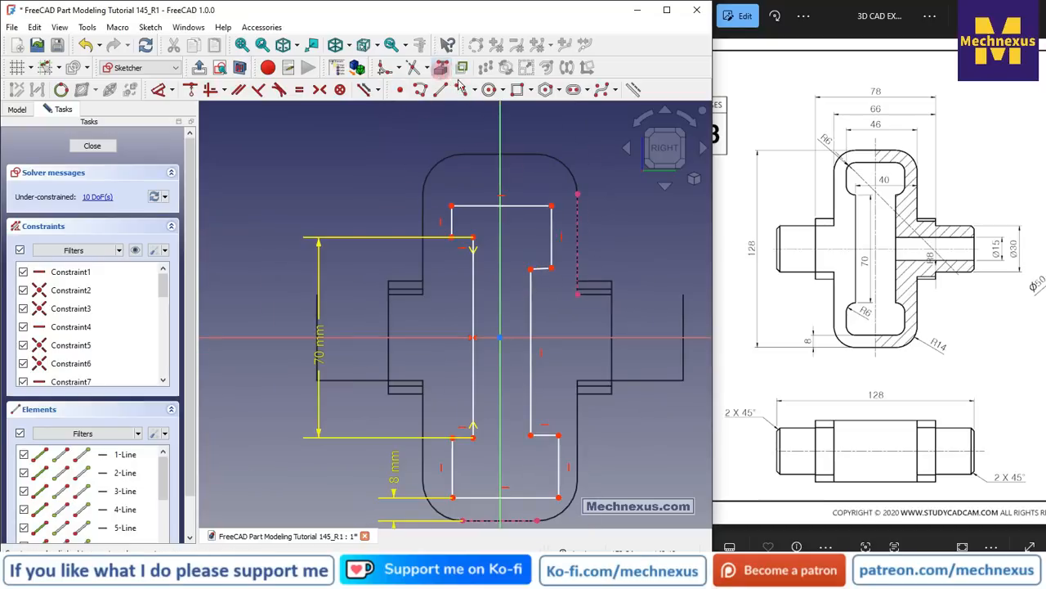
scroll(455, 199, "up", 1)
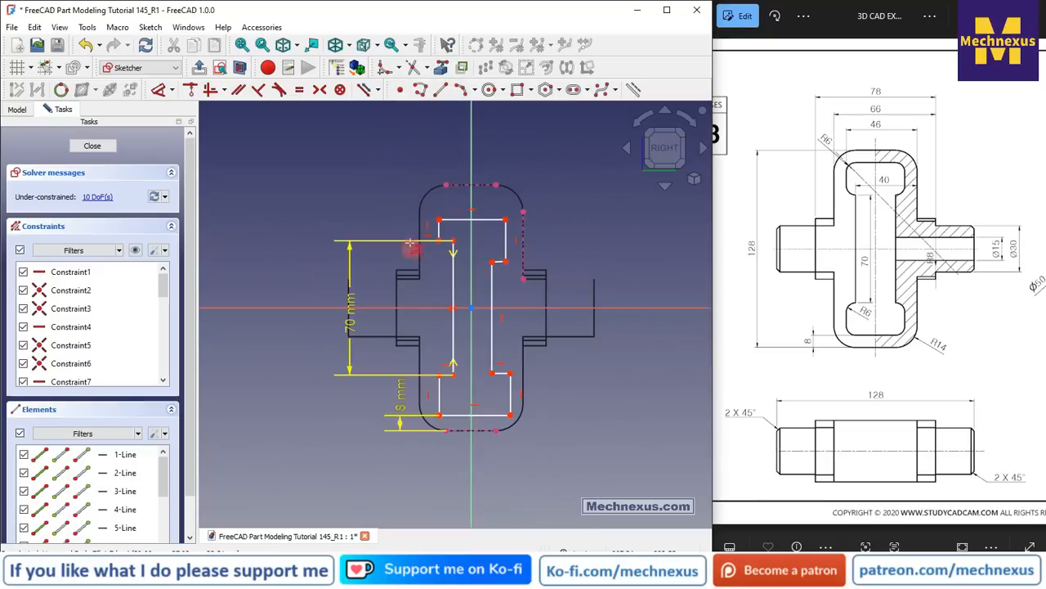
scroll(405, 216, "up", 1)
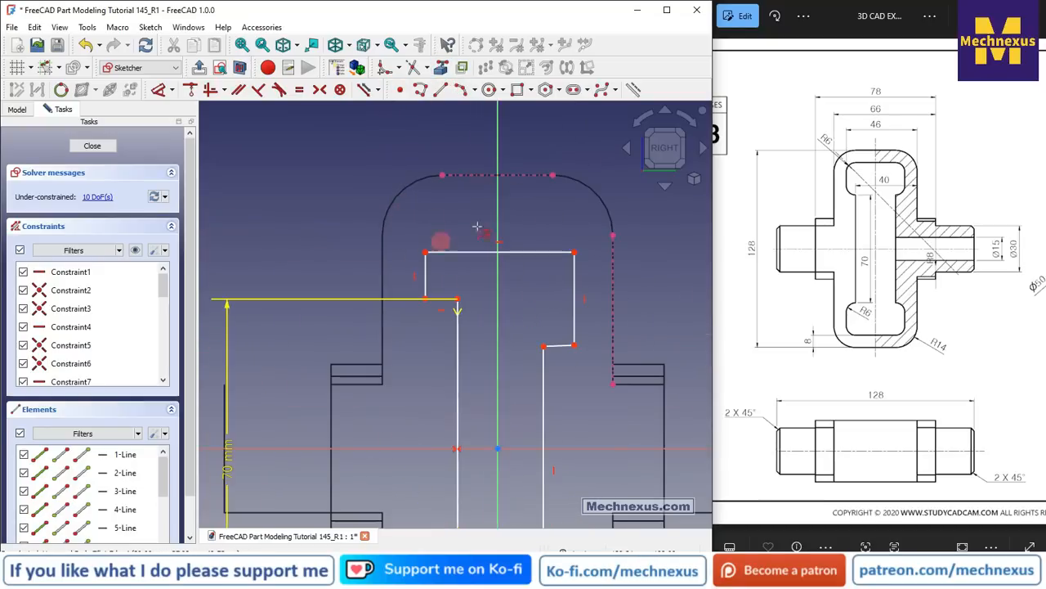
Dimension the cavity profile's upper edge as 38 mm, placing the dimension above the block outline.
left_click(161, 90)
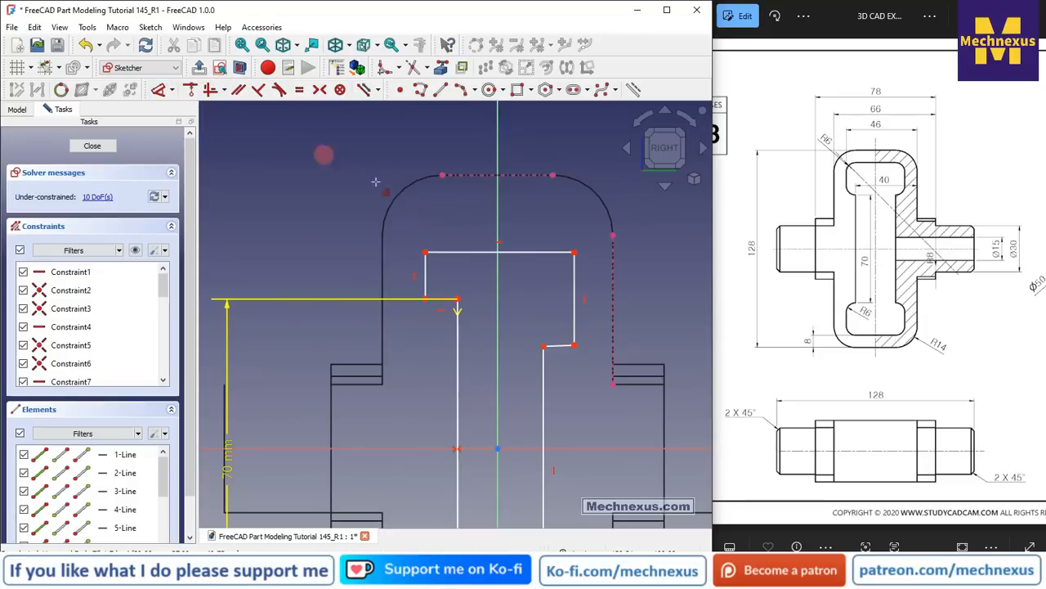
left_click(518, 251)
left_click(510, 140)
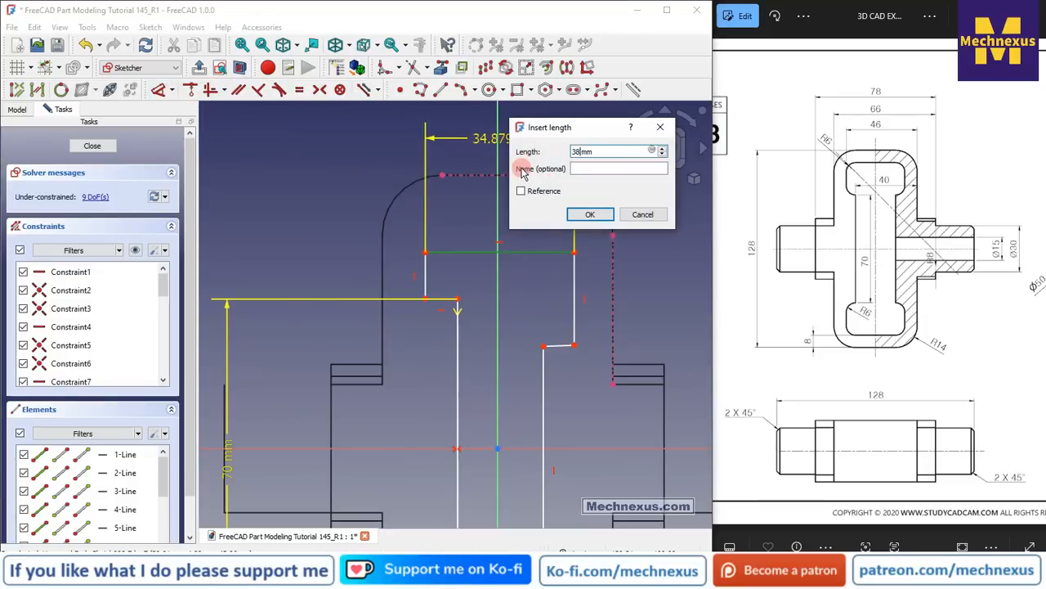
type("38")
key("Return")
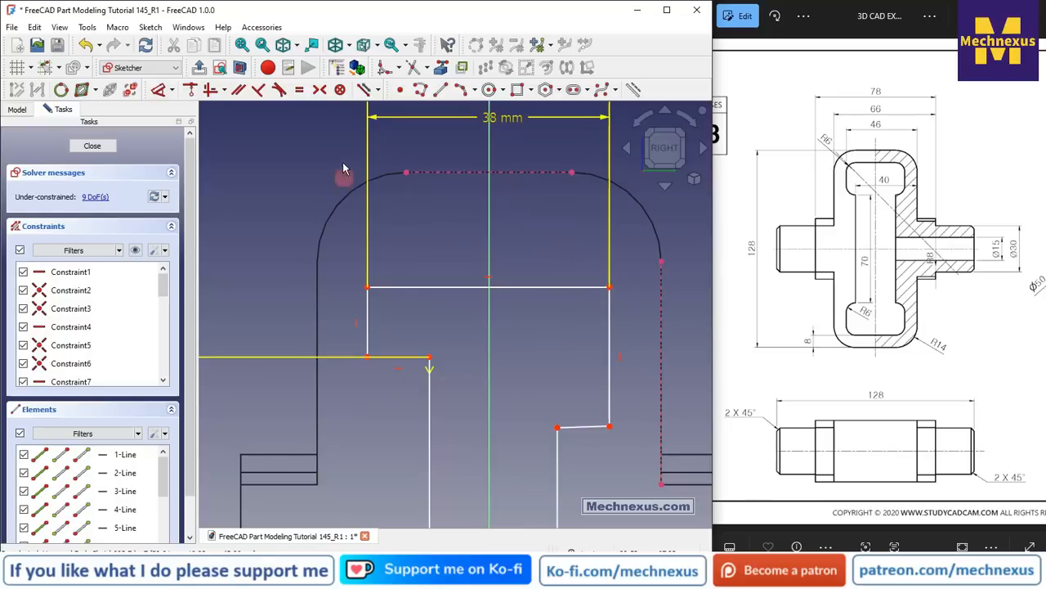
Make the endpoints of the profile's 38 mm upper edge symmetric about the sketch's vertical axis.
left_click(319, 90)
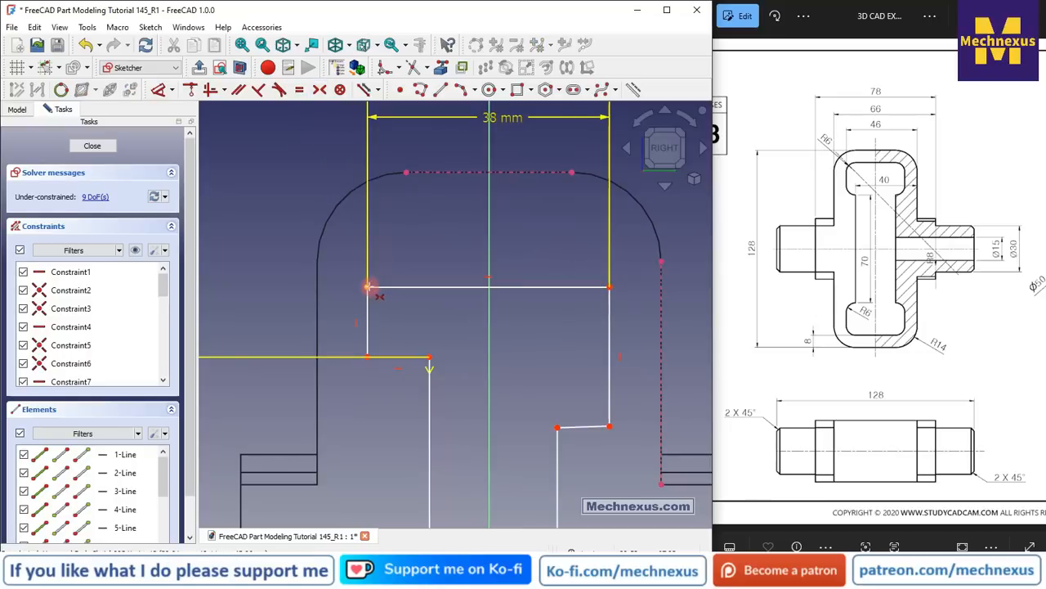
left_click(368, 287)
left_click(609, 287)
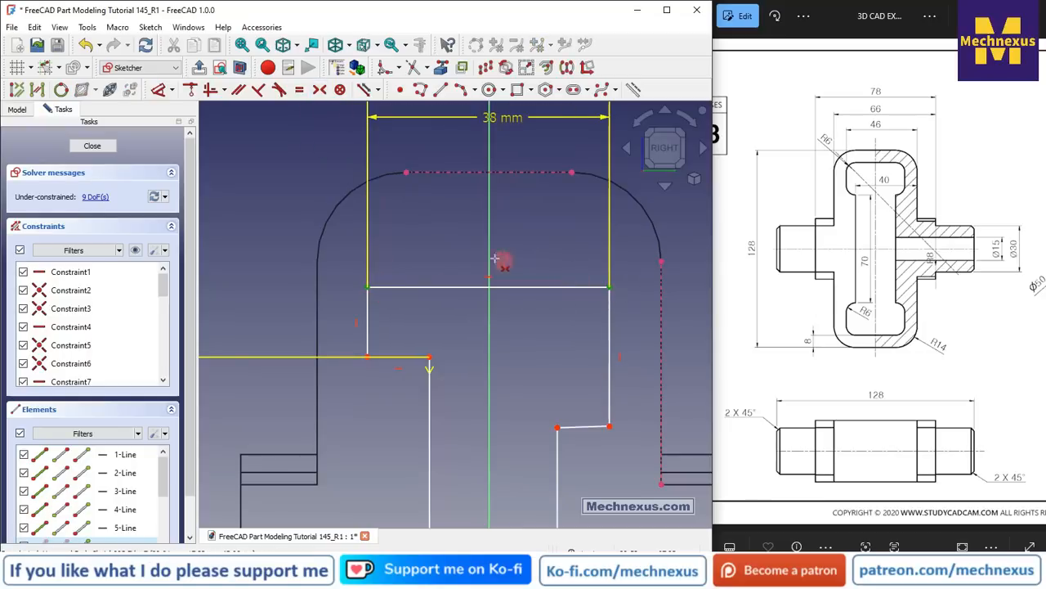
left_click(489, 250)
scroll(523, 217, "down", 3)
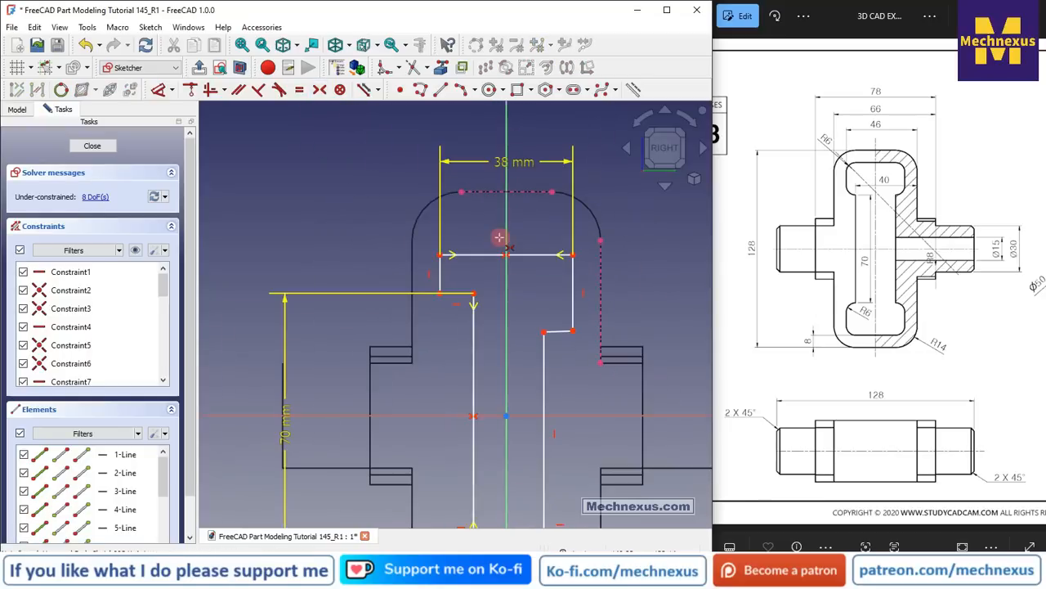
Make the profile's two long vertical lines equal in length and apply the automatic horizontal/vertical constraint to the slanted upper-right step line.
left_click(545, 345)
left_click(475, 350)
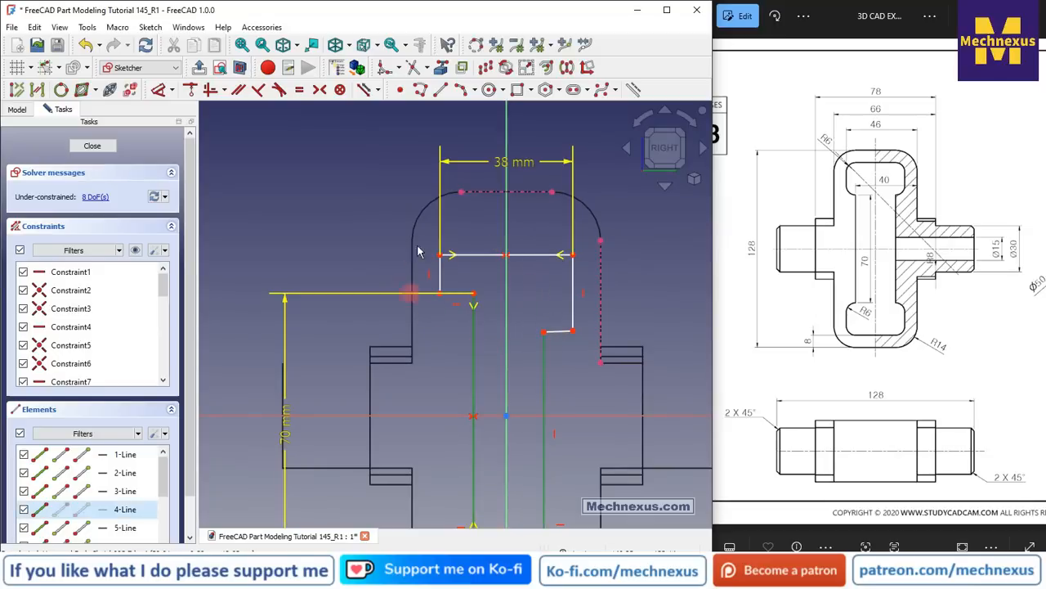
left_click(299, 89)
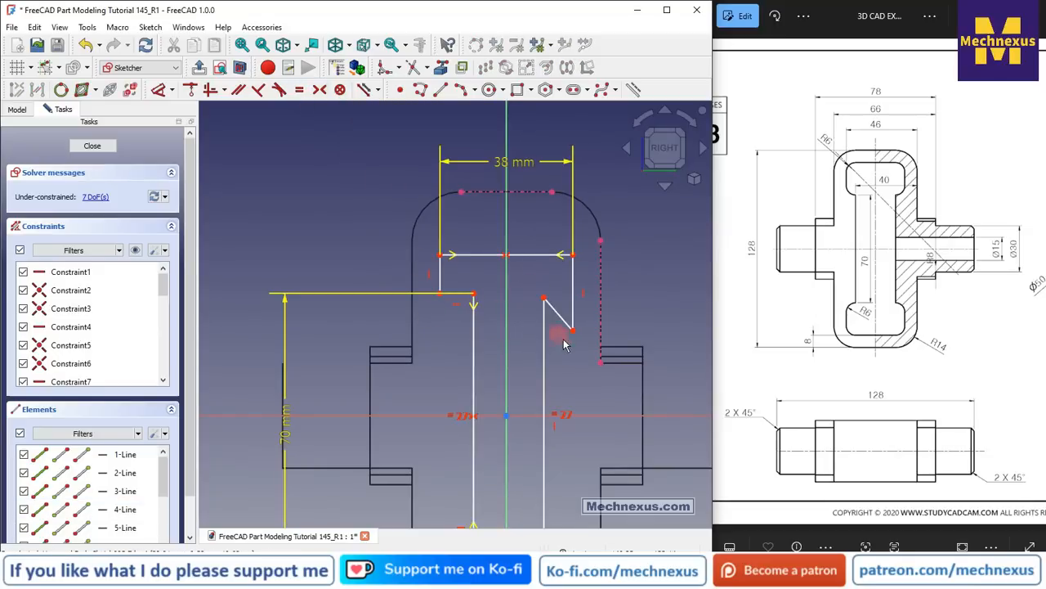
left_click(211, 91)
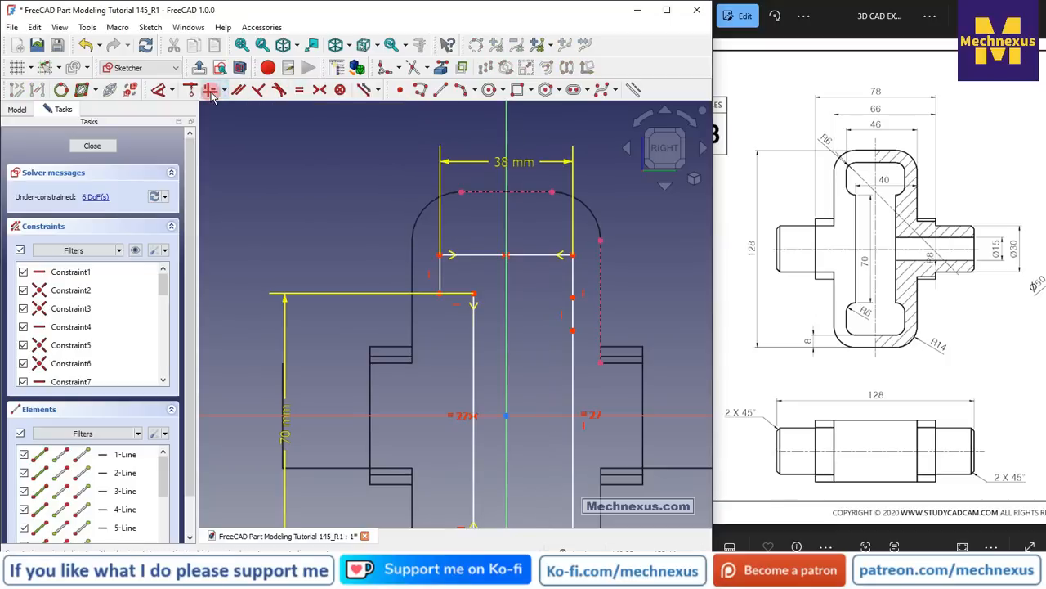
Undo the last automatic horizontal/vertical constraint and apply a horizontal constraint to the slanted upper-right step line instead.
left_click(587, 319)
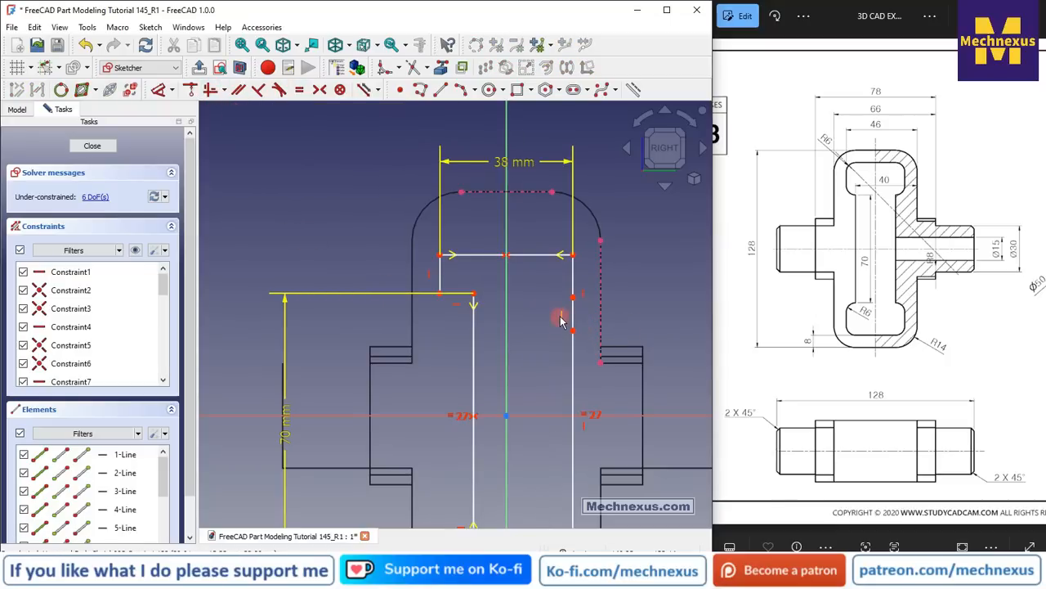
key("ctrl+z")
left_click(560, 319)
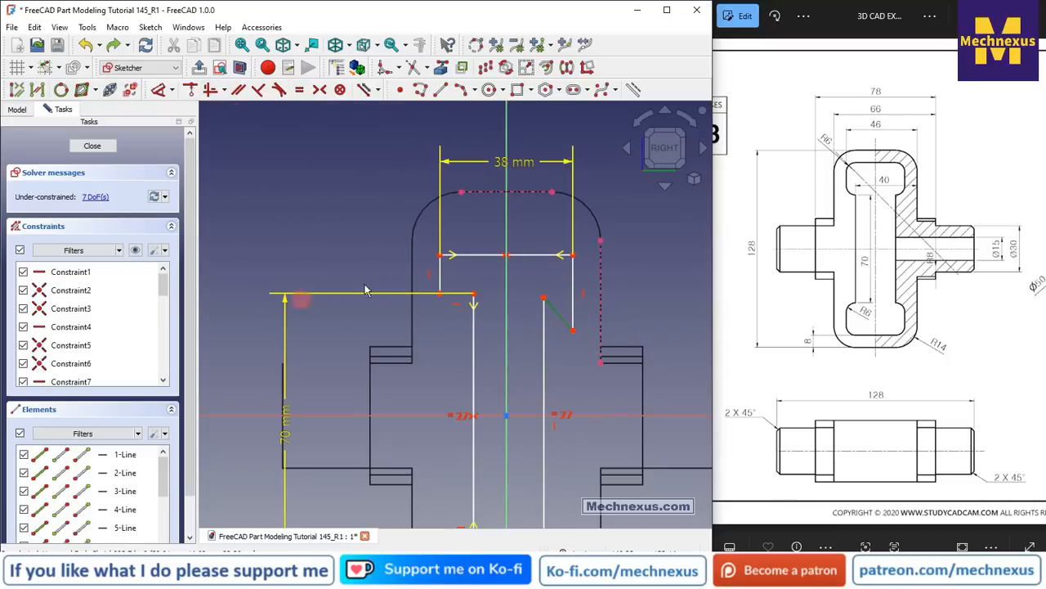
left_click(224, 90)
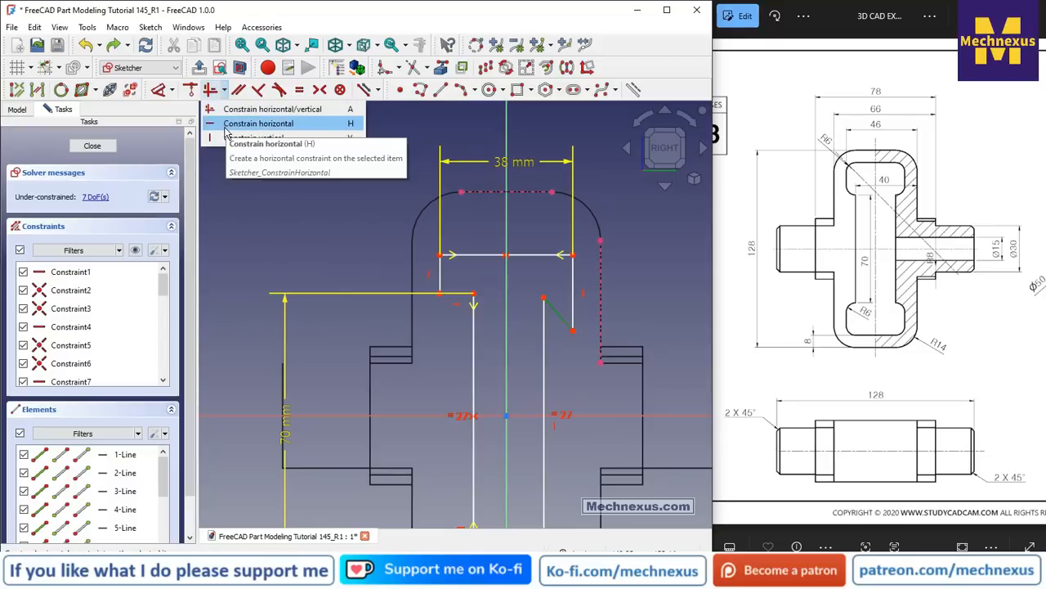
left_click(229, 124)
Align the upper endpoints of the profile's two long vertical lines with a horizontal constraint.
scroll(592, 321, "up", 3)
scroll(468, 232, "down", 3)
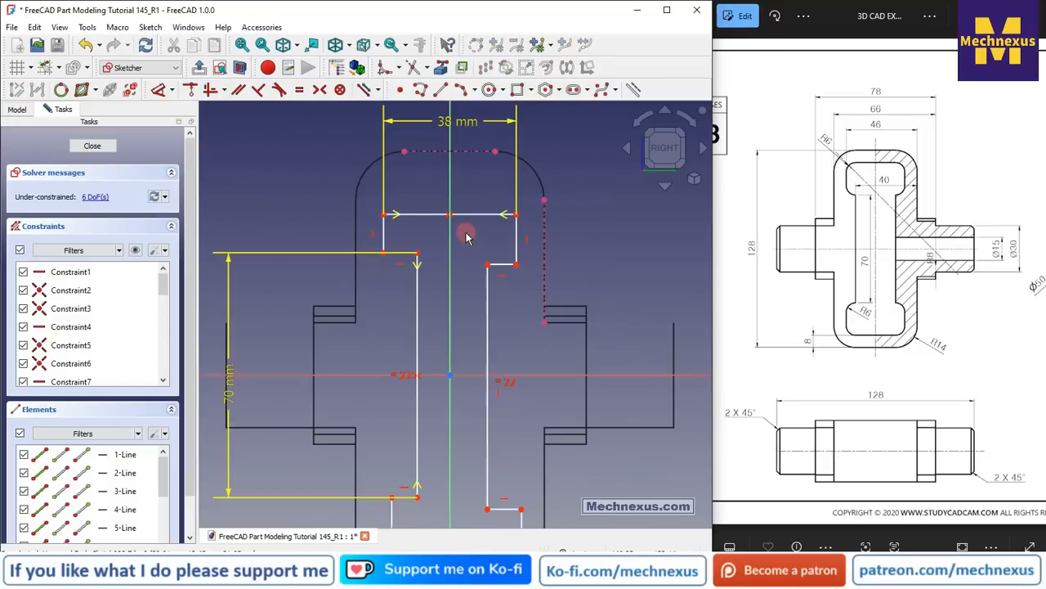
scroll(467, 232, "up", 2)
scroll(472, 267, "down", 1)
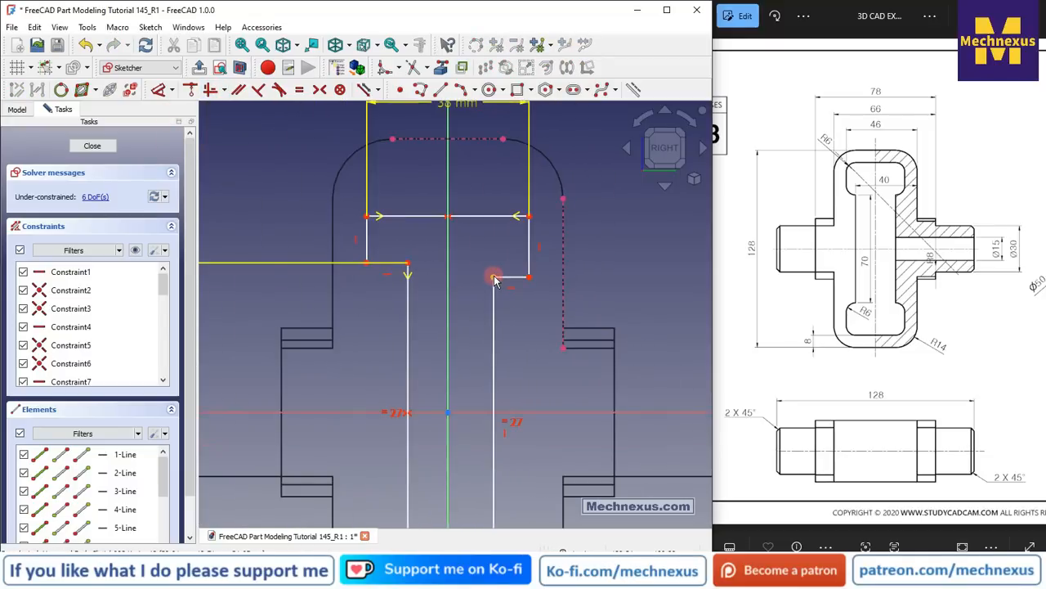
left_click(494, 278)
left_click(408, 264)
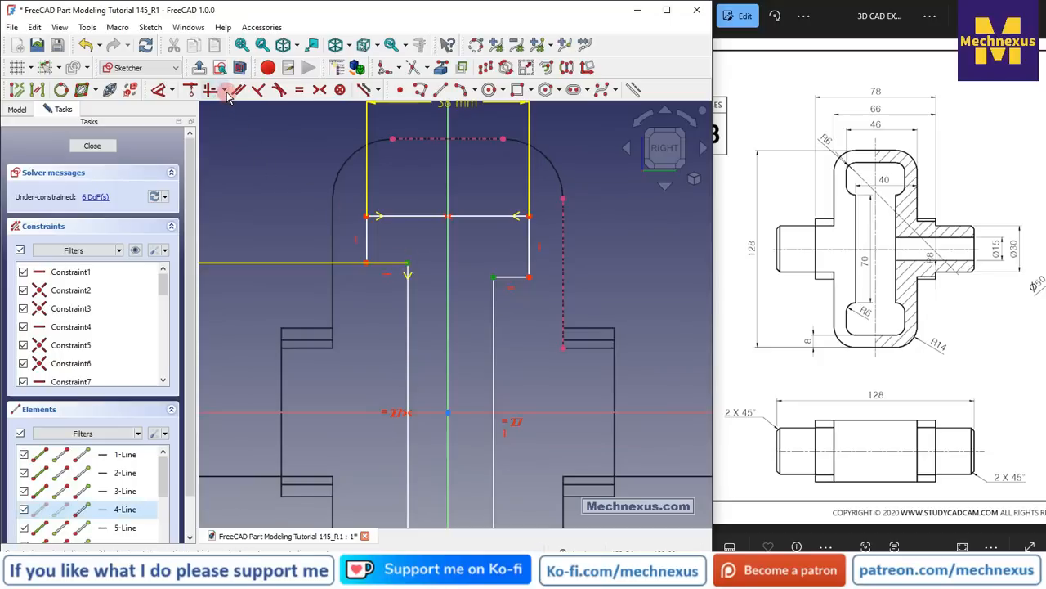
left_click(224, 90)
left_click(245, 124)
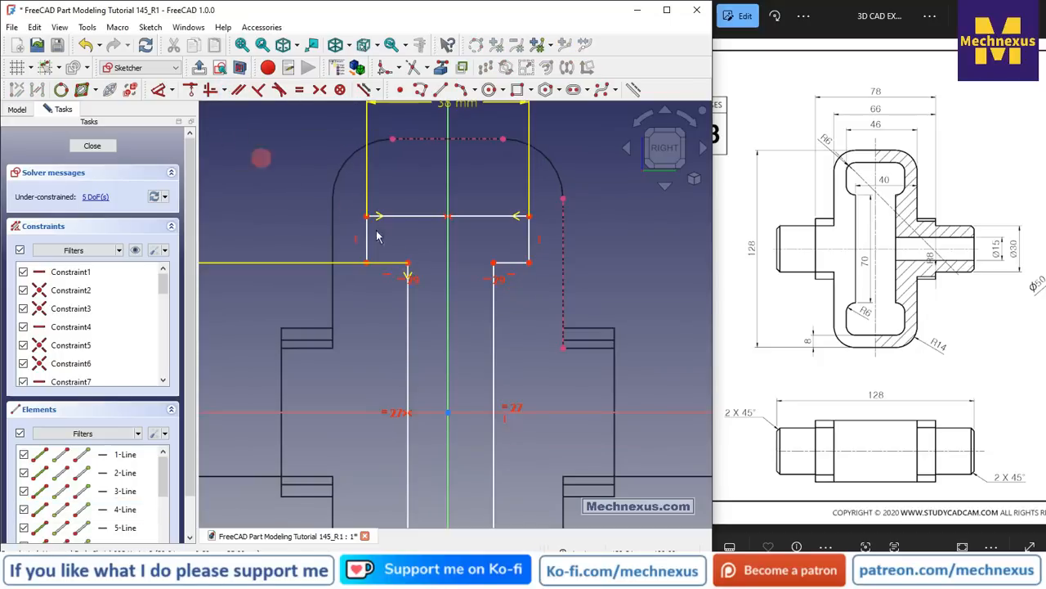
Dimension the horizontal distance from the left long vertical line's upper endpoint to the block's projected right edge as 40 mm.
scroll(529, 267, "down", 2)
left_click(455, 262)
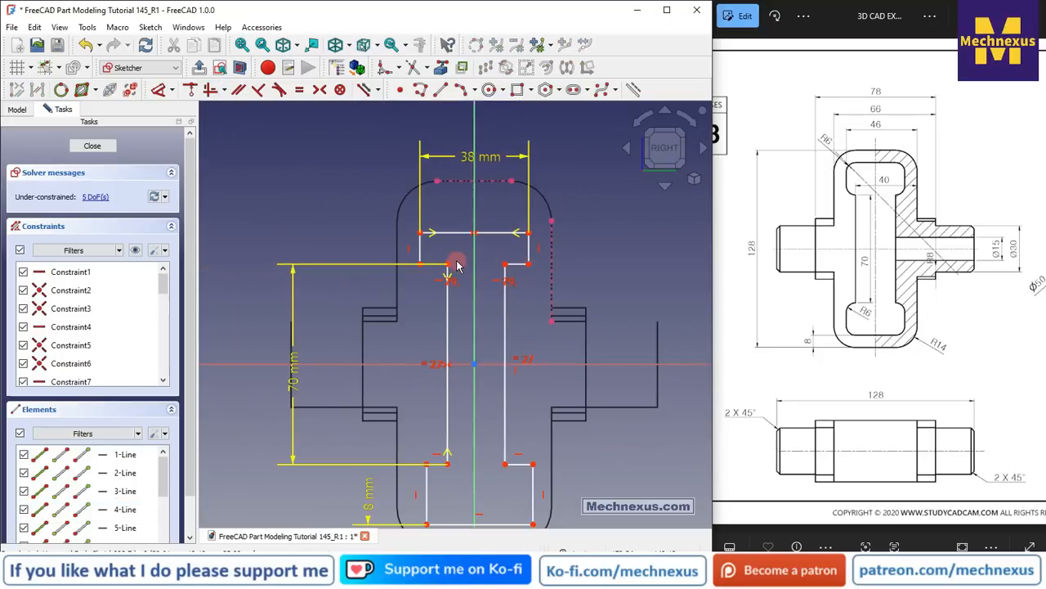
left_click(447, 264)
left_click(558, 278)
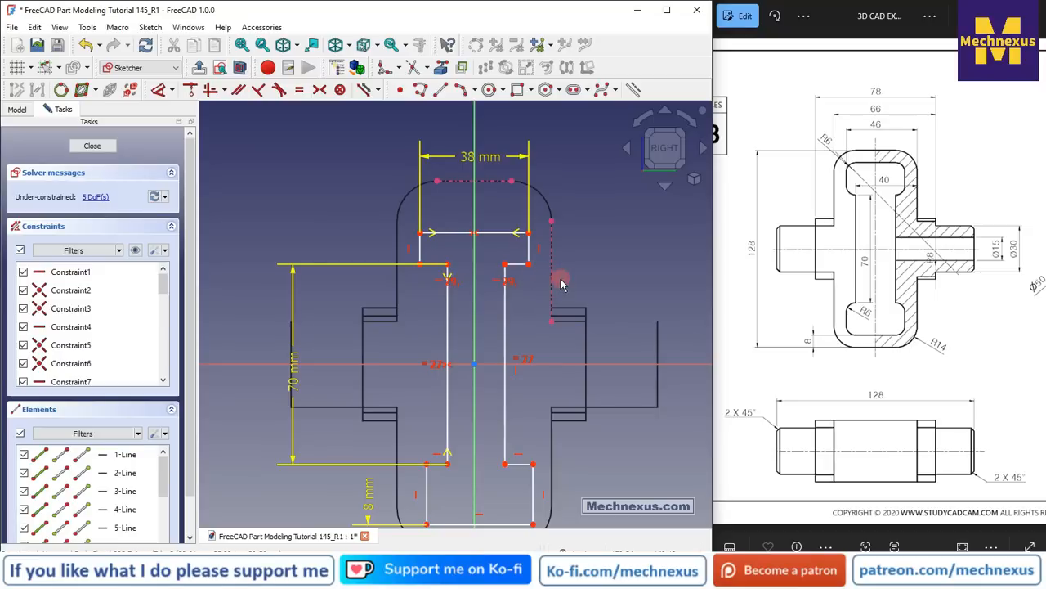
left_click(159, 89)
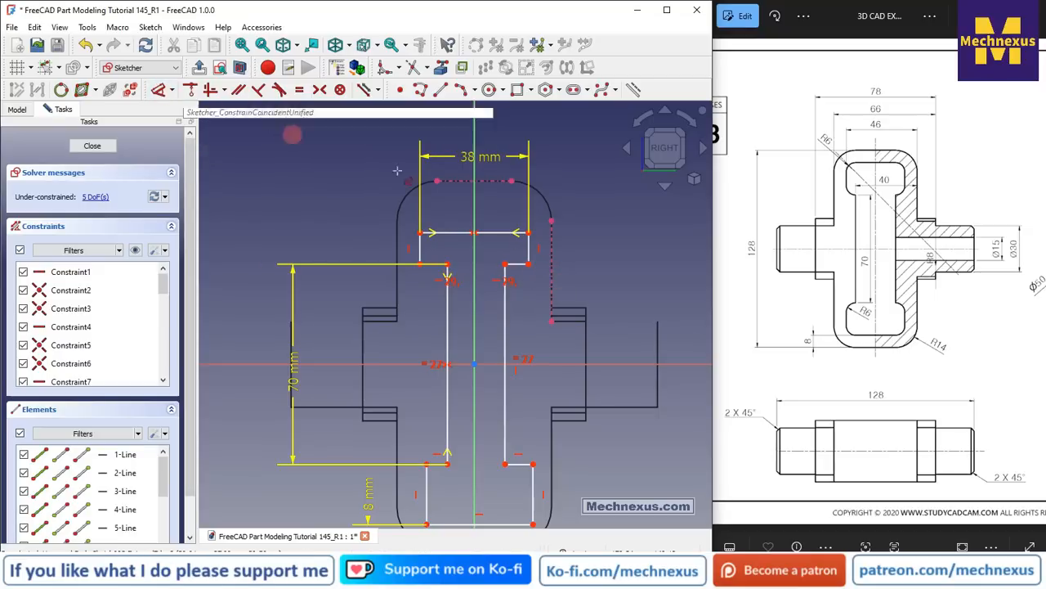
left_click(456, 260)
left_click(553, 280)
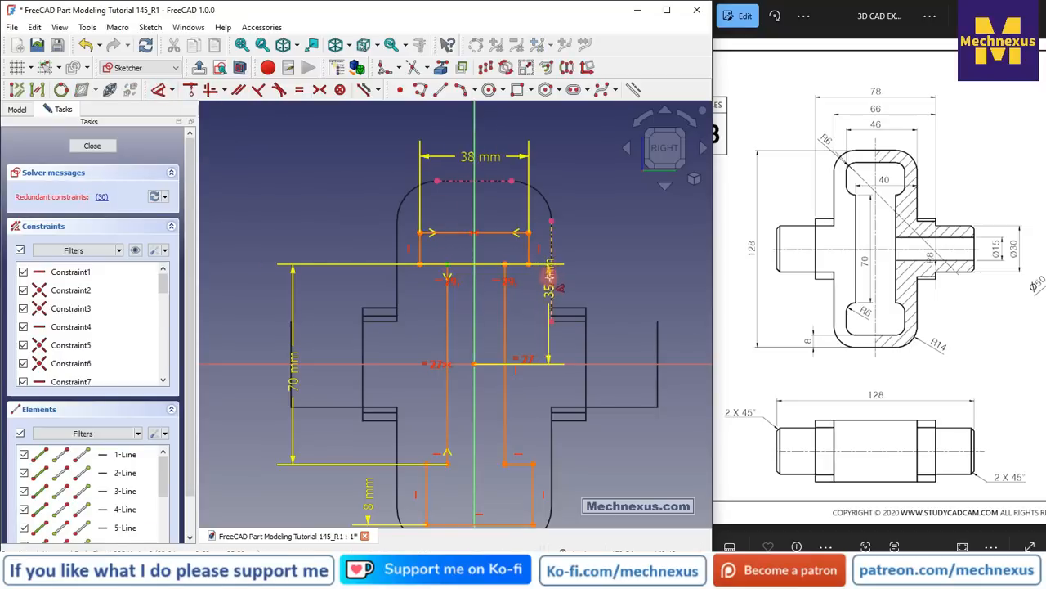
left_click(505, 260)
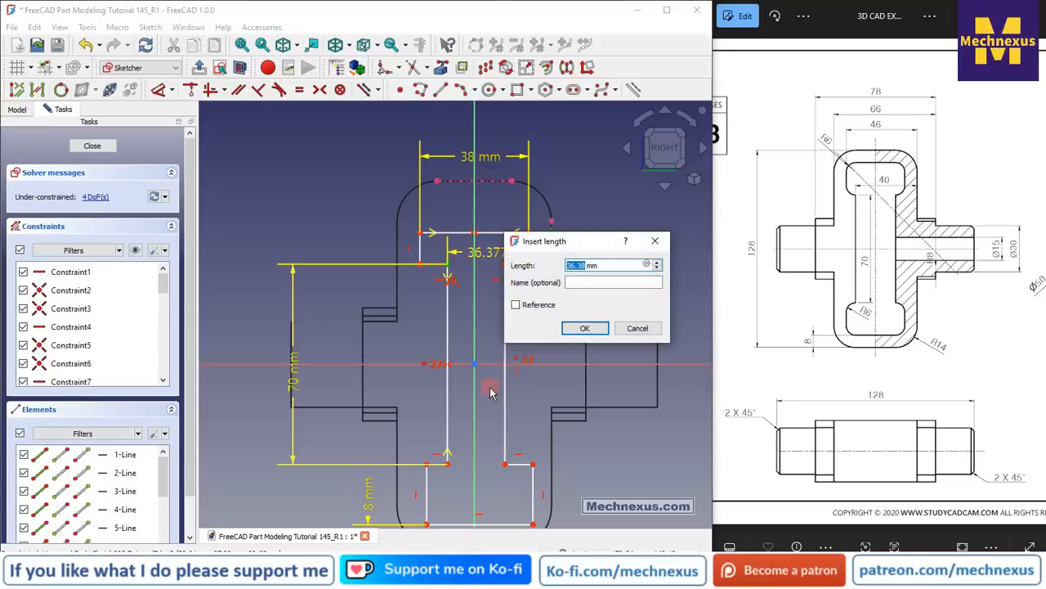
type("40")
key("Return")
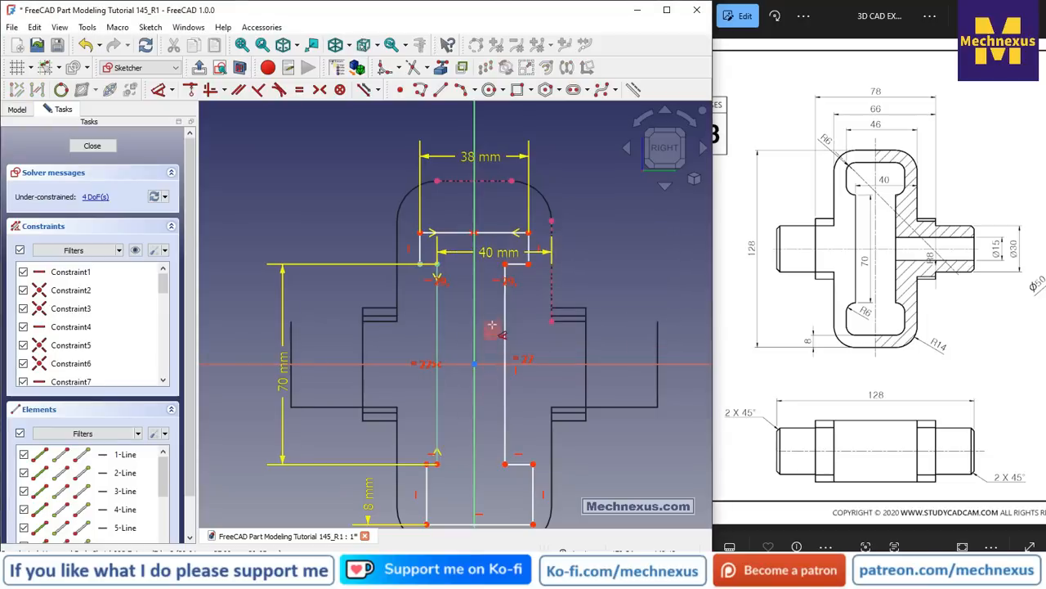
Reposition the 70 mm dimension so it sits between the profile's two long vertical lines.
key("v")
key("f")
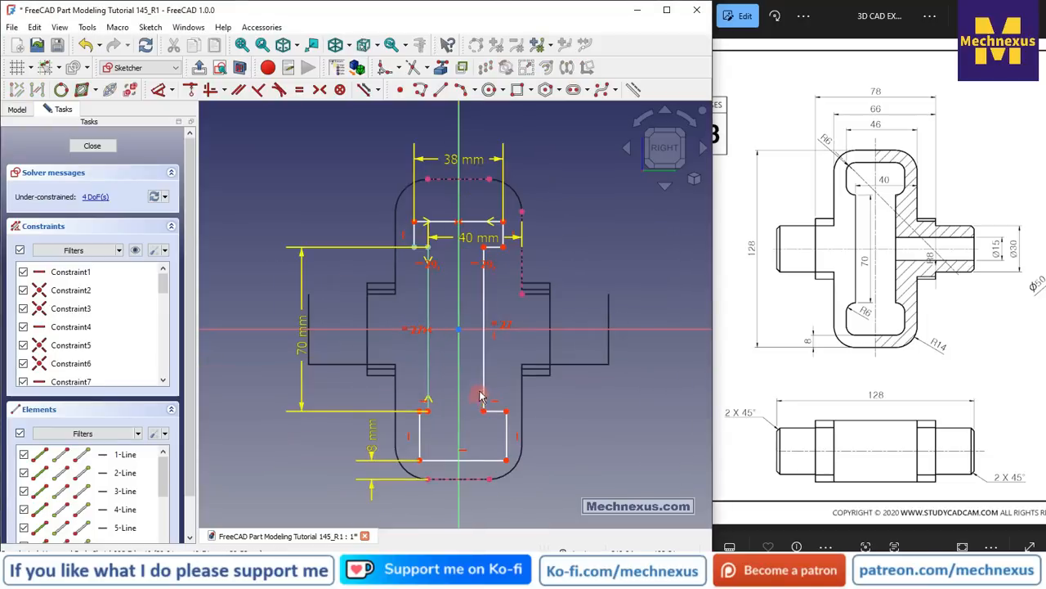
left_click(482, 384)
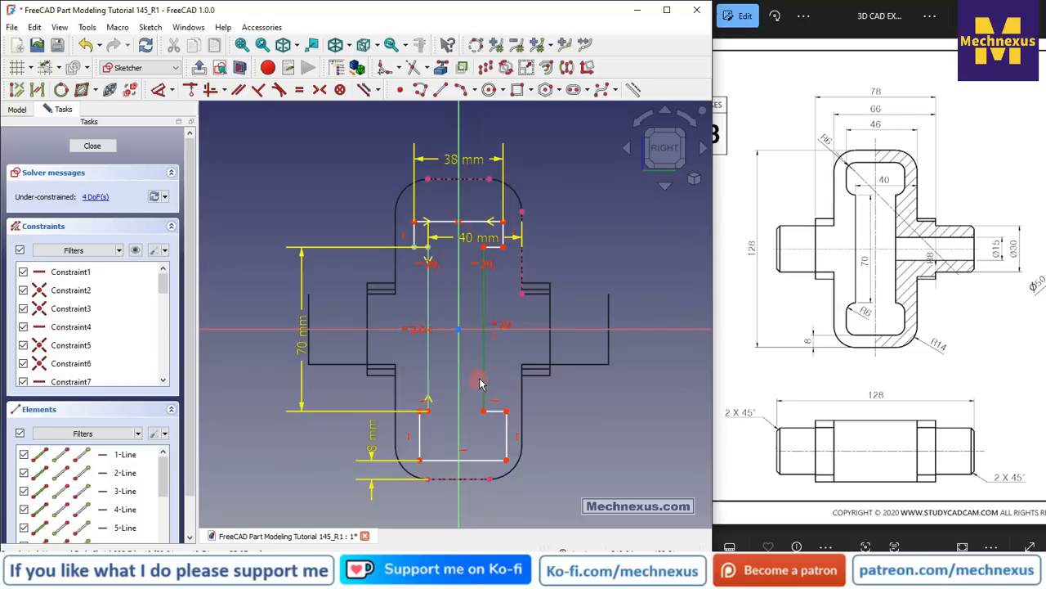
mouse_move(482, 384)
left_mouse_down()
mouse_move(449, 373)
mouse_move(485, 376)
left_mouse_up()
mouse_move(319, 348)
left_mouse_down()
mouse_move(409, 351)
mouse_move(444, 366)
left_mouse_up()
Try to make the profile's two upper step lines equal in length and undo the attempt.
scroll(428, 288, "up", 6)
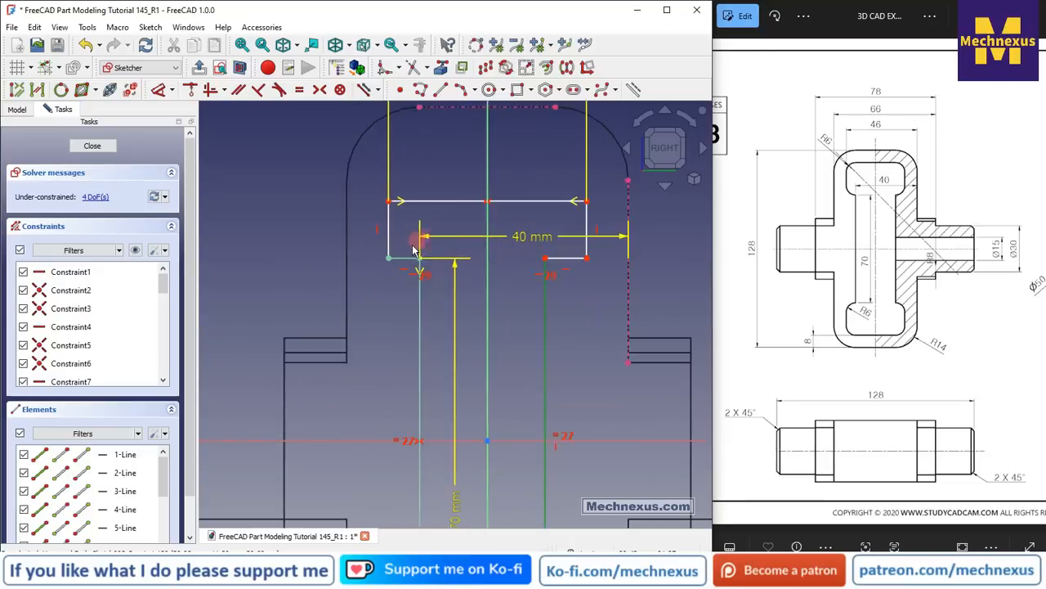
left_click(406, 276)
scroll(340, 293, "down", 2)
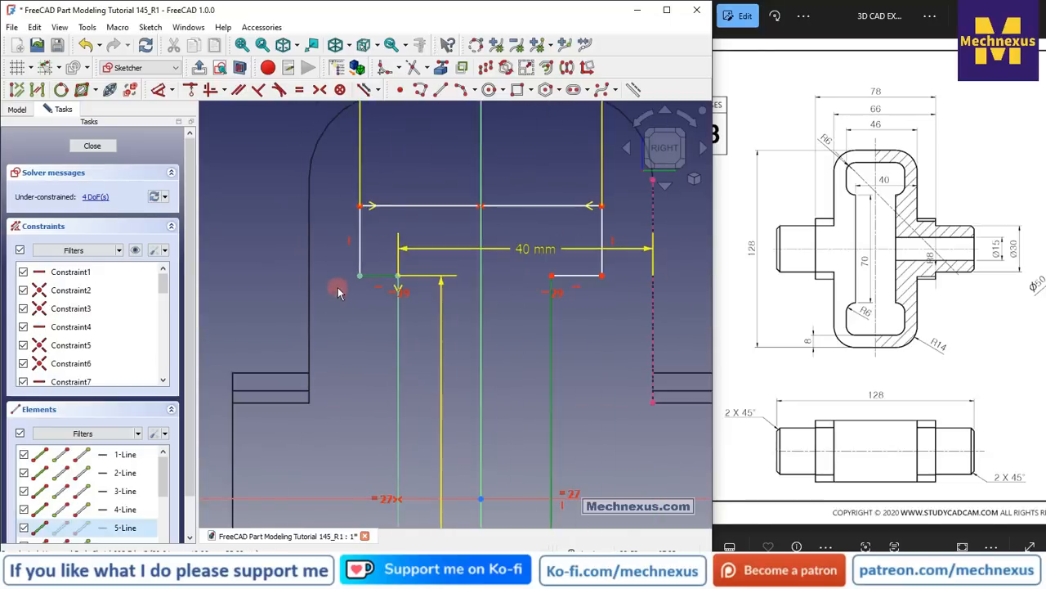
left_click(582, 276)
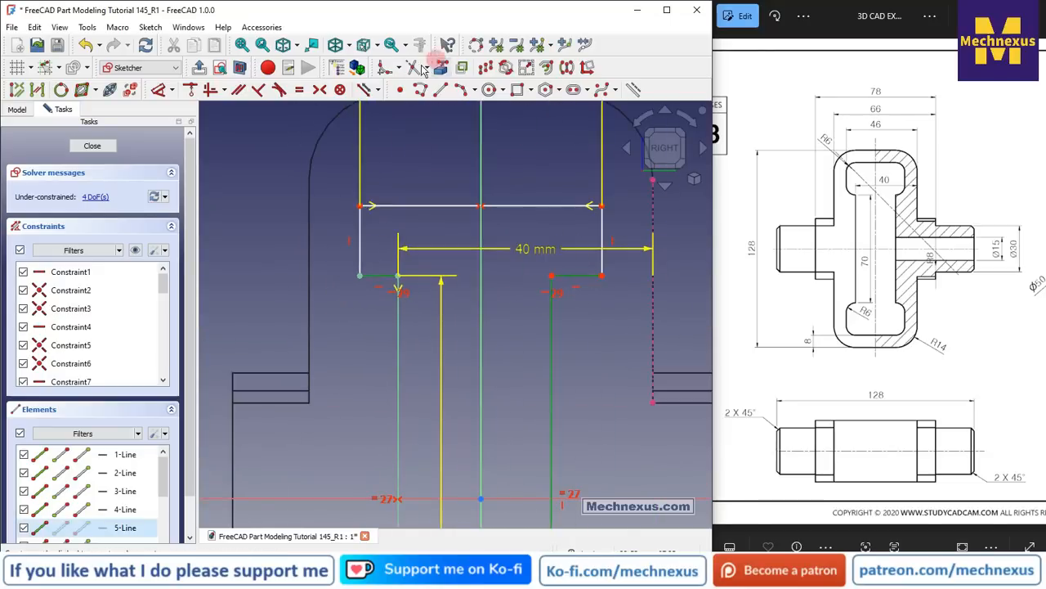
left_click(304, 94)
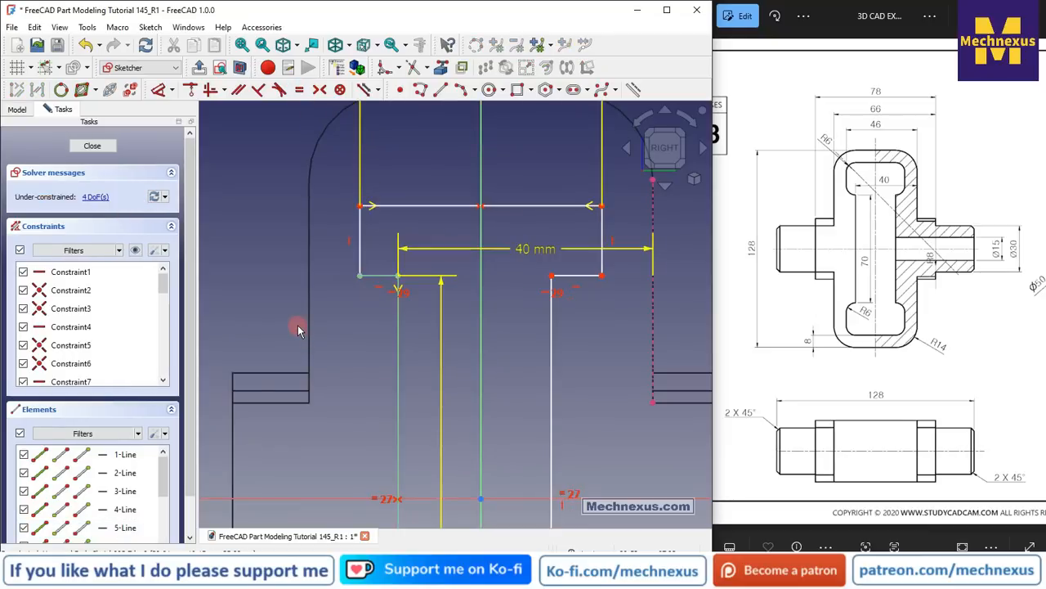
key("ctrl+z")
Highlight the sketch's under-constrained elements and examine which parts of the cavity profile still need constraints.
scroll(372, 233, "down", 4)
scroll(424, 319, "up", 2)
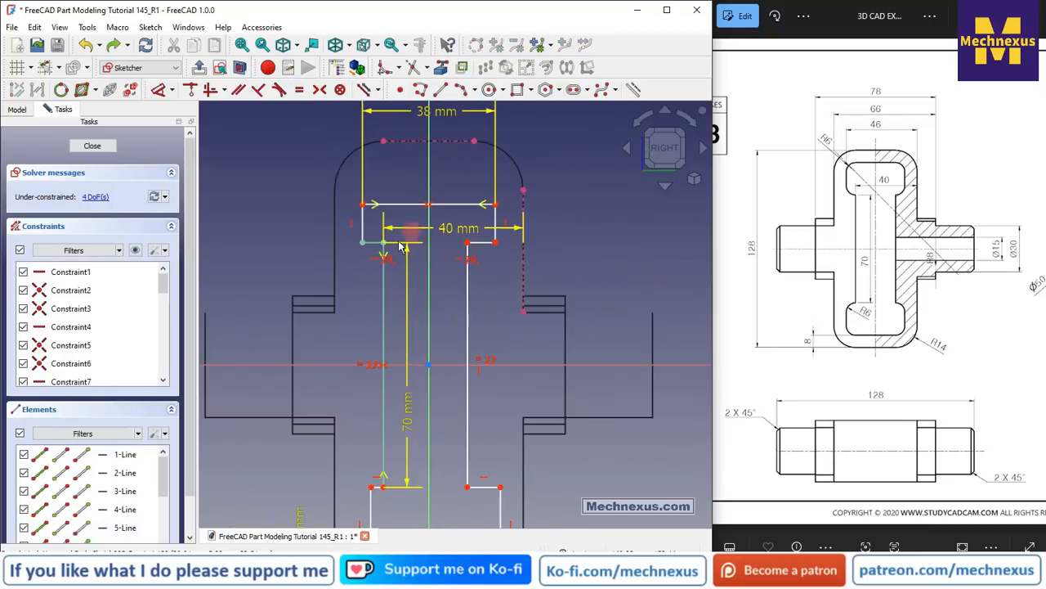
scroll(408, 235, "up", 3)
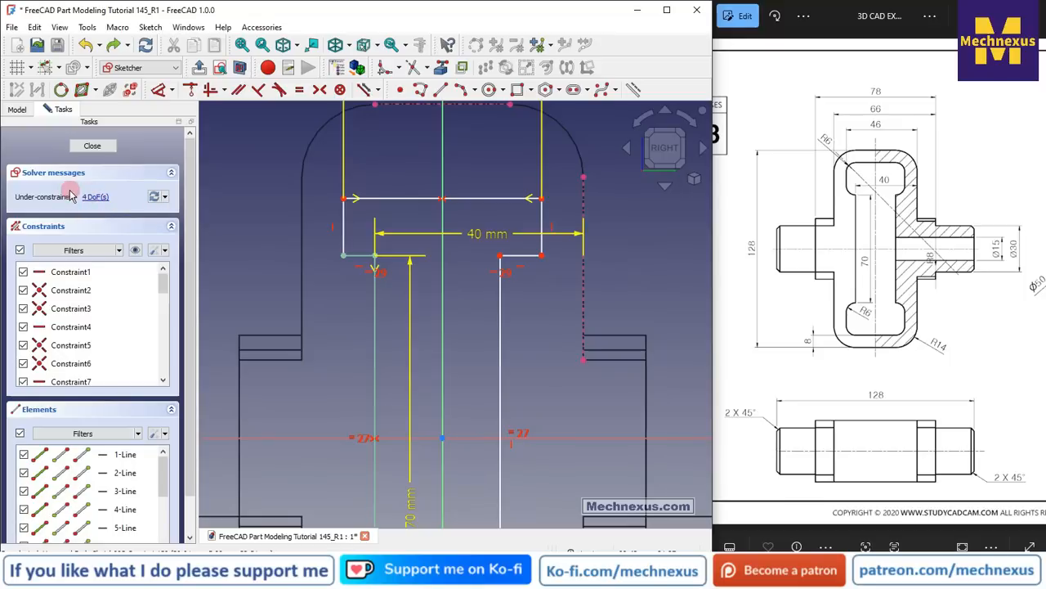
left_click(95, 197)
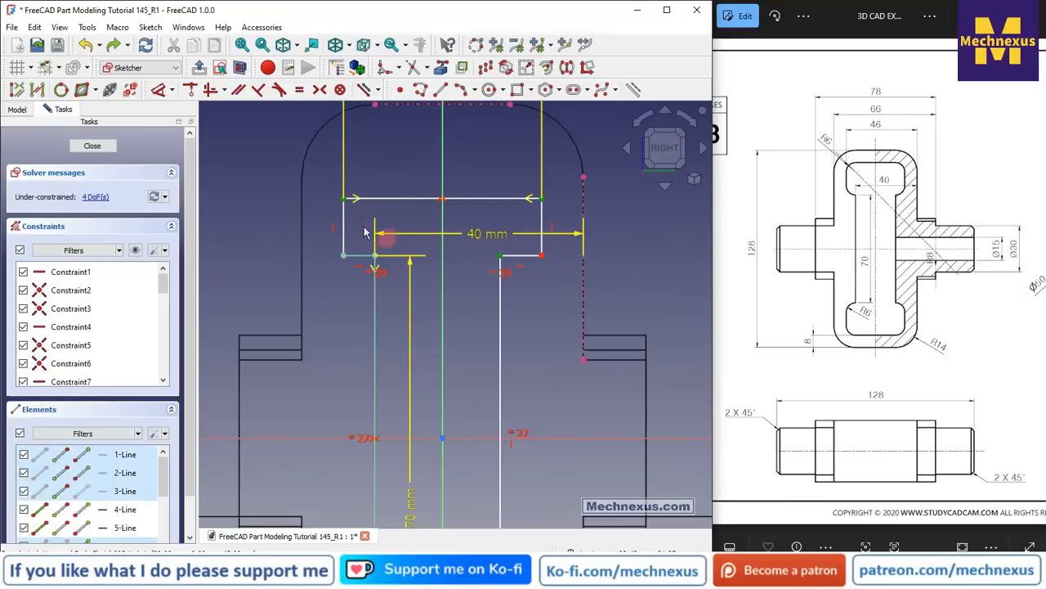
scroll(491, 177, "down", 1)
scroll(469, 384, "down", 1)
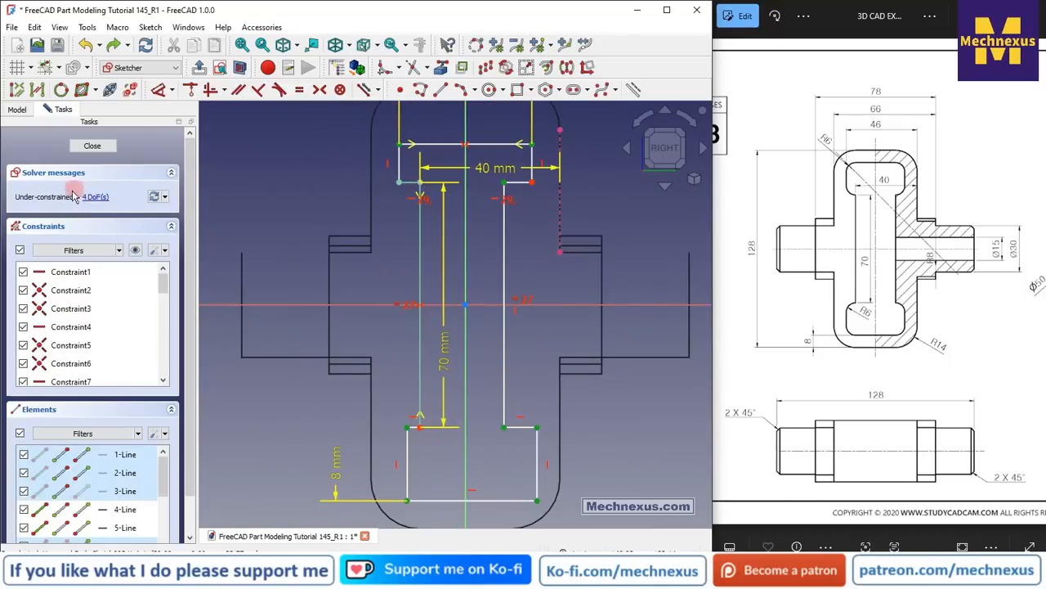
scroll(314, 217, "down", 1)
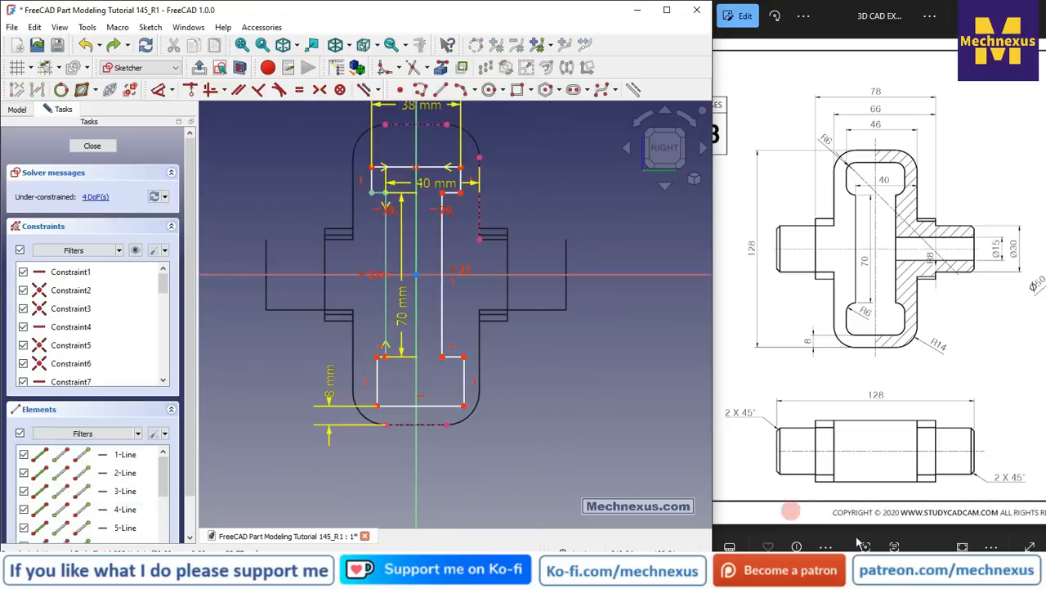
scroll(662, 396, "down", 2)
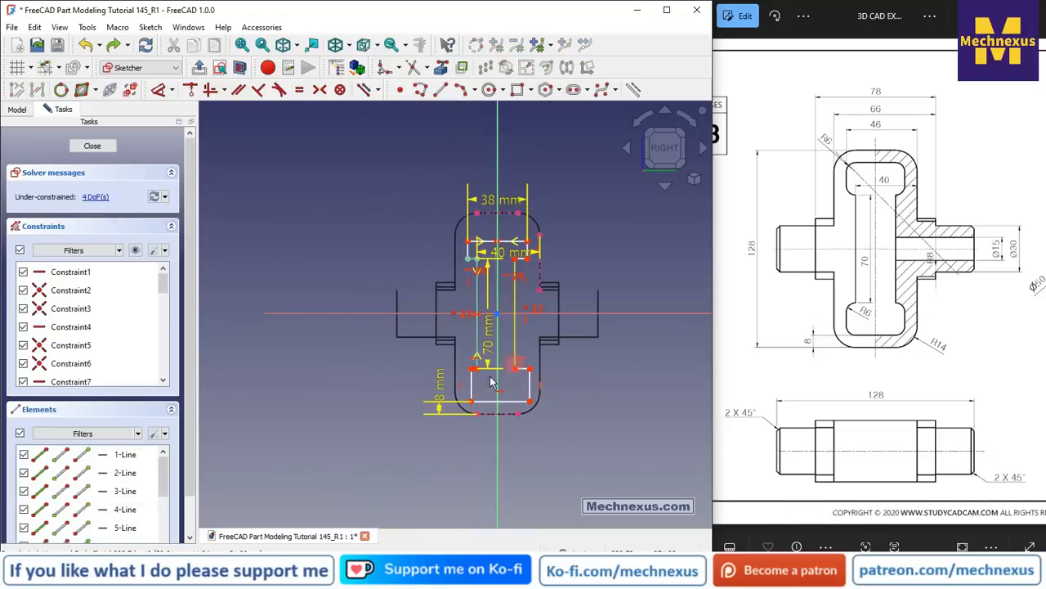
Dimension the vertical distance between the profile's upper edge and the block's projected top edge as 8 mm.
scroll(453, 398, "up", 3)
scroll(442, 246, "down", 2)
scroll(457, 219, "up", 4)
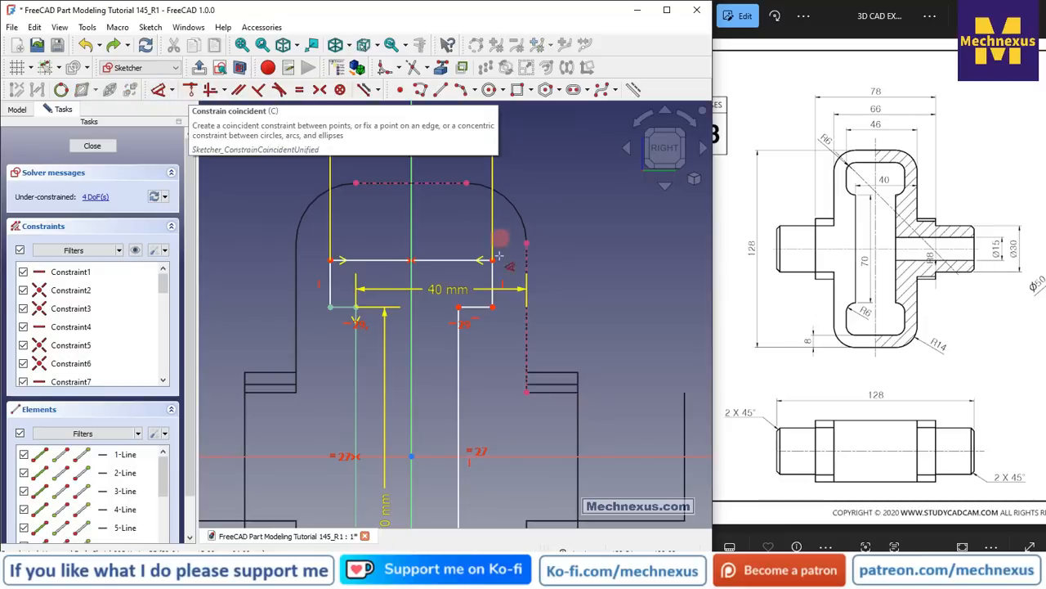
left_click(160, 90)
left_click(491, 260)
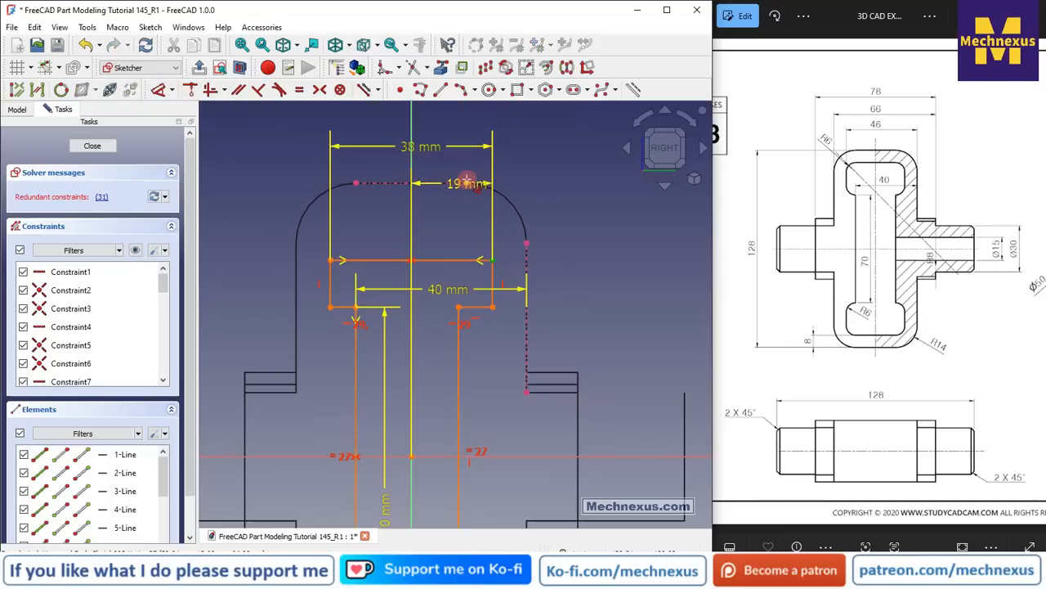
left_click(558, 186)
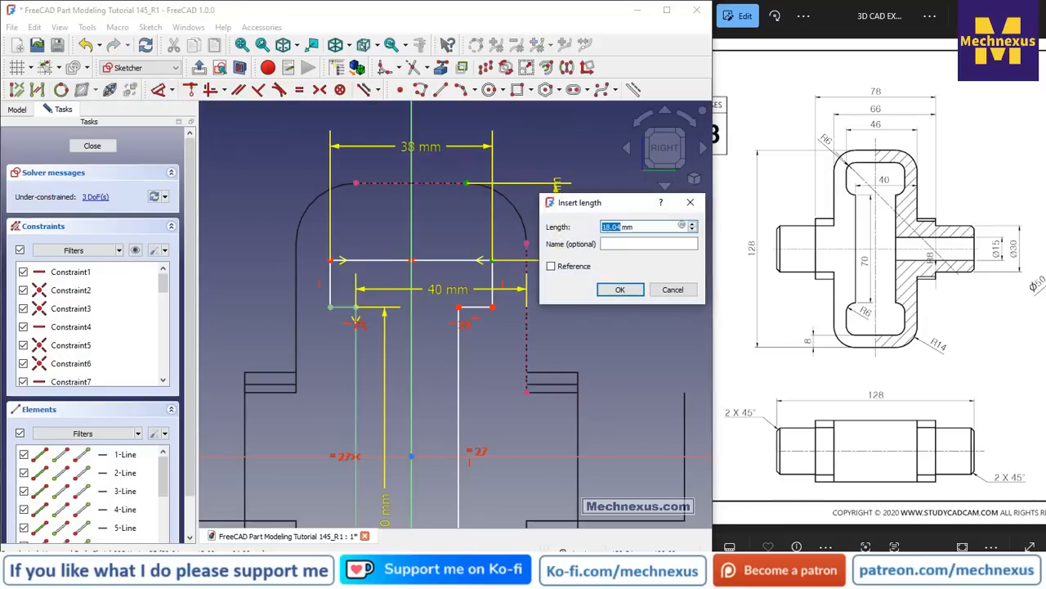
type("8")
key("Return")
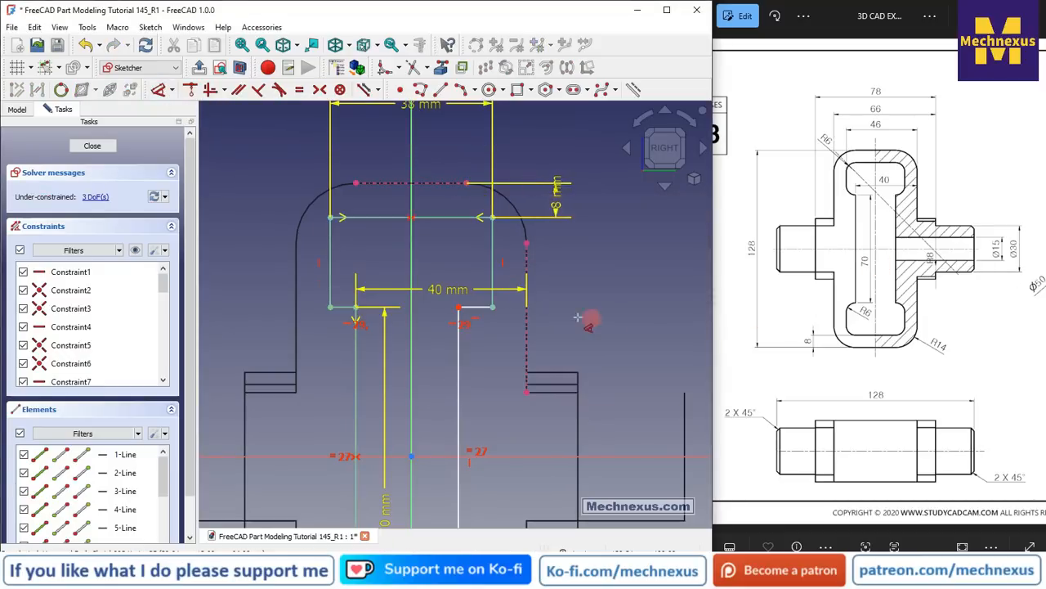
Pull the profile's lower-left corner outward past the block outline and make the lower edge's endpoints symmetric about the vertical axis.
scroll(401, 282, "down", 3)
scroll(401, 417, "up", 2)
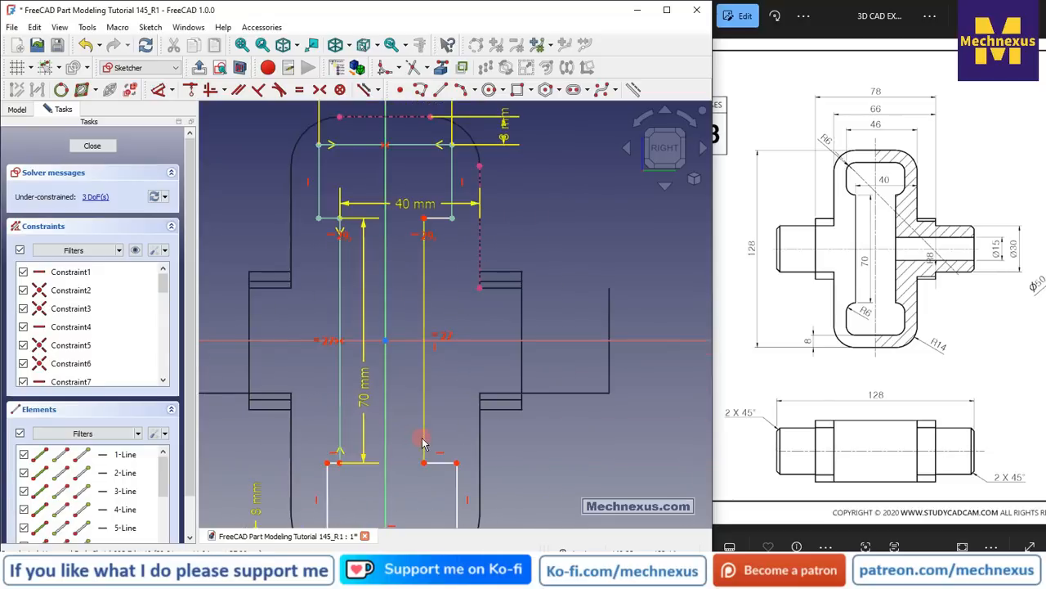
scroll(425, 261, "down", 2)
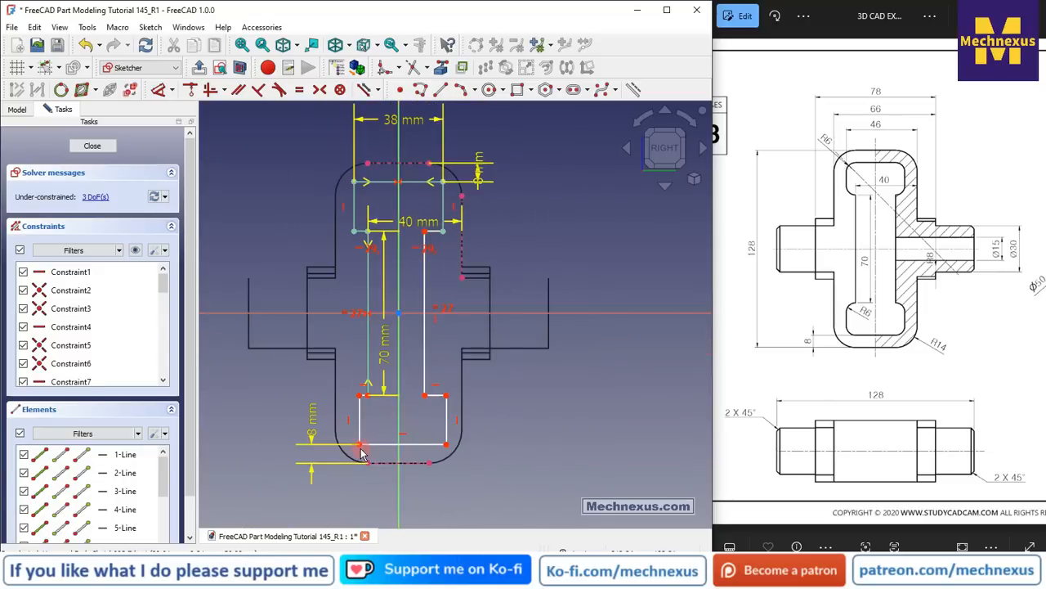
left_click_drag(363, 448, 310, 444)
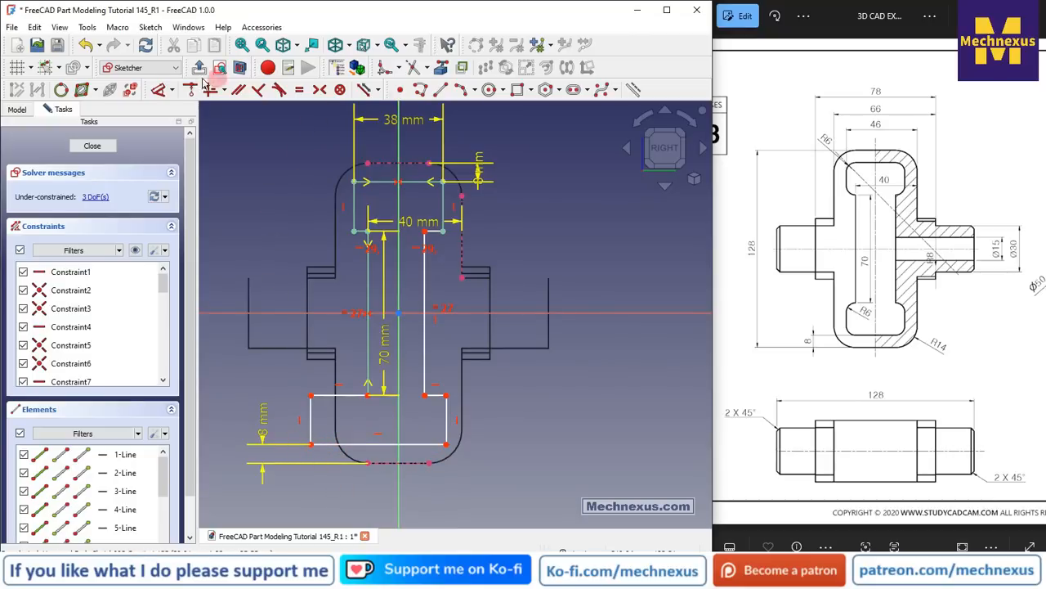
left_click(299, 89)
left_click(311, 443)
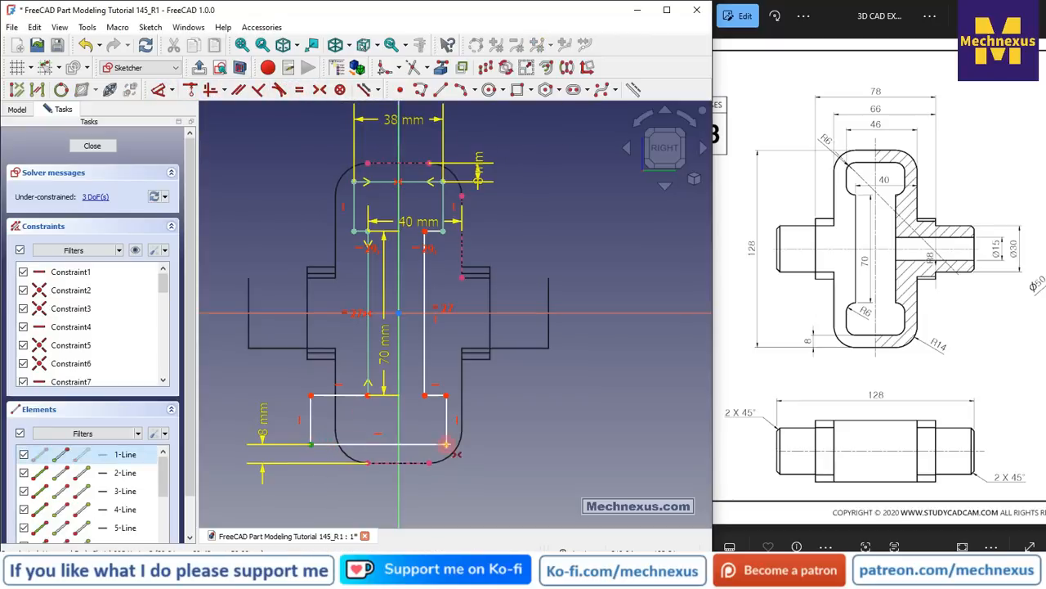
left_click(398, 432)
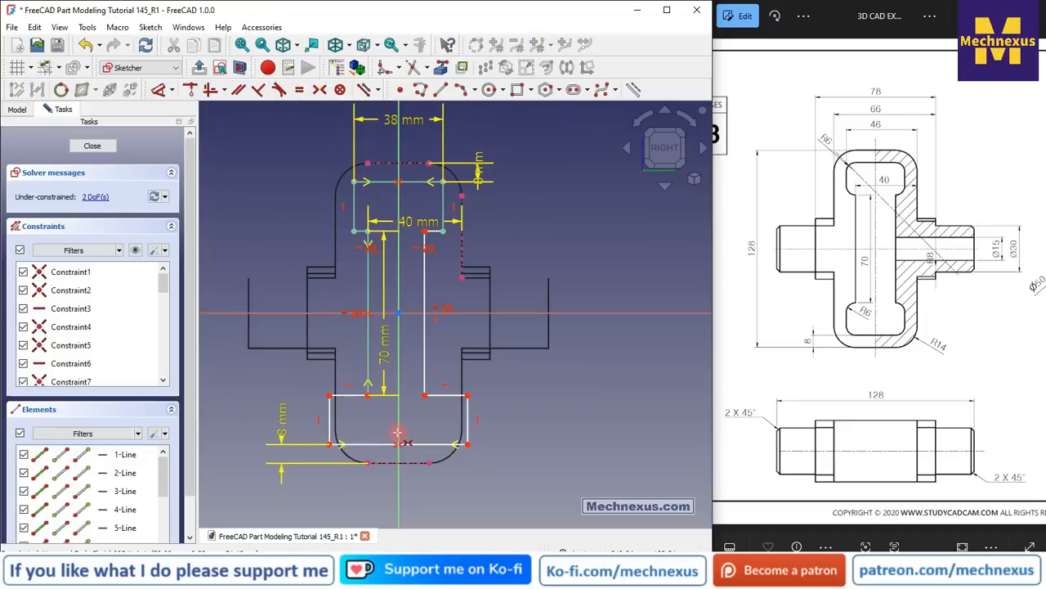
Constrain the cavity profile's lower and upper horizontal edges to equal length.
left_click(397, 444)
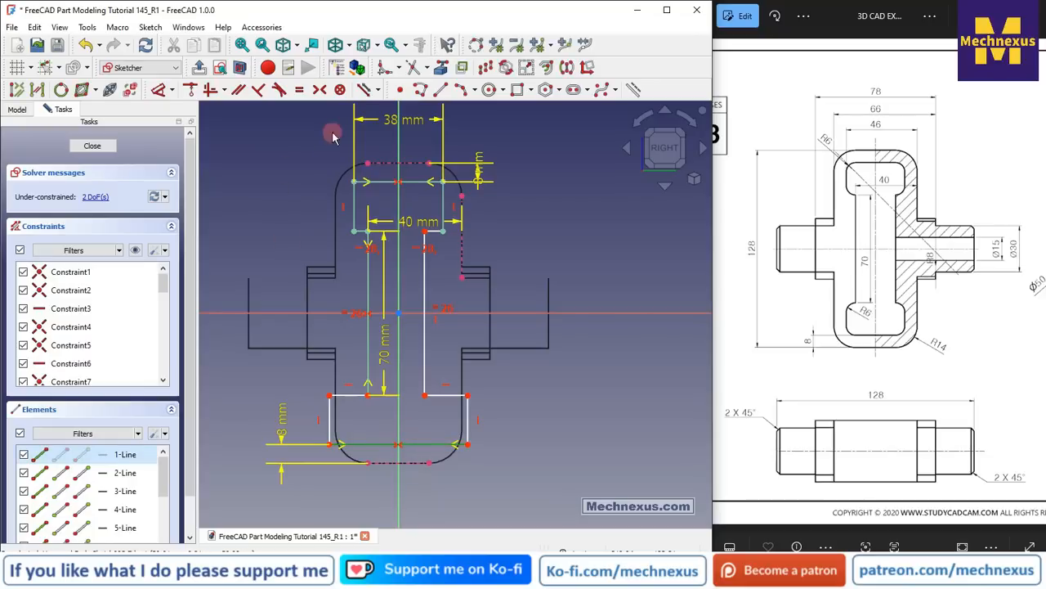
left_click(415, 183)
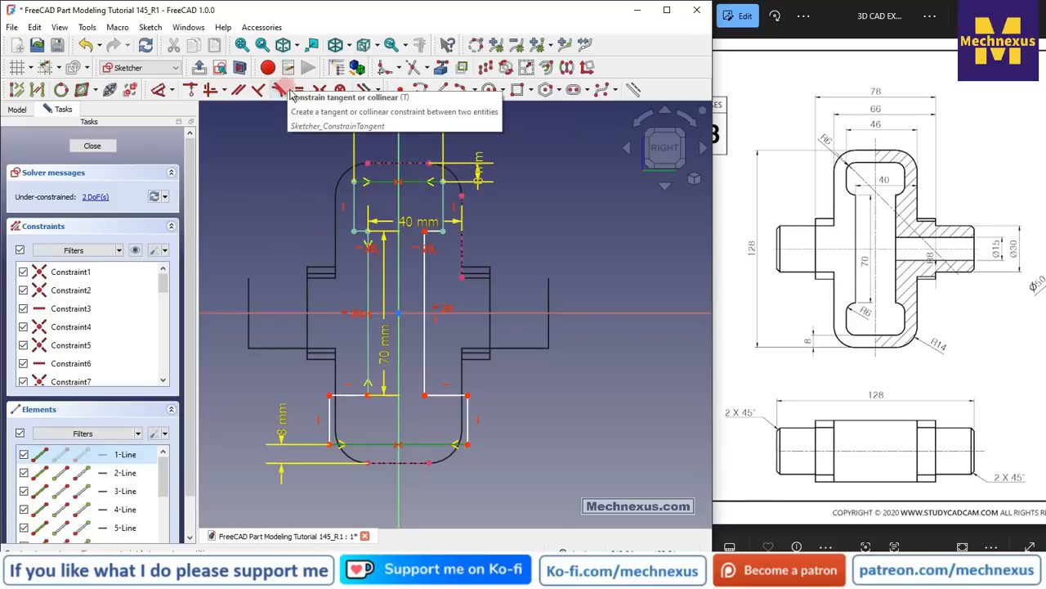
left_click(300, 90)
Make the two short horizontal step lines in the lower part of the cavity profile equal in length.
scroll(387, 435, "up", 2)
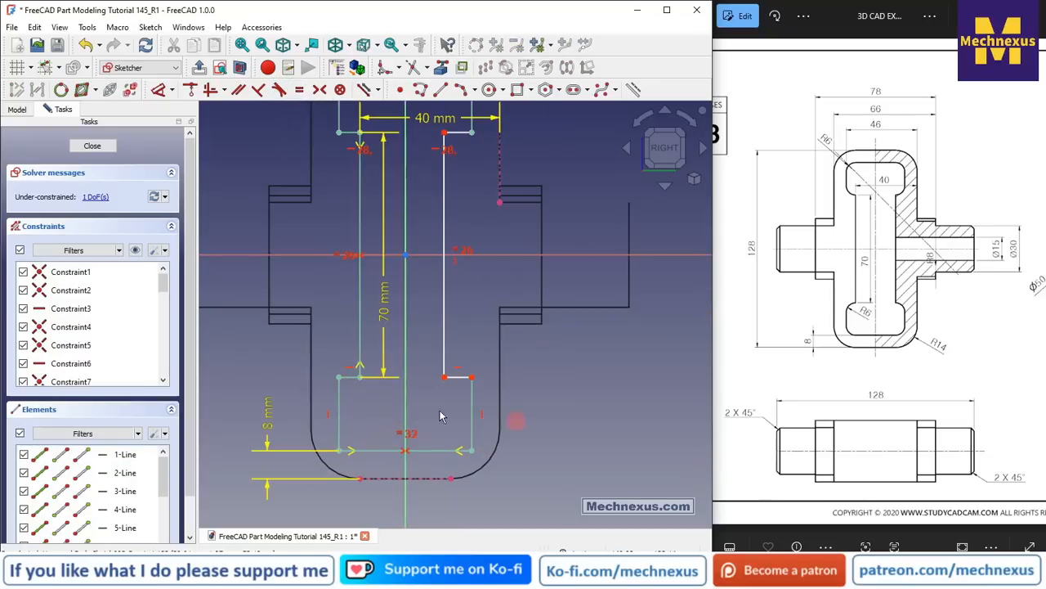
scroll(389, 383, "up", 2)
left_click(337, 377)
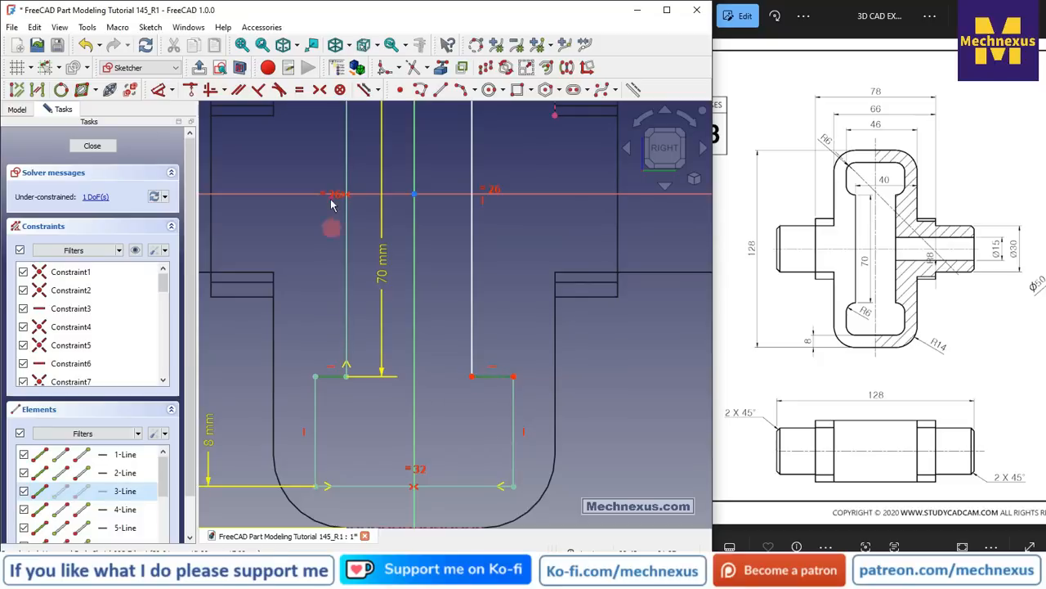
left_click(300, 92)
scroll(512, 436, "down", 4)
scroll(449, 204, "up", 2)
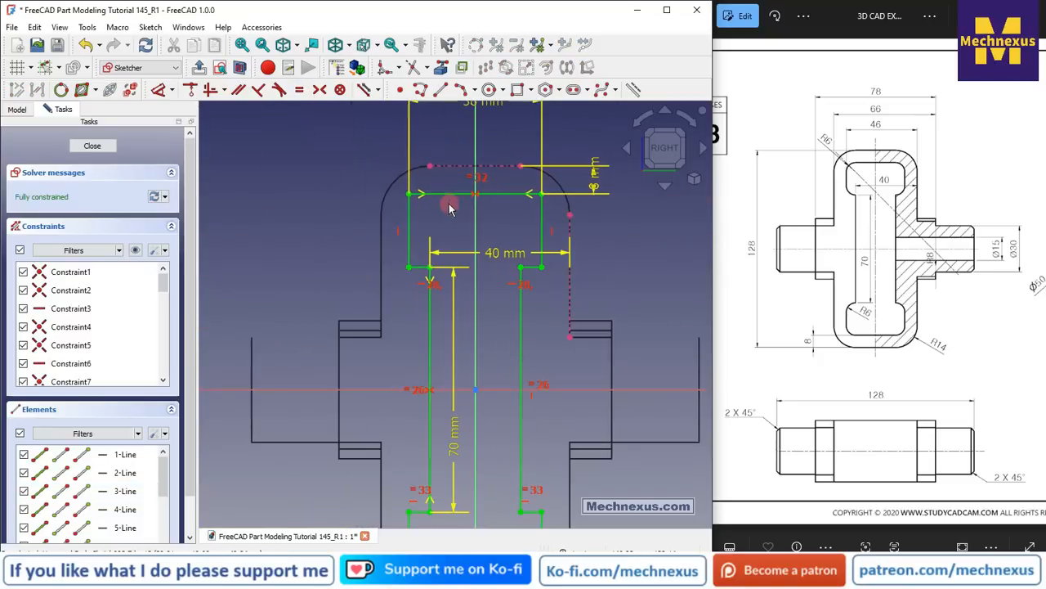
Close the cavity sketch, return to the 3D model and clear the selection.
scroll(334, 230, "down", 3)
scroll(360, 351, "up", 1)
mouse_move(386, 382)
middle_mouse_down()
mouse_move(257, 403)
mouse_move(318, 401)
middle_mouse_up()
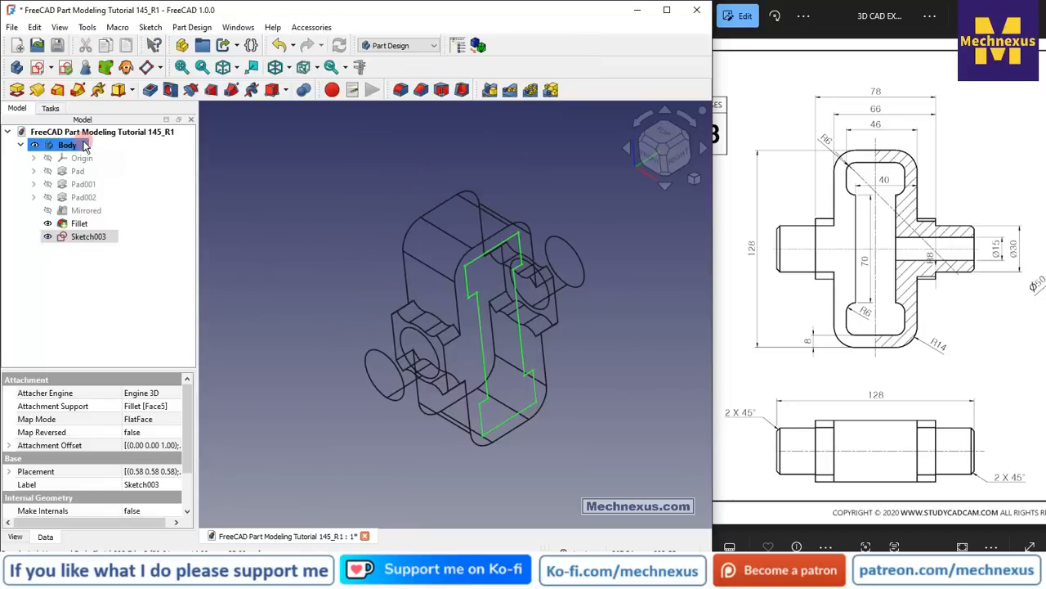
left_click(482, 323)
left_click(593, 446)
left_click(337, 258)
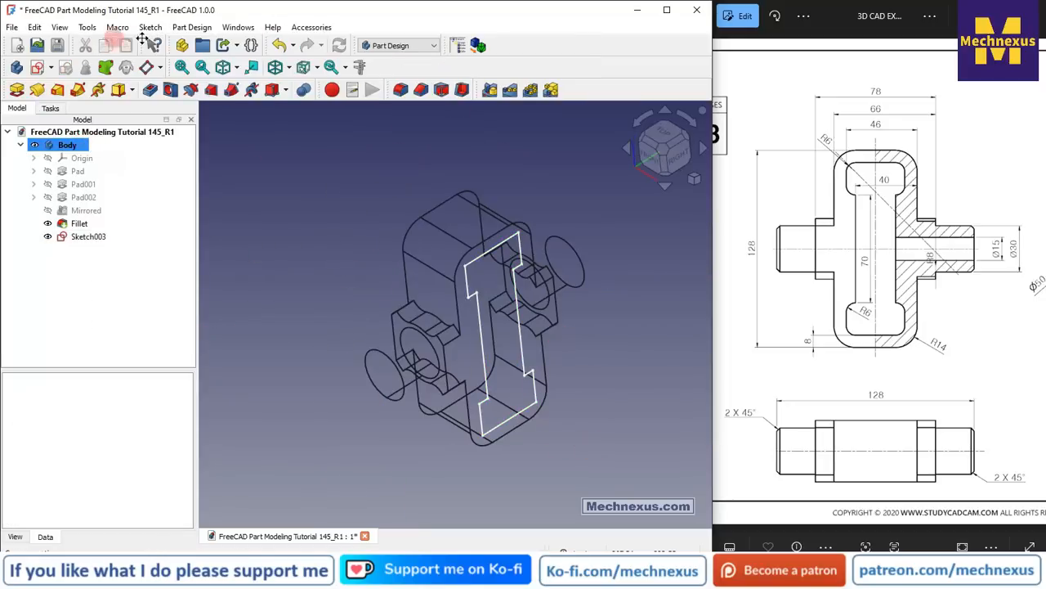
Change the model's display style from wireframe to Flat lines.
left_click(292, 68)
left_click(318, 169)
left_click(237, 67)
left_click(290, 69)
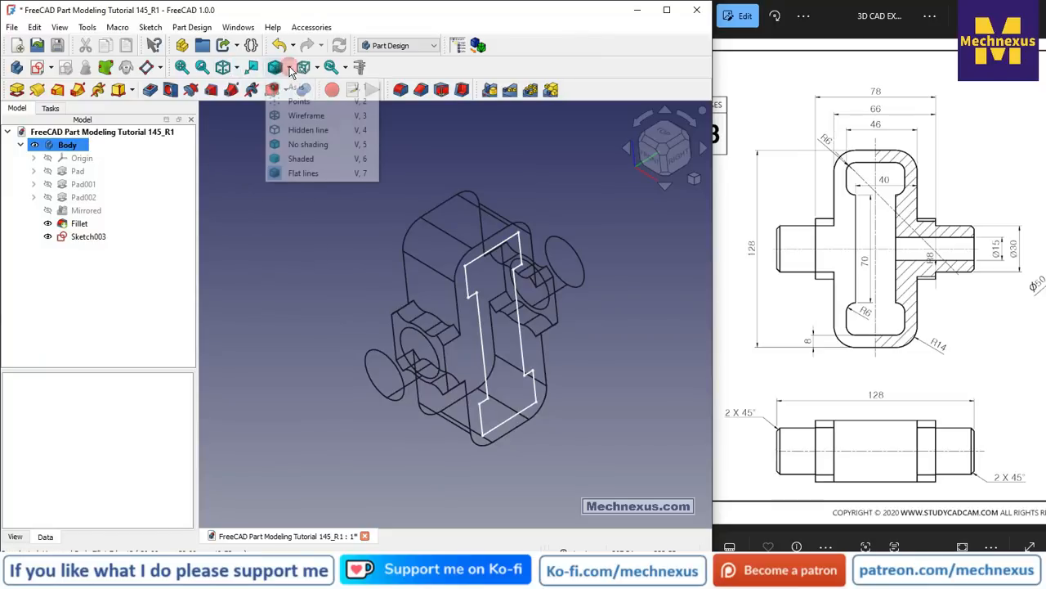
left_click(301, 158)
left_click(290, 69)
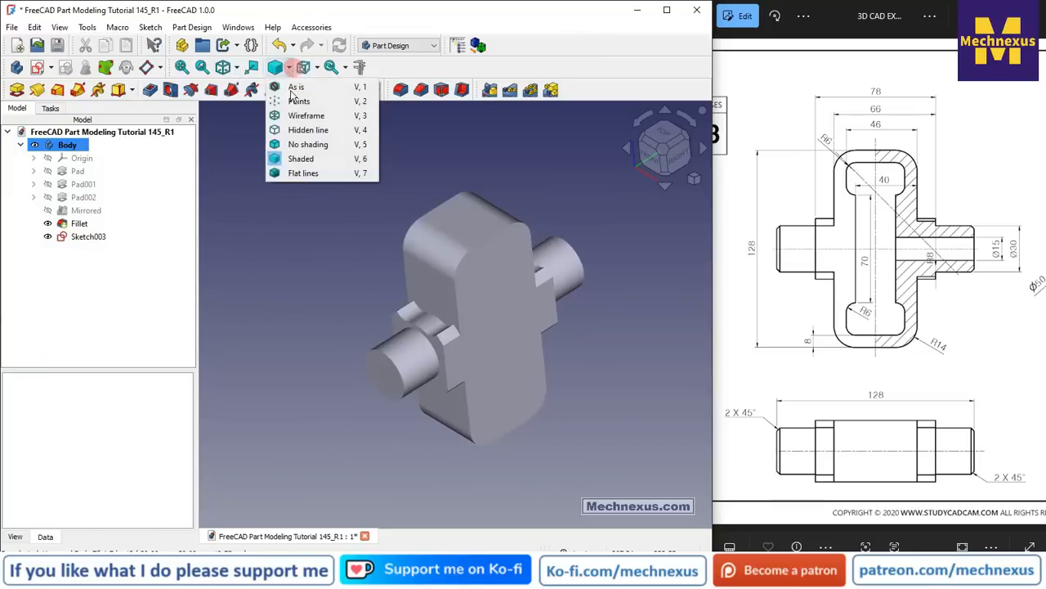
left_click(300, 173)
mouse_move(290, 294)
middle_mouse_down()
mouse_move(486, 369)
mouse_move(392, 291)
mouse_move(411, 322)
mouse_move(476, 368)
mouse_move(441, 369)
mouse_move(412, 482)
middle_mouse_up()
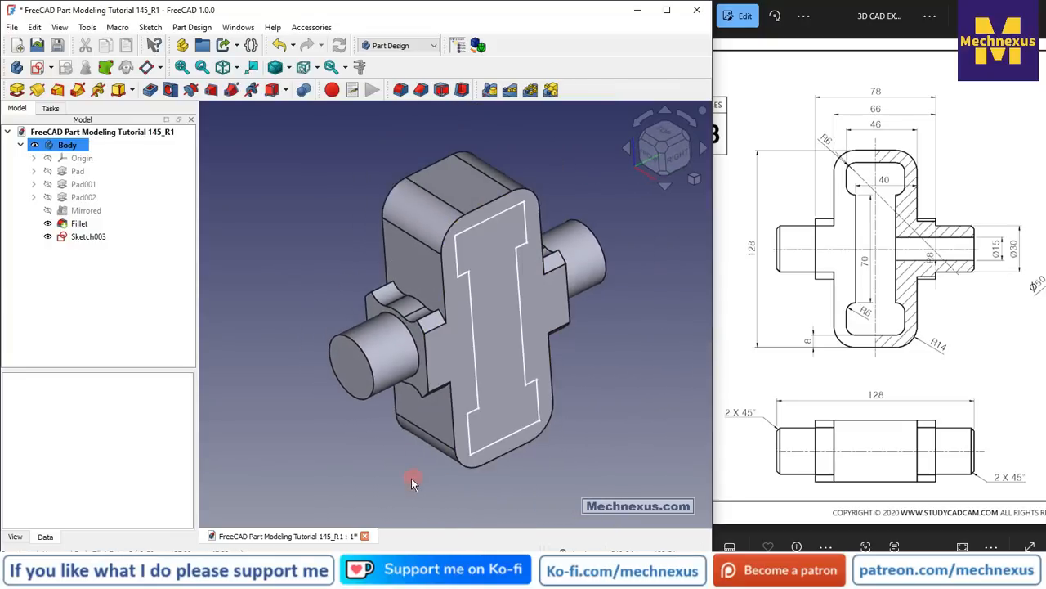
Validate the cavity sketch for open or non-manifold vertices and close the validation.
left_click(88, 236)
left_click(67, 68)
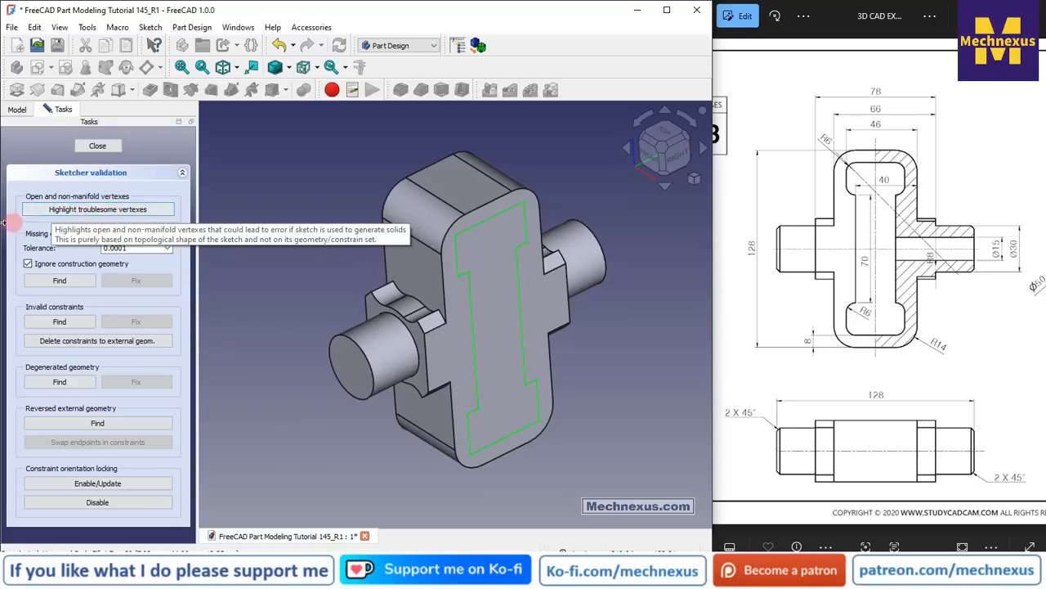
left_click(125, 212)
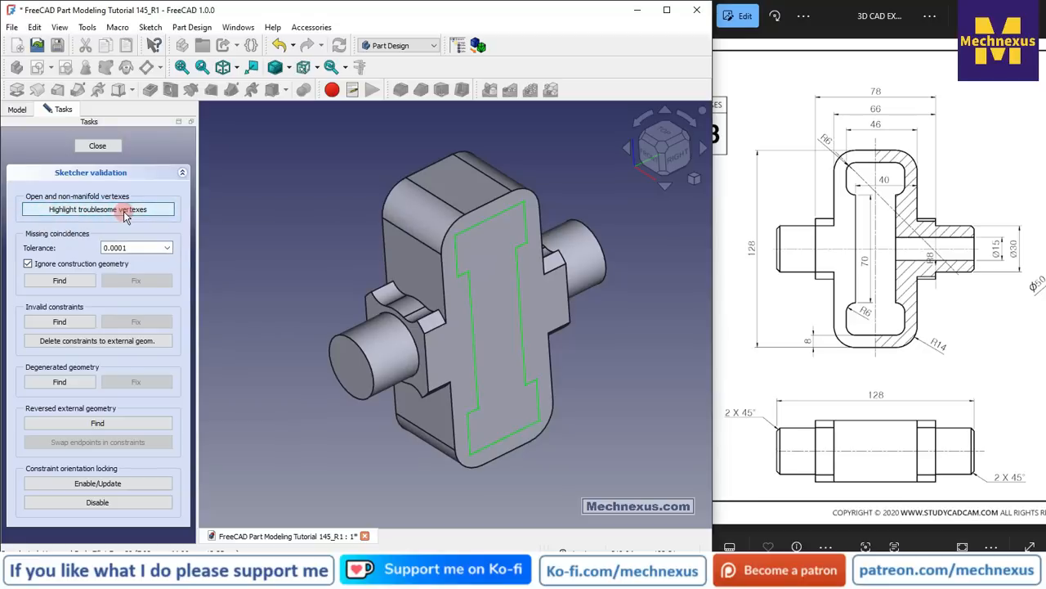
left_click(109, 150)
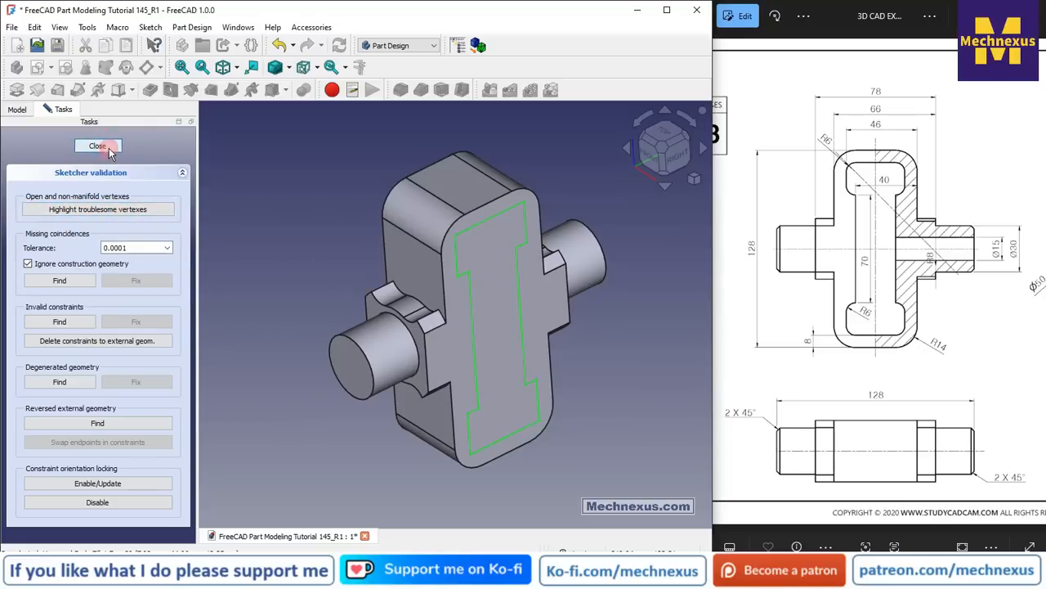
left_click(493, 360)
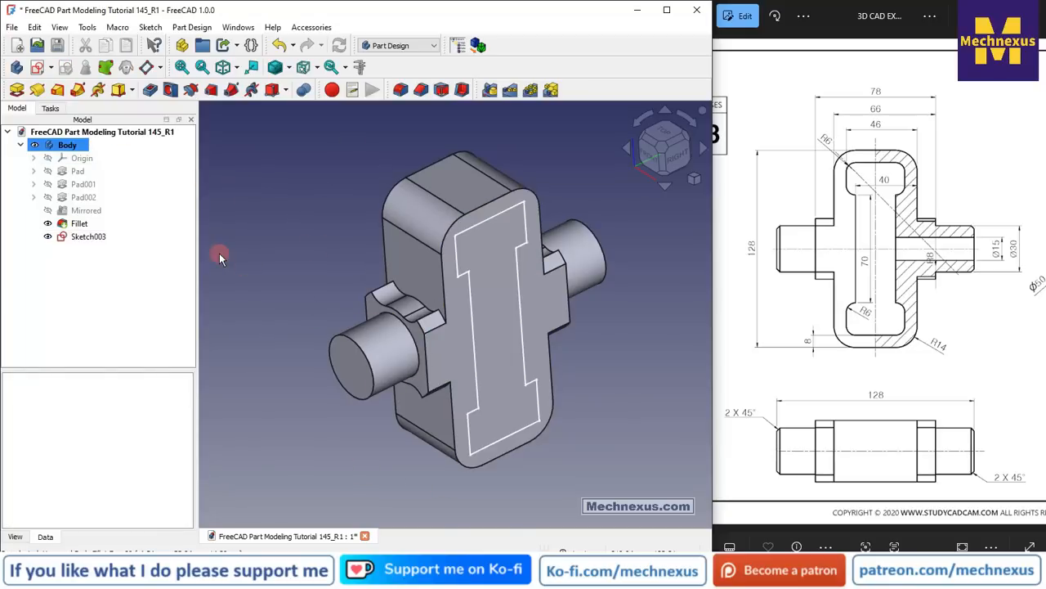
Pocket the cavity sketch through the whole block with the Through all type.
left_click(82, 236)
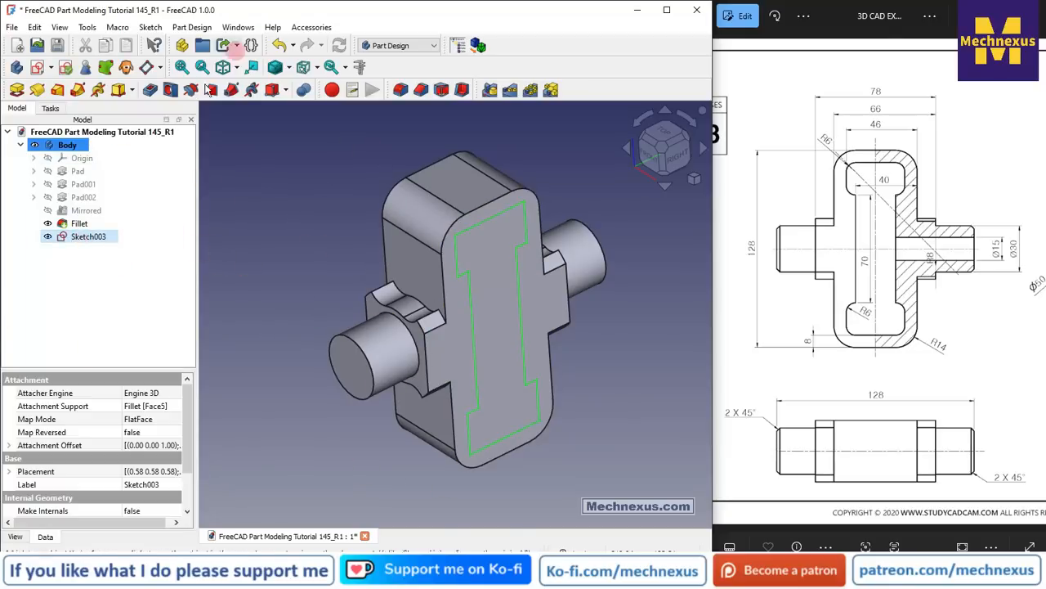
left_click(151, 90)
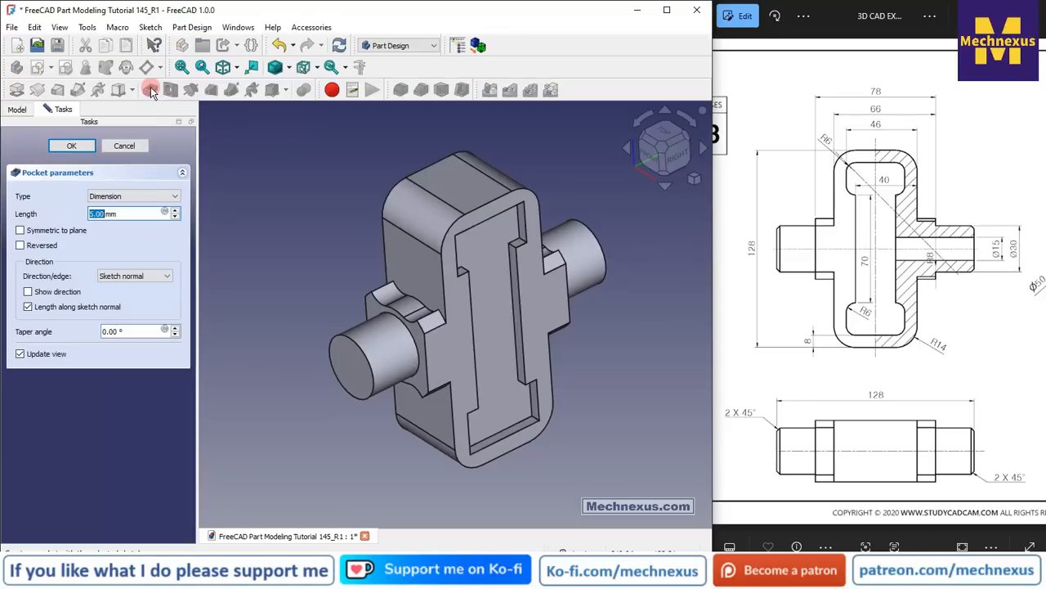
left_click(139, 200)
left_click(131, 218)
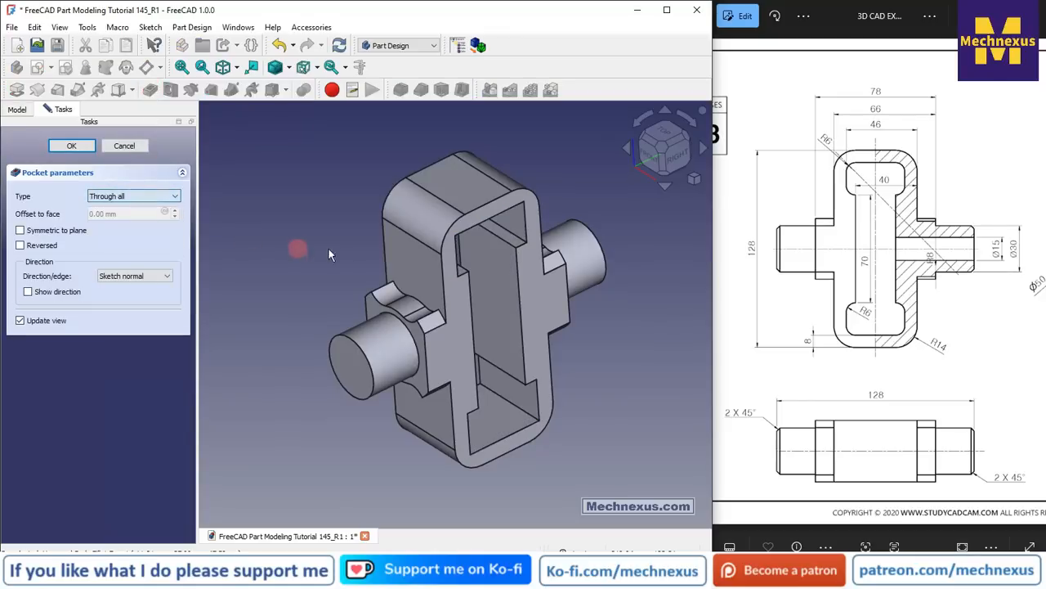
mouse_move(346, 248)
middle_mouse_down()
mouse_move(430, 285)
mouse_move(463, 316)
mouse_move(339, 246)
middle_mouse_up()
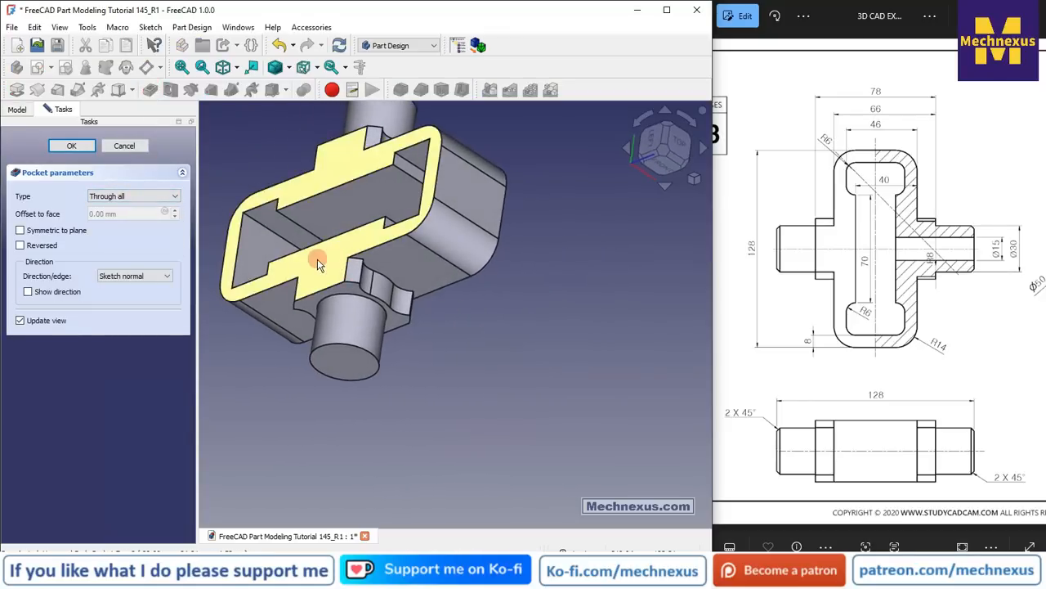
left_click(72, 147)
Check the cavity's corner radii on the drawing, then start a fillet with one end corner edge of the upper chamber.
scroll(499, 325, "down", 3)
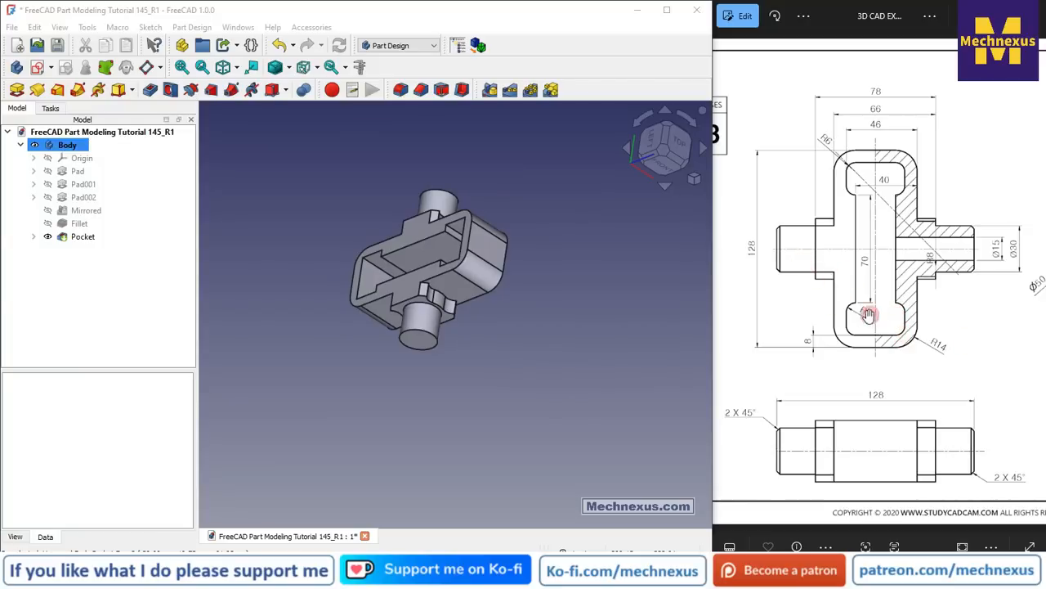
scroll(871, 325, "up", 3)
scroll(859, 319, "down", 1)
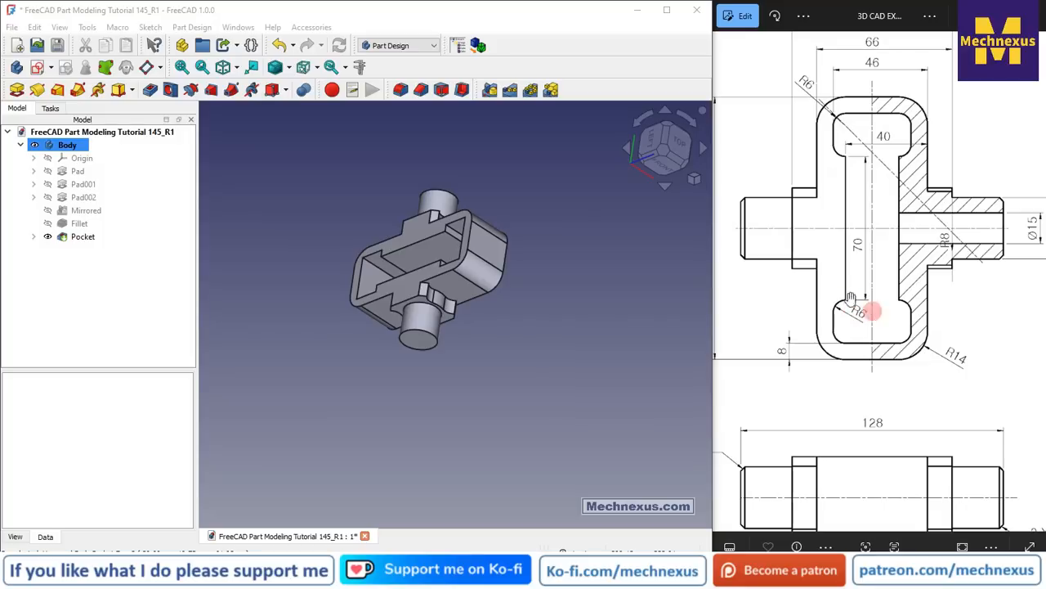
scroll(412, 214, "up", 2)
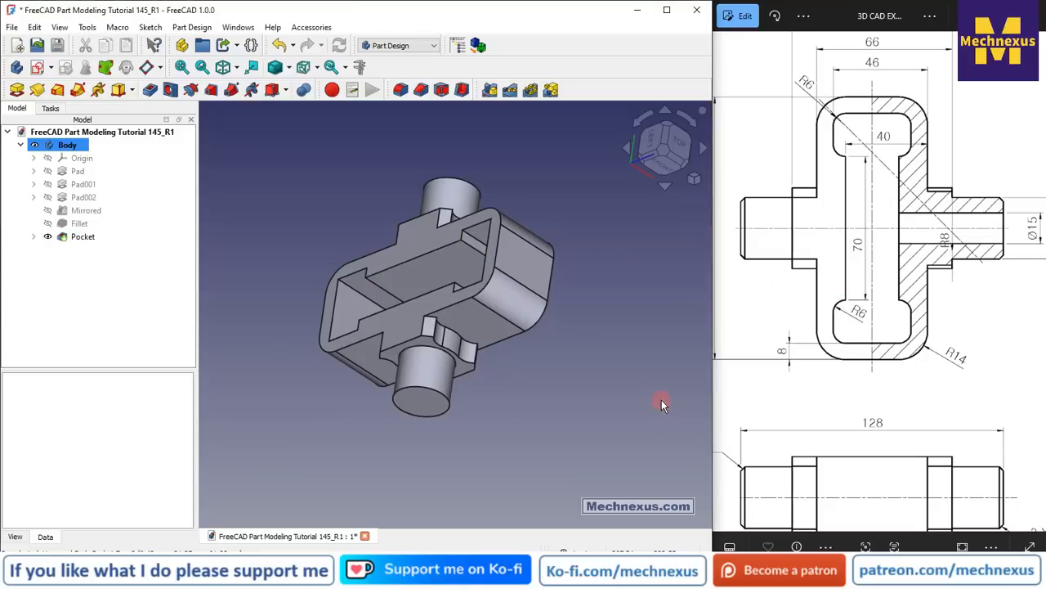
key("0")
scroll(483, 298, "down", 2)
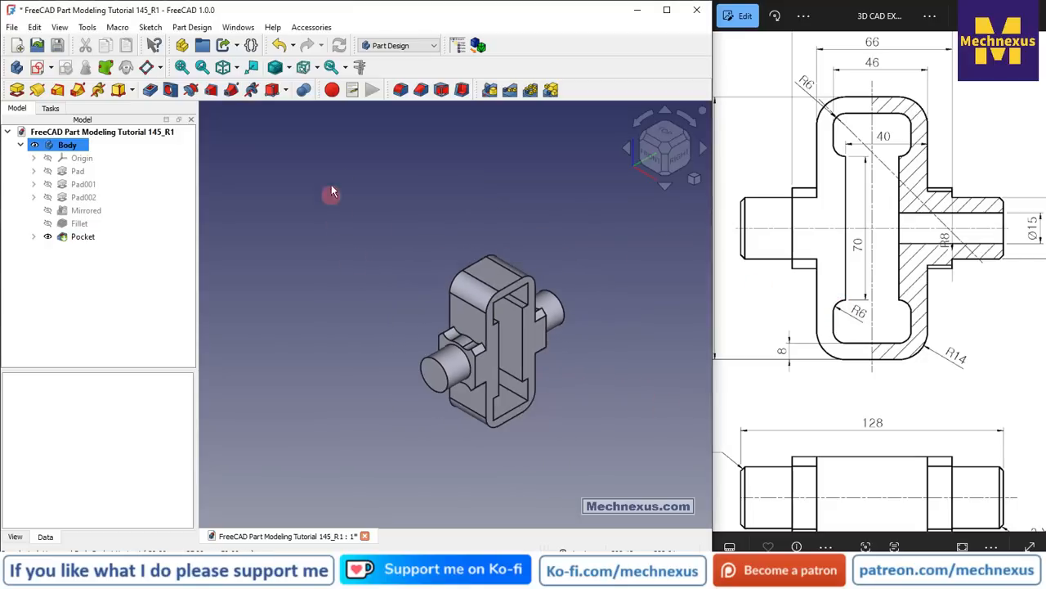
left_click(403, 92)
scroll(458, 331, "up", 2)
middle_click_drag(507, 359, 383, 305)
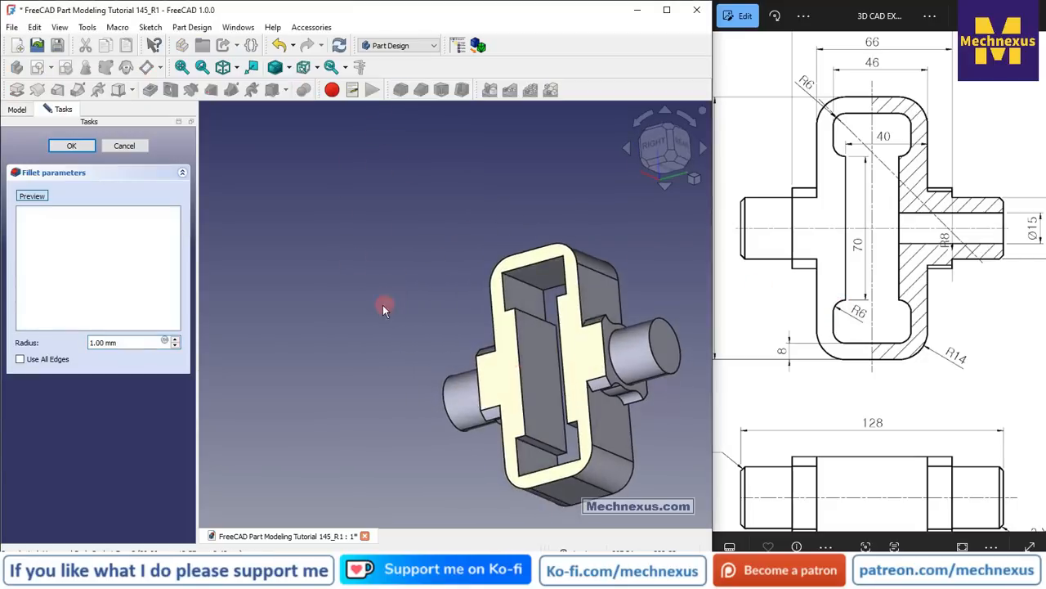
scroll(511, 280, "up", 4)
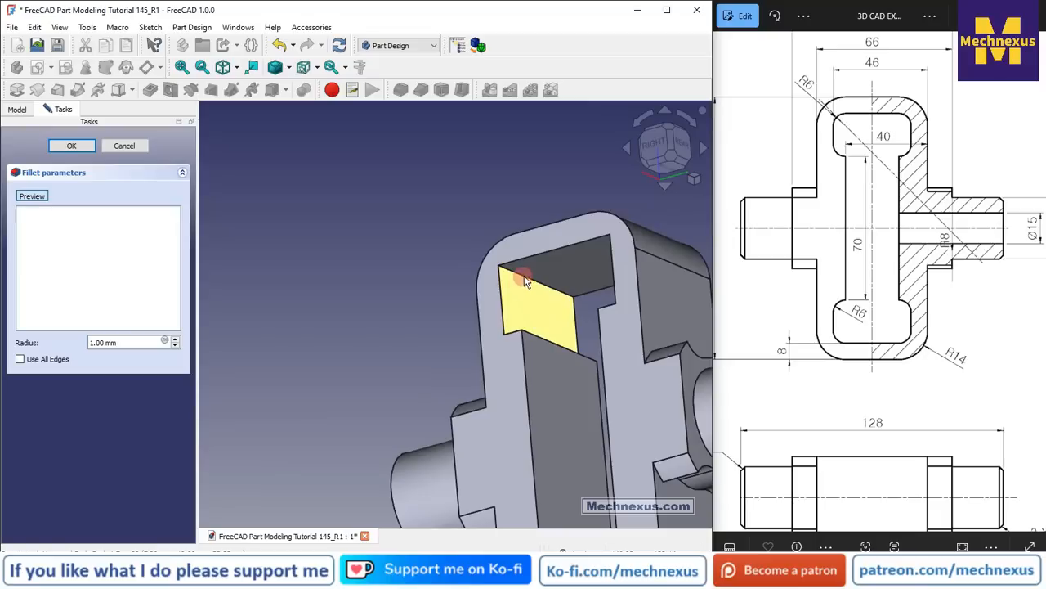
left_click(526, 276)
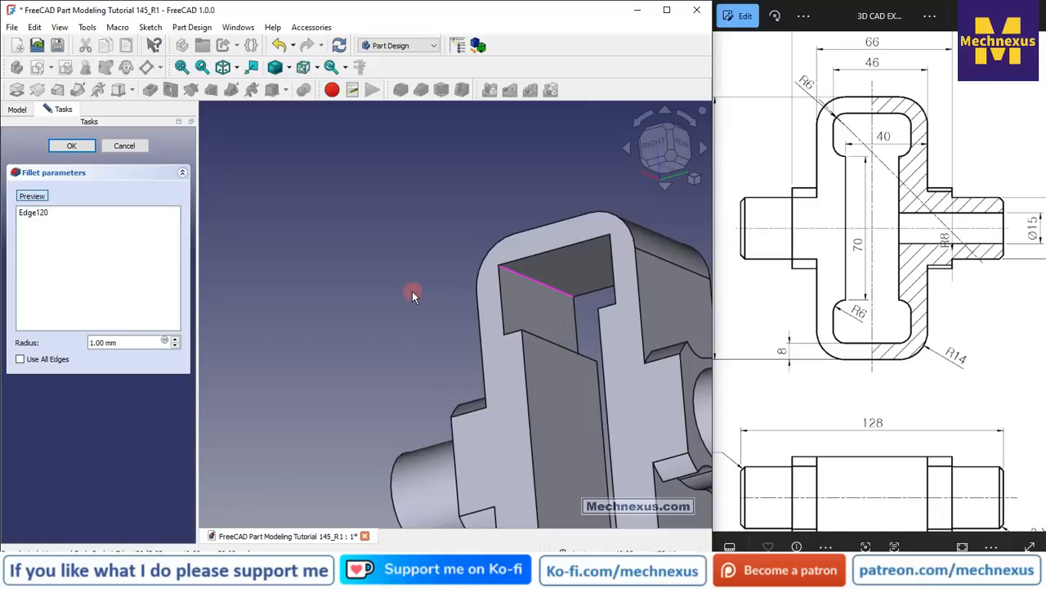
Add the upper chamber's other end corner edge and its two step corner edges to the fillet selection.
scroll(412, 292, "down", 3)
middle_click_drag(486, 312, 595, 275)
scroll(507, 284, "up", 3)
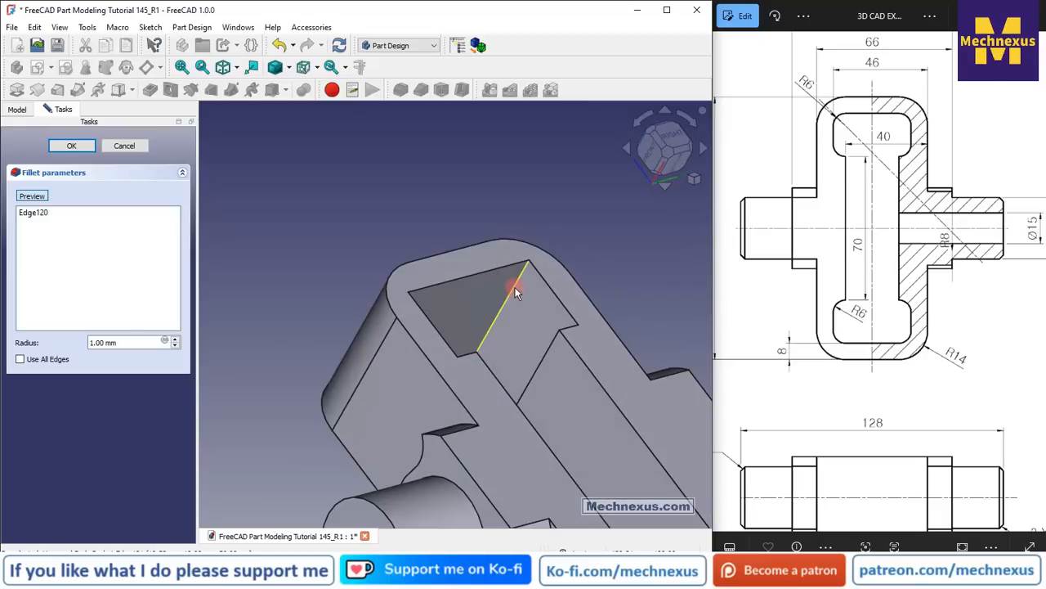
left_click(511, 290)
scroll(465, 260, "down", 3)
middle_click_drag(465, 263, 517, 366)
scroll(511, 331, "up", 3)
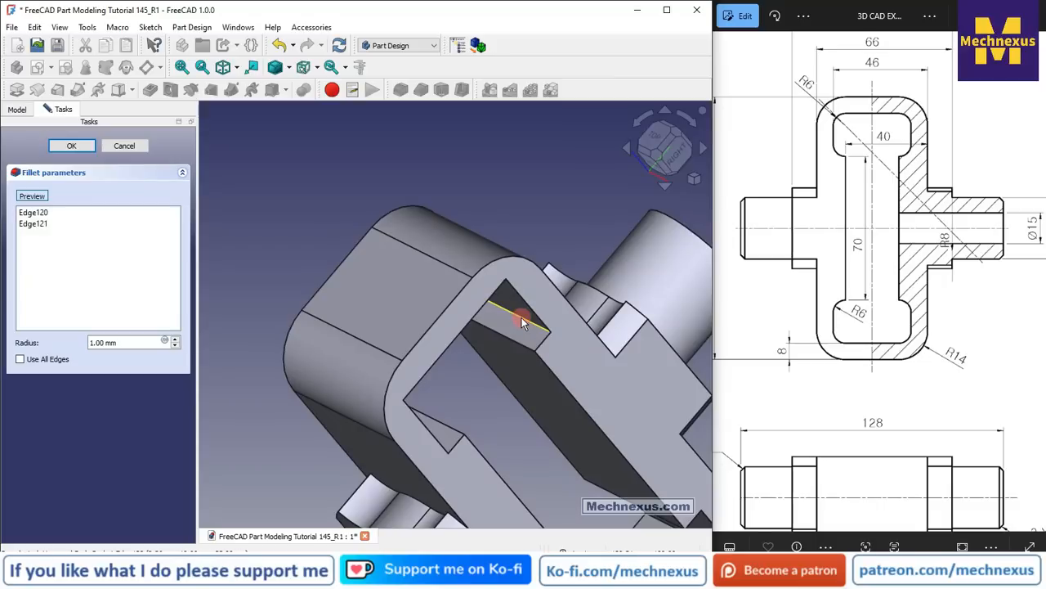
left_click(521, 320)
scroll(521, 327, "down", 3)
middle_click_drag(520, 335, 419, 374)
scroll(386, 439, "up", 10)
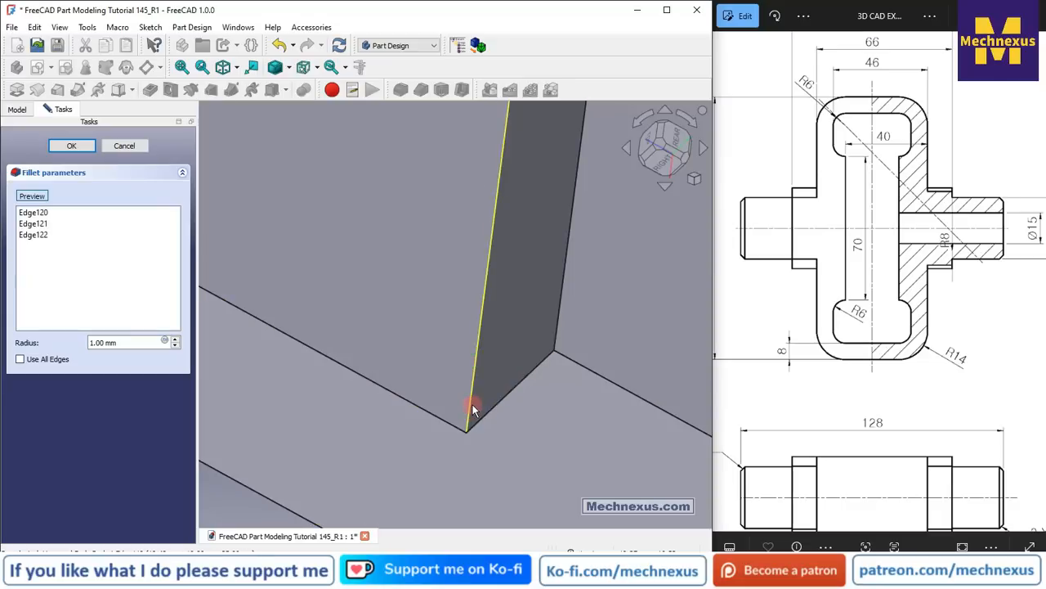
scroll(359, 310, "down", 10)
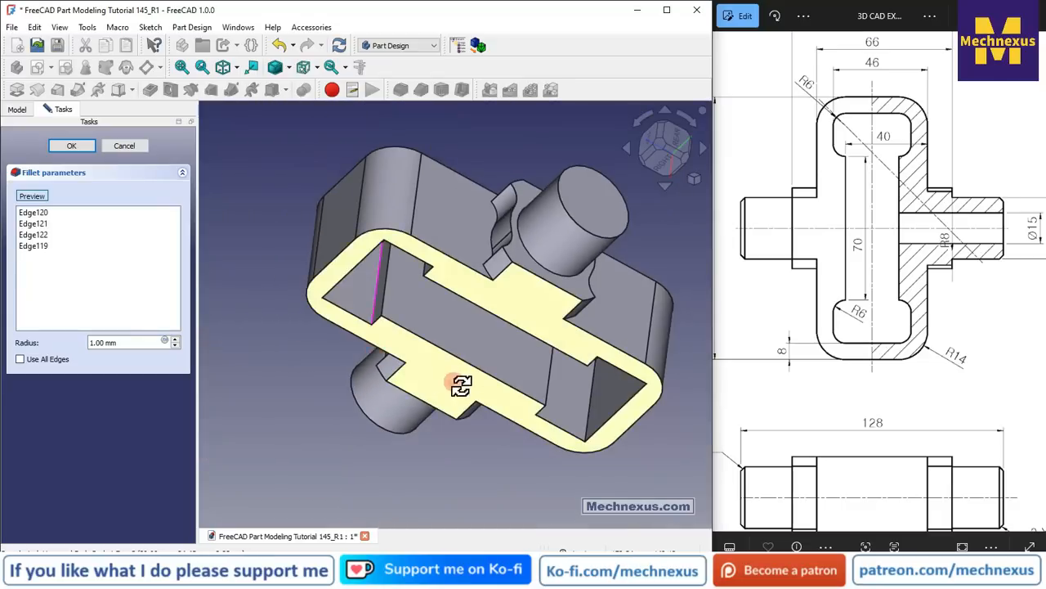
Add one of the lower chamber's step corner edges to the fillet selection.
middle_click_drag(460, 386, 449, 249)
scroll(550, 391, "up", 10)
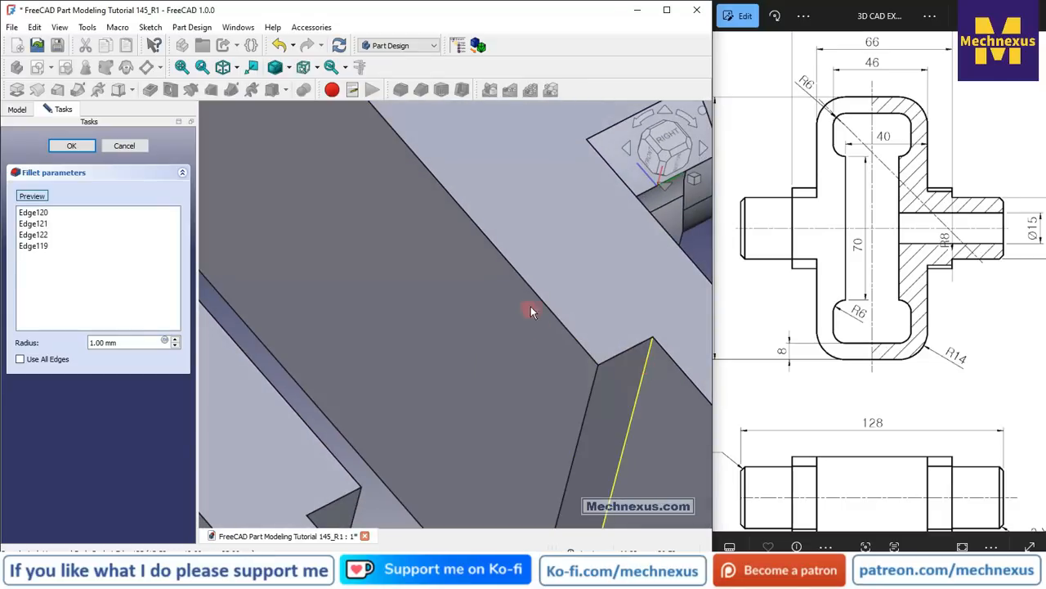
scroll(537, 302, "down", 10)
middle_click_drag(536, 301, 351, 389)
scroll(456, 358, "up", 5)
scroll(457, 352, "down", 2)
Remove the mistakenly picked step face from the fillet selection and add the lower chamber's remaining step corner edge instead.
left_click(446, 348)
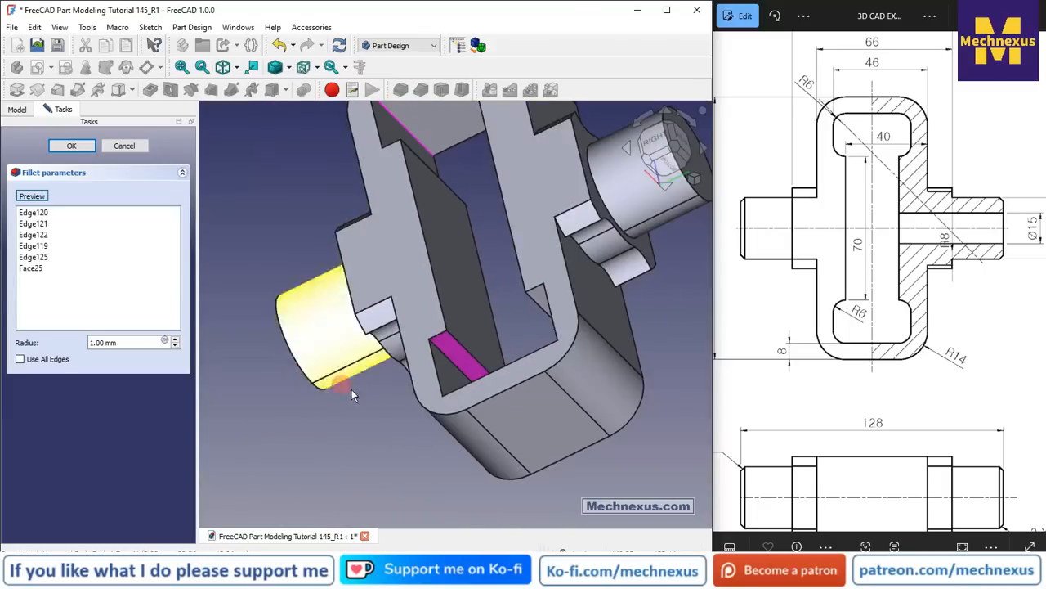
scroll(425, 354, "up", 4)
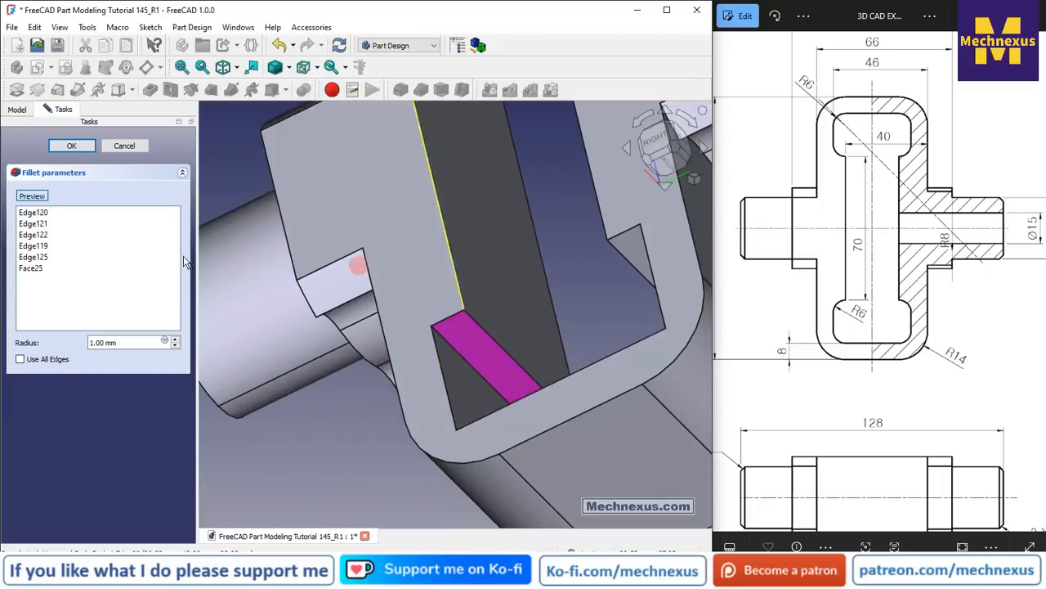
right_click(34, 268)
left_click(120, 297)
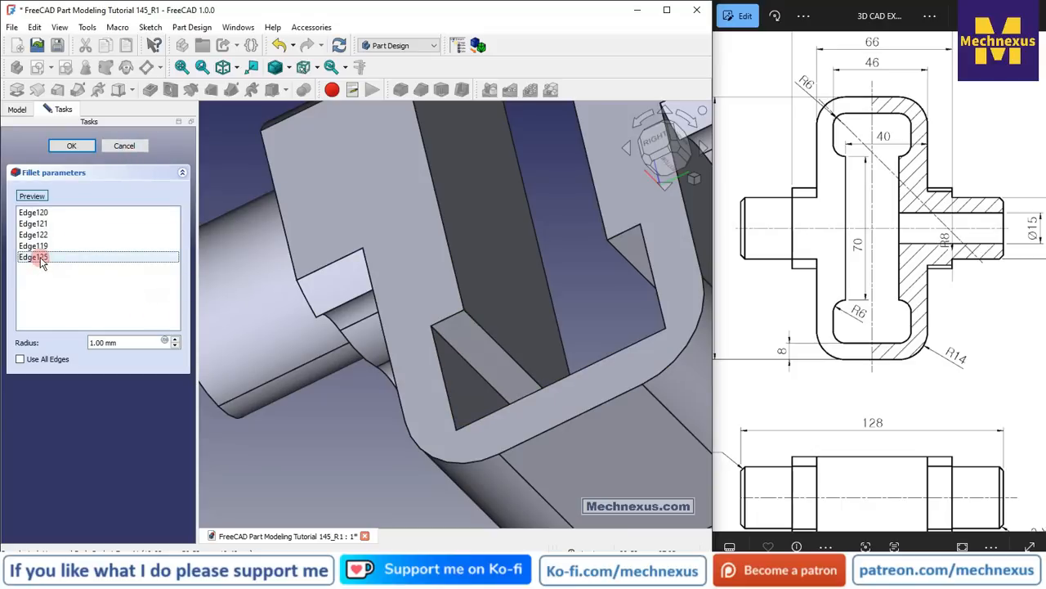
scroll(444, 343, "up", 3)
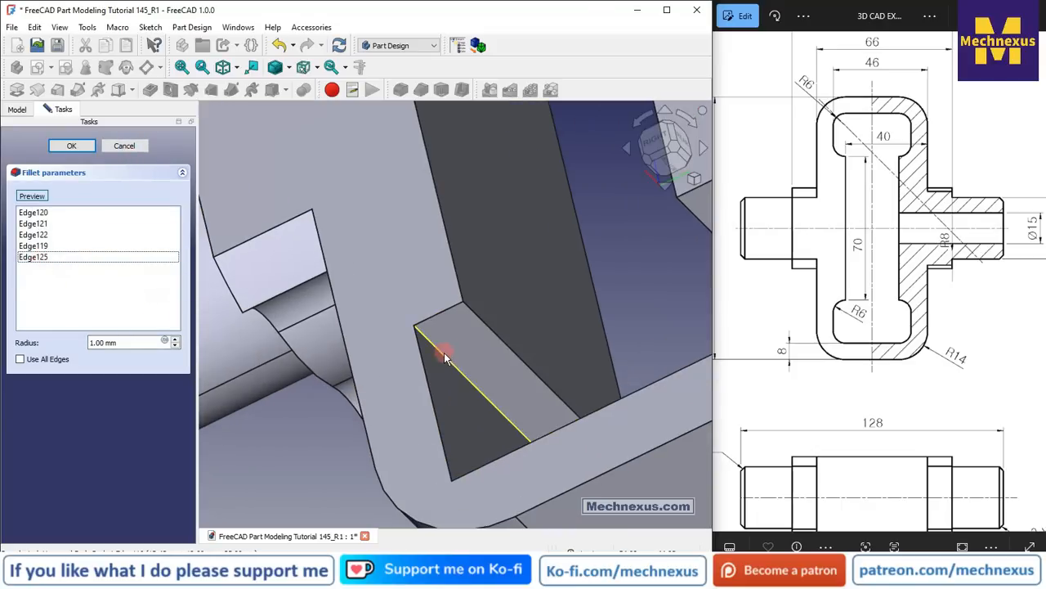
left_click(444, 358)
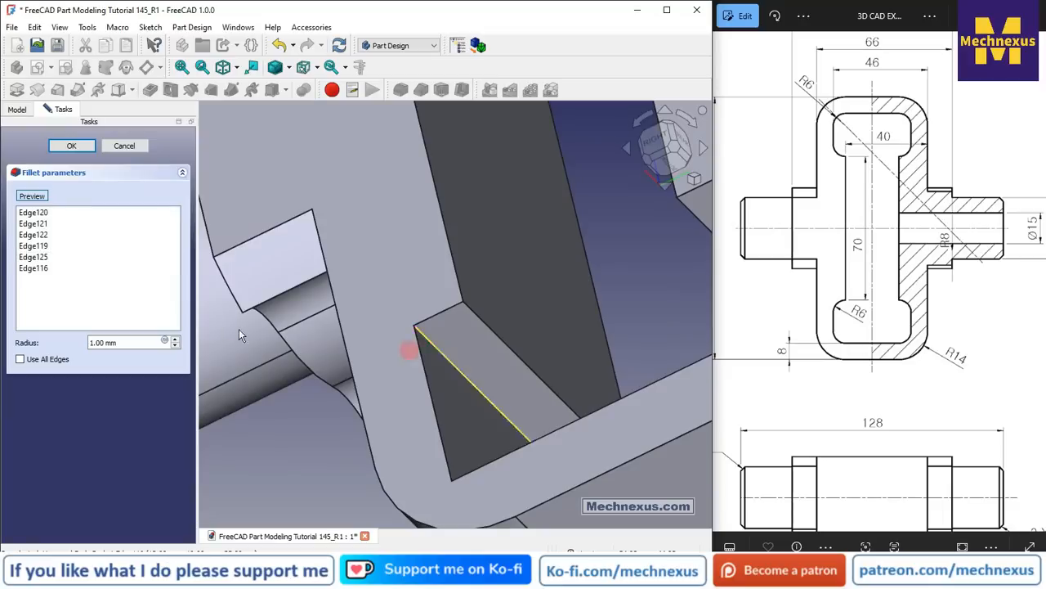
Add the lower chamber's two end corner edges to the fillet selection.
middle_click_drag(444, 357, 523, 398)
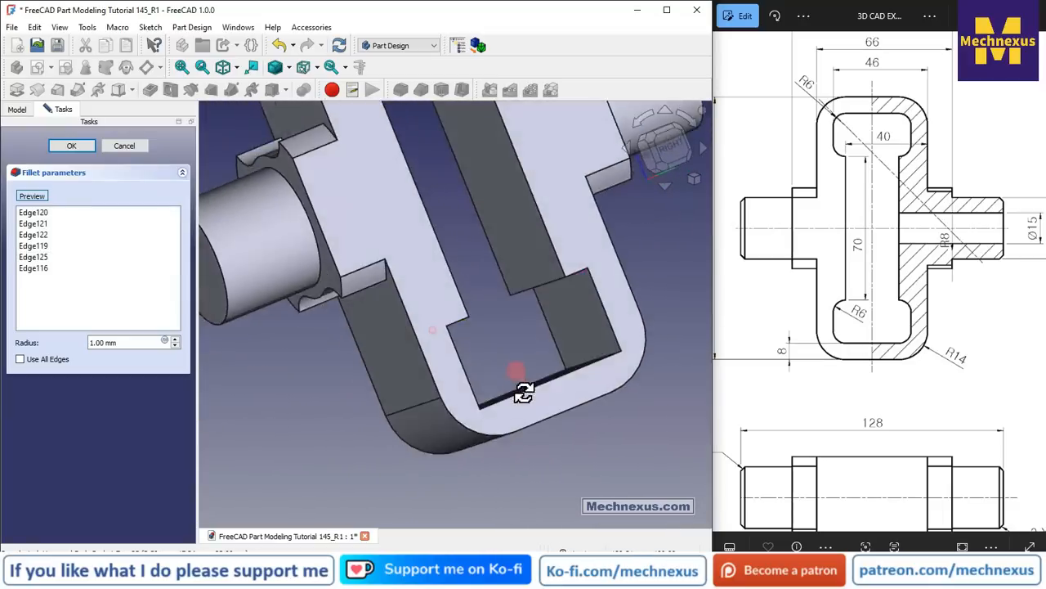
scroll(547, 390, "up", 4)
scroll(597, 358, "up", 2)
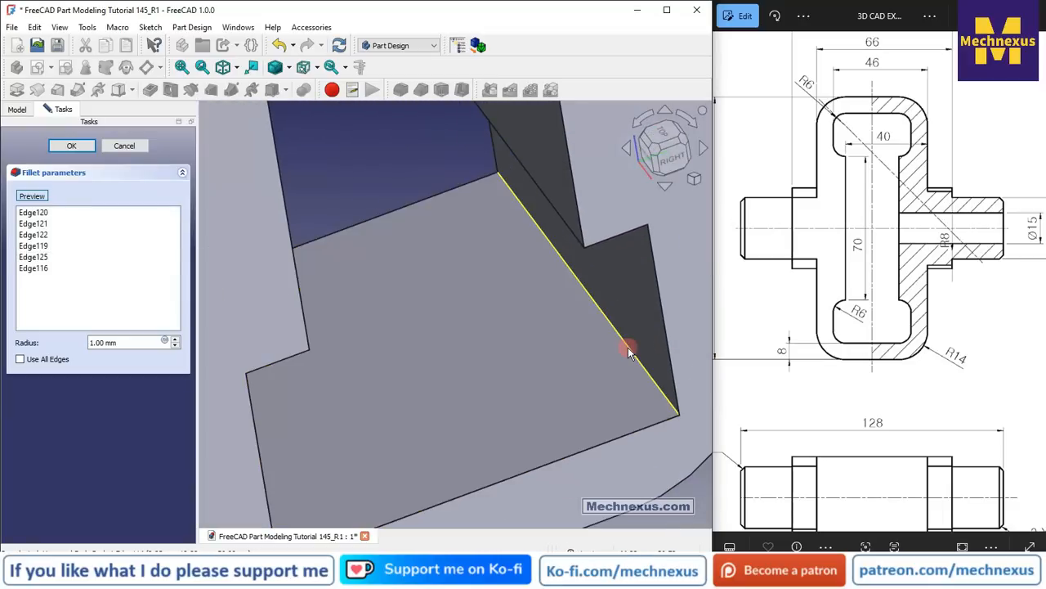
left_click(628, 347)
scroll(540, 384, "down", 3)
middle_click_drag(516, 399, 406, 436)
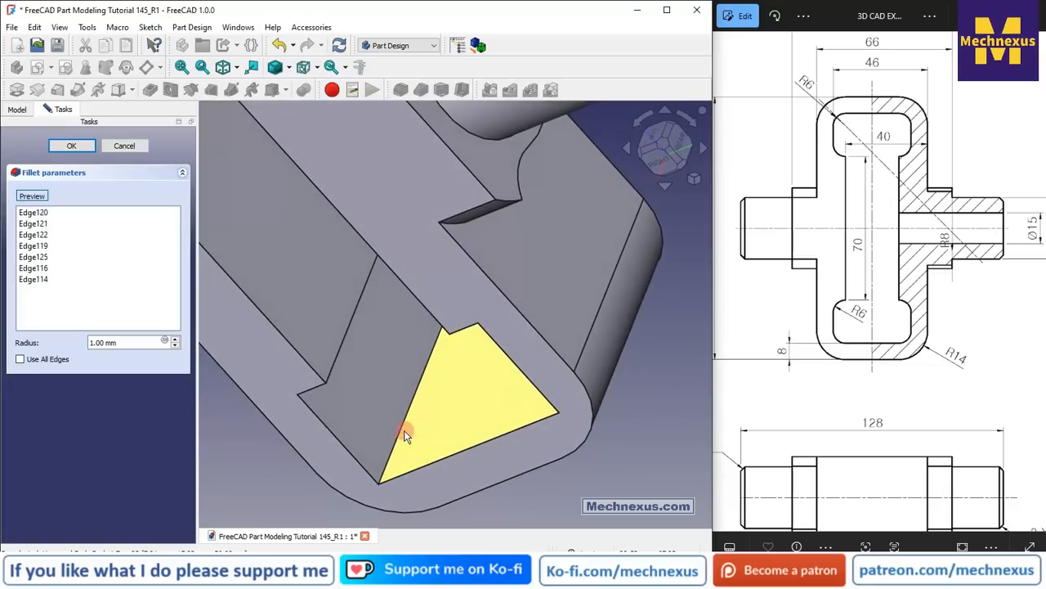
left_click(400, 433)
Set the radius of the cavity corner fillet to 5.99 mm and apply it to the eight selected edges.
middle_click_drag(329, 467, 469, 392)
left_click(108, 342)
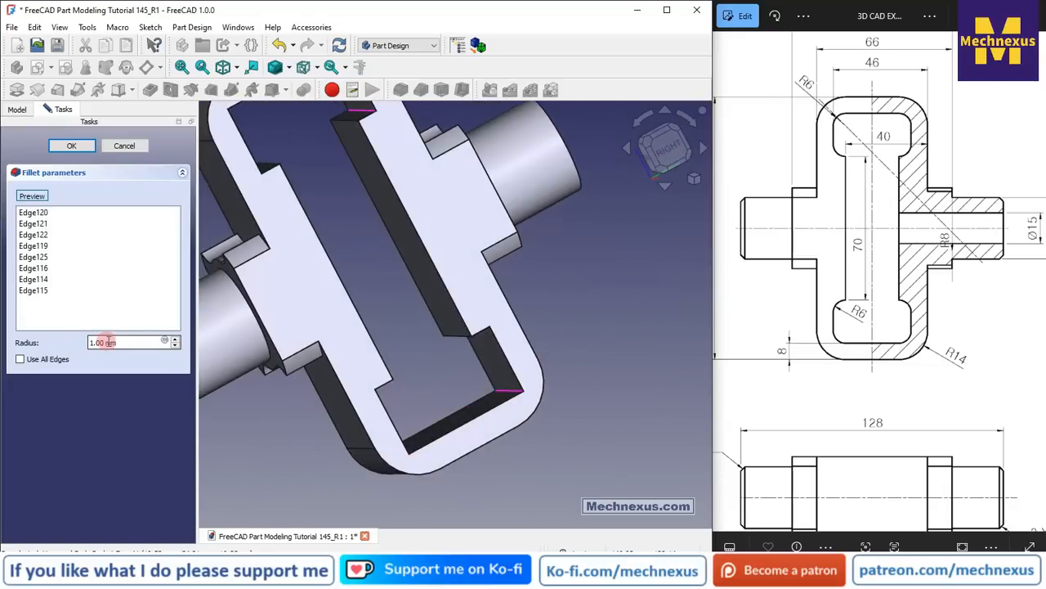
left_click_drag(118, 341, 8, 341)
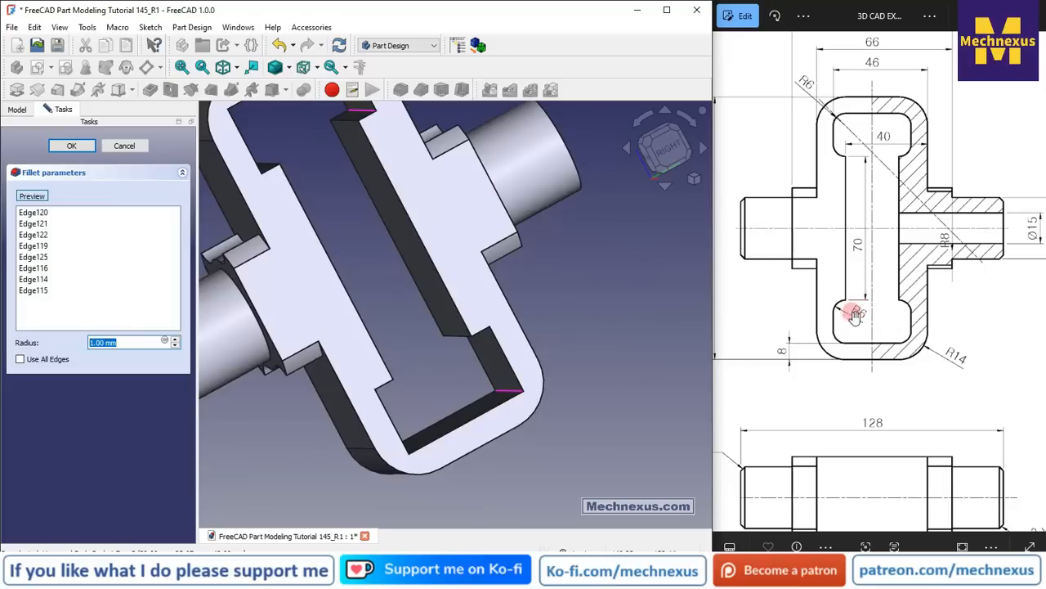
type("5.99")
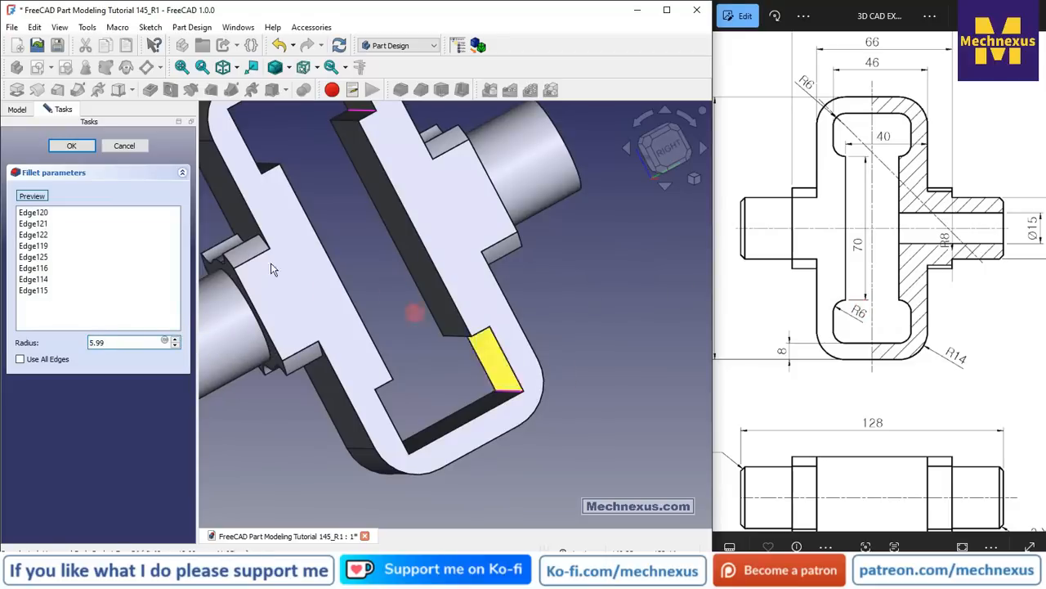
left_click(67, 148)
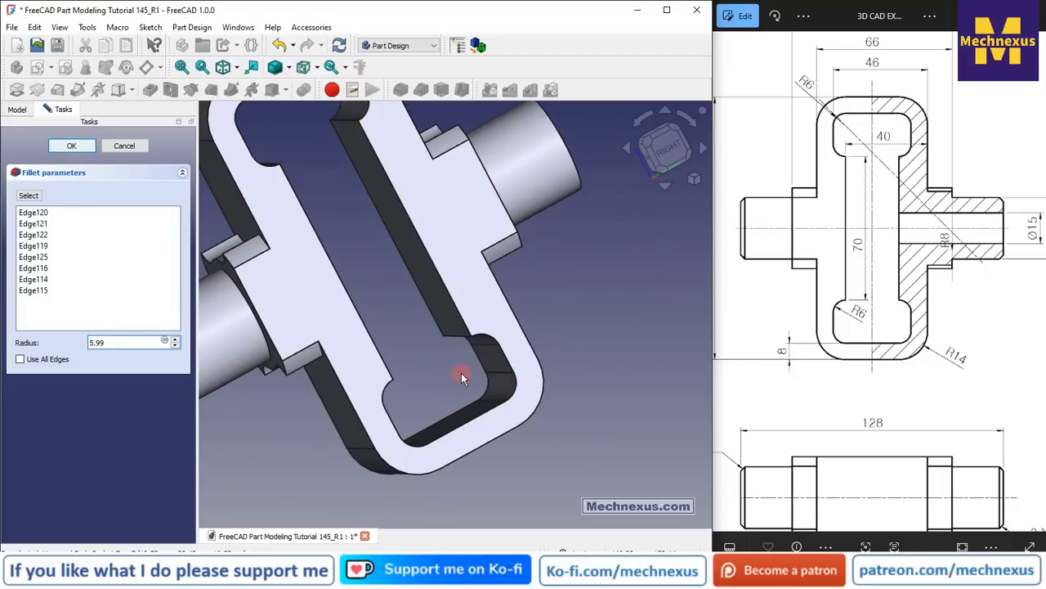
scroll(461, 373, "down", 4)
middle_click_drag(461, 372, 445, 279)
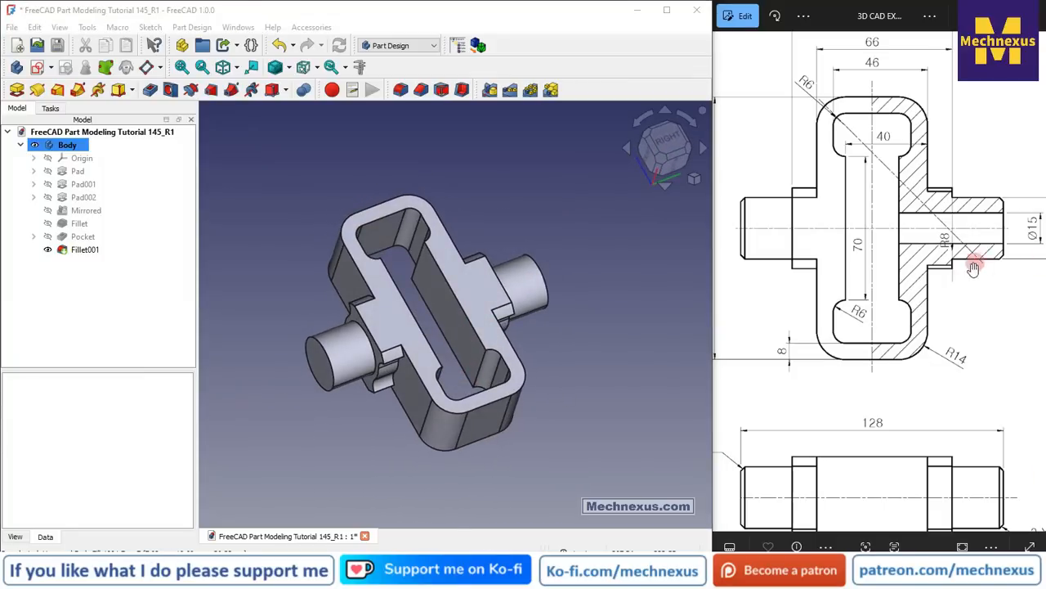
Check the shaft bore on the drawing, then start a sketch on the near shaft's end face with the block upright.
scroll(949, 351, "down", 3)
scroll(946, 350, "up", 4)
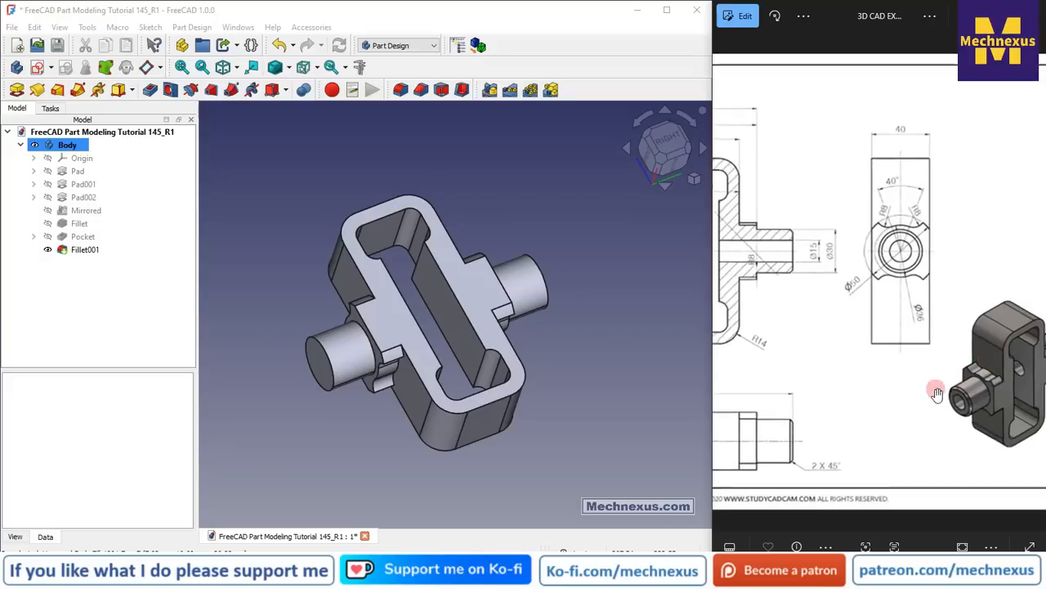
scroll(937, 394, "down", 2)
scroll(845, 420, "up", 3)
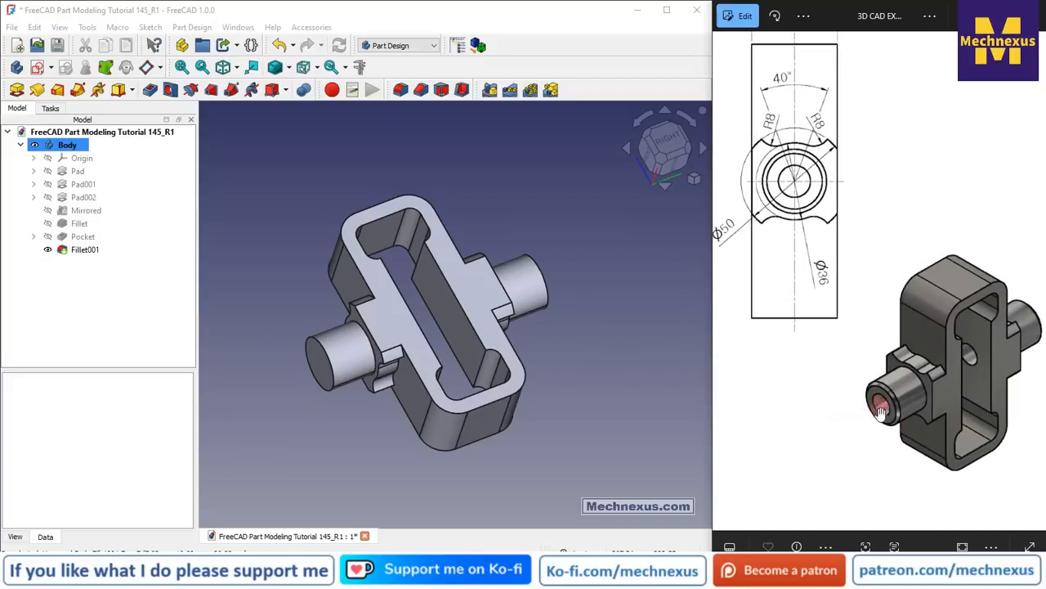
left_click(323, 362)
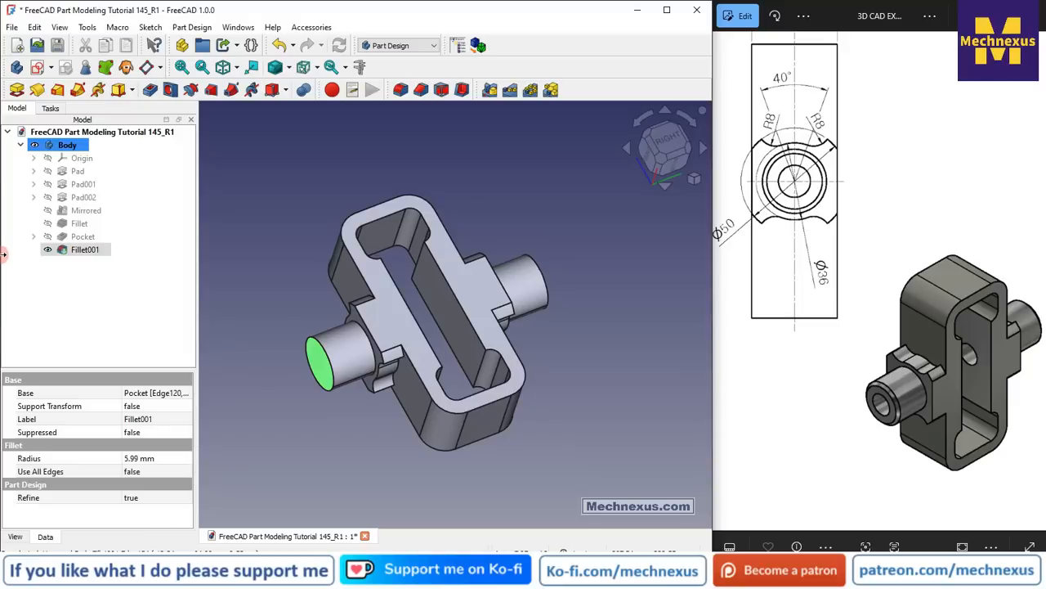
left_click(38, 69)
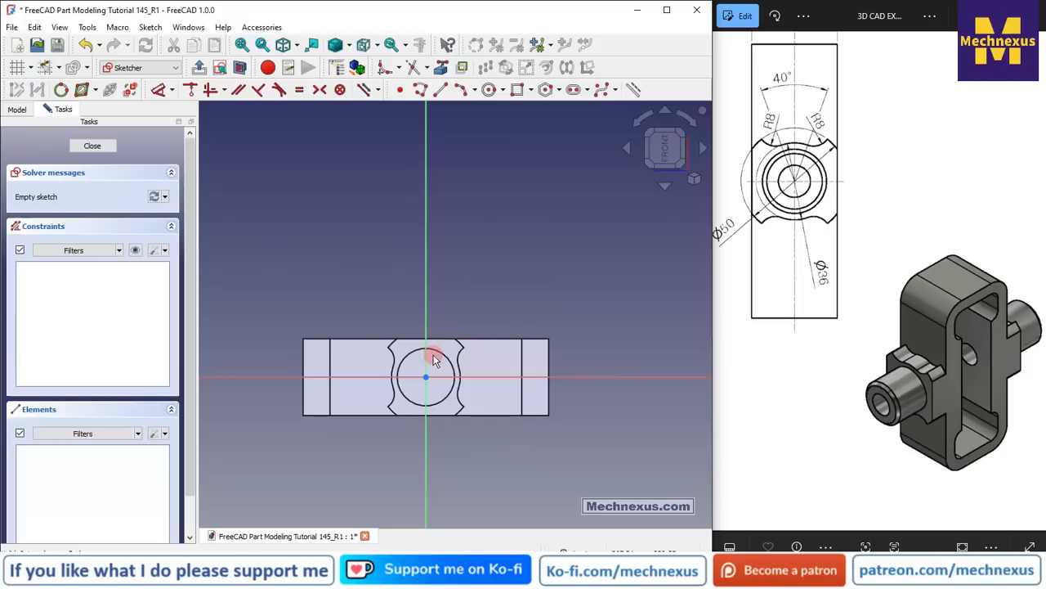
left_click(697, 128)
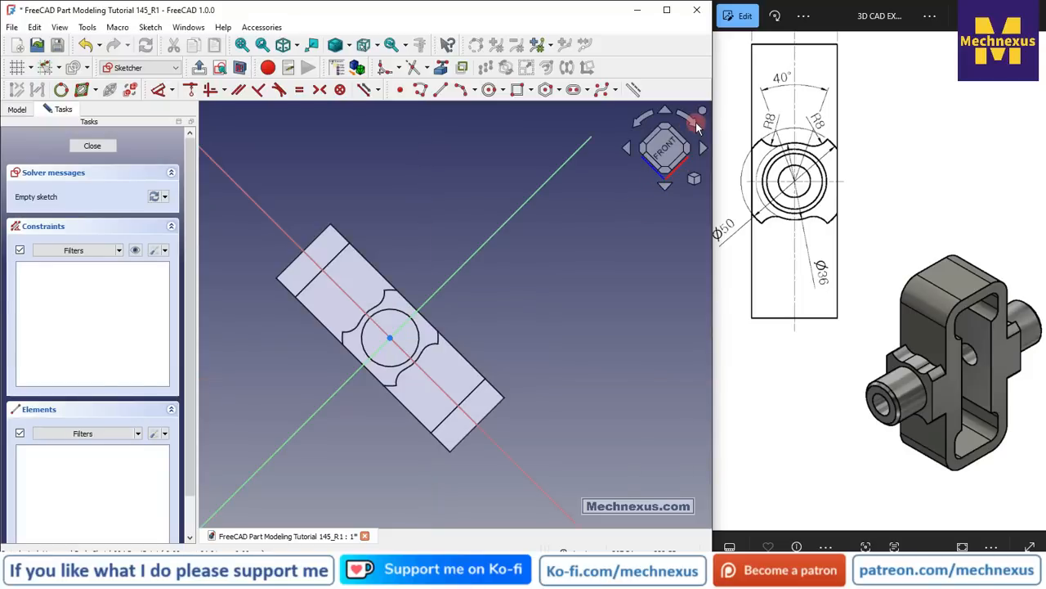
scroll(378, 259, "up", 4)
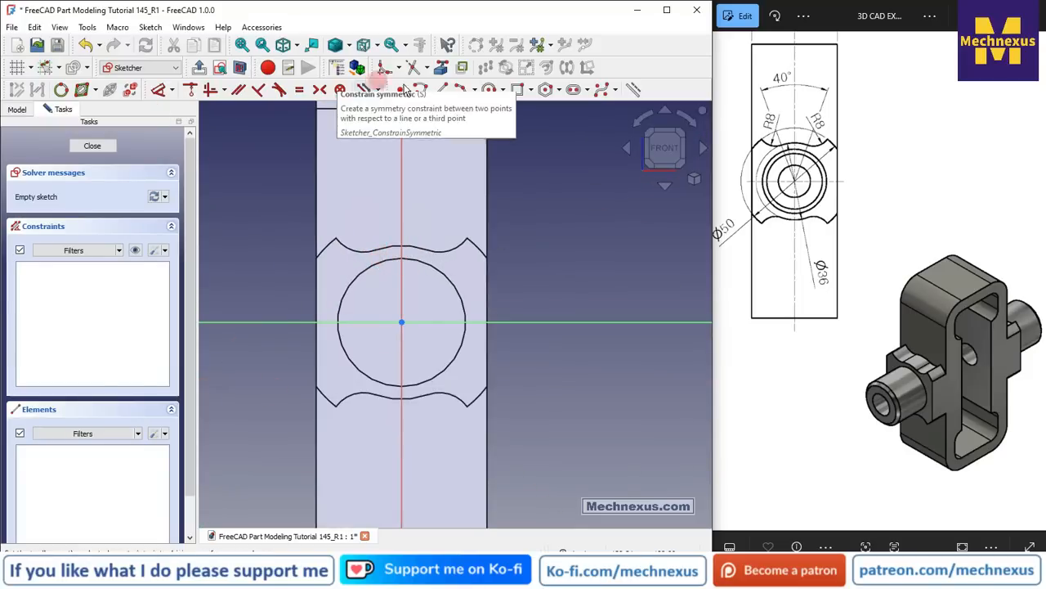
Draw a circle centred on the sketch origin and constrain its diameter to 15 mm.
left_click(489, 90)
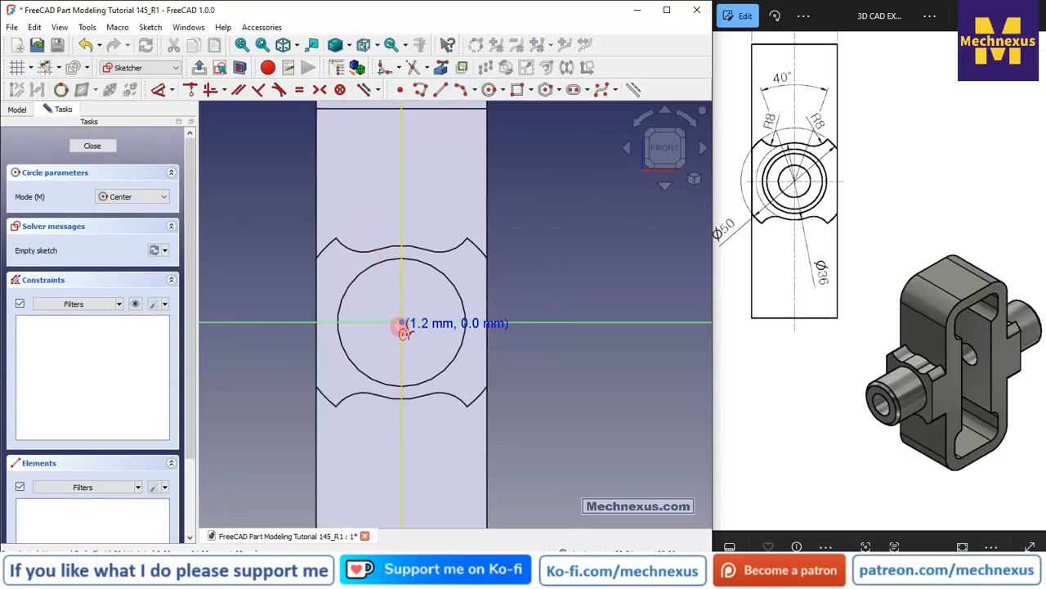
left_click(401, 322)
left_click(427, 353)
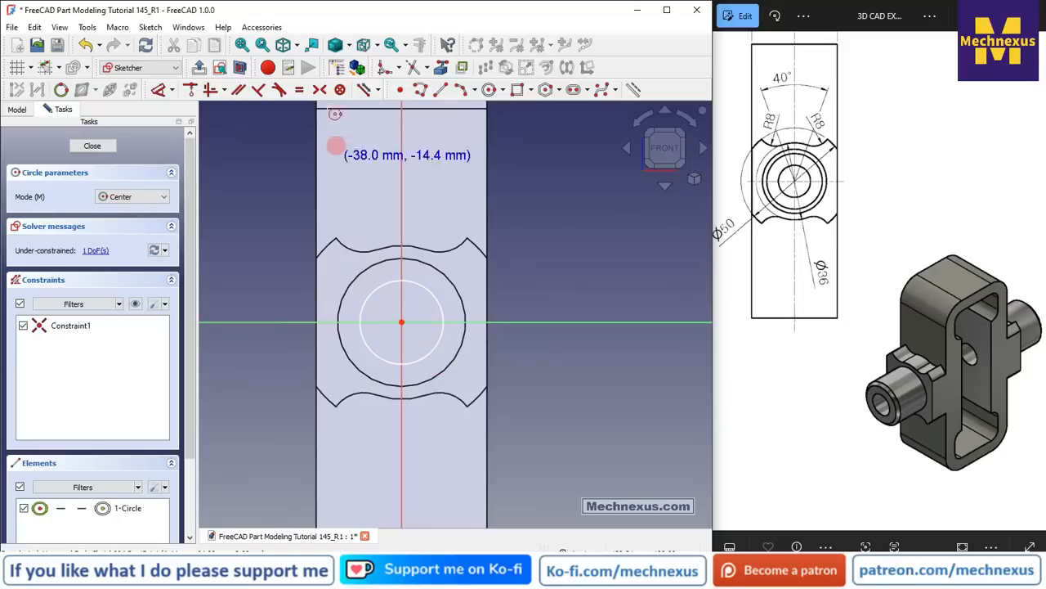
left_click(161, 89)
left_click(422, 285)
left_click(532, 225)
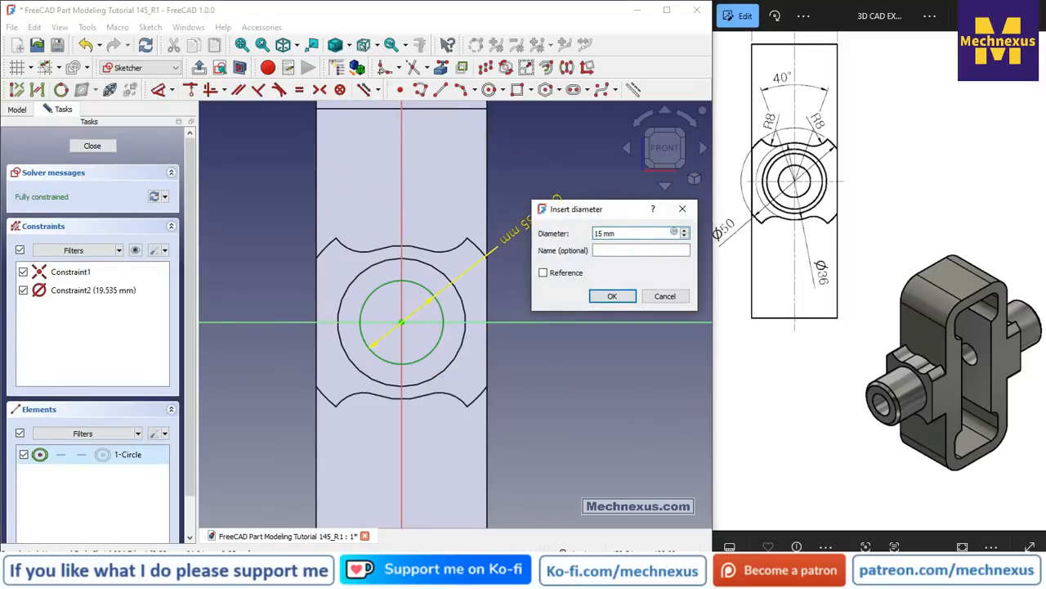
key("Return")
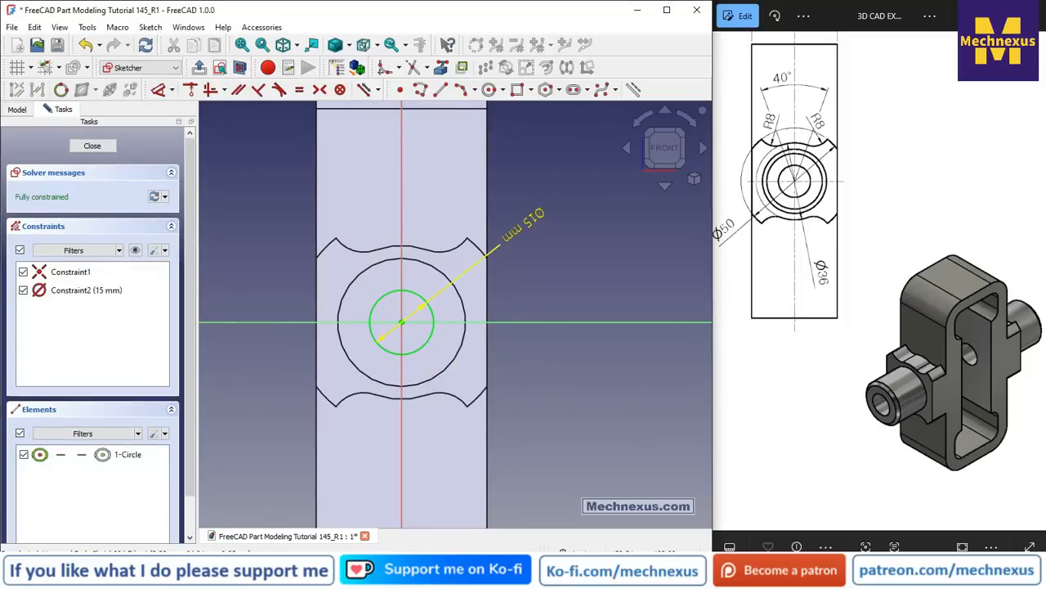
Finish the bore sketch and pocket its circle through all of the part.
left_click(92, 146)
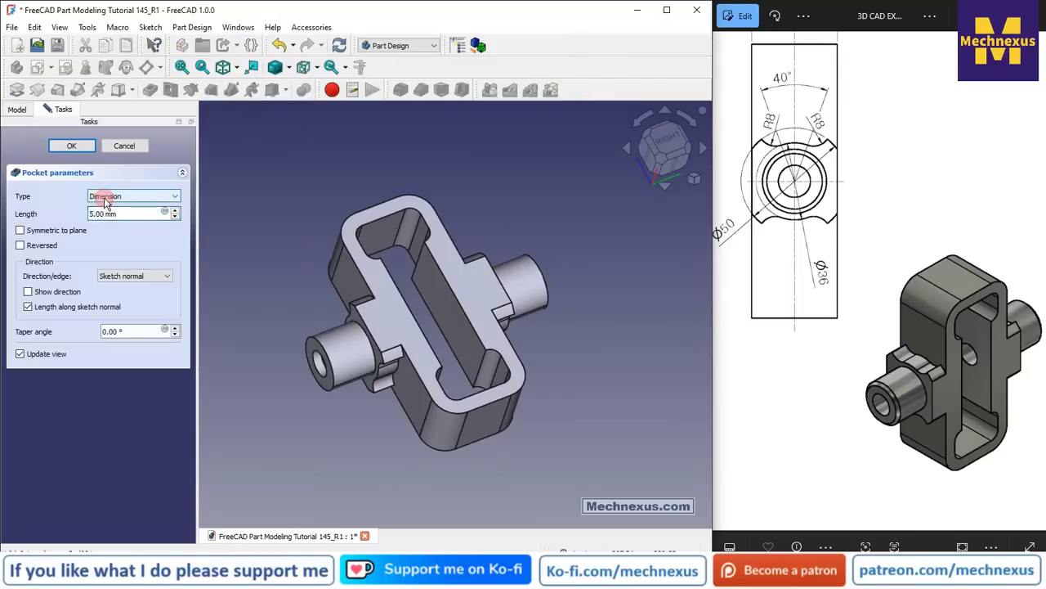
left_click(104, 201)
left_click(113, 207)
left_click(73, 147)
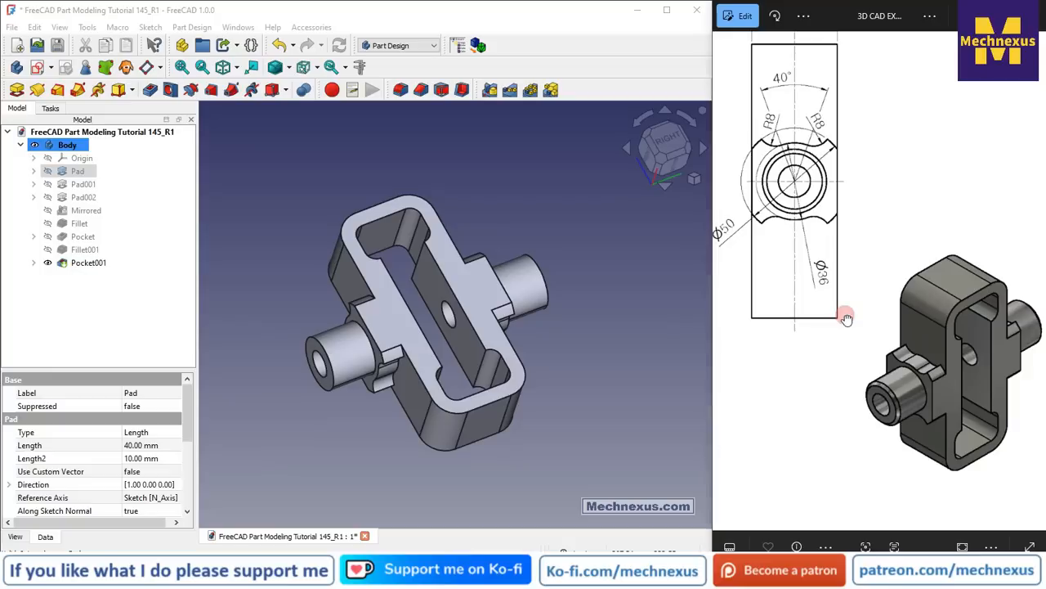
View the full exercise drawing and set the model to the isometric view for comparison.
scroll(845, 319, "down", 5)
scroll(886, 346, "up", 1)
scroll(886, 346, "up", 1)
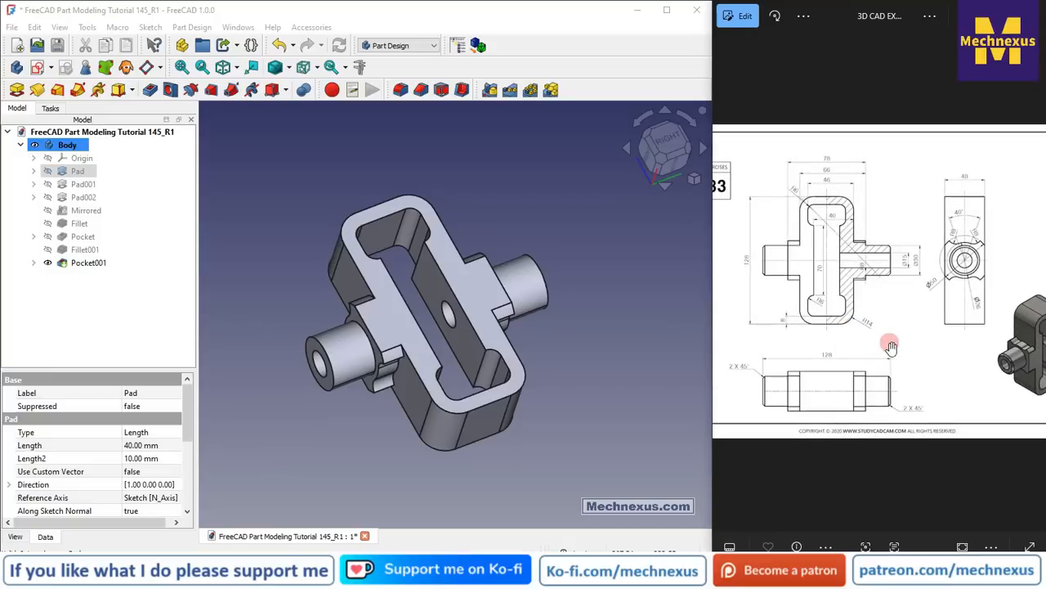
left_click(694, 178)
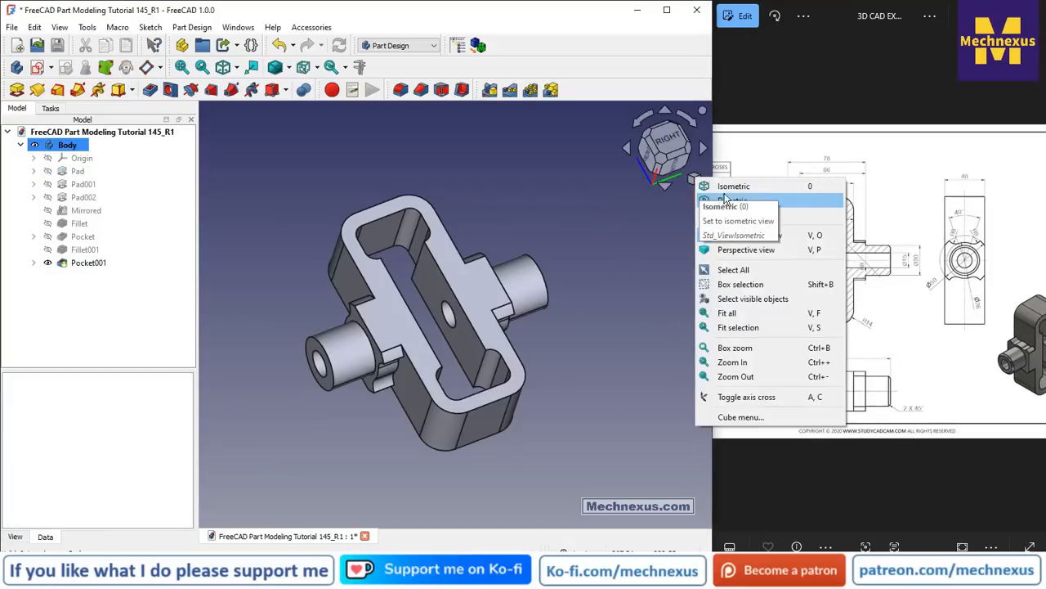
left_click(729, 193)
scroll(385, 212, "up", 3)
scroll(374, 292, "down", 3)
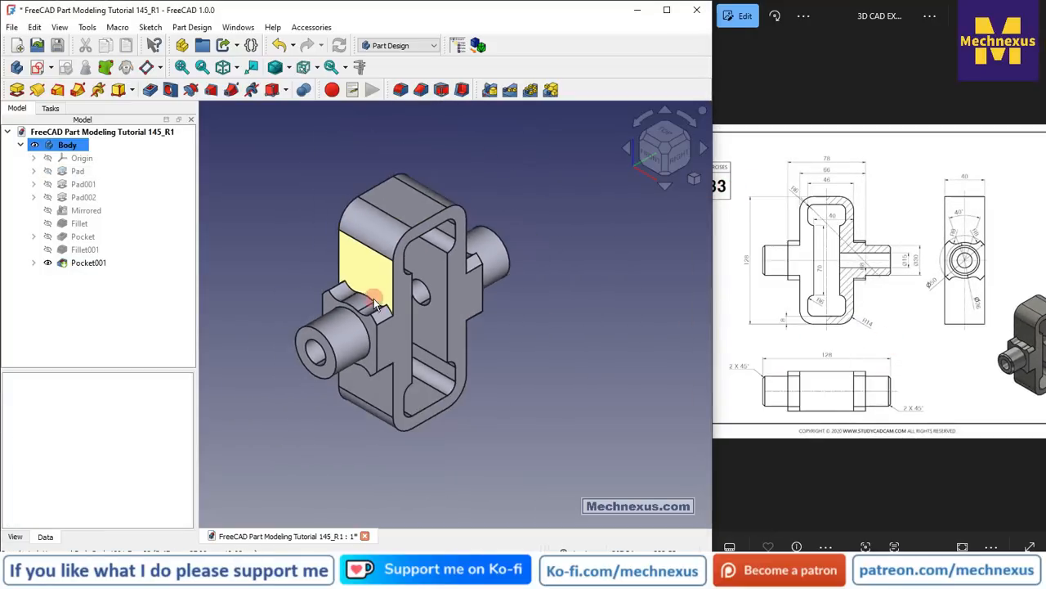
Compare the model with the drawing's isometric illustration and dimensioned views, looking closely at the shaft ends, bore and cavity.
left_click_drag(899, 317, 845, 314)
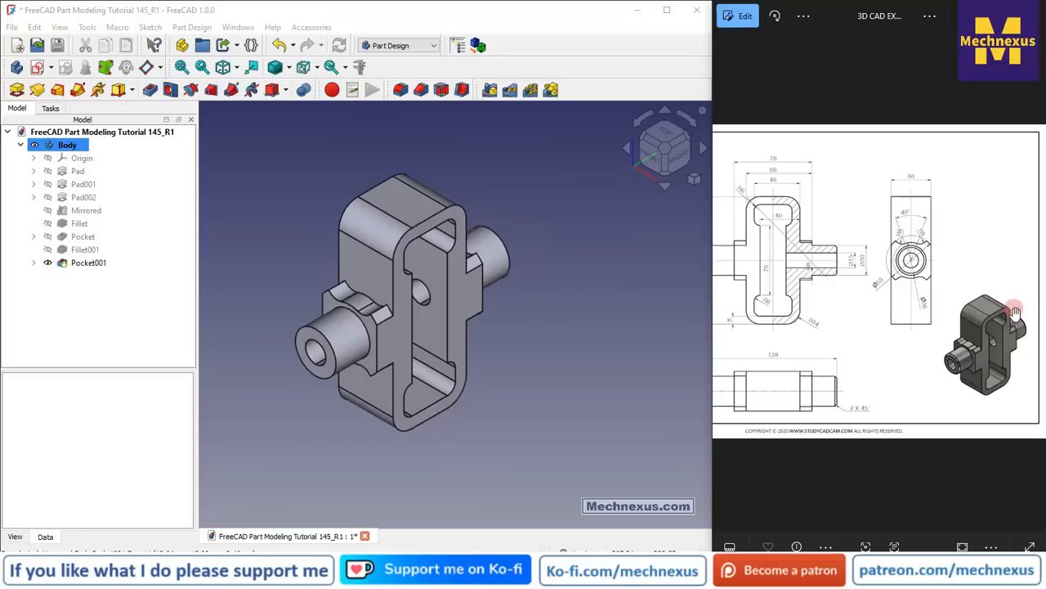
scroll(1016, 309, "up", 3)
scroll(995, 424, "up", 3)
left_click_drag(954, 422, 903, 393)
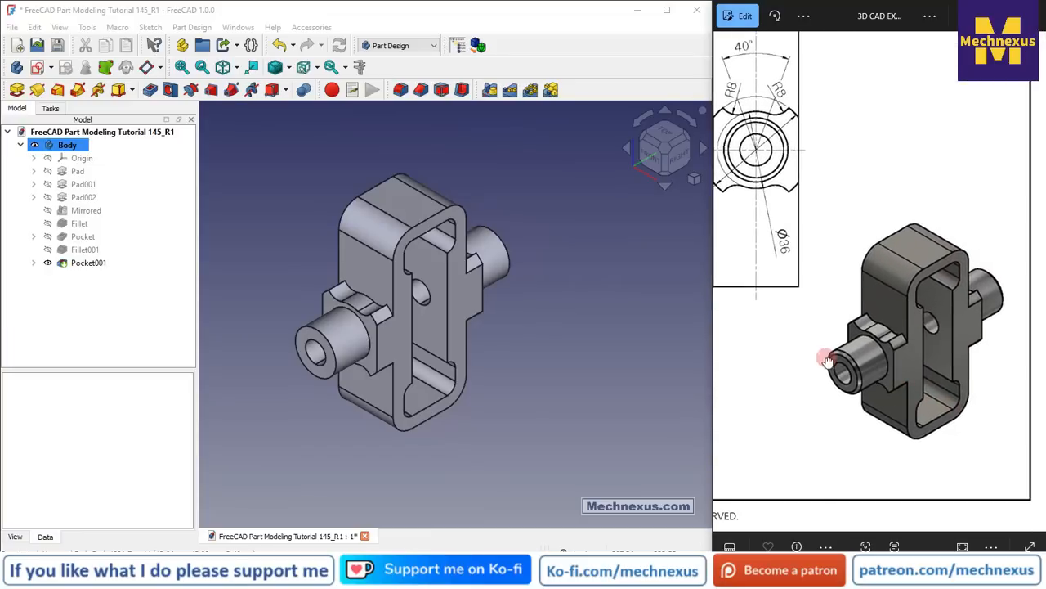
scroll(969, 423, "up", 2)
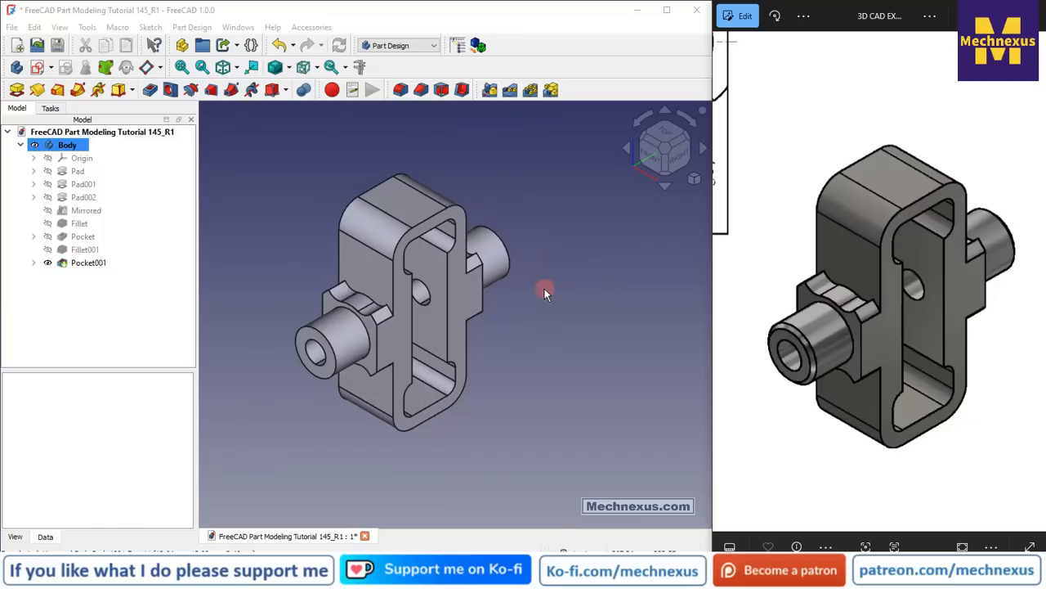
scroll(347, 234, "up", 2)
scroll(327, 235, "down", 2)
scroll(817, 165, "down", 5)
scroll(871, 276, "up", 4)
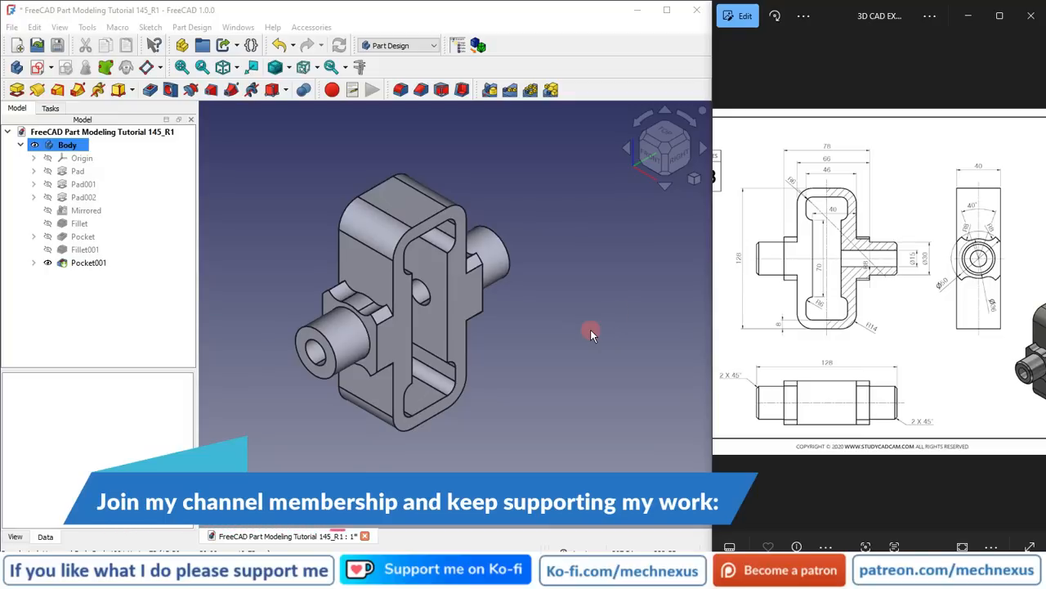
scroll(902, 320, "down", 2)
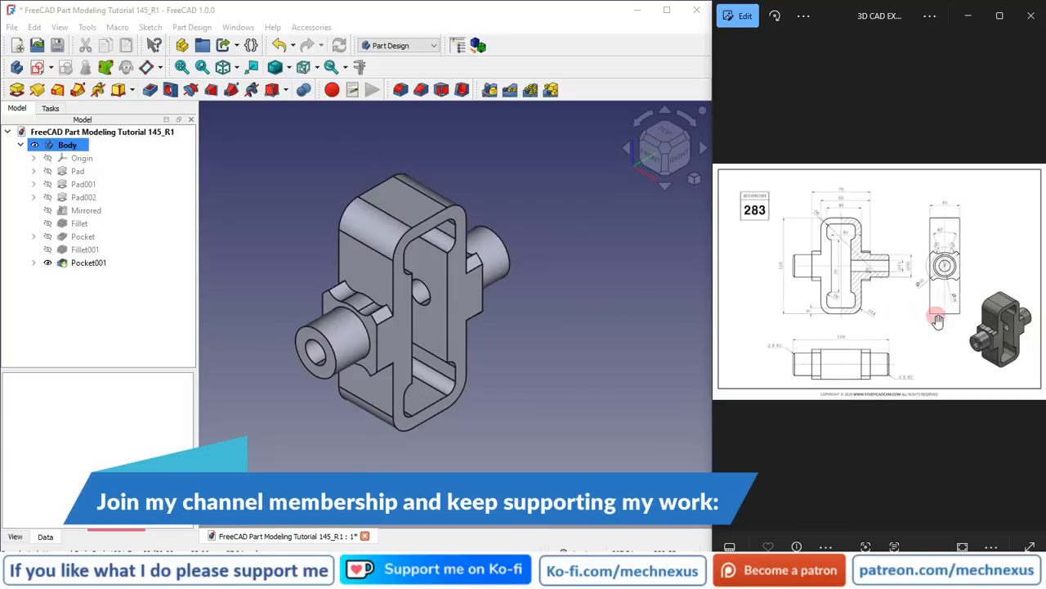
scroll(939, 322, "up", 4)
mouse_move(962, 321)
left_mouse_down()
mouse_move(684, 236)
mouse_move(567, 236)
left_mouse_up()
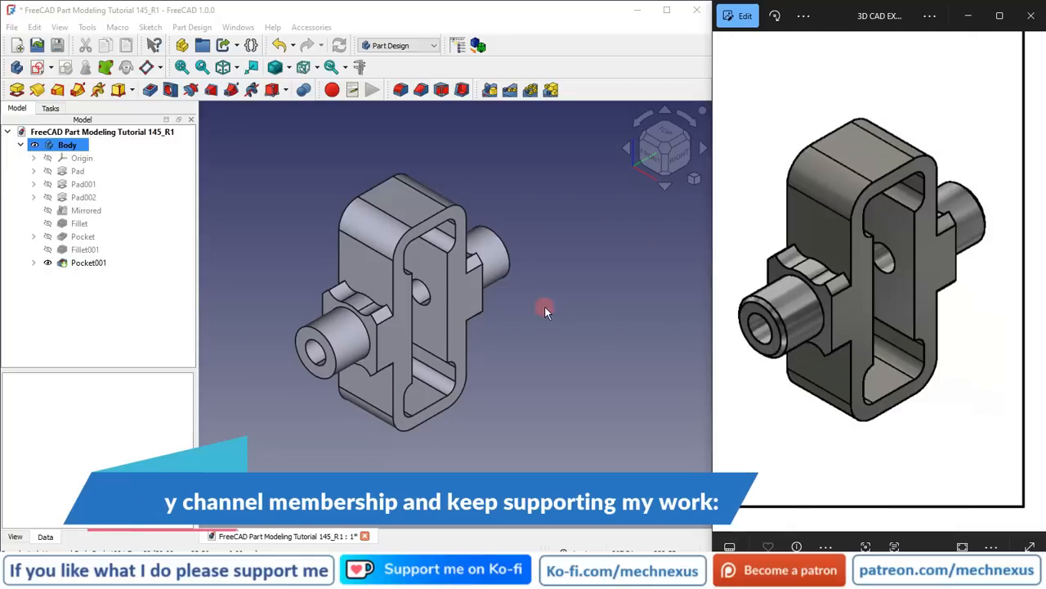